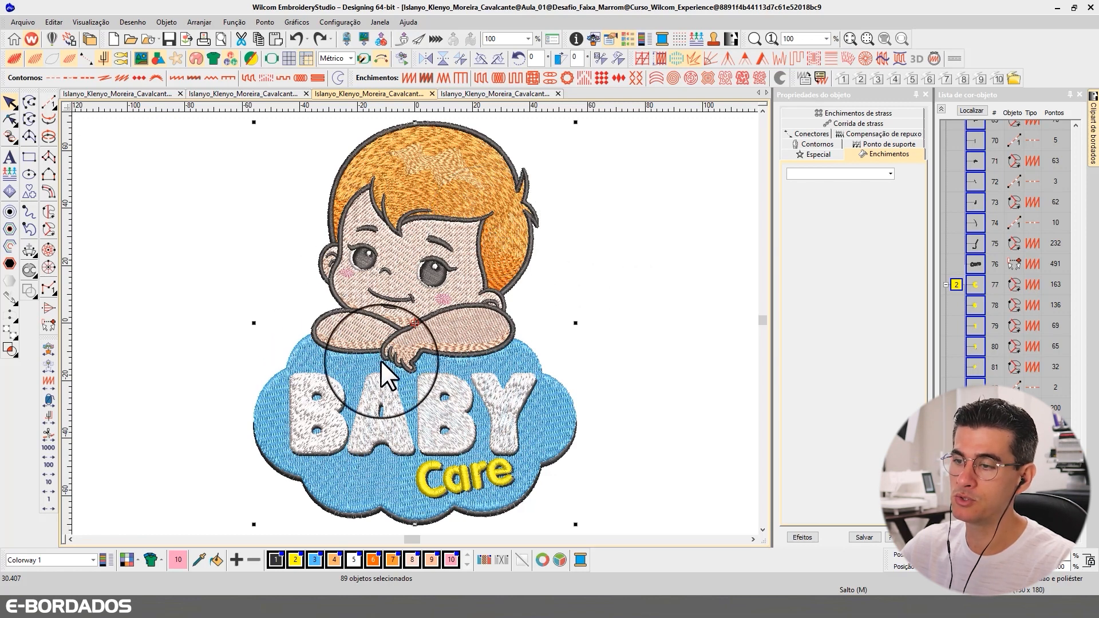
Step: Play the stitch-out simulation of the whole baby design, adjusting its speed, and exit the simulator
{"action": "left_click", "coordinate": [614, 256]}
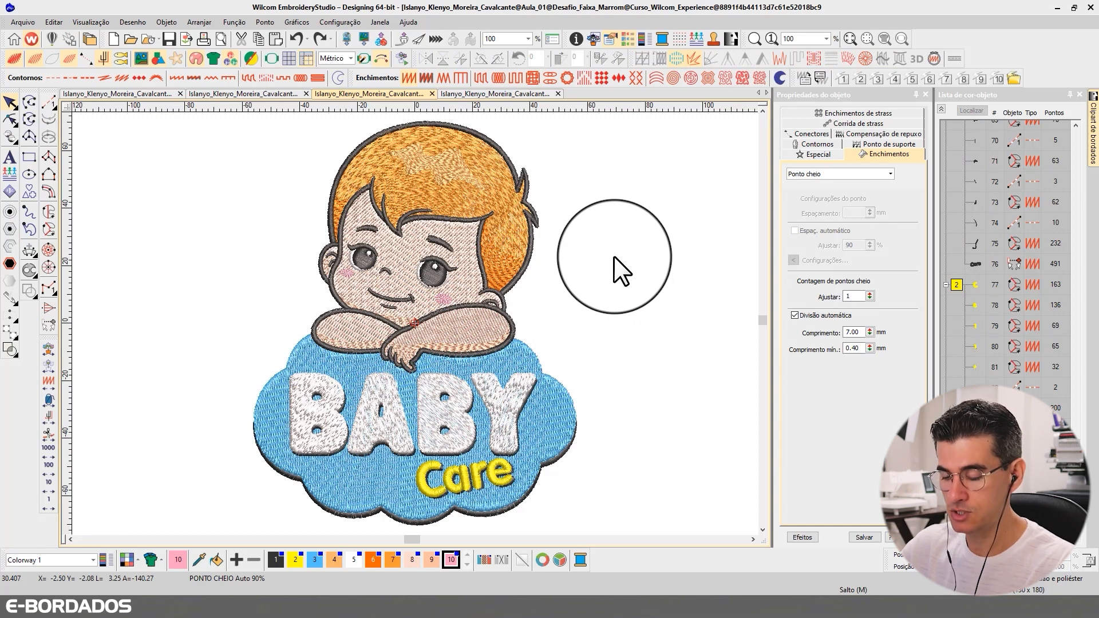
{"action": "key", "text": "ctrl+r"}
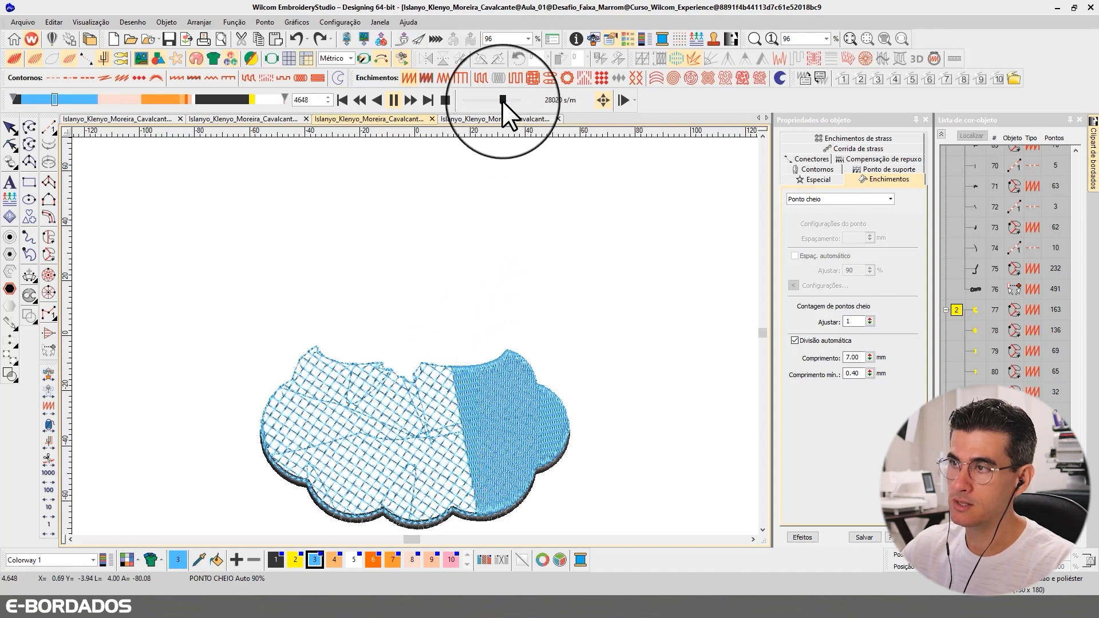
{"action": "left_click_drag", "start_coordinate": [503, 100], "coordinate": [507, 101]}
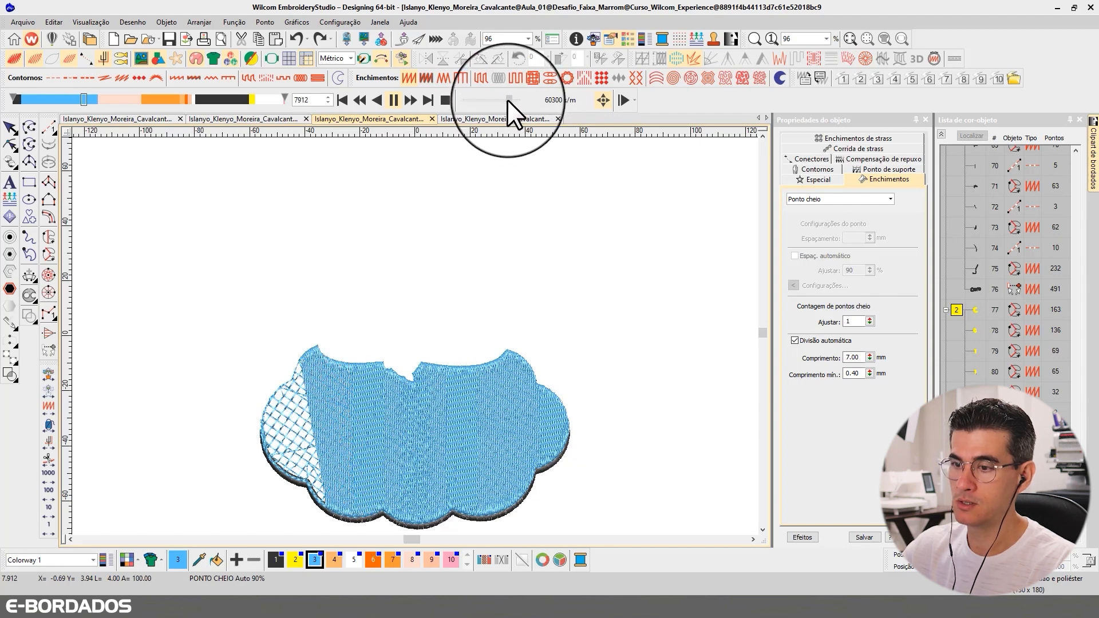
{"action": "left_click_drag", "start_coordinate": [507, 99], "coordinate": [500, 101]}
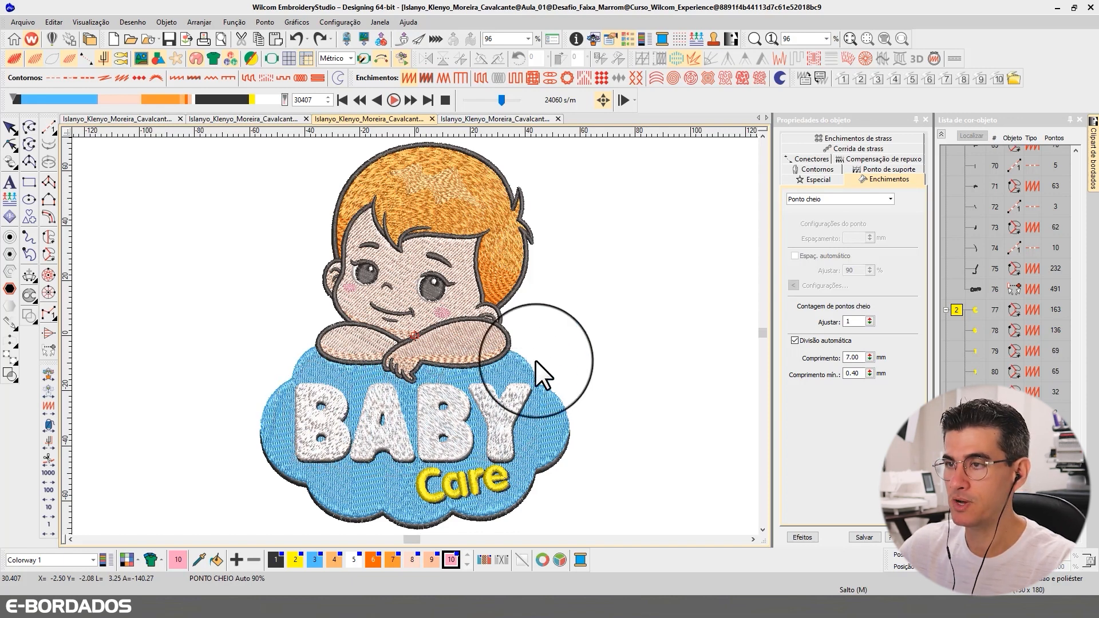
{"action": "left_click", "coordinate": [11, 127]}
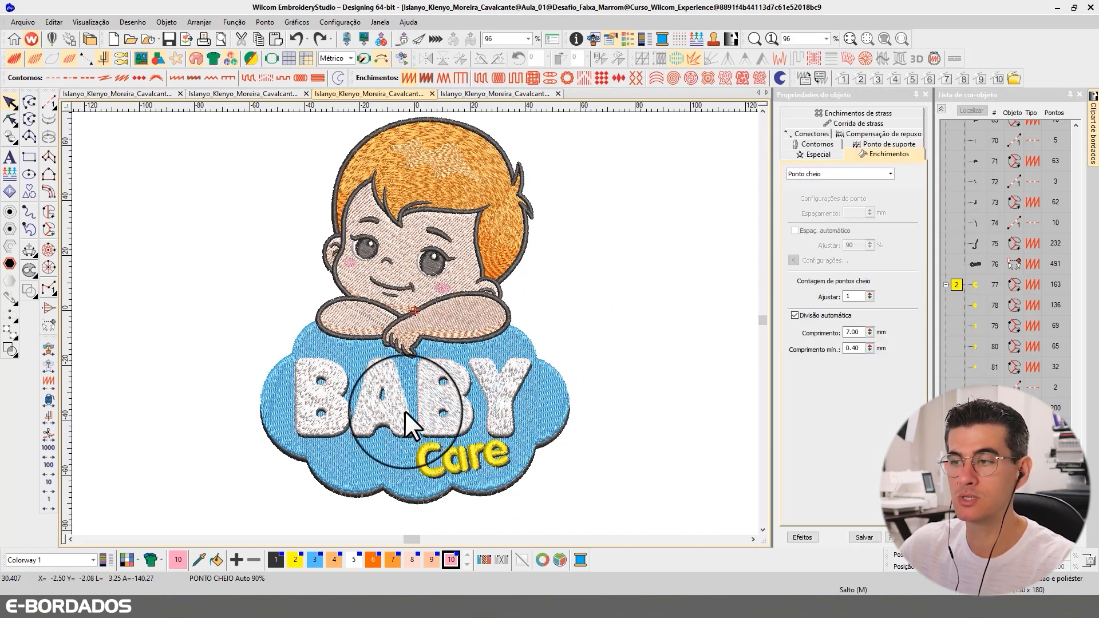
Step: Examine the fill properties of the blue cloud and the first letter B of BABY
{"action": "key", "text": "b"}
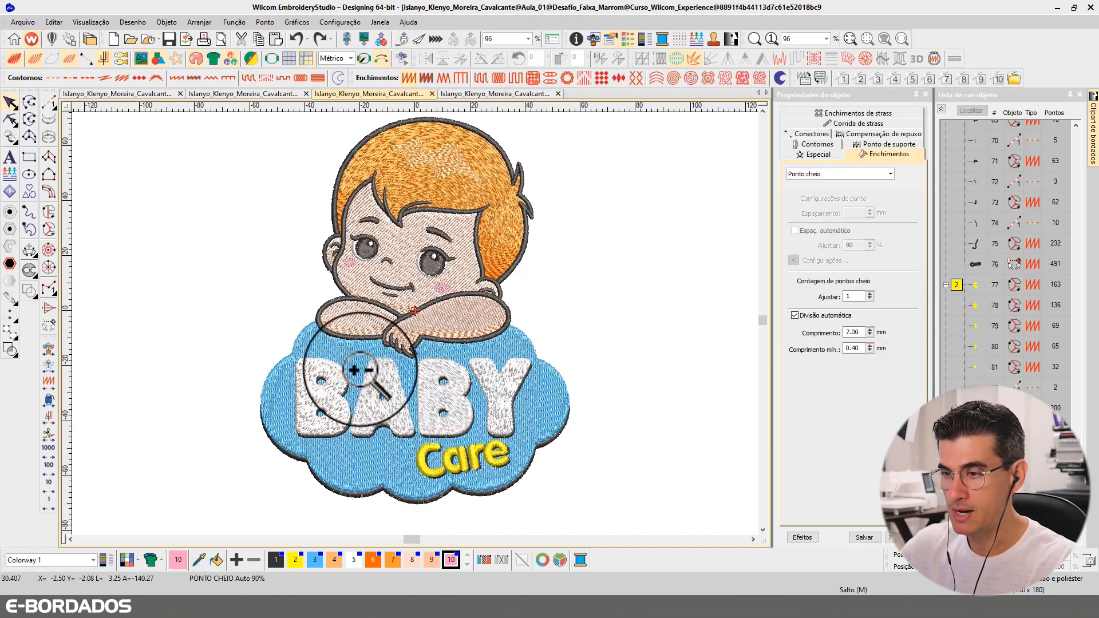
{"action": "left_click", "coordinate": [429, 400]}
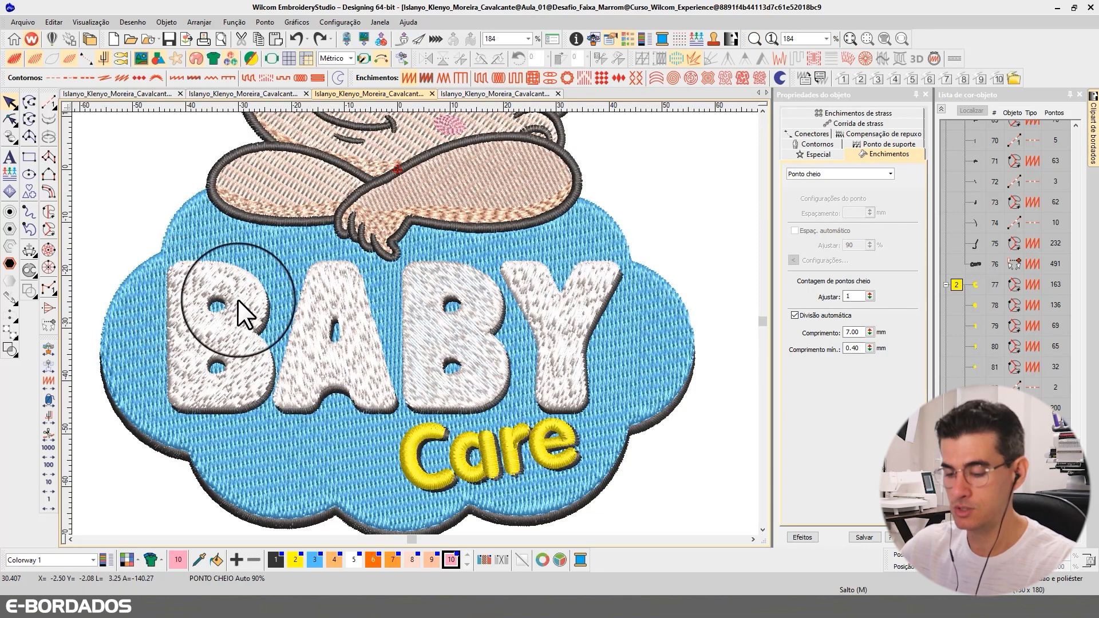
{"action": "left_click", "coordinate": [252, 300]}
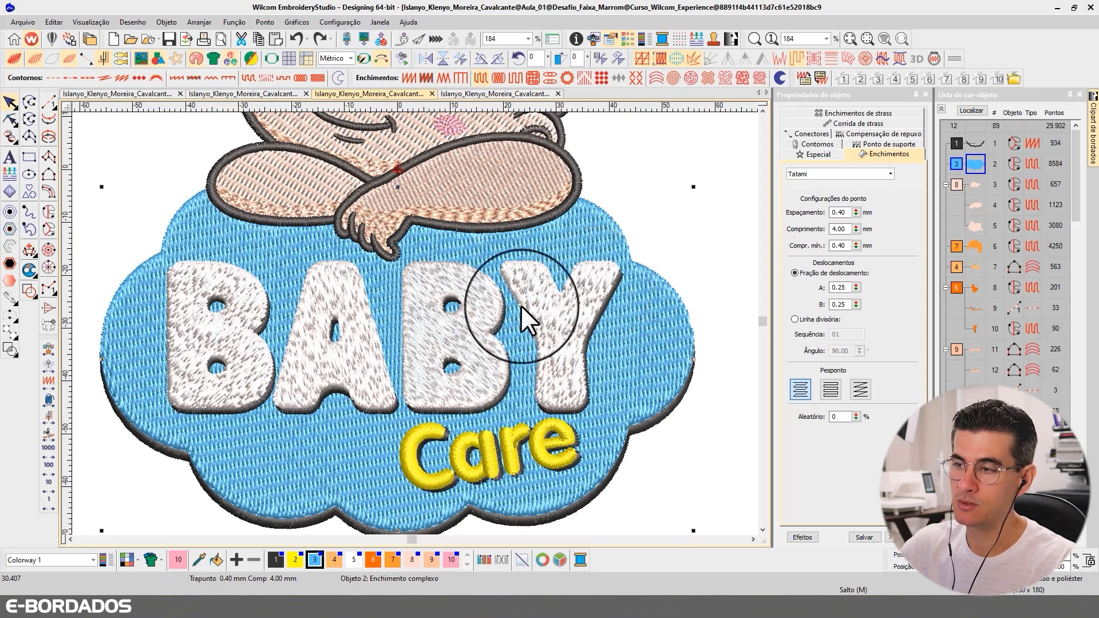
{"action": "left_click", "coordinate": [249, 317]}
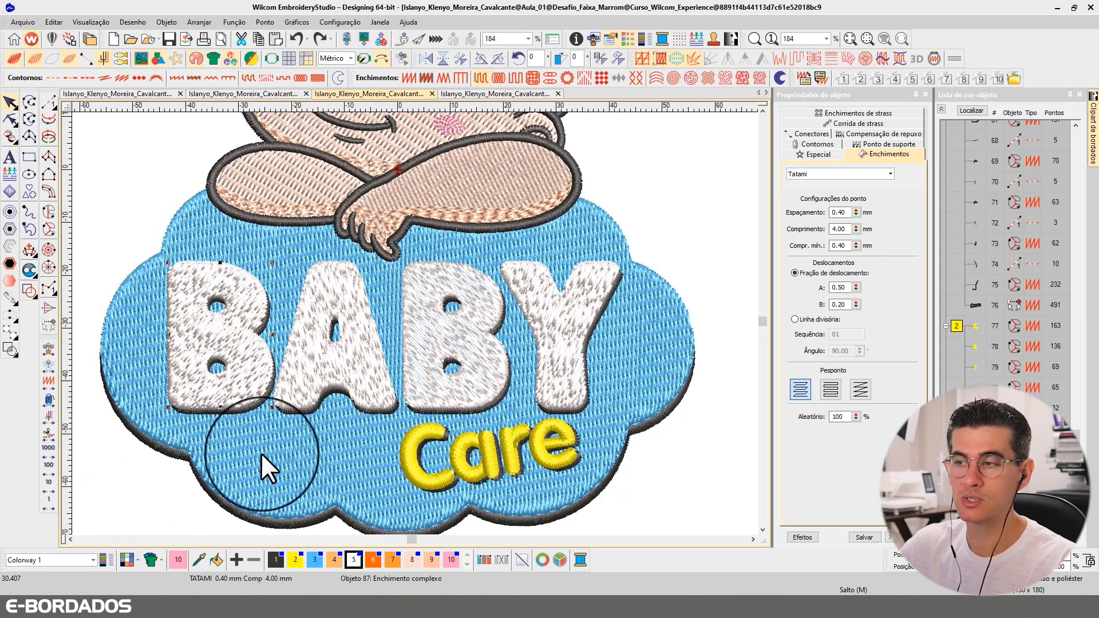
Step: Remove the overlaps beneath the first letter B, working in plain stitch view
{"action": "key", "text": "t"}
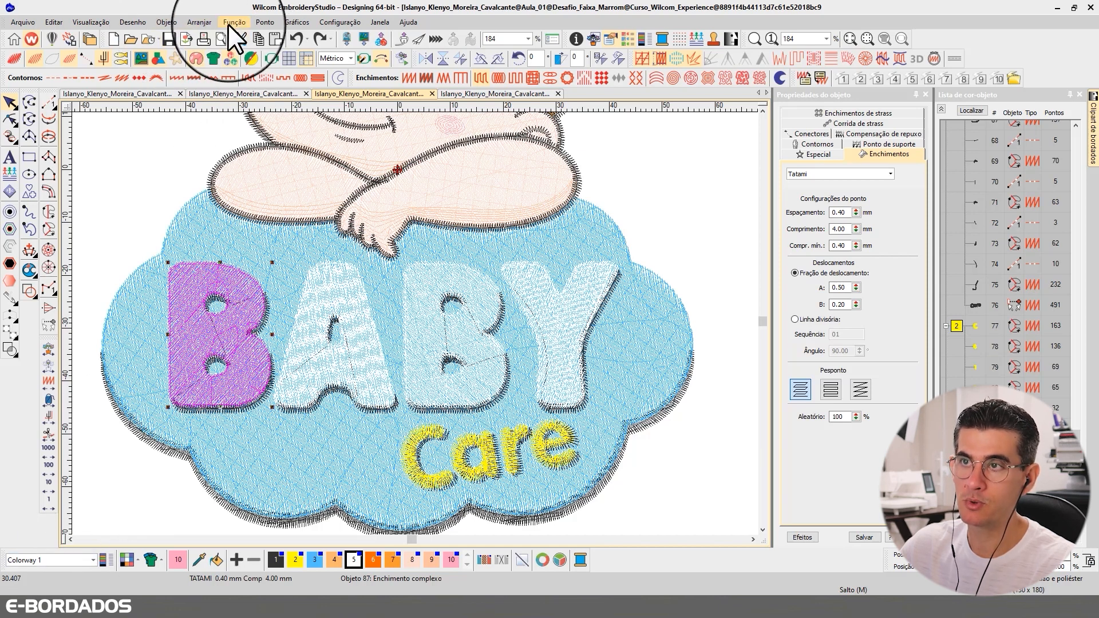
{"action": "left_click", "coordinate": [198, 22]}
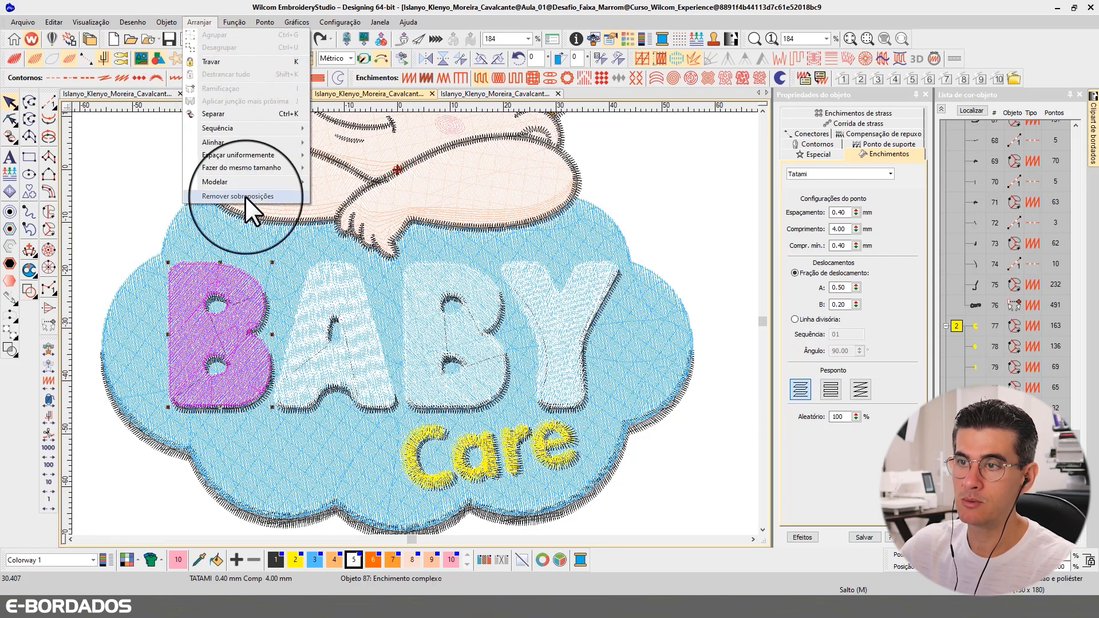
{"action": "left_click", "coordinate": [245, 196]}
{"action": "left_click", "coordinate": [518, 355]}
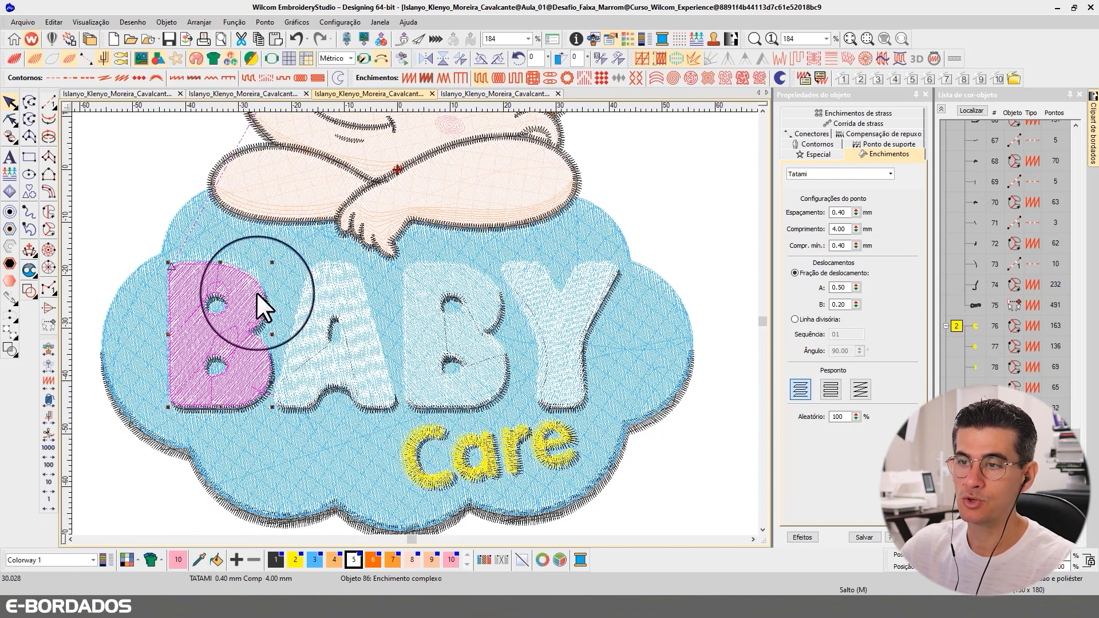
Step: Inspect the first B in realistic and stitch views and compare it with the neighbouring letter A
{"action": "key", "text": "t"}
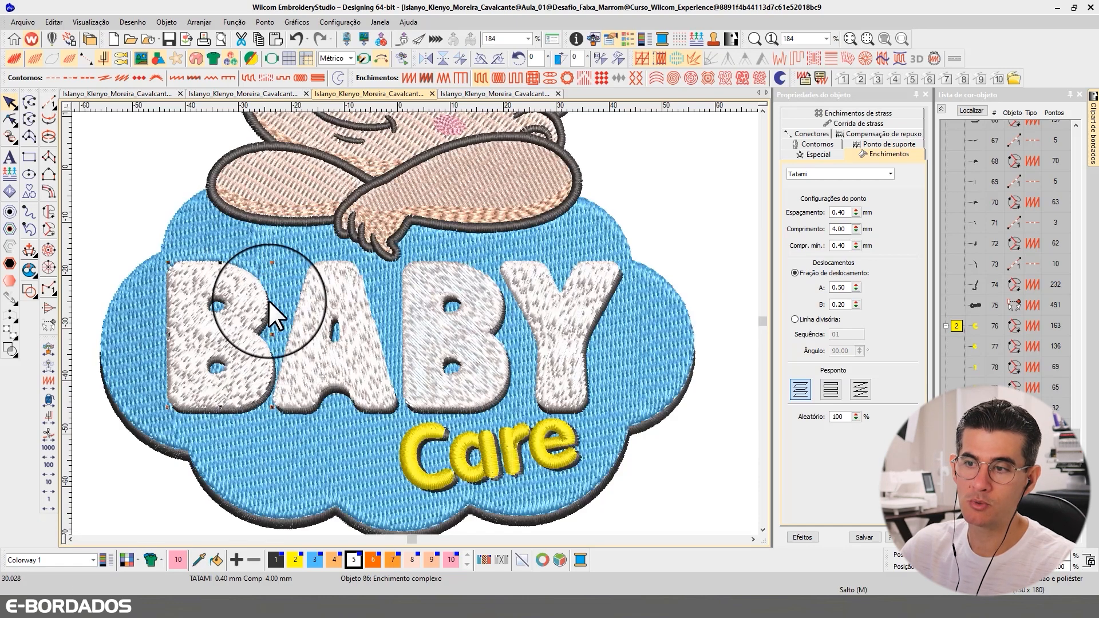
{"action": "key", "text": "t"}
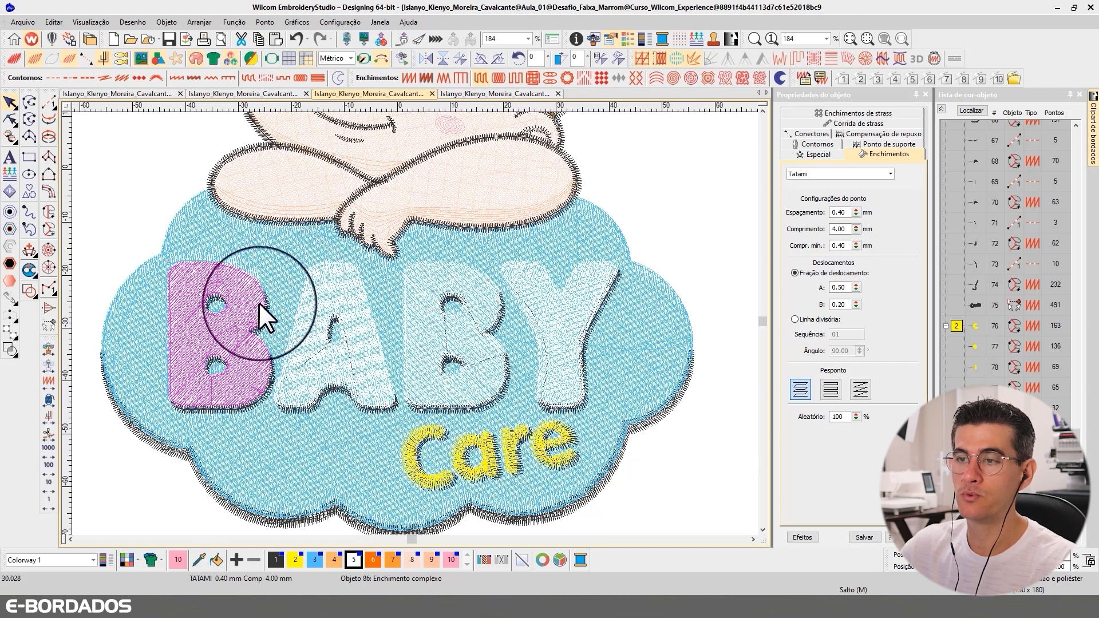
{"action": "left_click", "coordinate": [235, 296]}
{"action": "left_click", "coordinate": [236, 297]}
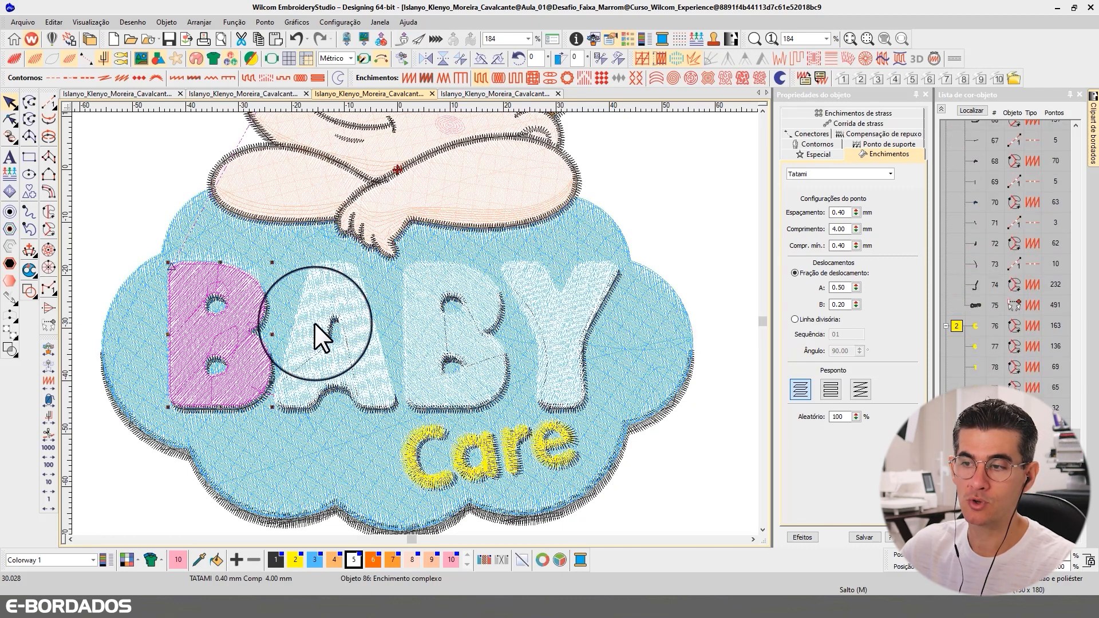
{"action": "left_click", "coordinate": [314, 322]}
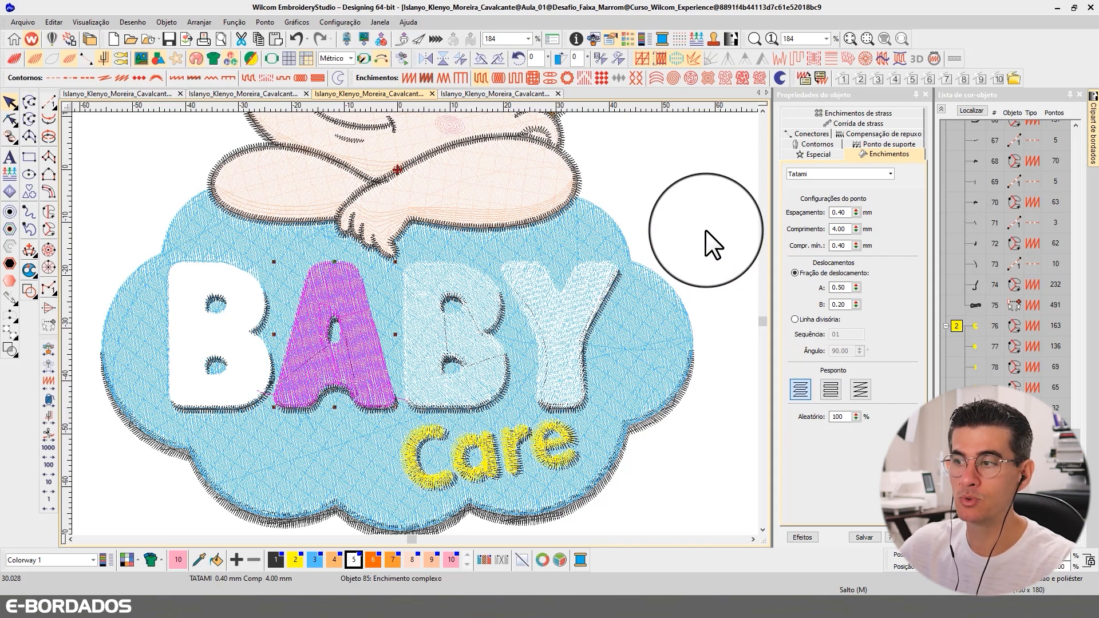
{"action": "key", "text": "Escape"}
{"action": "left_click", "coordinate": [217, 269]}
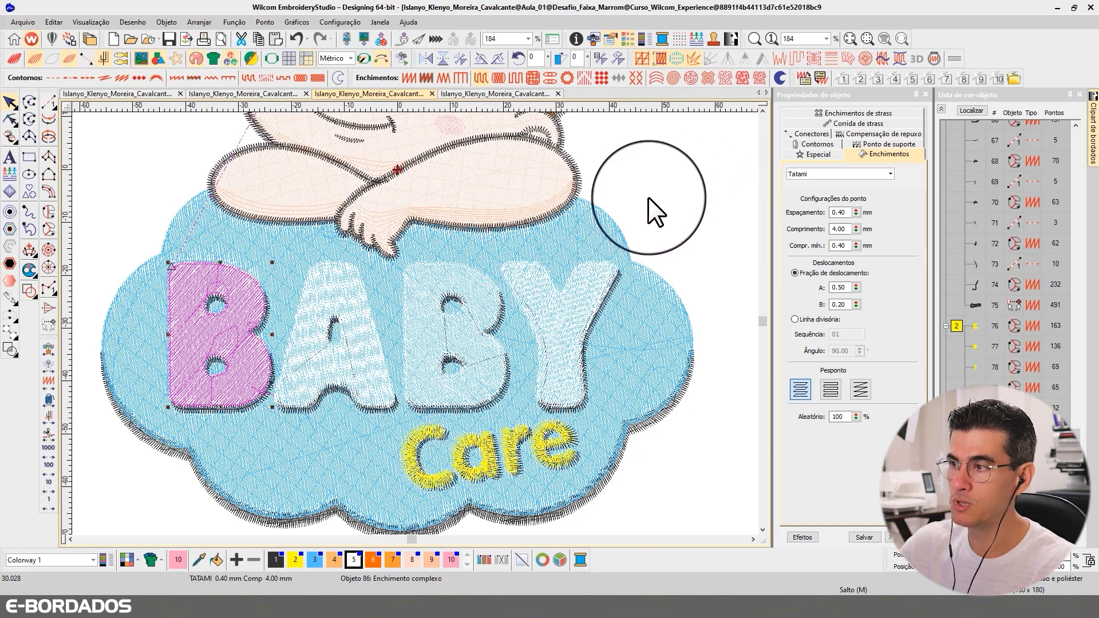
Step: Undo the overlap removal beneath the first letter B and clear the selection
{"action": "key", "text": "ctrl+a"}
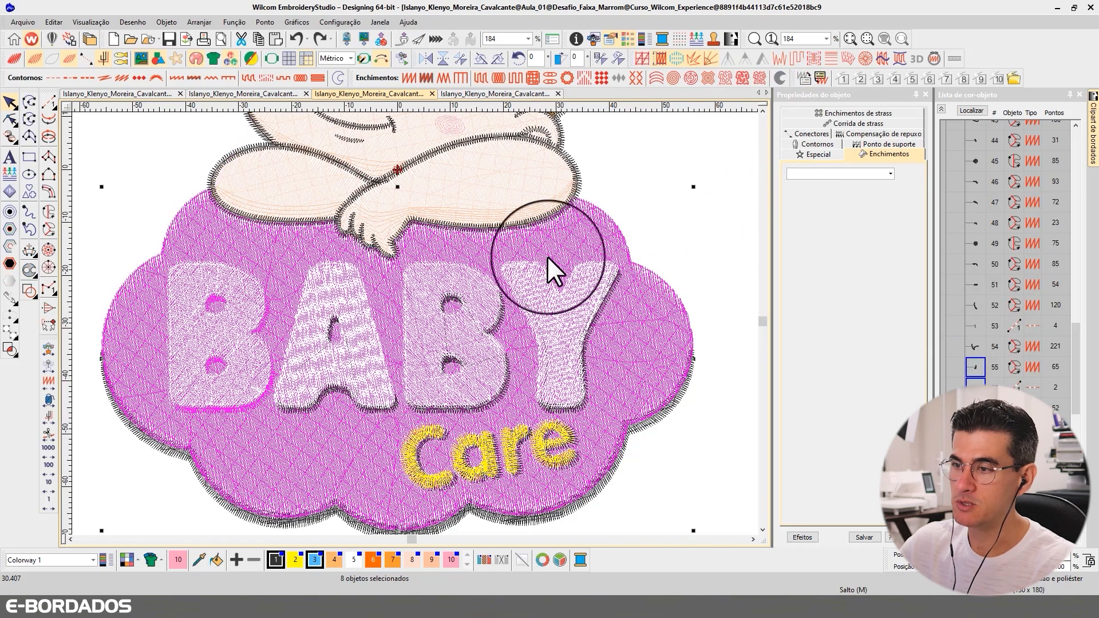
{"action": "left_click", "coordinate": [705, 153]}
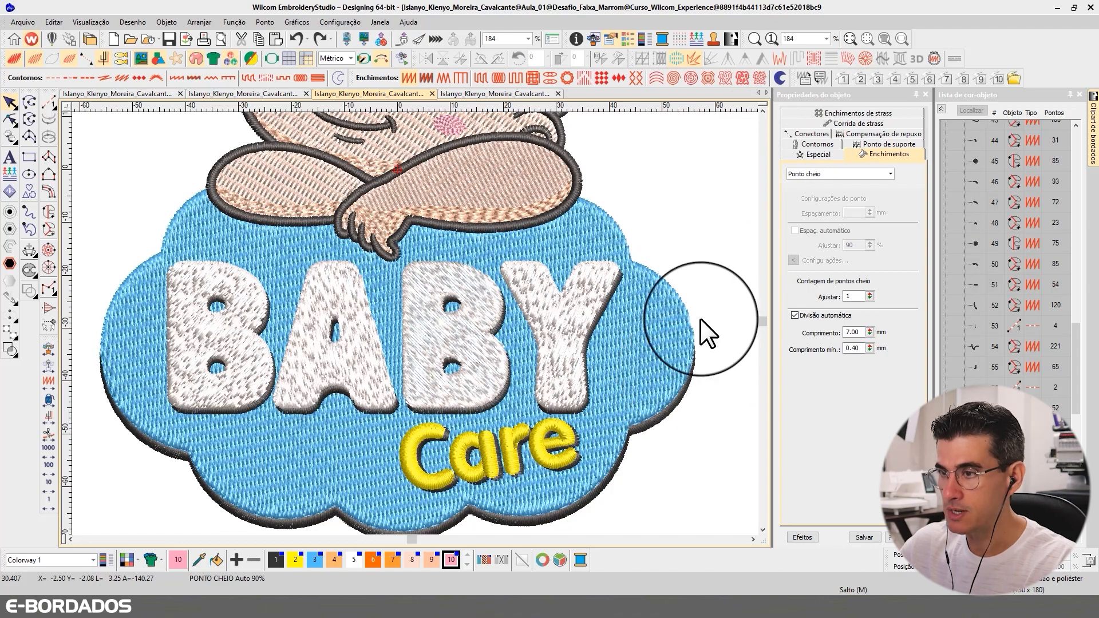
Step: Switch the design to plain stitch view and collapse the colour-object list into colour blocks
{"action": "key", "text": "t"}
{"action": "left_click", "coordinate": [762, 111]}
{"action": "left_click_drag", "start_coordinate": [760, 108], "coordinate": [760, 108]}
{"action": "left_click", "coordinate": [940, 108]}
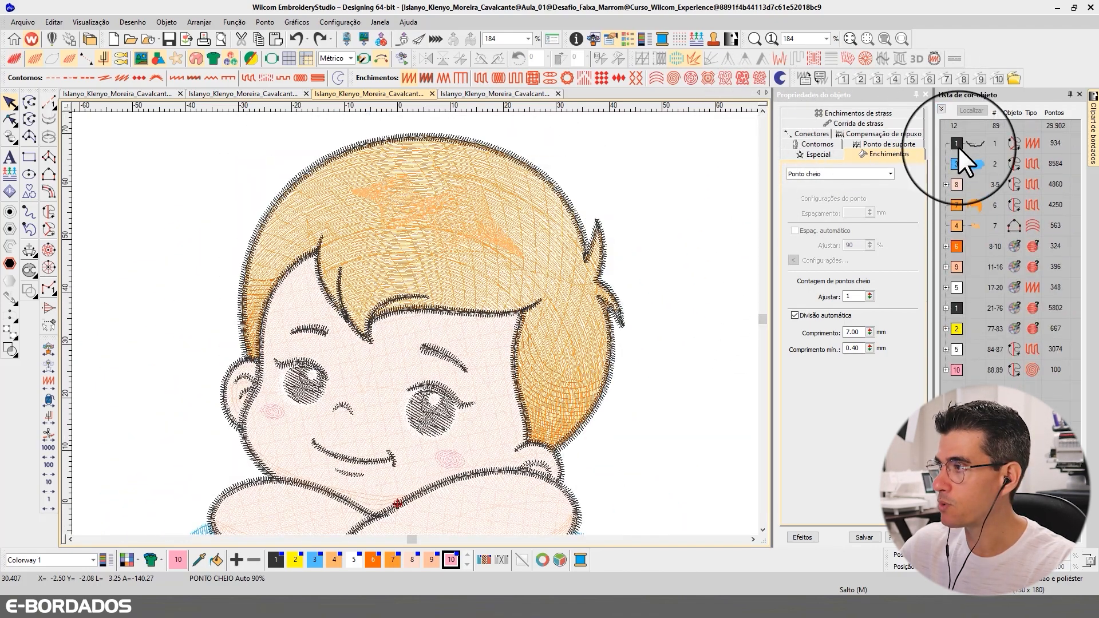
Step: Isolate the black outline along the cloud's lower edge for a close view of its stitches
{"action": "left_click", "coordinate": [956, 144]}
{"action": "key", "text": "0"}
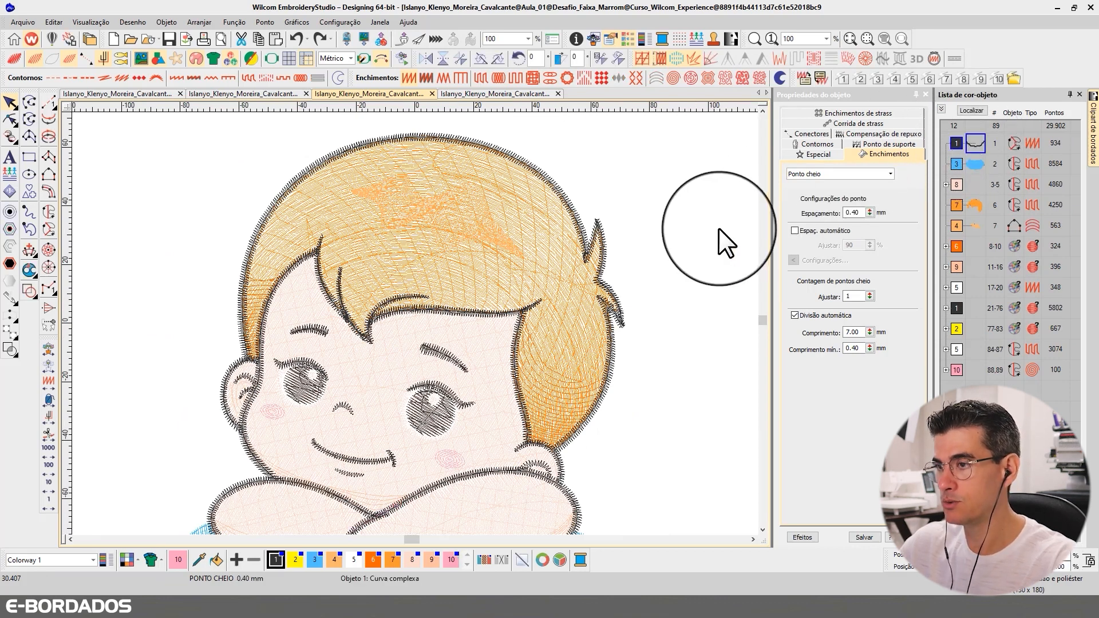
{"action": "left_click", "coordinate": [974, 107]}
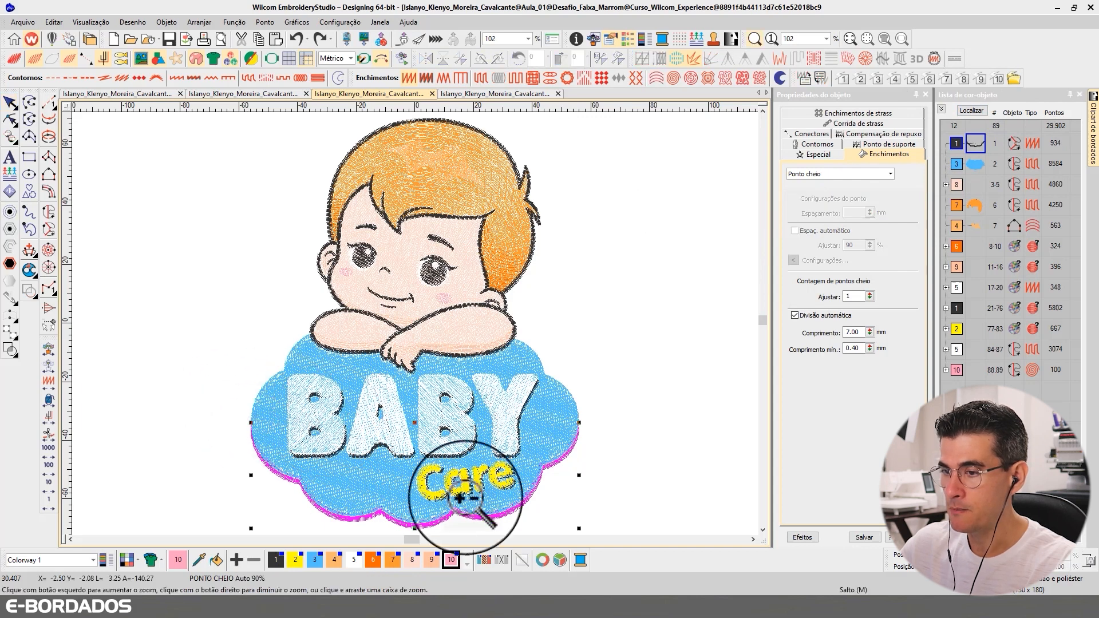
{"action": "scroll", "coordinate": [466, 452], "scroll_direction": "up", "scroll_amount": 3}
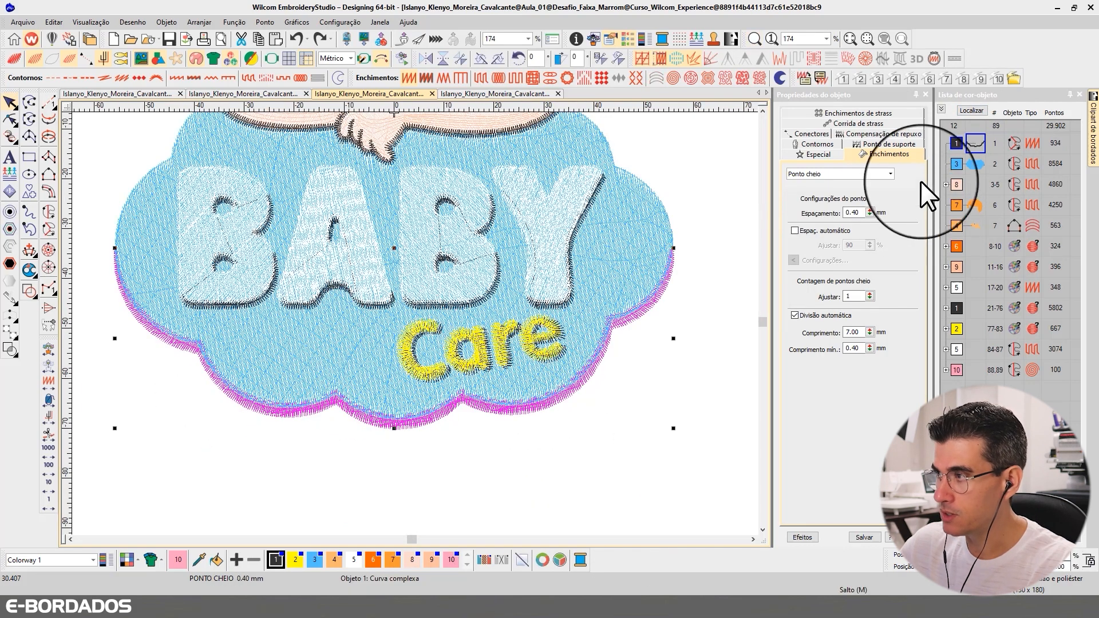
{"action": "left_click", "coordinate": [971, 111]}
{"action": "key", "text": "z"}
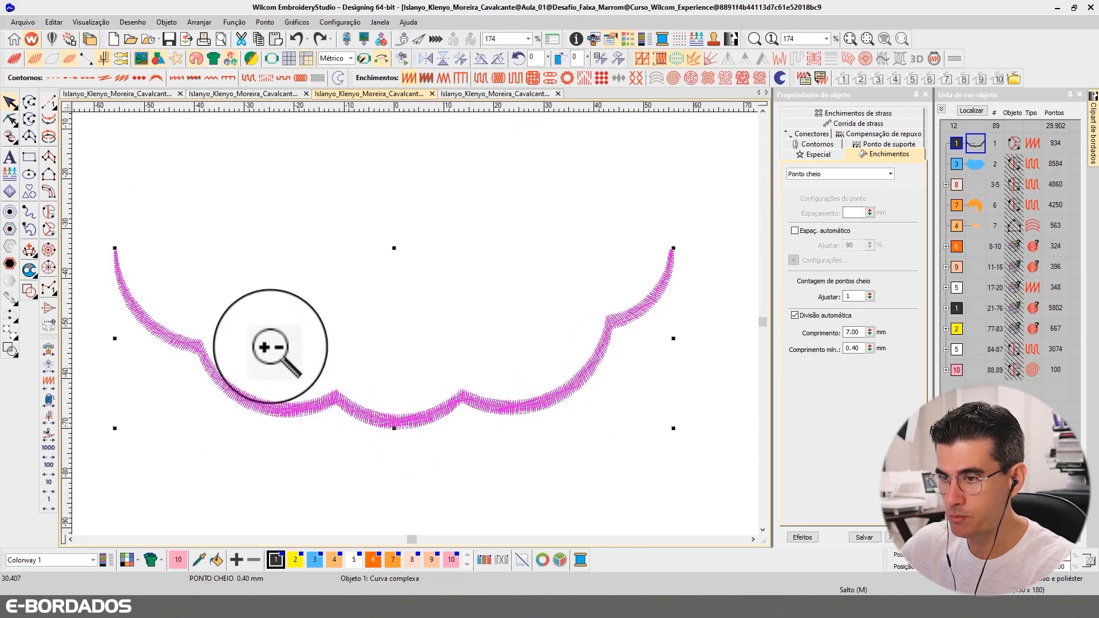
{"action": "left_click_drag", "start_coordinate": [274, 343], "coordinate": [458, 454]}
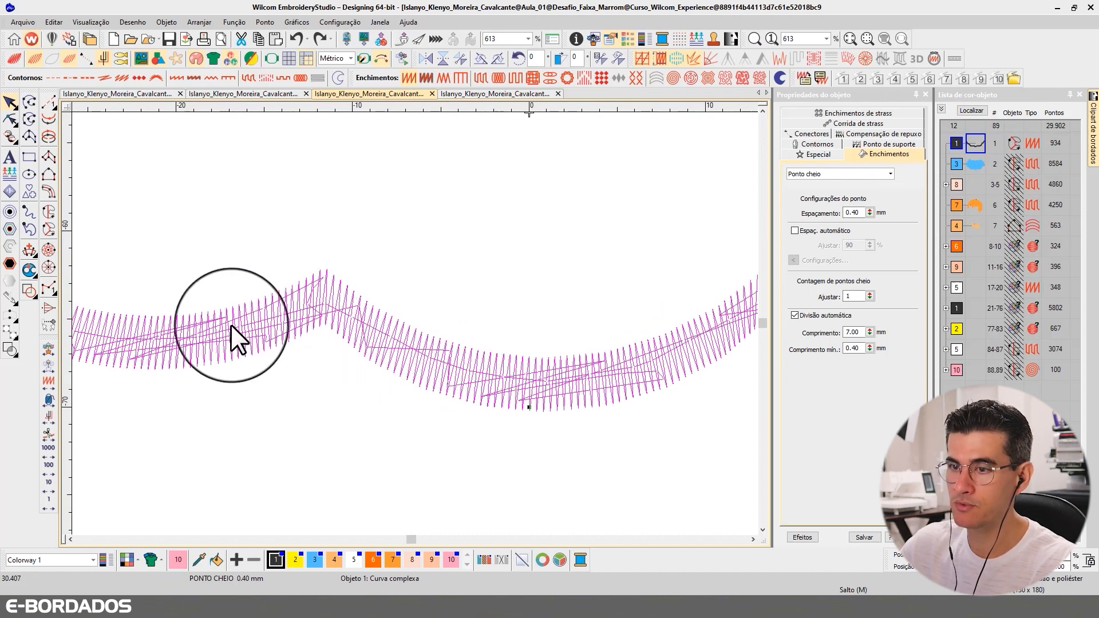
Step: Set the black cloud outline's first underlay to per segment (Por seg.) and check it in realistic view
{"action": "left_click", "coordinate": [871, 144]}
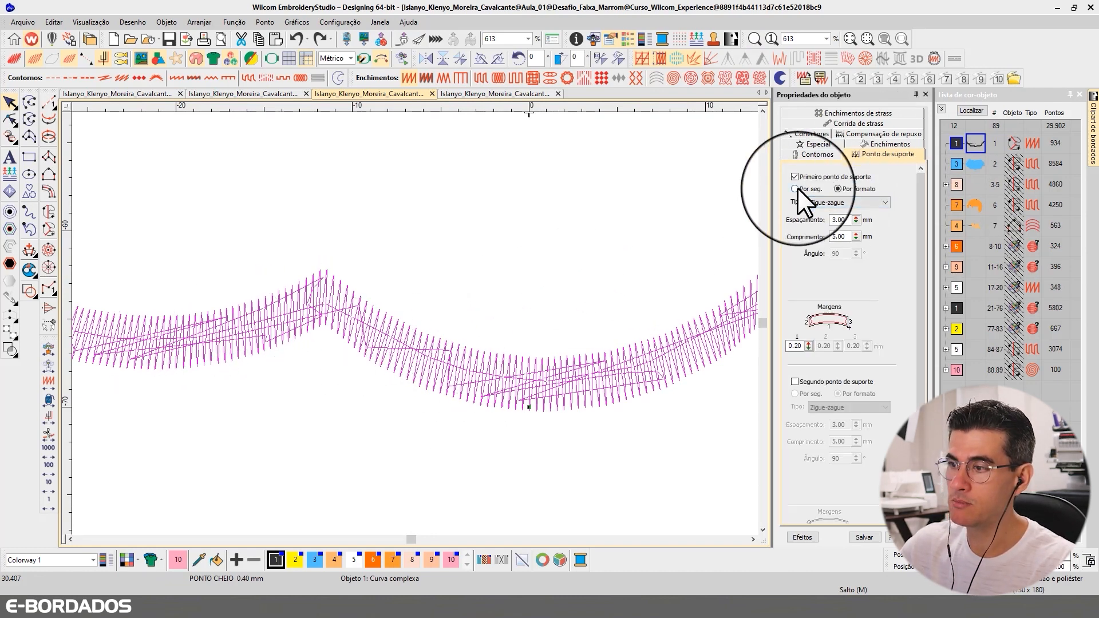
{"action": "scroll", "coordinate": [404, 345], "scroll_direction": "down", "scroll_amount": 2}
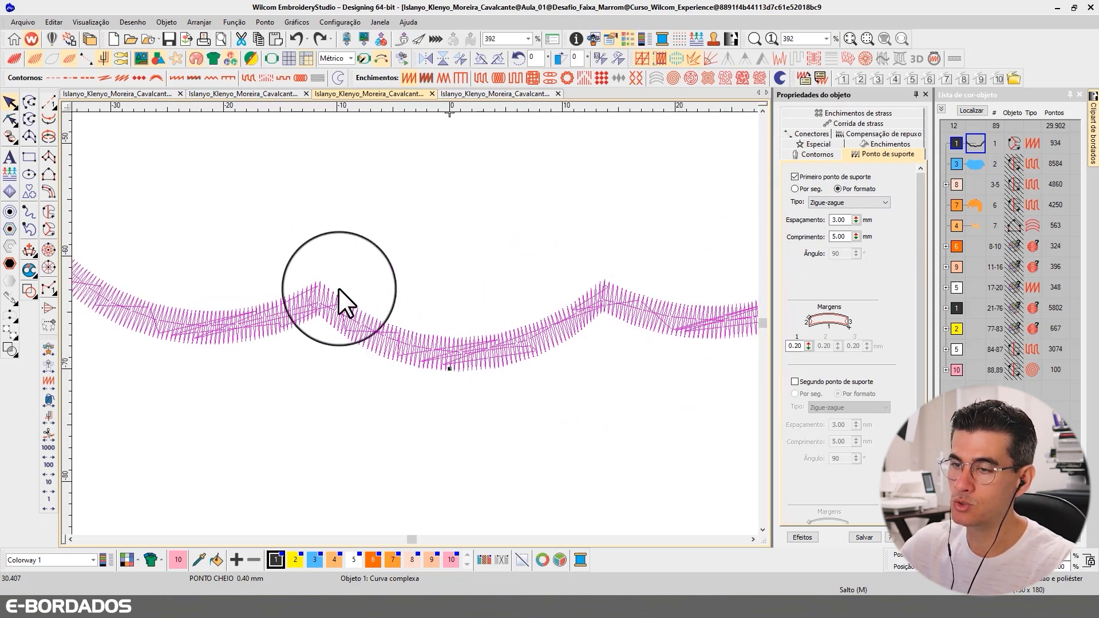
{"action": "left_click", "coordinate": [794, 189]}
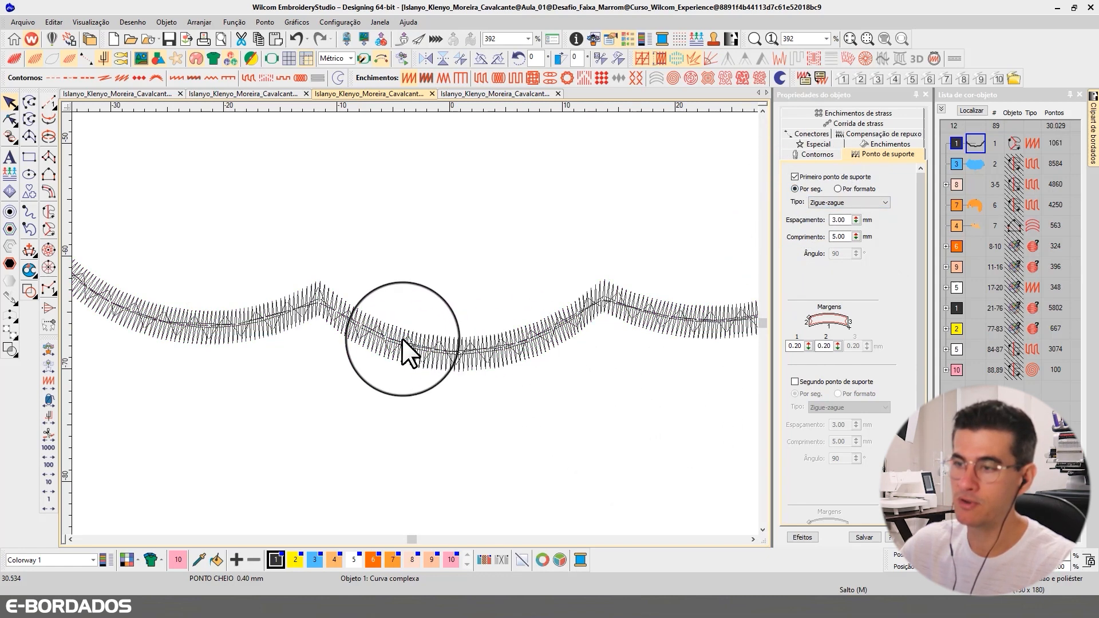
{"action": "key", "text": "Escape"}
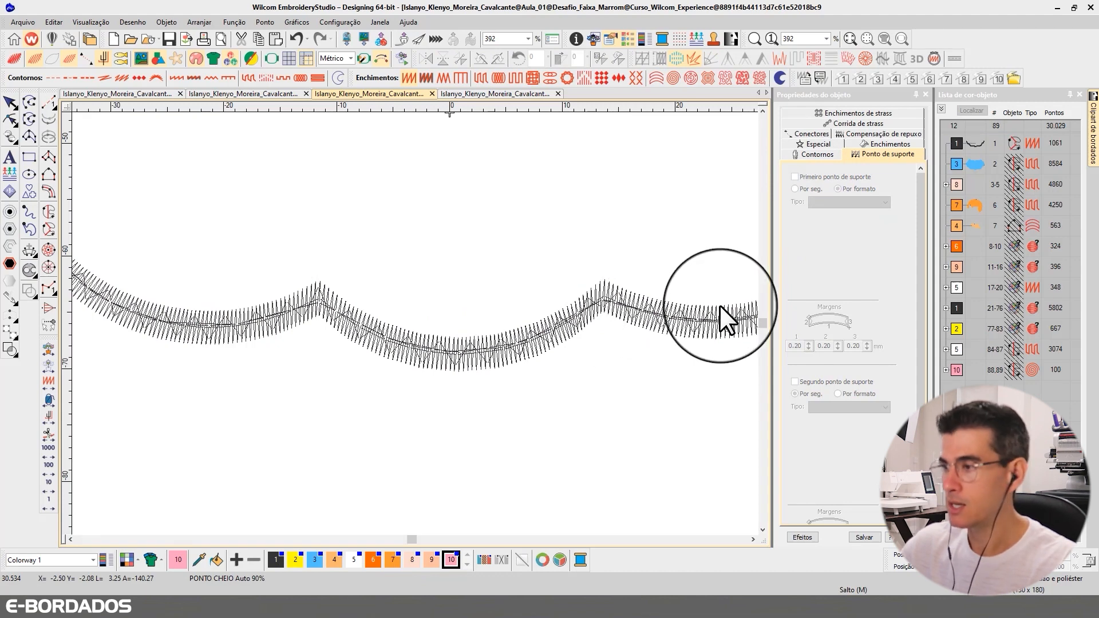
{"action": "scroll", "coordinate": [469, 298], "scroll_direction": "down", "scroll_amount": 3}
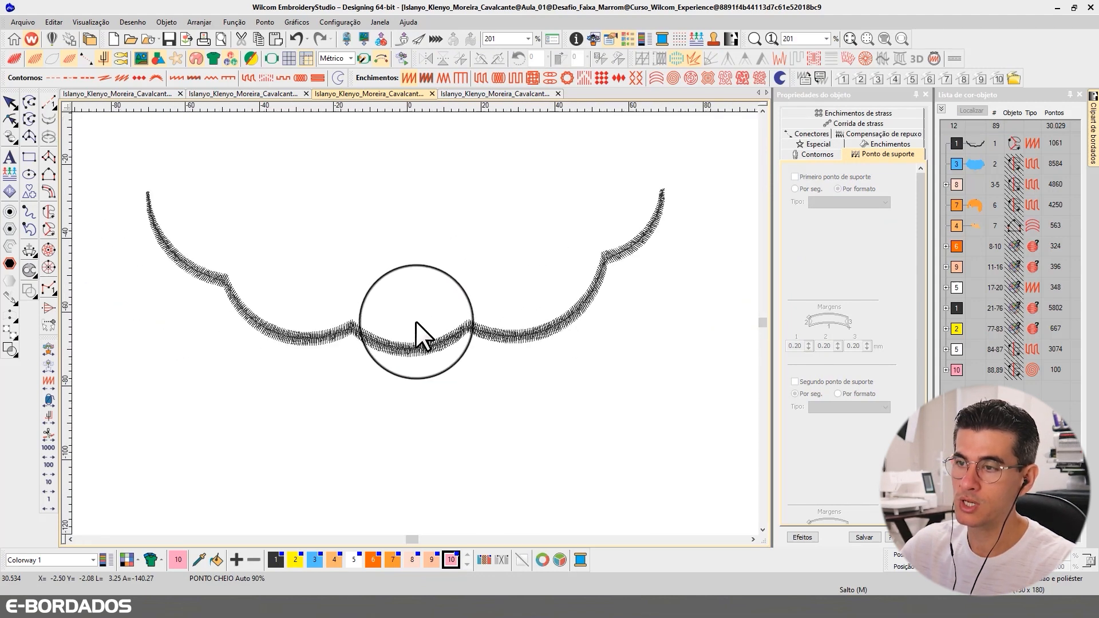
{"action": "scroll", "coordinate": [428, 293], "scroll_direction": "down", "scroll_amount": 2}
{"action": "key", "text": "t"}
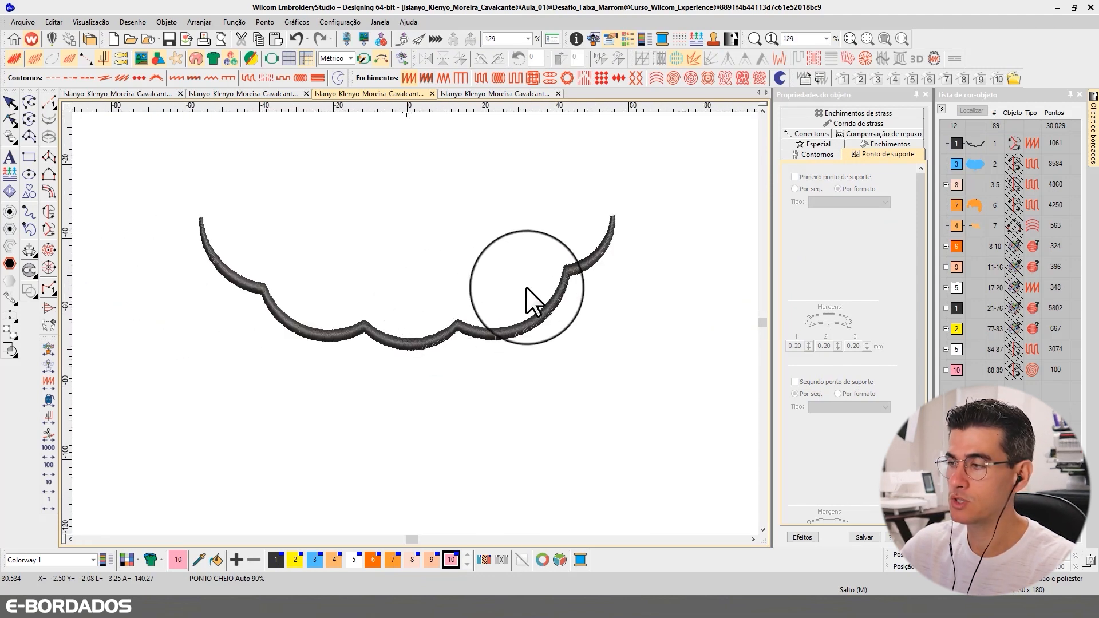
Step: Isolate the blue cloud fill and examine it in both stitch and realistic views
{"action": "left_click", "coordinate": [973, 163]}
{"action": "key", "text": "shift+s"}
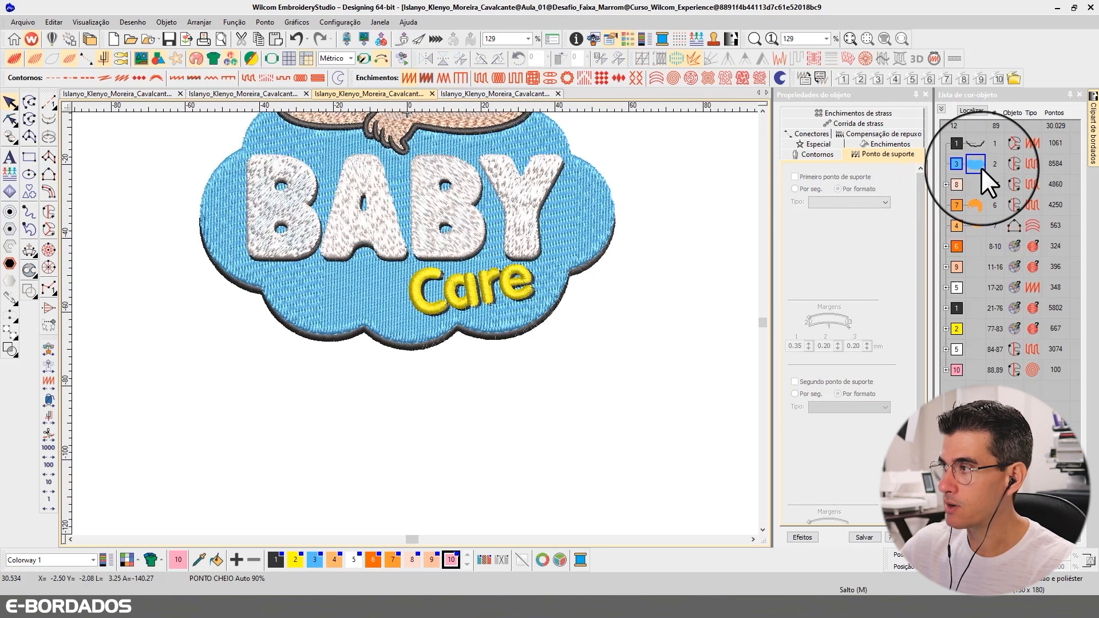
{"action": "left_click", "coordinate": [979, 166]}
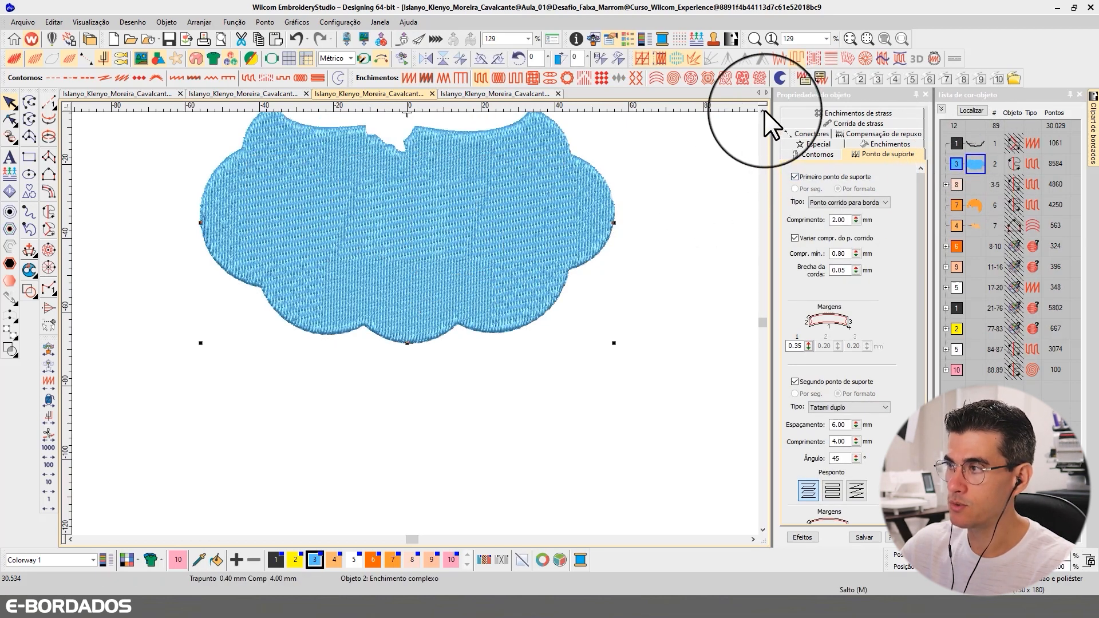
{"action": "left_click", "coordinate": [764, 111]}
{"action": "left_click", "coordinate": [764, 111]}
{"action": "left_click", "coordinate": [764, 111]}
{"action": "key", "text": "t"}
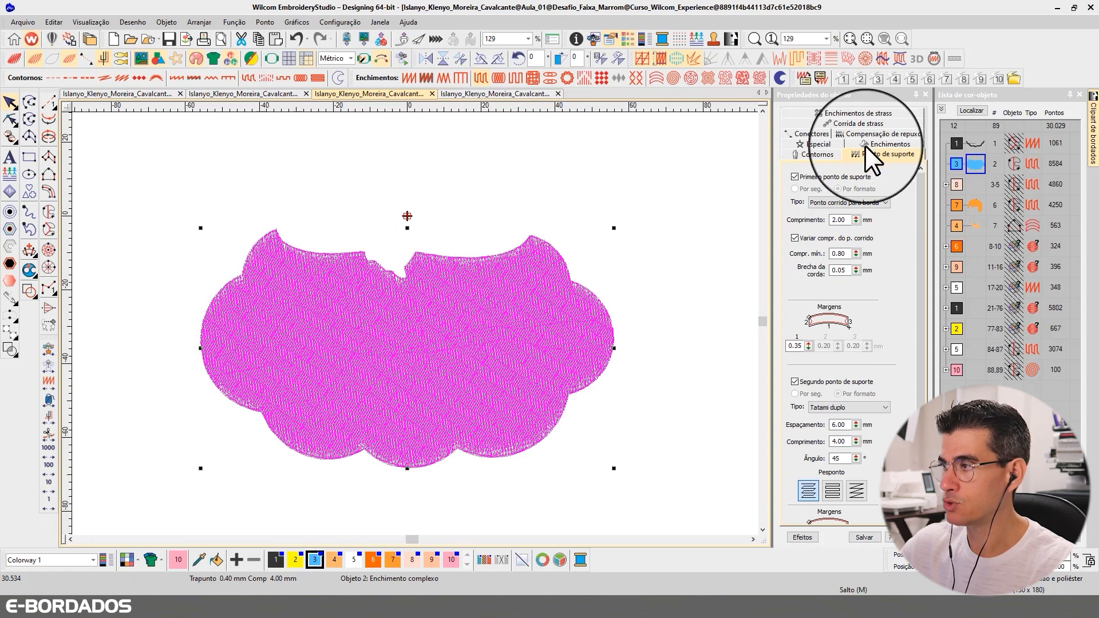
{"action": "key", "text": "t"}
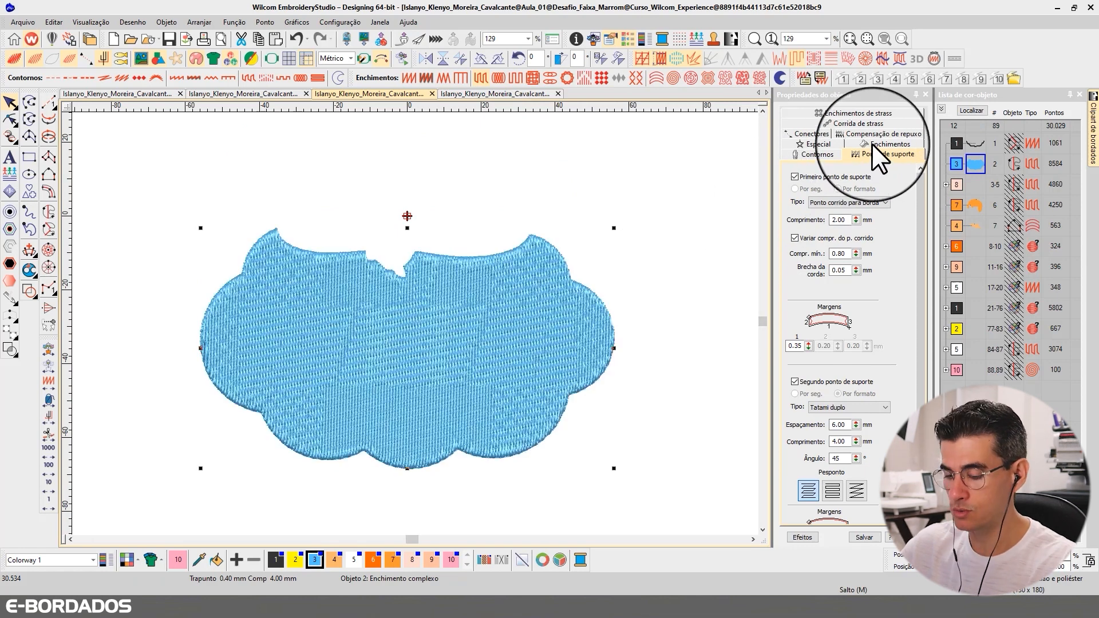
Step: Set the blue cloud fill's pull compensation to 0.50 mm
{"action": "left_click", "coordinate": [858, 135]}
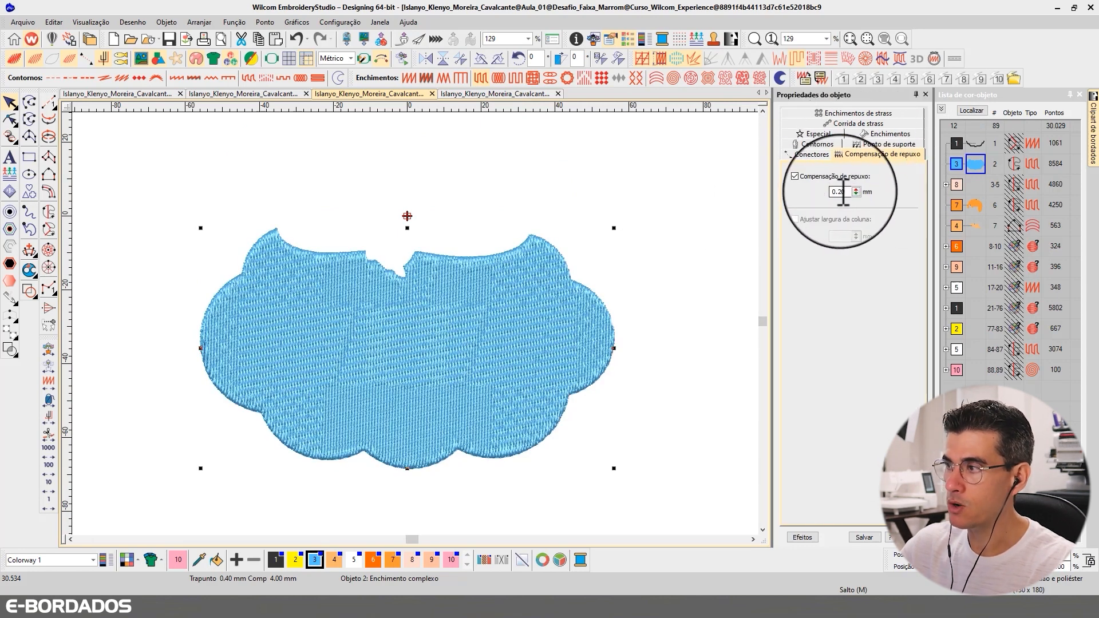
{"action": "double_click", "coordinate": [841, 192]}
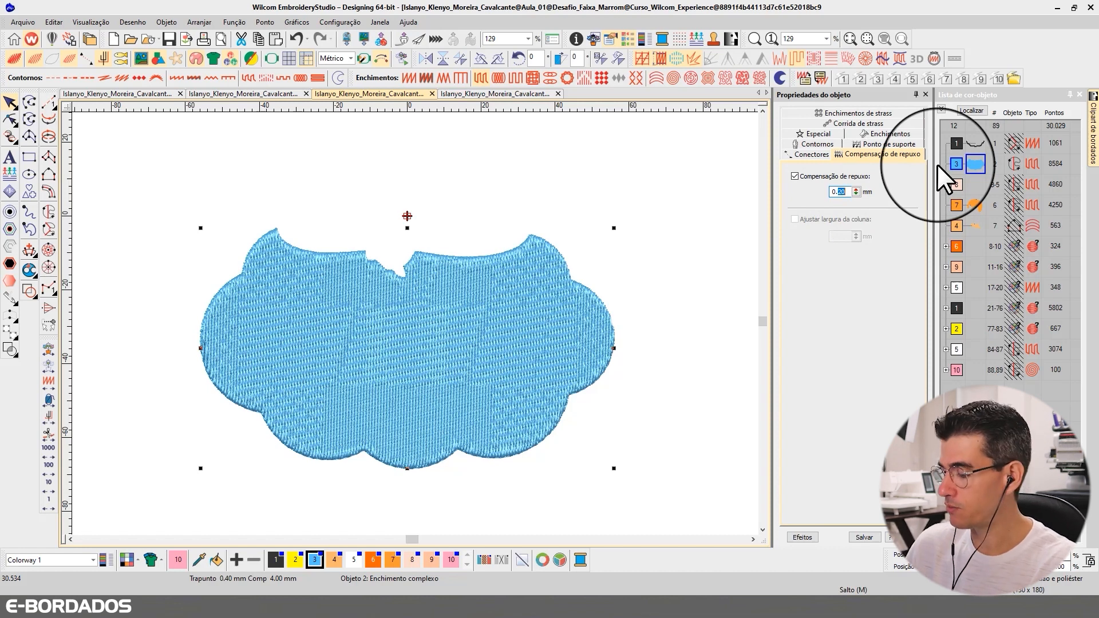
{"action": "type", "text": "50"}
{"action": "key", "text": "Return"}
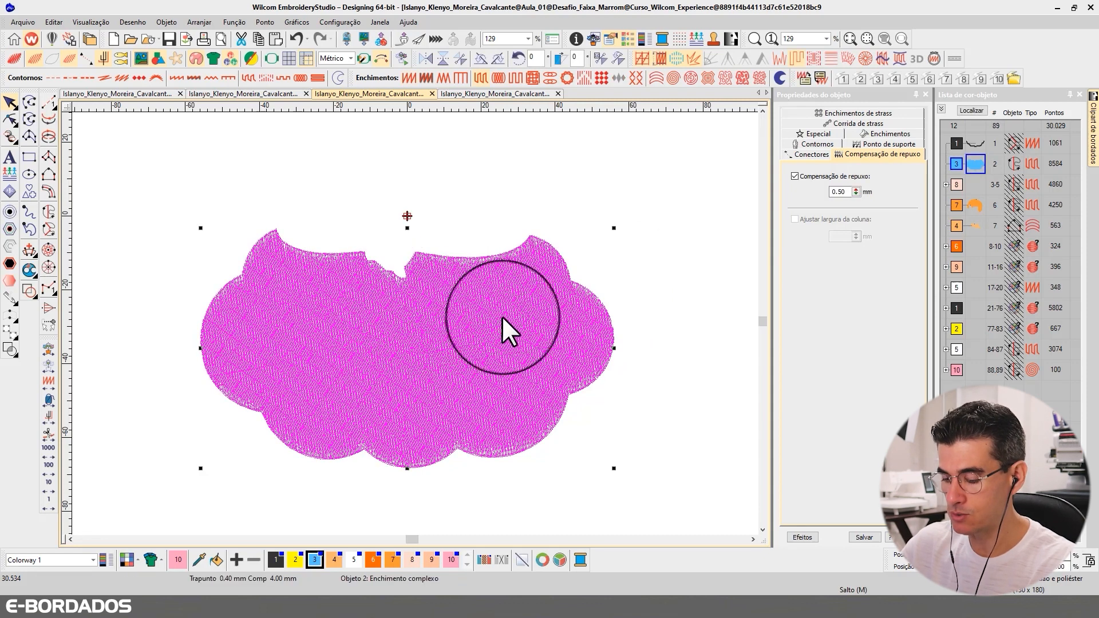
{"action": "key", "text": "b"}
{"action": "left_click_drag", "start_coordinate": [315, 218], "coordinate": [543, 438]}
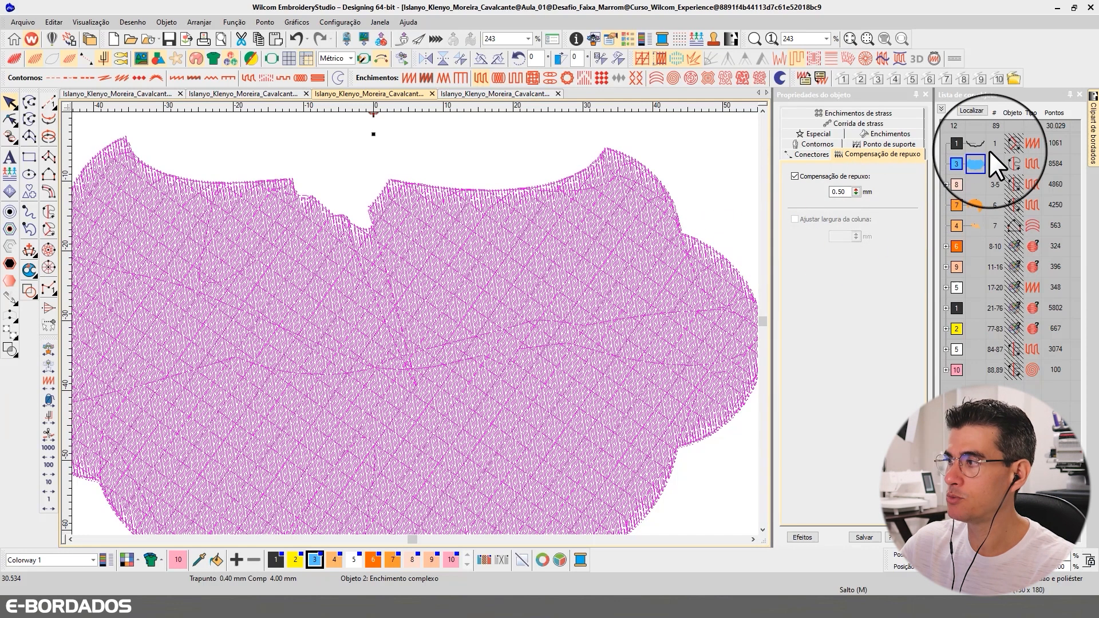
Step: Unhide the black cloud outline and examine its overlap with the blue fill in both realistic and stitch views
{"action": "right_click", "coordinate": [972, 144]}
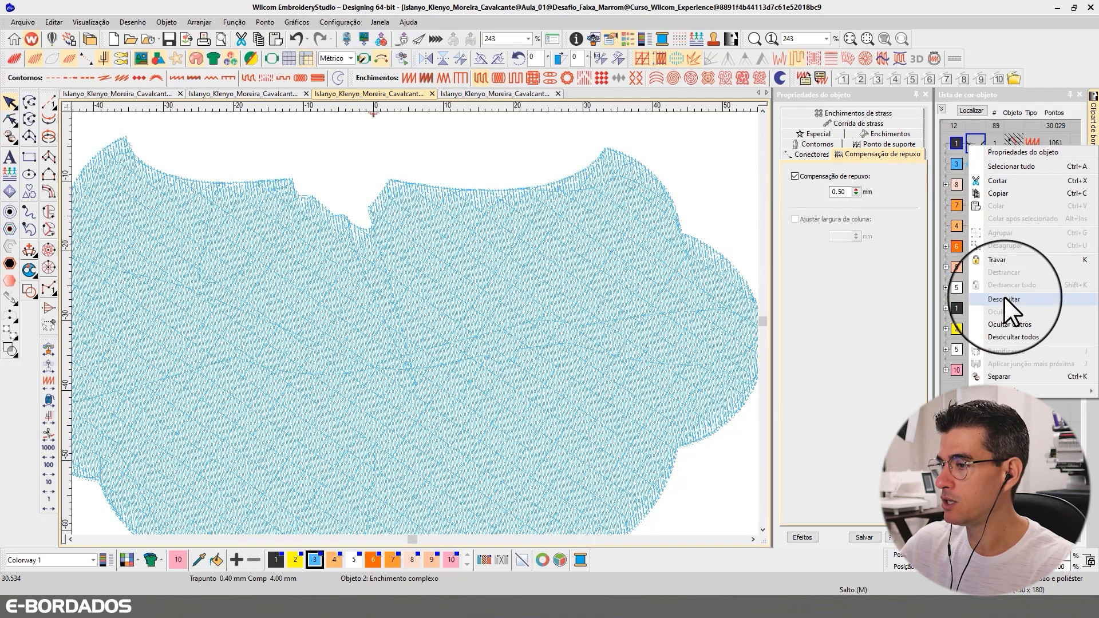
{"action": "left_click", "coordinate": [1004, 298]}
{"action": "scroll", "coordinate": [413, 324], "scroll_direction": "down", "scroll_amount": 3}
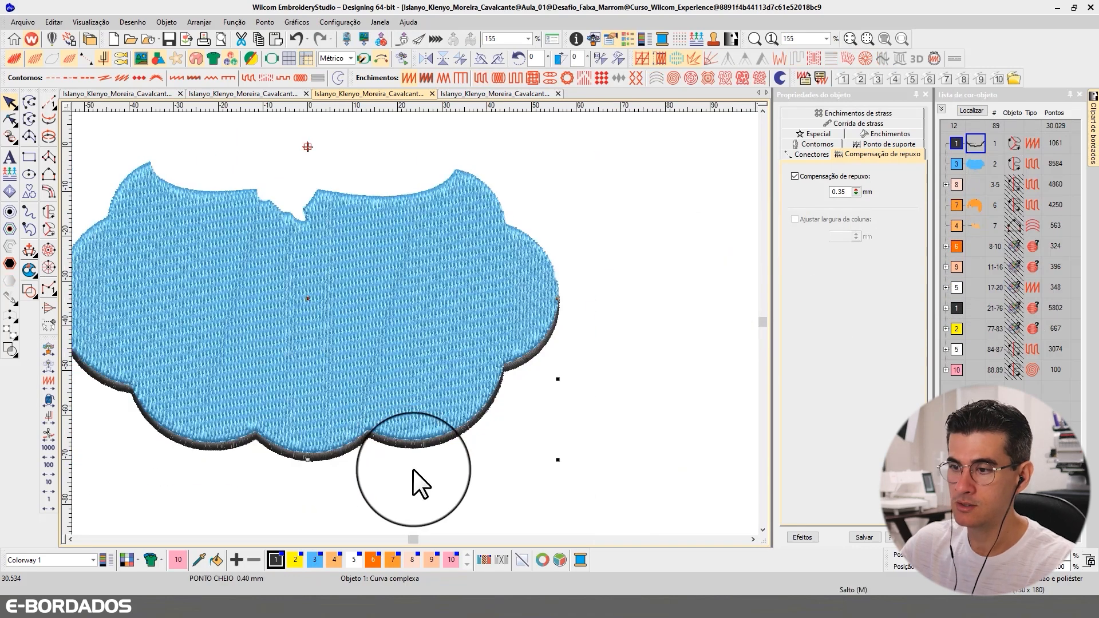
{"action": "key", "text": "t"}
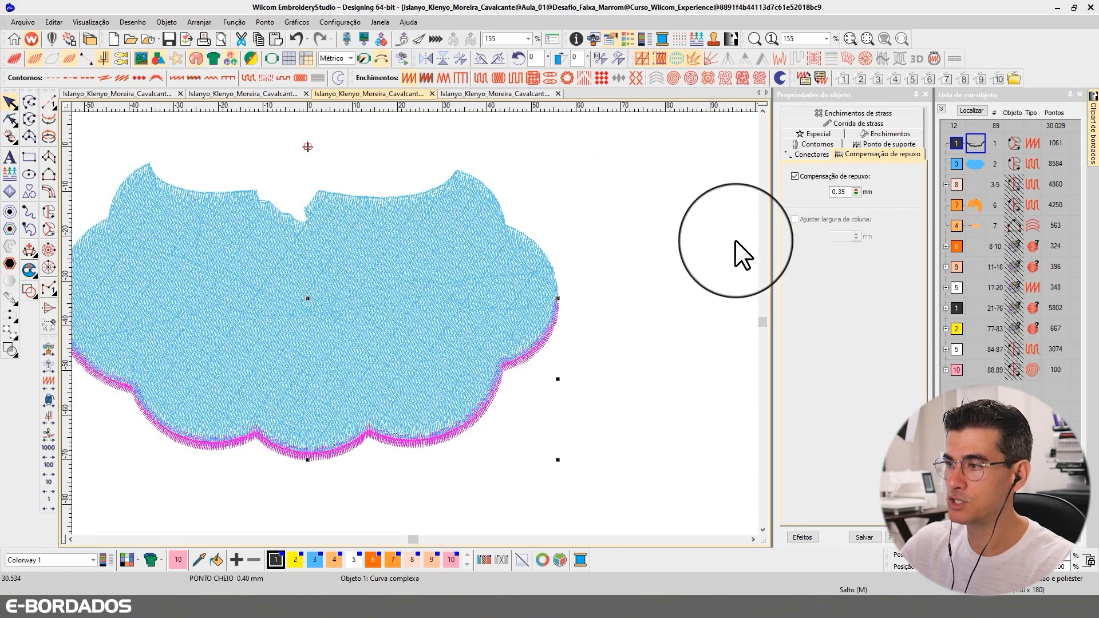
{"action": "left_click", "coordinate": [980, 164]}
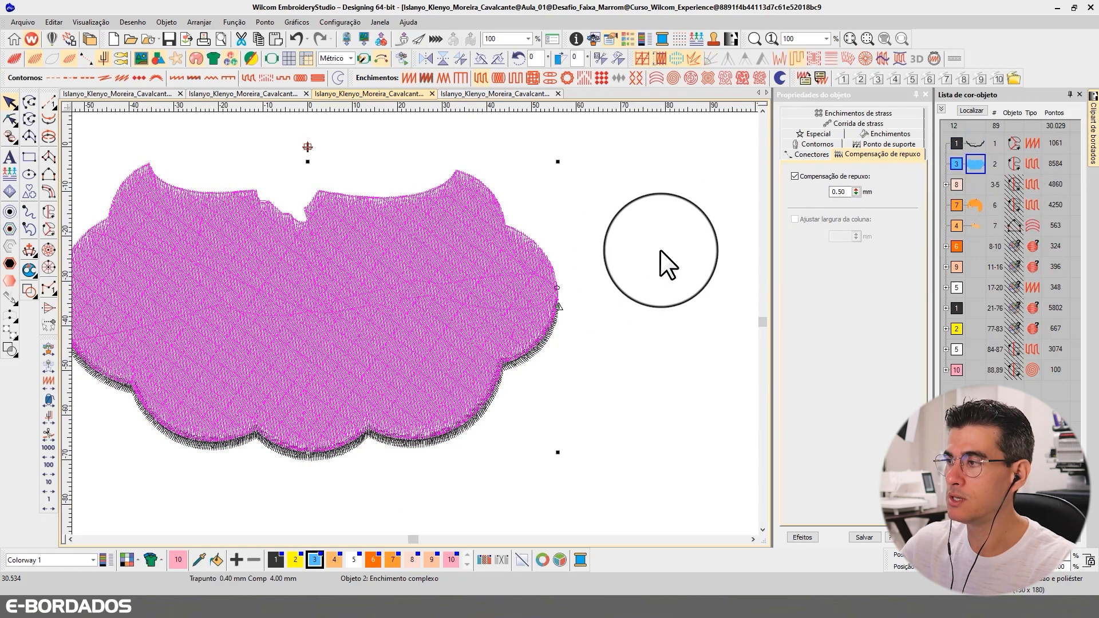
{"action": "key", "text": "t"}
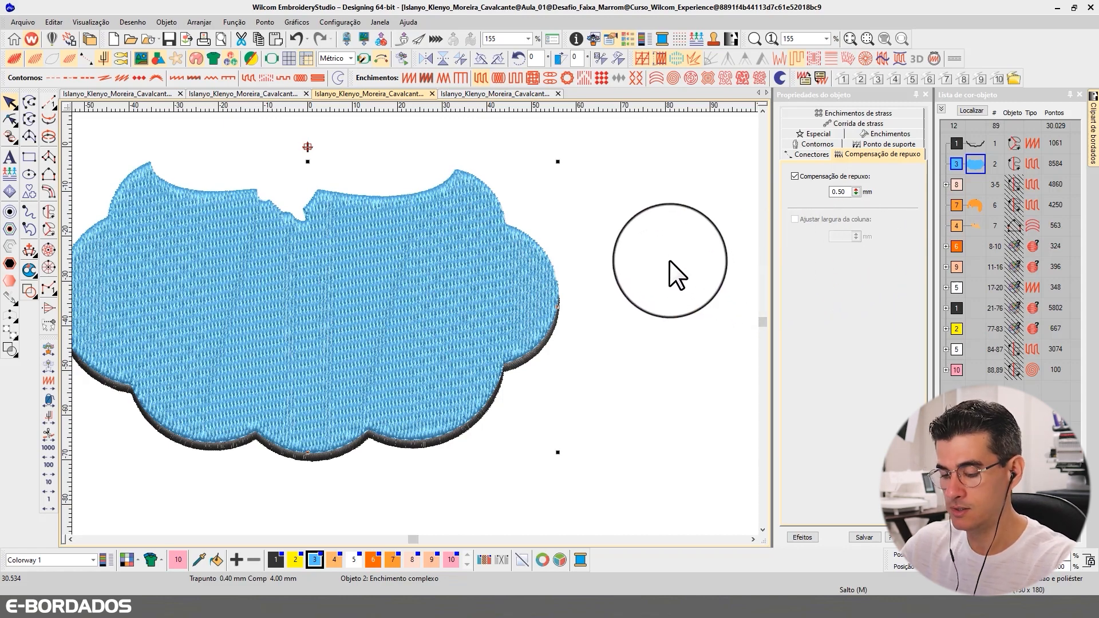
{"action": "key", "text": "t"}
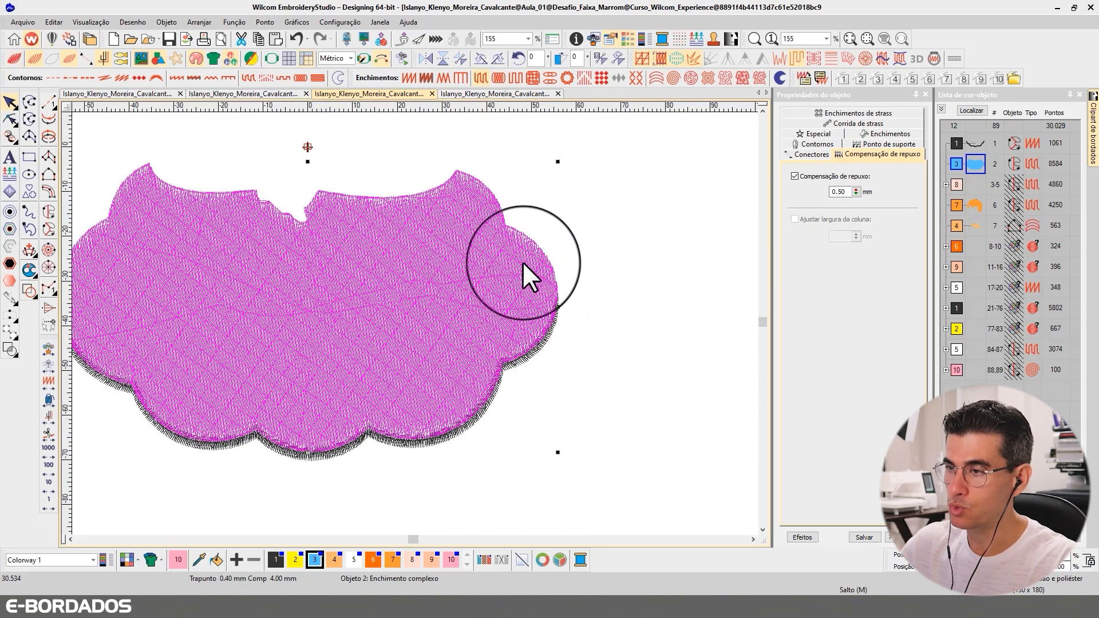
{"action": "key", "text": "t"}
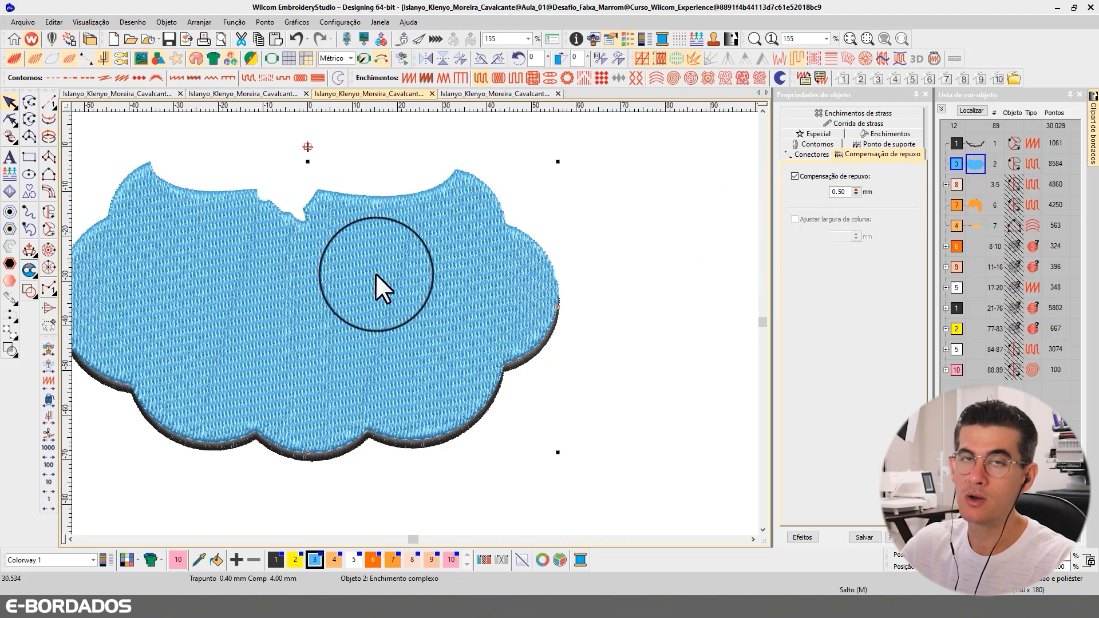
Step: Examine the blue cloud fill's reshape nodes, stitch angle line and special fill properties
{"action": "left_click", "coordinate": [502, 237]}
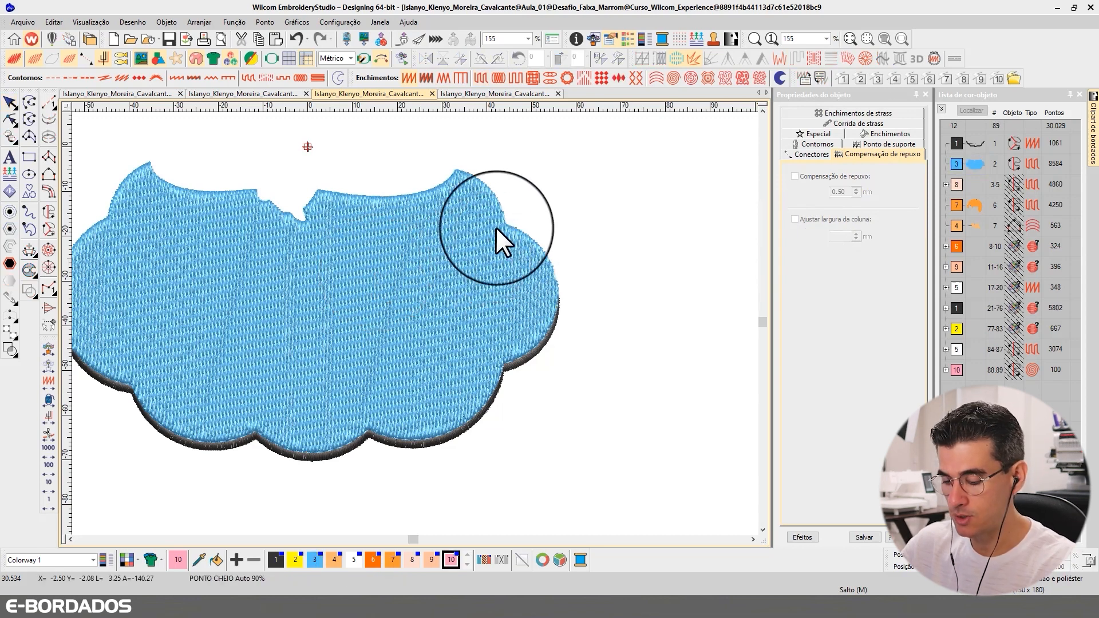
{"action": "left_click", "coordinate": [356, 300]}
{"action": "left_click", "coordinate": [10, 119]}
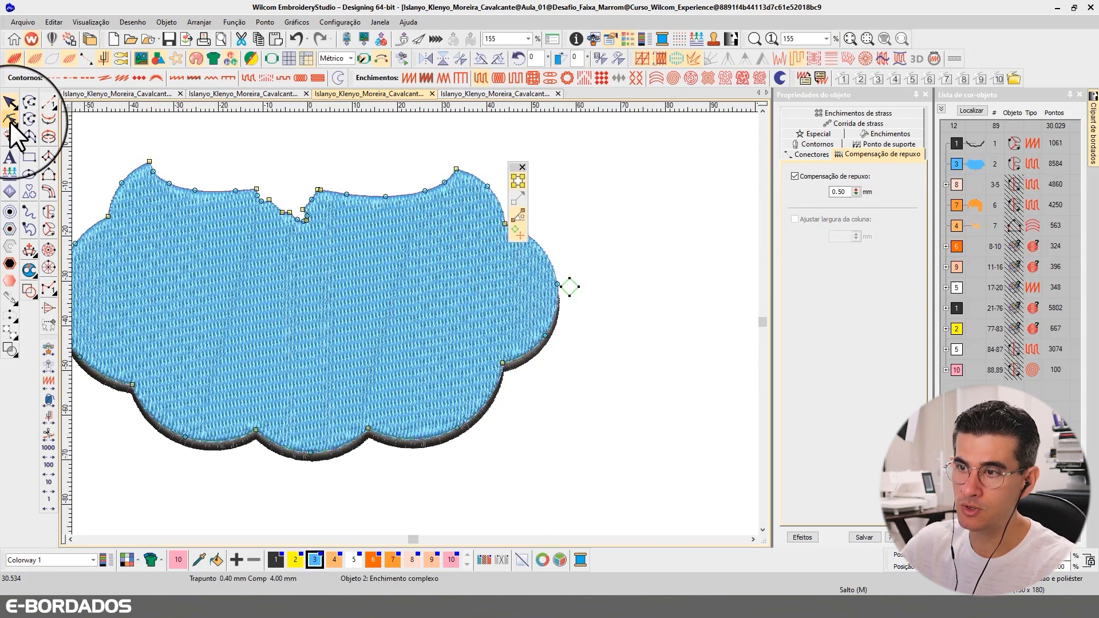
{"action": "scroll", "coordinate": [190, 218], "scroll_direction": "down", "scroll_amount": 3}
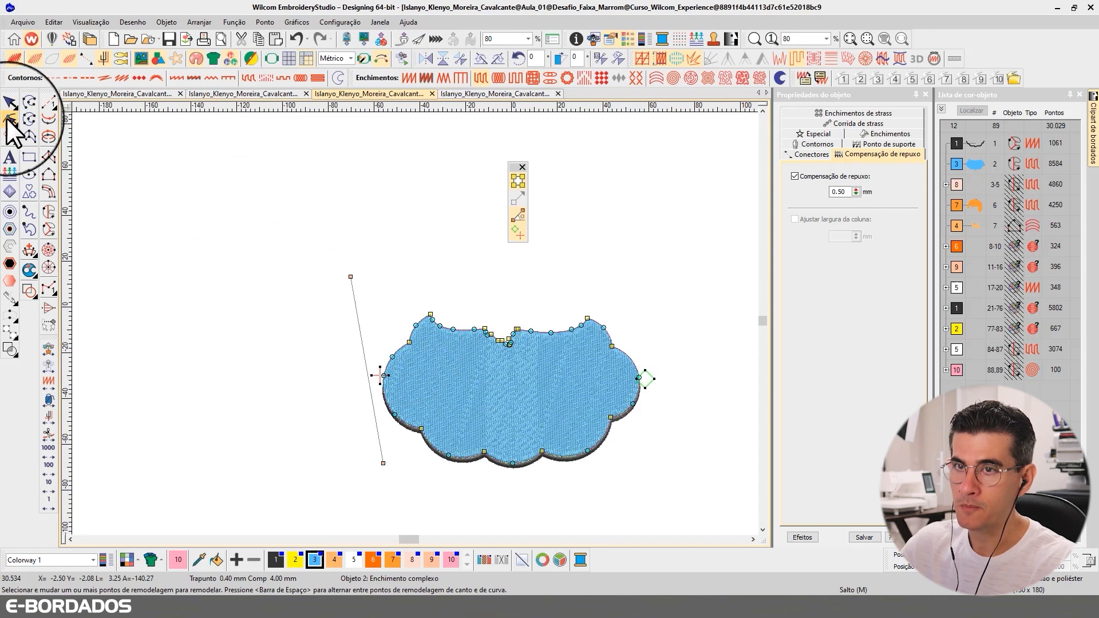
{"action": "left_click", "coordinate": [10, 102]}
{"action": "scroll", "coordinate": [414, 324], "scroll_direction": "up", "scroll_amount": 3}
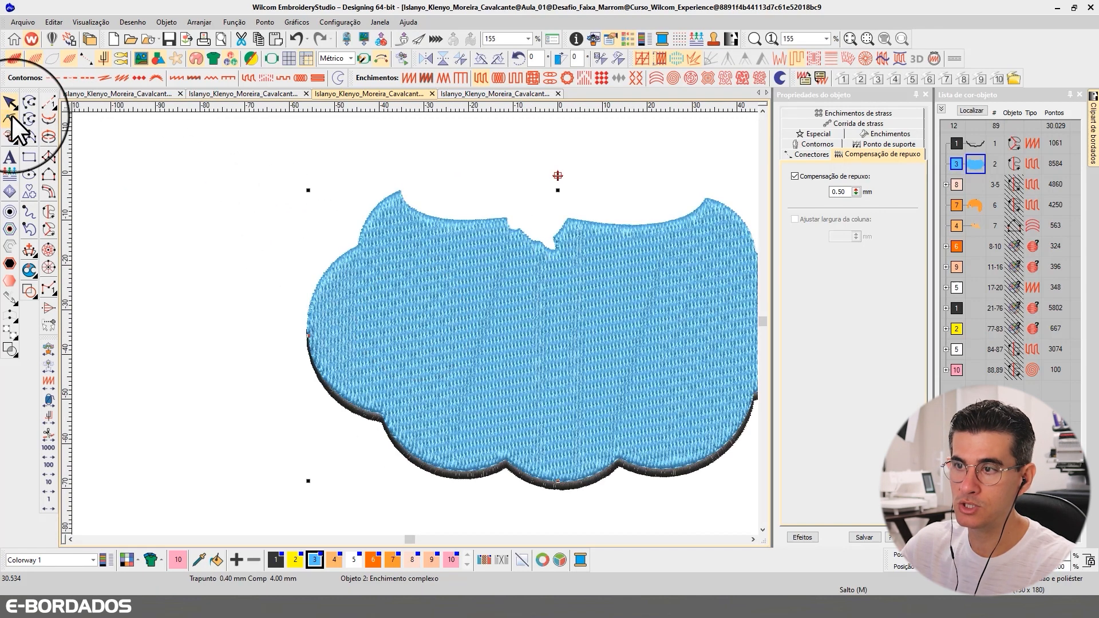
{"action": "left_click", "coordinate": [11, 119]}
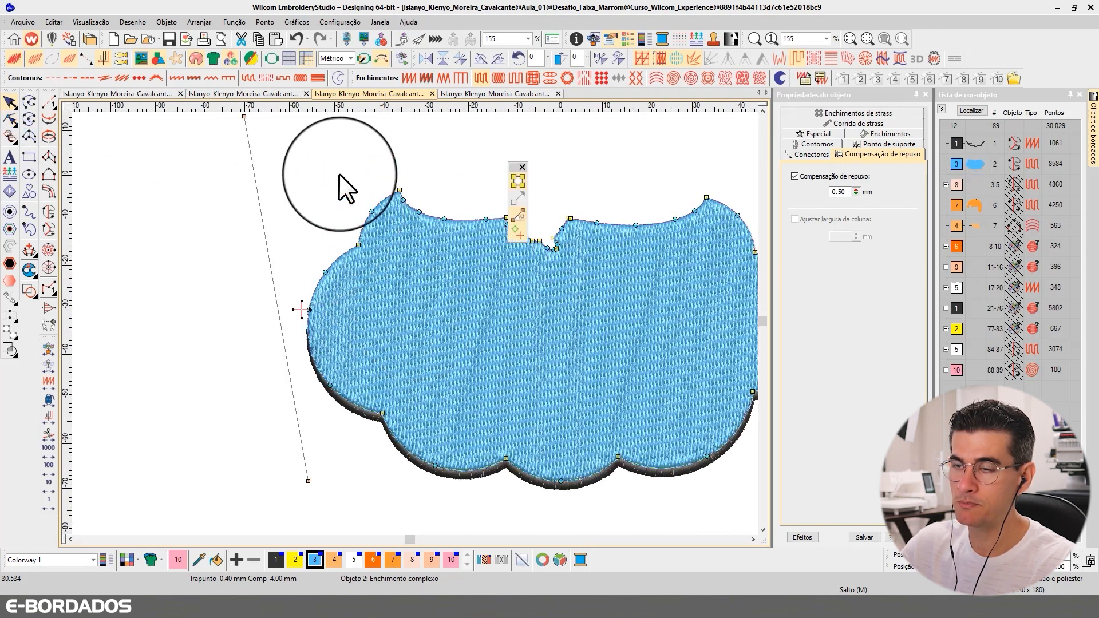
{"action": "left_click", "coordinate": [10, 103]}
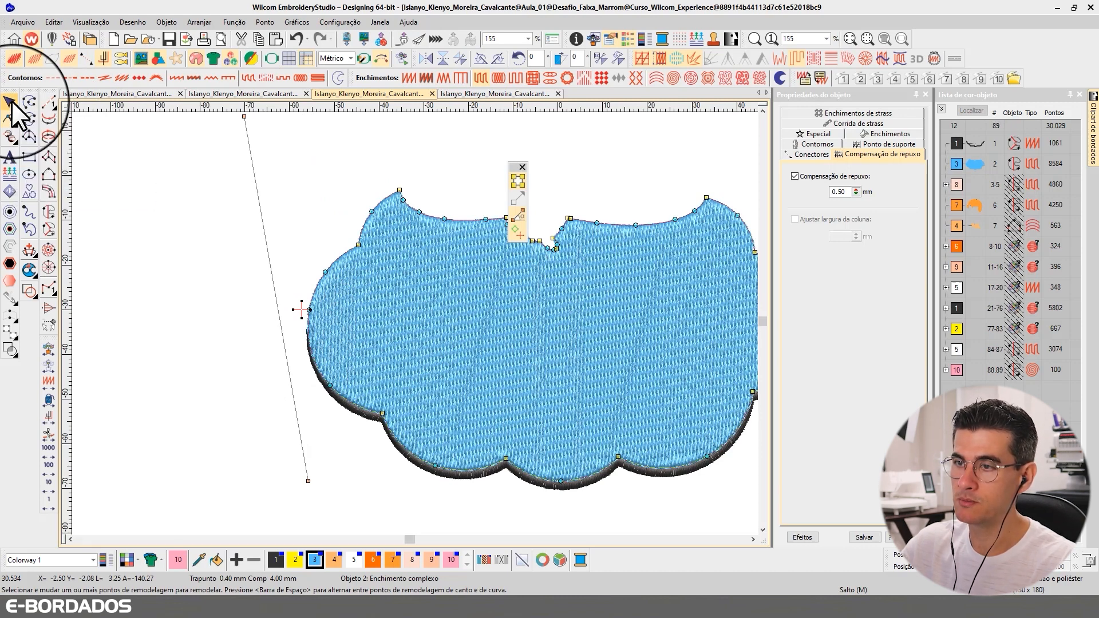
{"action": "left_click", "coordinate": [440, 321]}
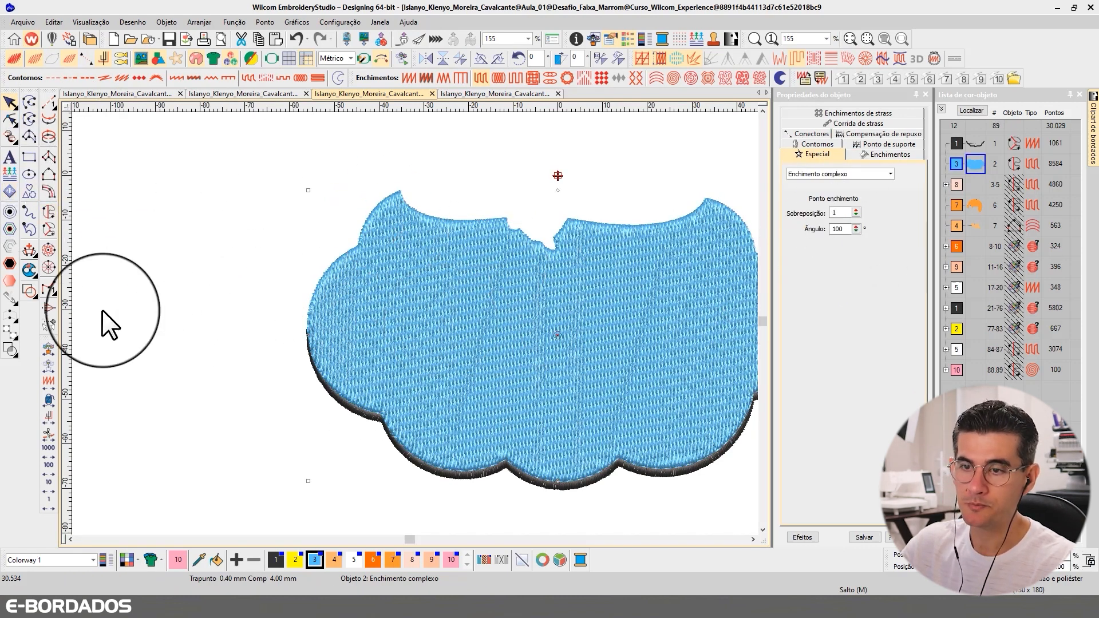
Step: Measure the distance along the stitch direction from the cloud's upper-left tip to its lower edge, and reselect the blue fill
{"action": "left_click", "coordinate": [148, 335]}
{"action": "key", "text": "m"}
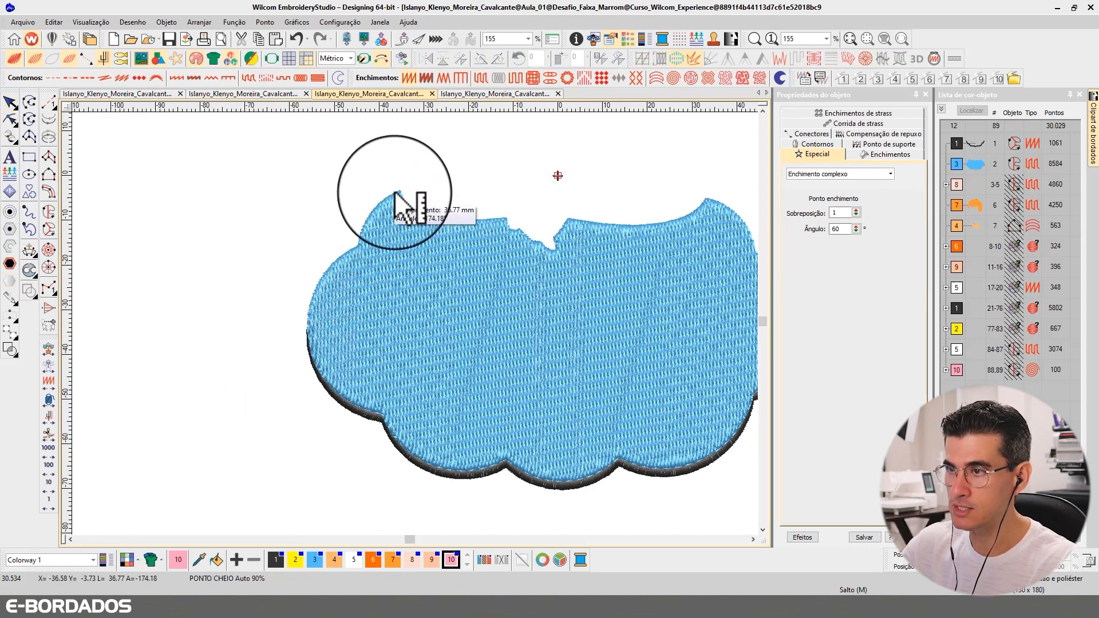
{"action": "left_click", "coordinate": [398, 191]}
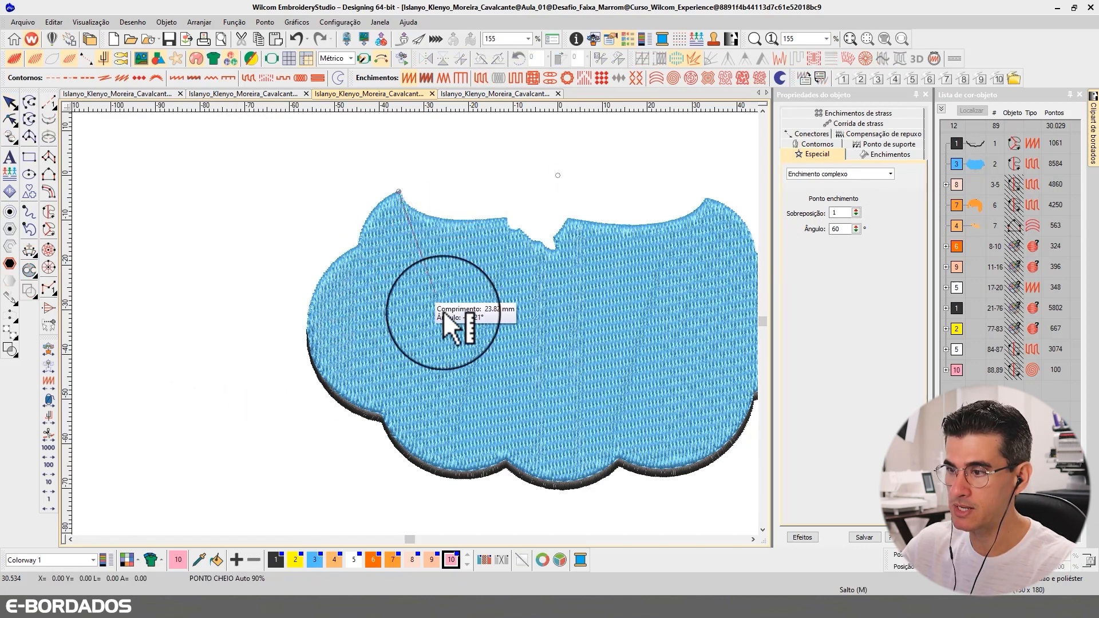
{"action": "left_click", "coordinate": [478, 470]}
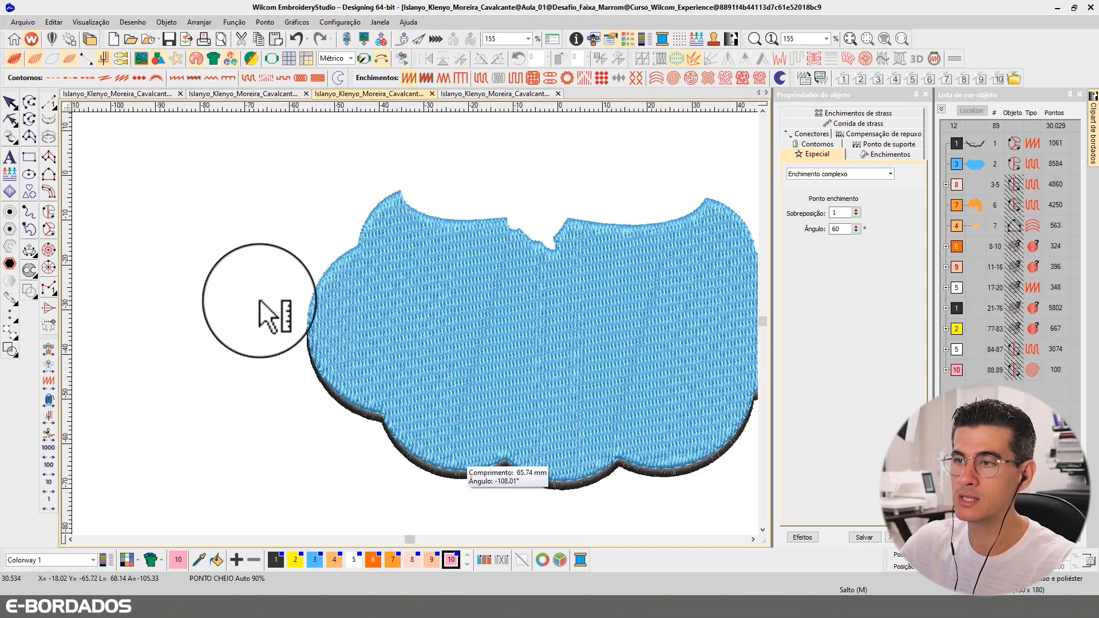
{"action": "left_click", "coordinate": [10, 102]}
{"action": "left_click", "coordinate": [382, 246]}
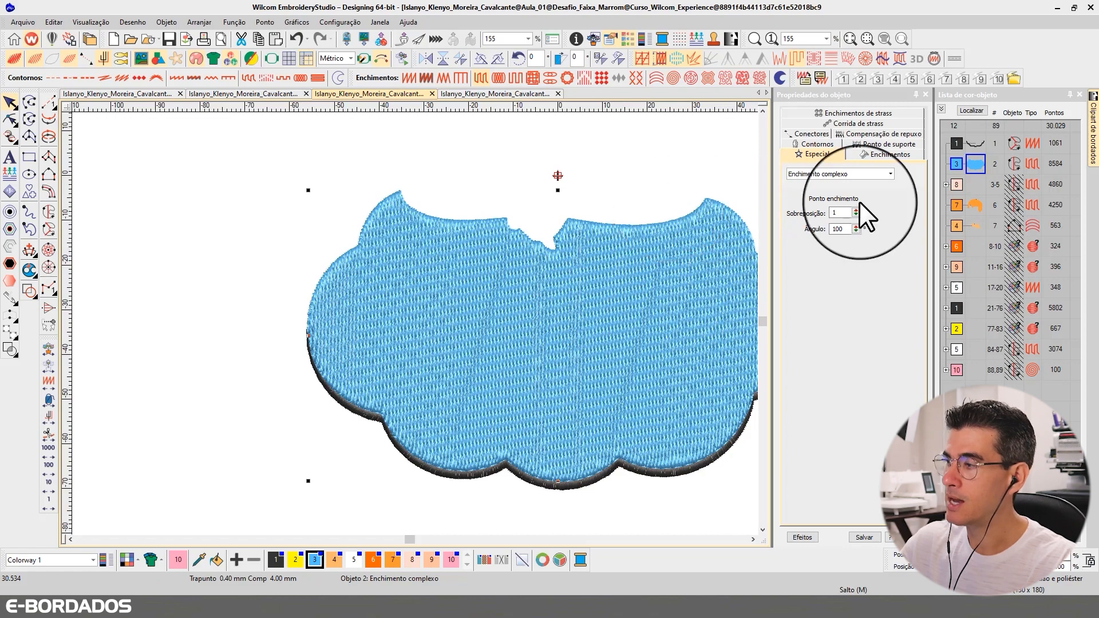
Step: Isolate the three skin-coloured fills of colour 8 and examine them in both stitch and realistic views
{"action": "key", "text": "t"}
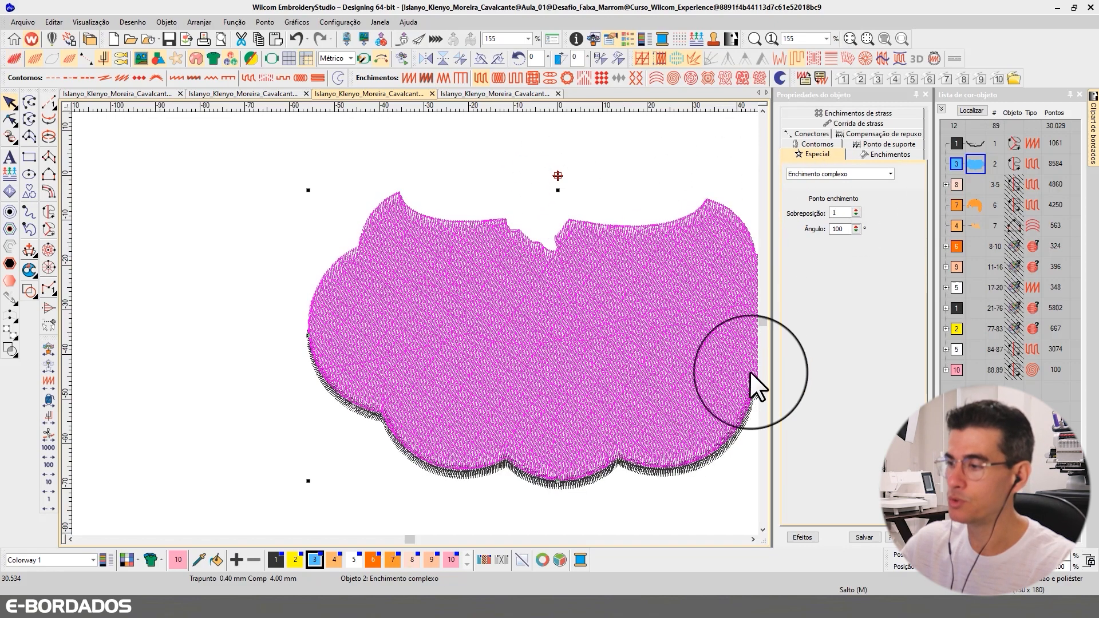
{"action": "left_click", "coordinate": [751, 541]}
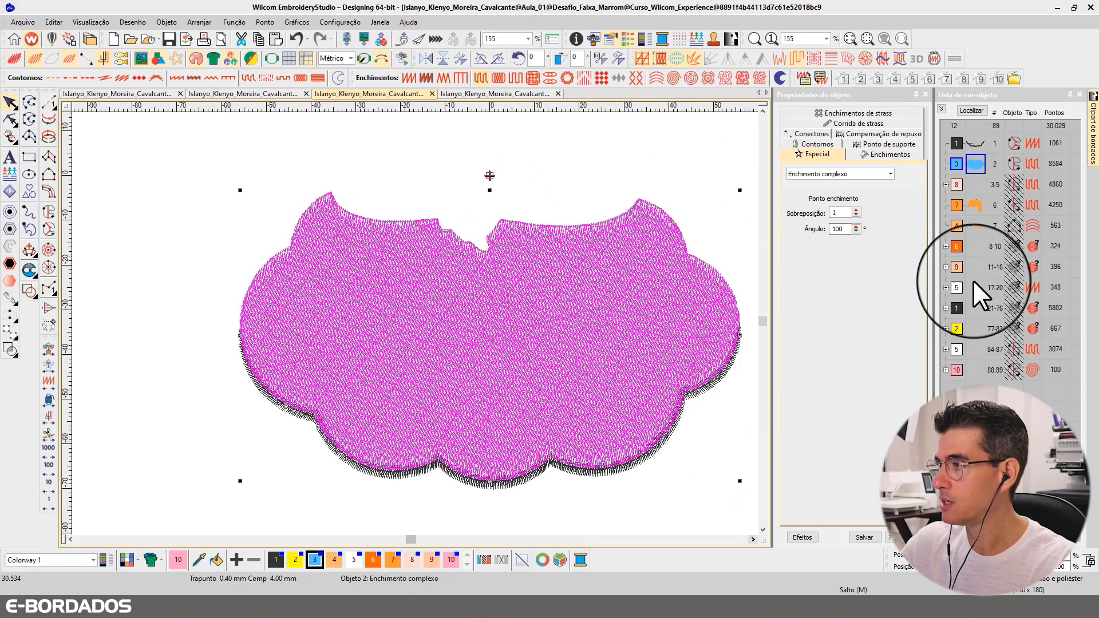
{"action": "left_click", "coordinate": [955, 186]}
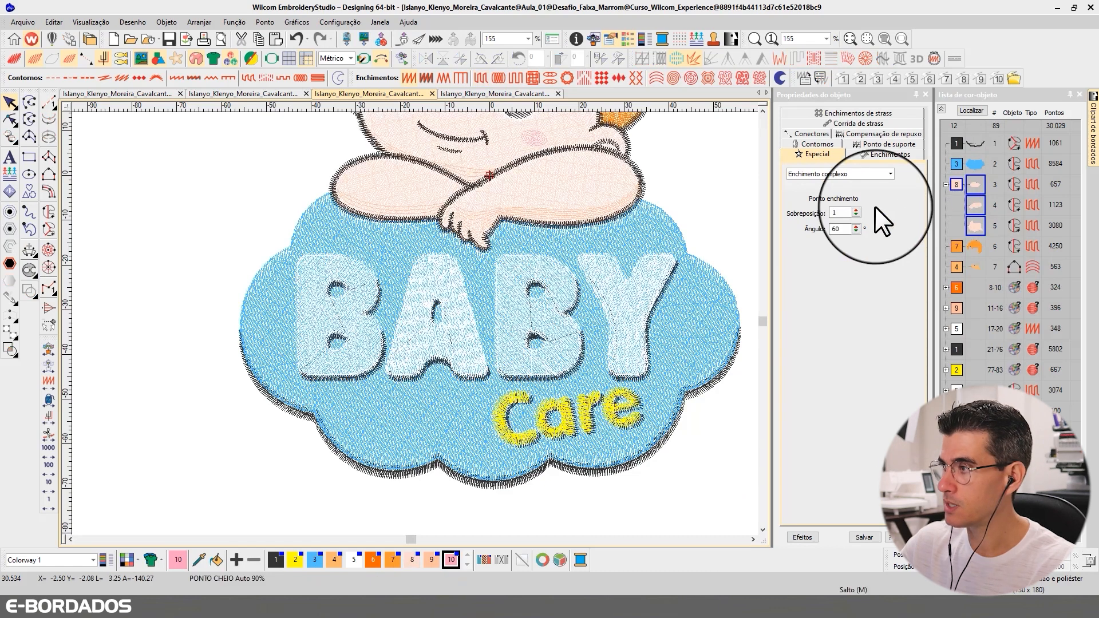
{"action": "left_click", "coordinate": [951, 184]}
{"action": "key", "text": "2"}
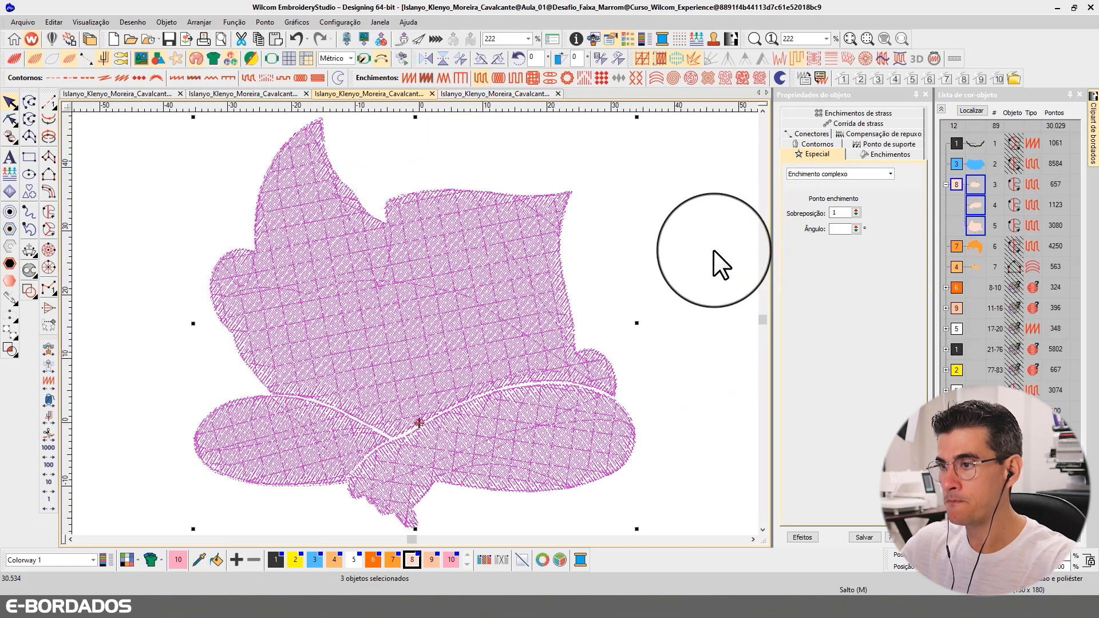
{"action": "key", "text": "t"}
{"action": "key", "text": "t"}
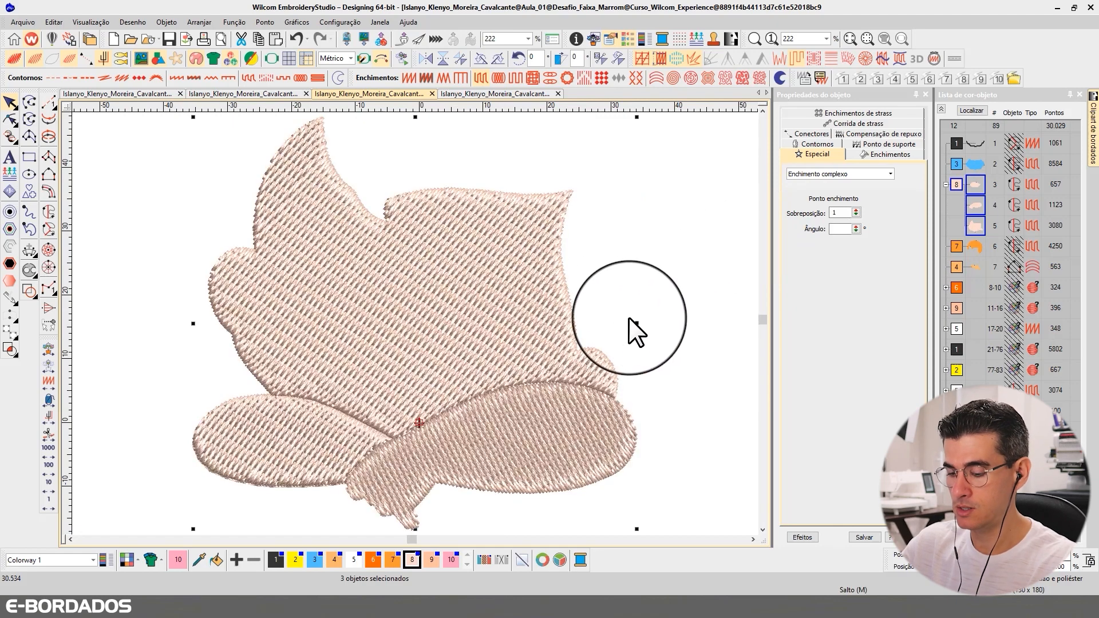
Step: Compare the fill angles of the face and forearm objects in realistic view
{"action": "left_click", "coordinate": [650, 277]}
{"action": "left_click", "coordinate": [478, 428]}
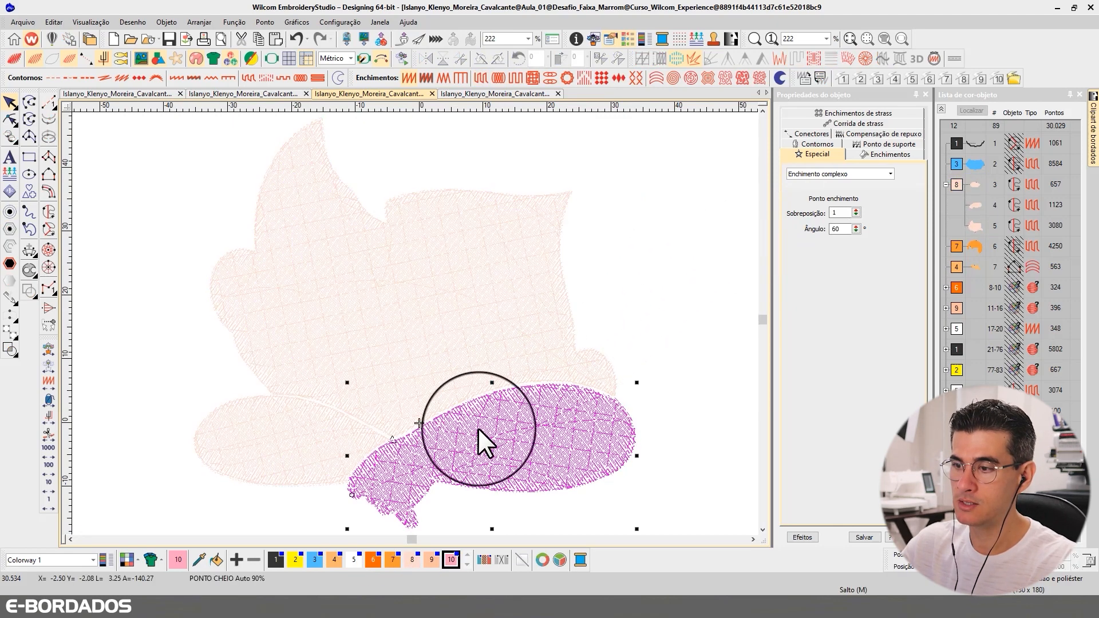
{"action": "left_click", "coordinate": [461, 322]}
{"action": "key", "text": "t"}
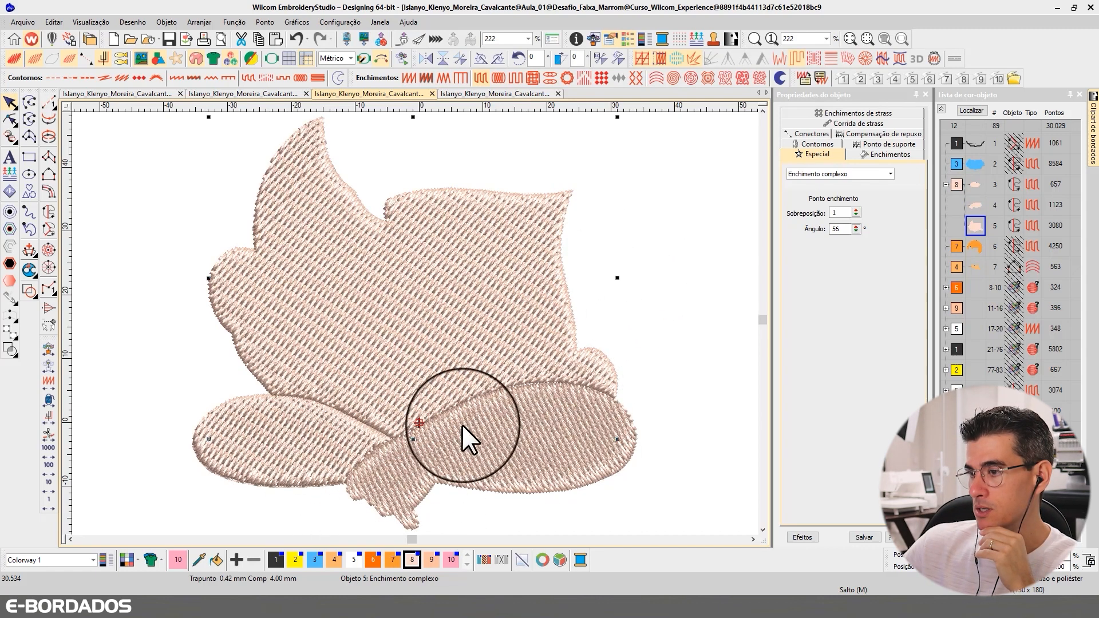
{"action": "left_click", "coordinate": [281, 454]}
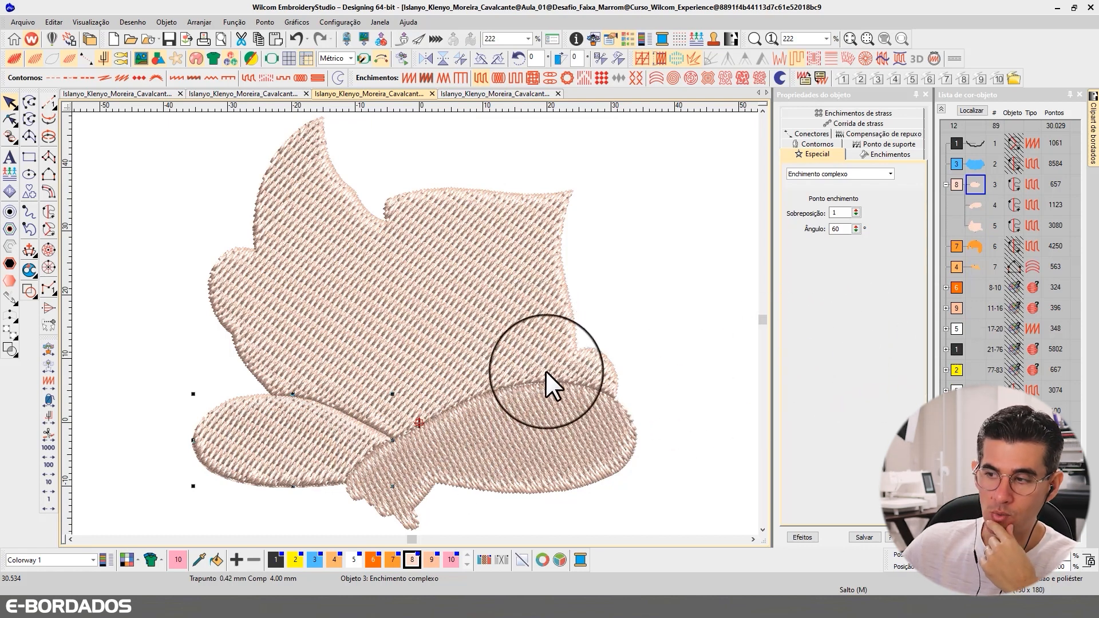
{"action": "left_click", "coordinate": [380, 287]}
{"action": "left_click", "coordinate": [286, 447]}
{"action": "left_click", "coordinate": [389, 342]}
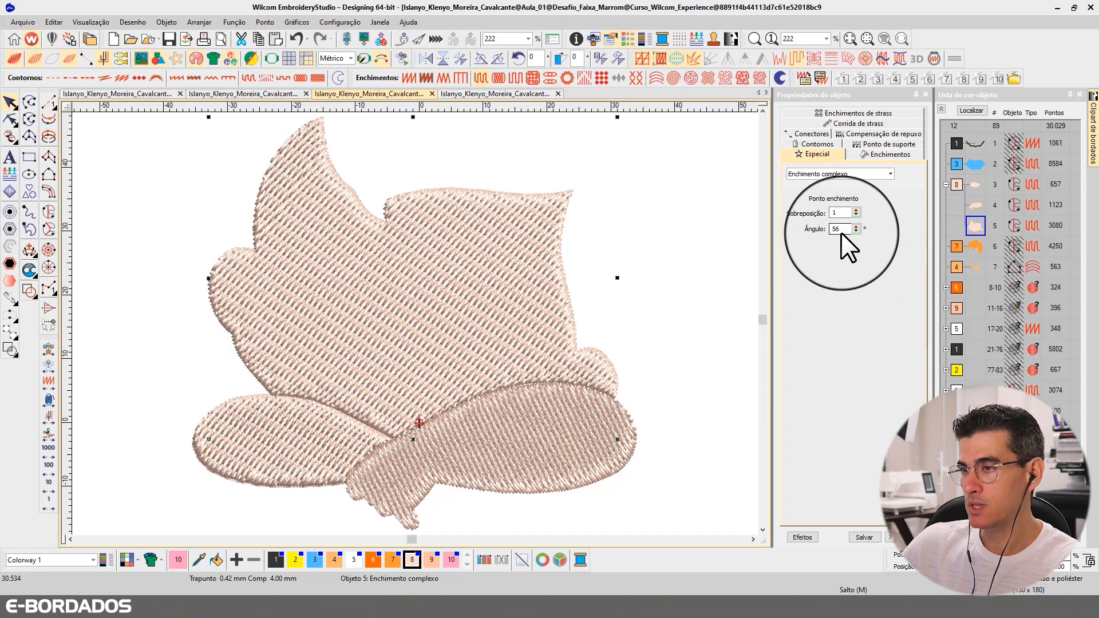
Step: Reshape the left forearm fill's stitch angle line to 141°
{"action": "left_click", "coordinate": [321, 460]}
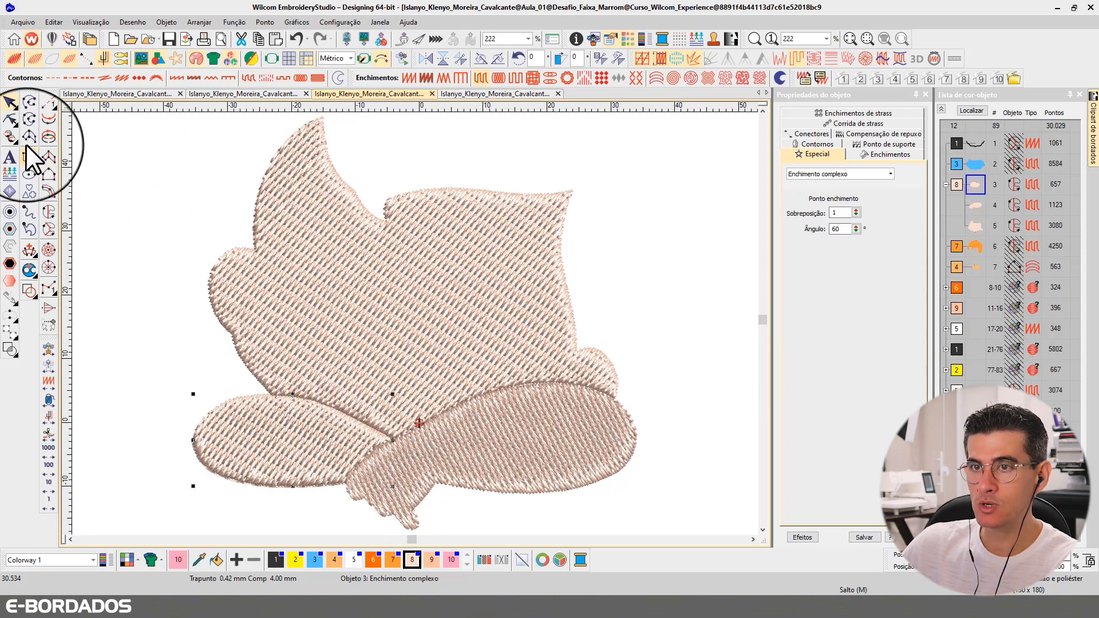
{"action": "left_click", "coordinate": [9, 119]}
{"action": "left_click_drag", "start_coordinate": [292, 314], "coordinate": [371, 448]}
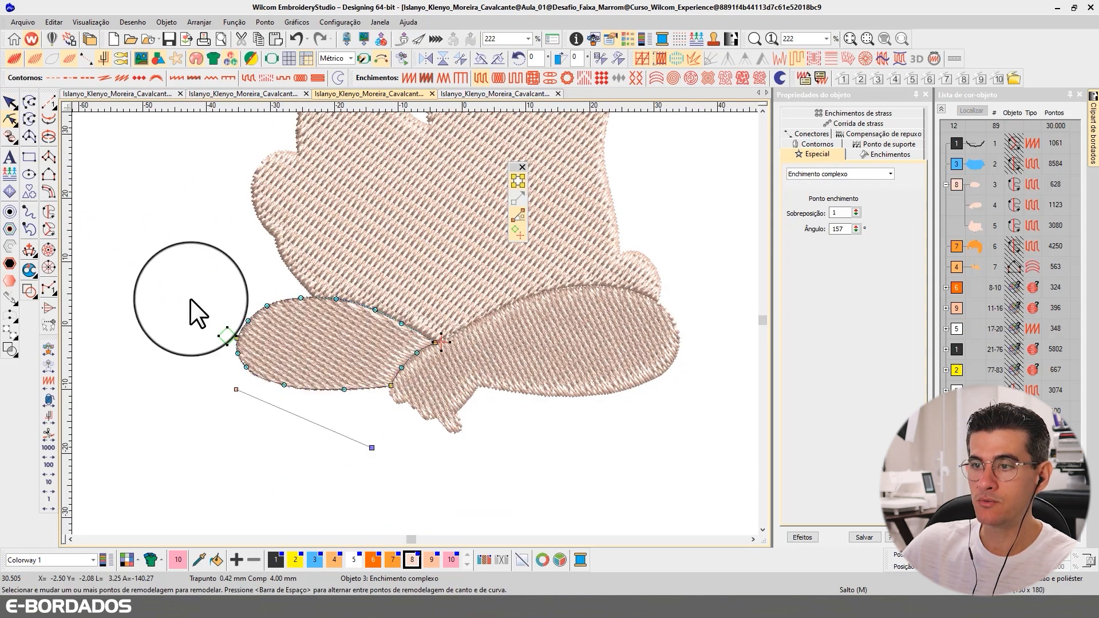
{"action": "left_click", "coordinate": [184, 274]}
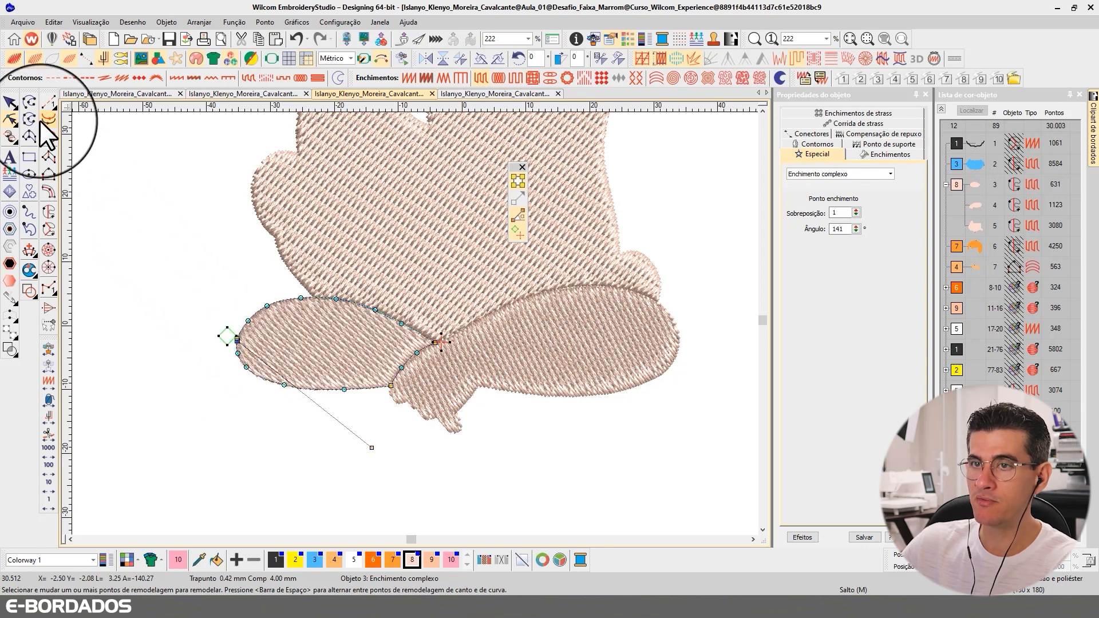
{"action": "left_click", "coordinate": [10, 119]}
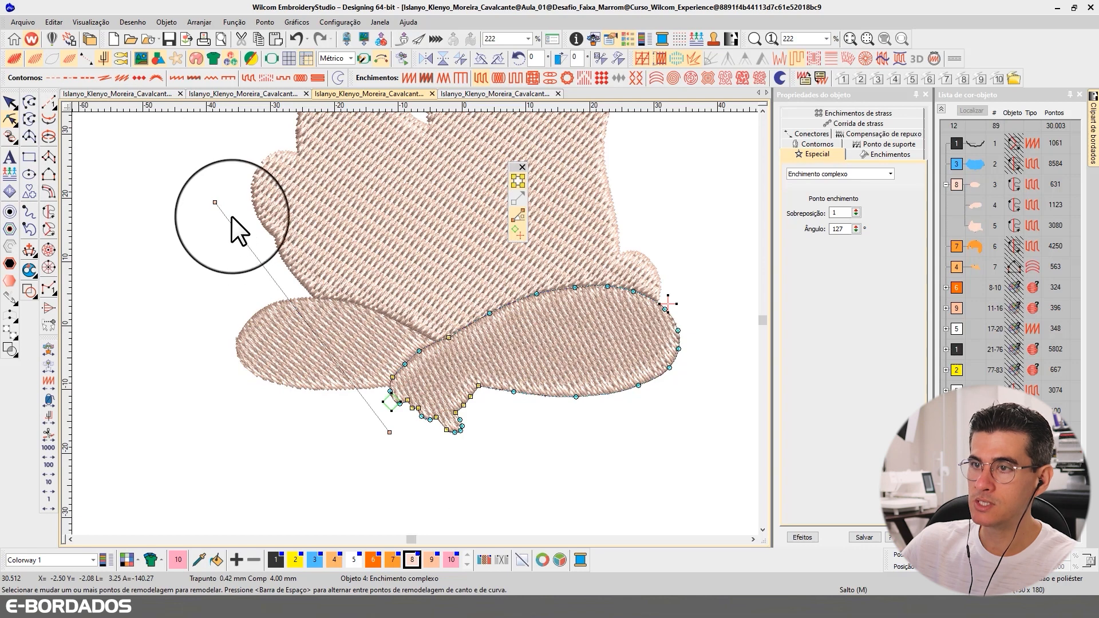
Step: Reshape the right forearm fill's stitch angle line to 100° and leave reshape mode
{"action": "left_click_drag", "start_coordinate": [215, 202], "coordinate": [344, 179]}
{"action": "left_click", "coordinate": [9, 104]}
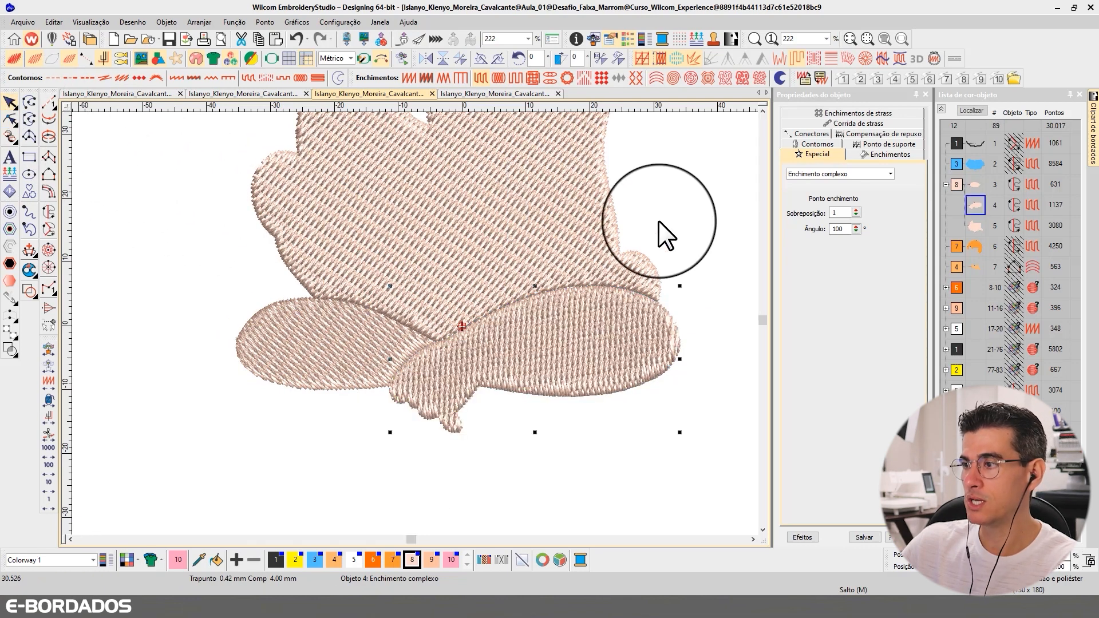
{"action": "left_click", "coordinate": [659, 220]}
{"action": "left_click", "coordinate": [761, 111]}
{"action": "left_click", "coordinate": [762, 111]}
Step: Check the pull compensation of the skin-coloured fills and set the face fill's compensation to 0.45 mm
{"action": "left_click", "coordinate": [578, 466]}
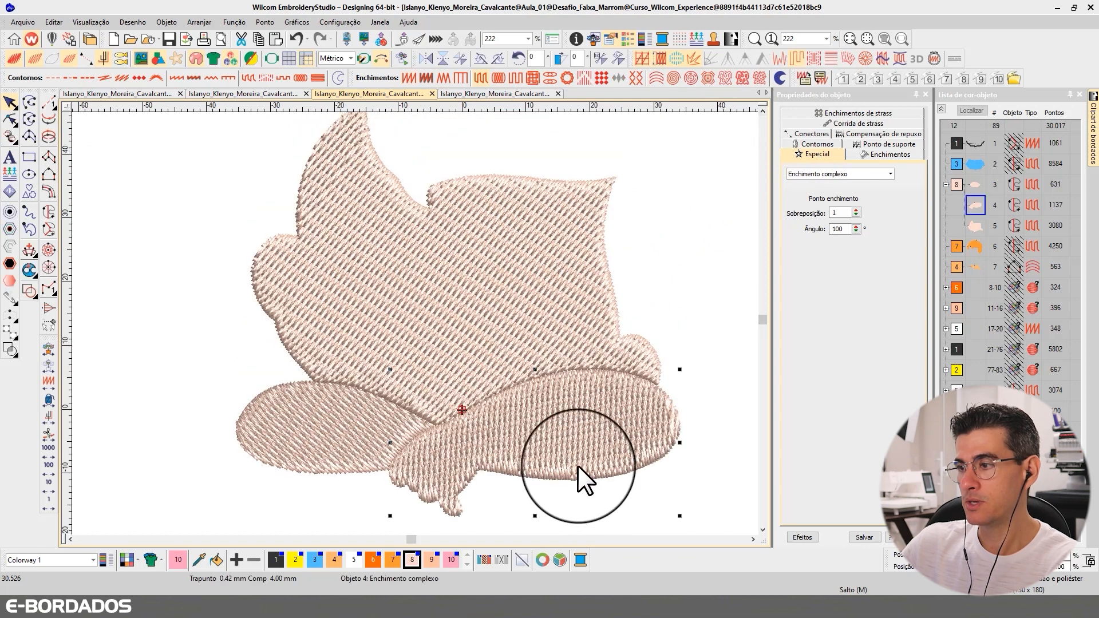
{"action": "left_click", "coordinate": [351, 446], "text": "shift"}
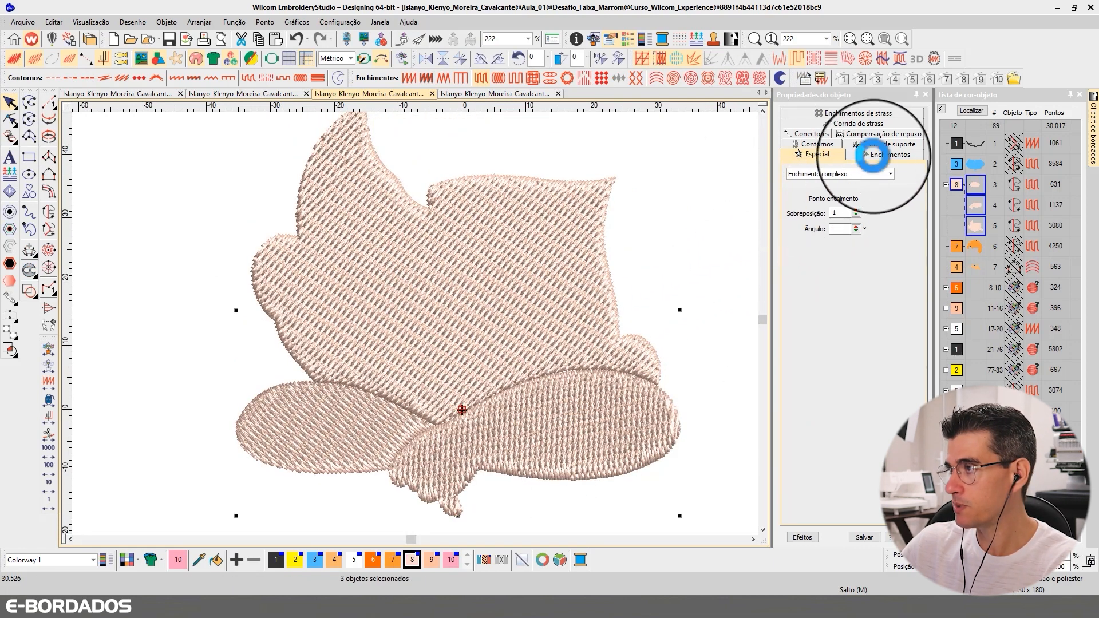
{"action": "left_click", "coordinate": [869, 134]}
{"action": "left_click", "coordinate": [588, 383]}
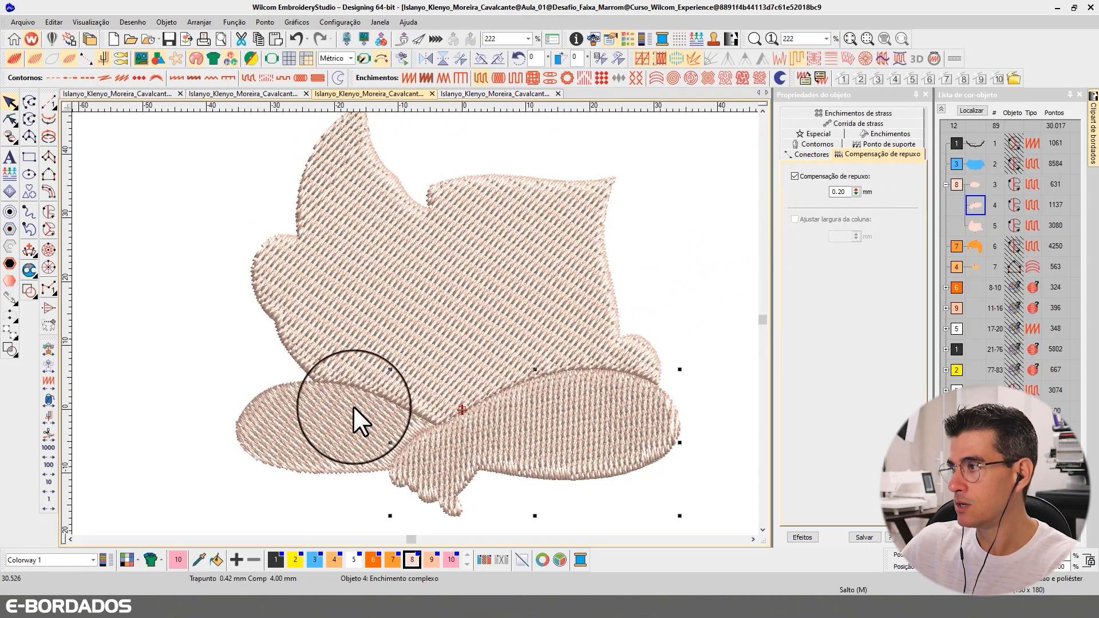
{"action": "left_click", "coordinate": [352, 406]}
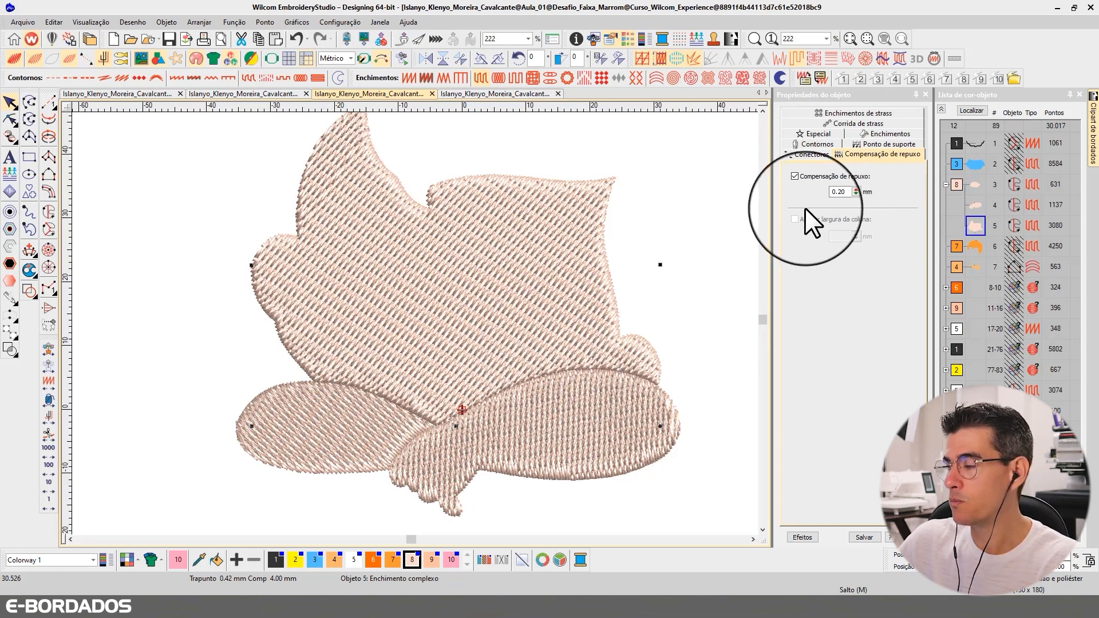
{"action": "double_click", "coordinate": [840, 192]}
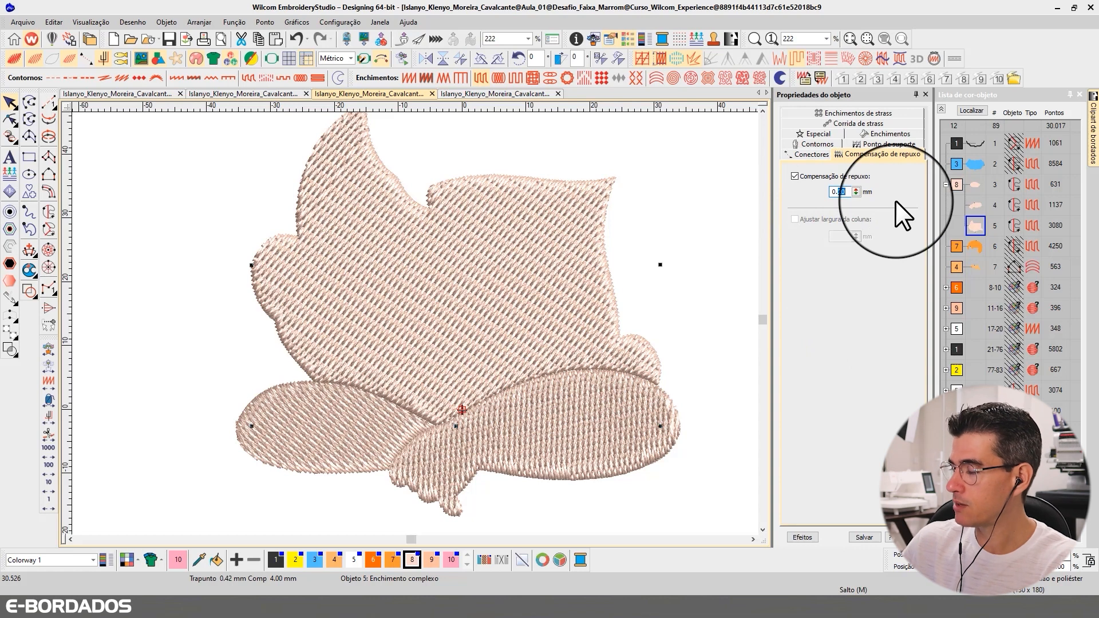
{"action": "type", "text": "45"}
{"action": "key", "text": "Return"}
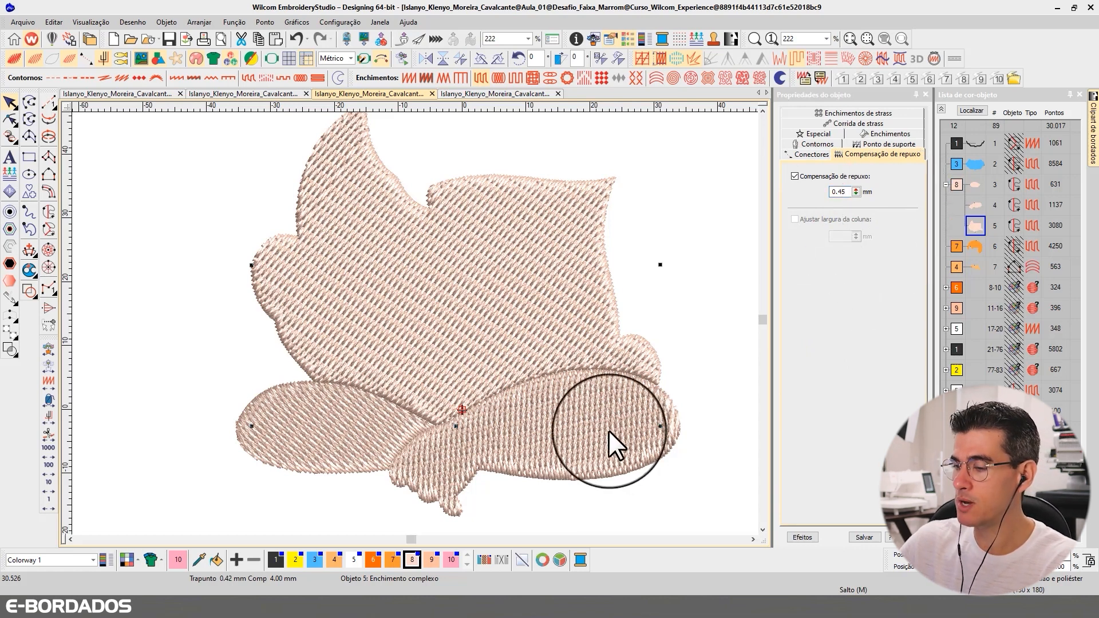
Step: Examine the underlay and travel stitches of the three skin-coloured fills in stitch view, close up along the forearm edge
{"action": "key", "text": "t"}
{"action": "left_click", "coordinate": [588, 431]}
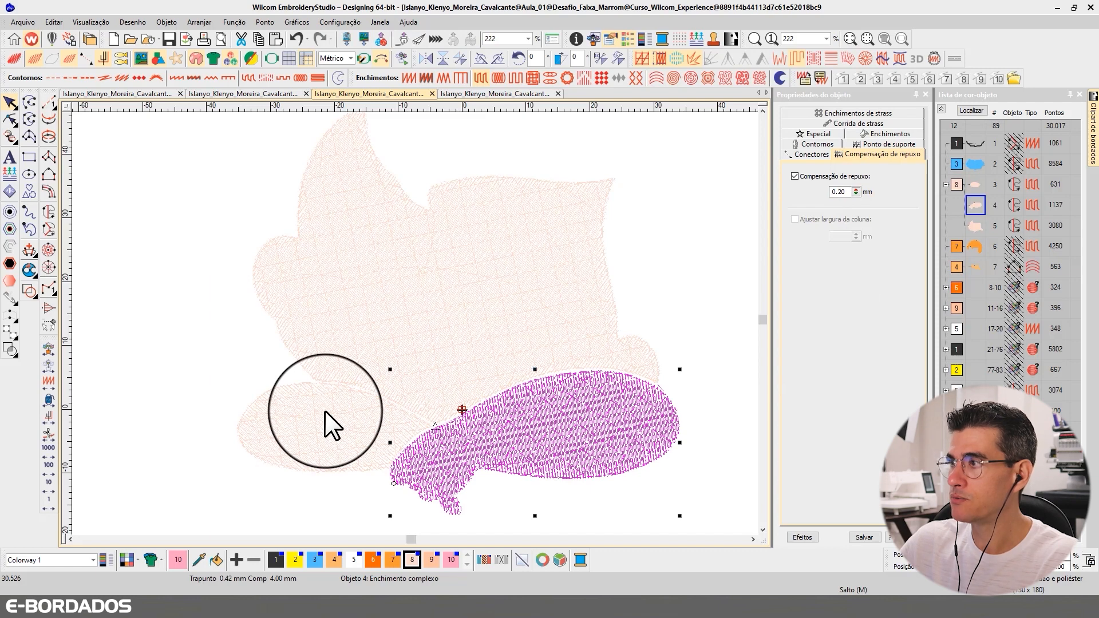
{"action": "key", "text": "t"}
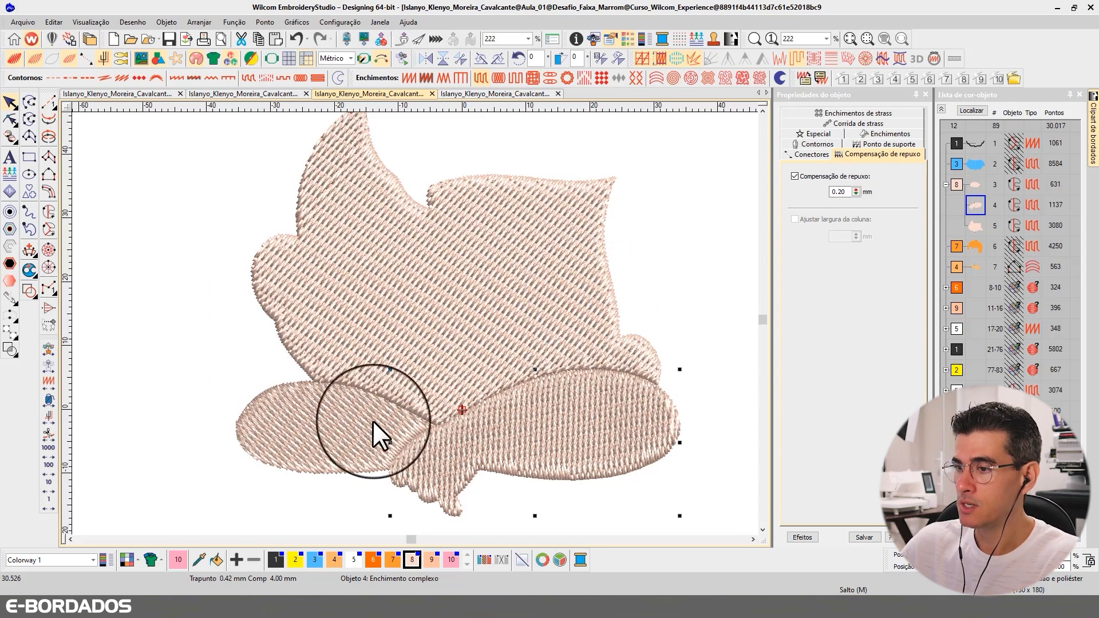
{"action": "key", "text": "t"}
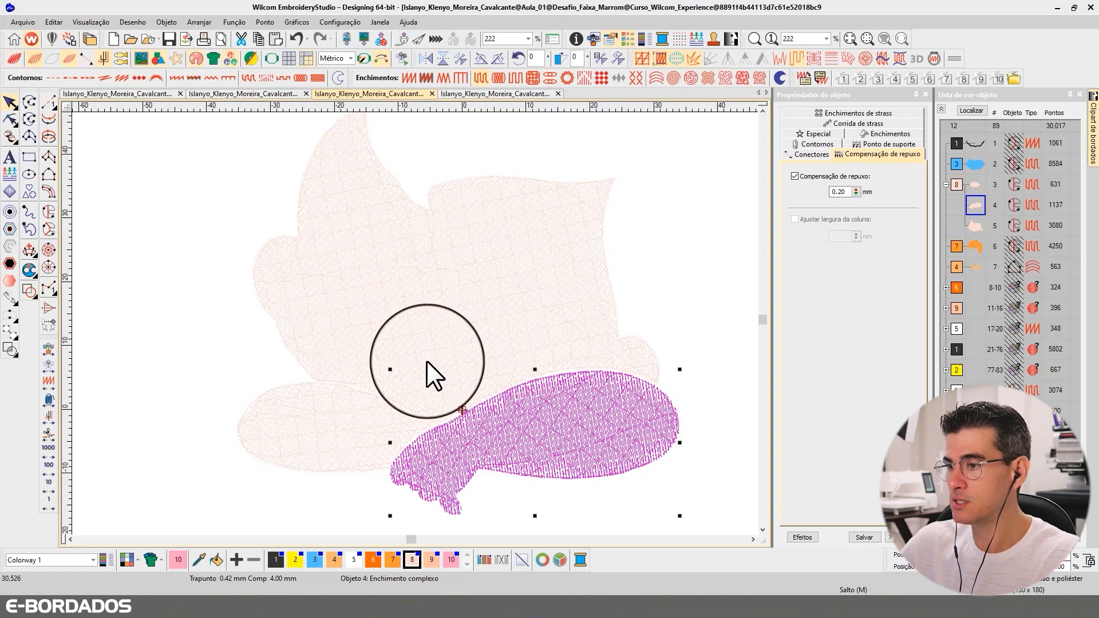
{"action": "left_click", "coordinate": [358, 407]}
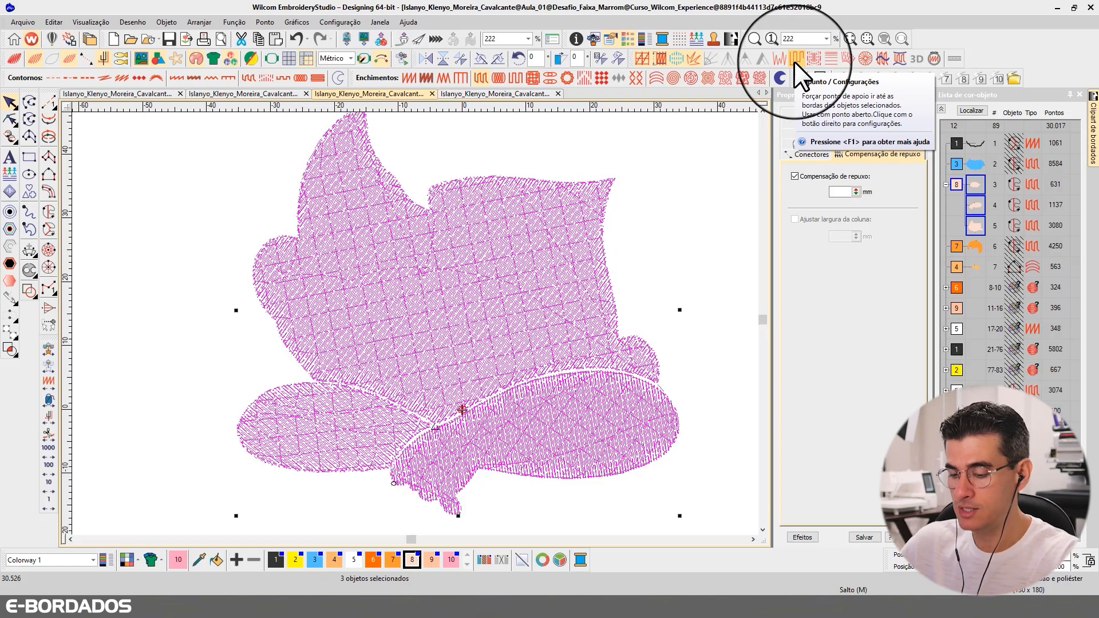
{"action": "scroll", "coordinate": [412, 324], "scroll_direction": "up", "scroll_amount": 5}
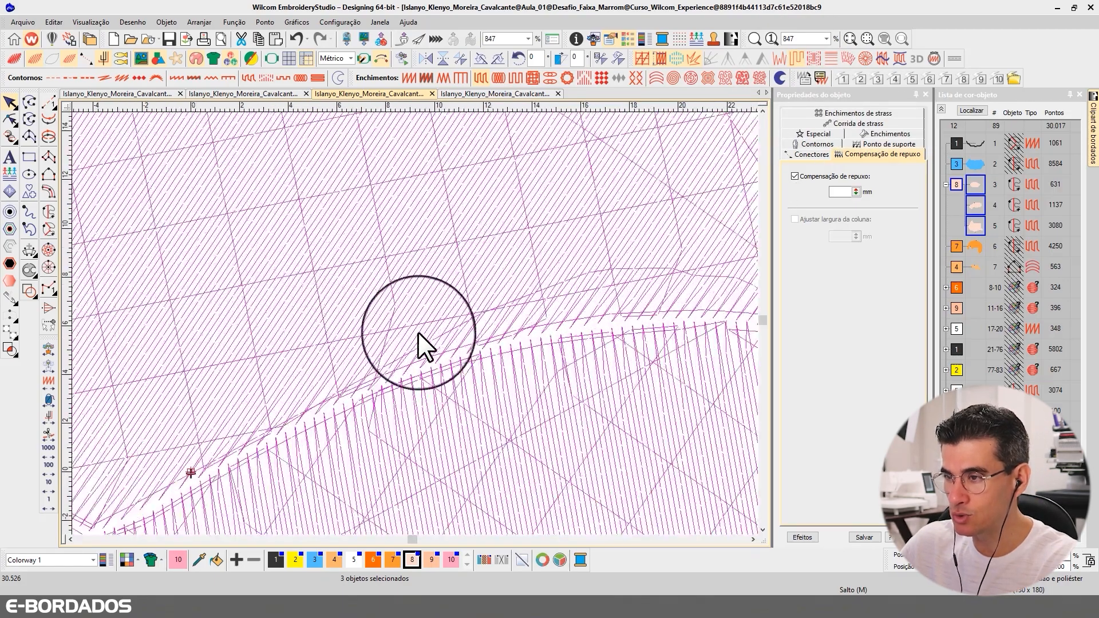
{"action": "scroll", "coordinate": [412, 324], "scroll_direction": "down", "scroll_amount": 6}
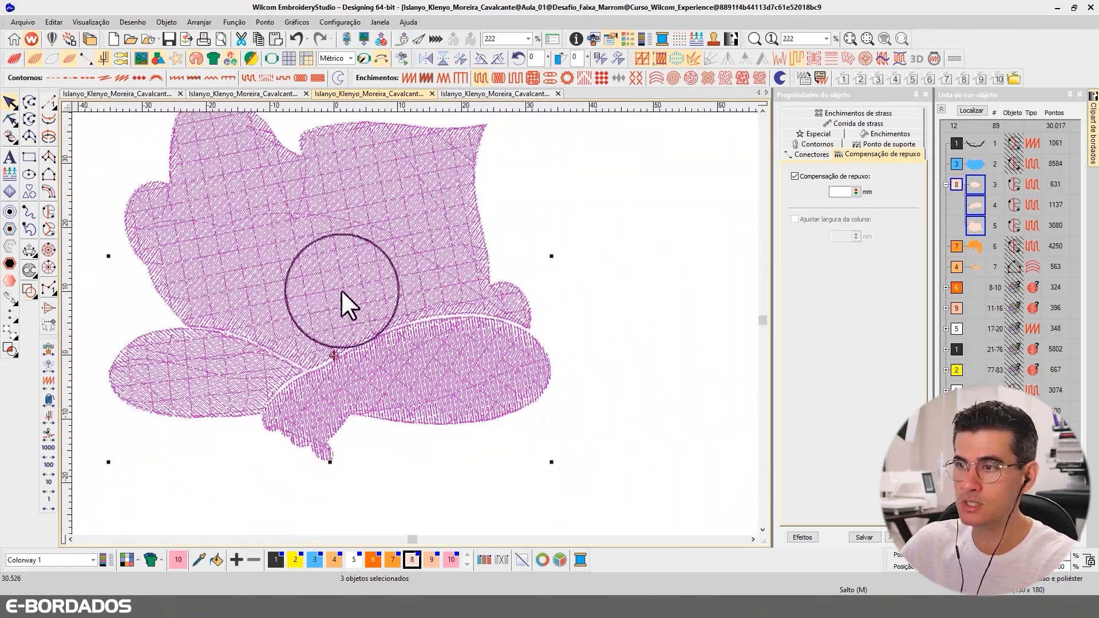
{"action": "scroll", "coordinate": [416, 324], "scroll_direction": "up", "scroll_amount": 2}
{"action": "scroll", "coordinate": [426, 310], "scroll_direction": "down", "scroll_amount": 2}
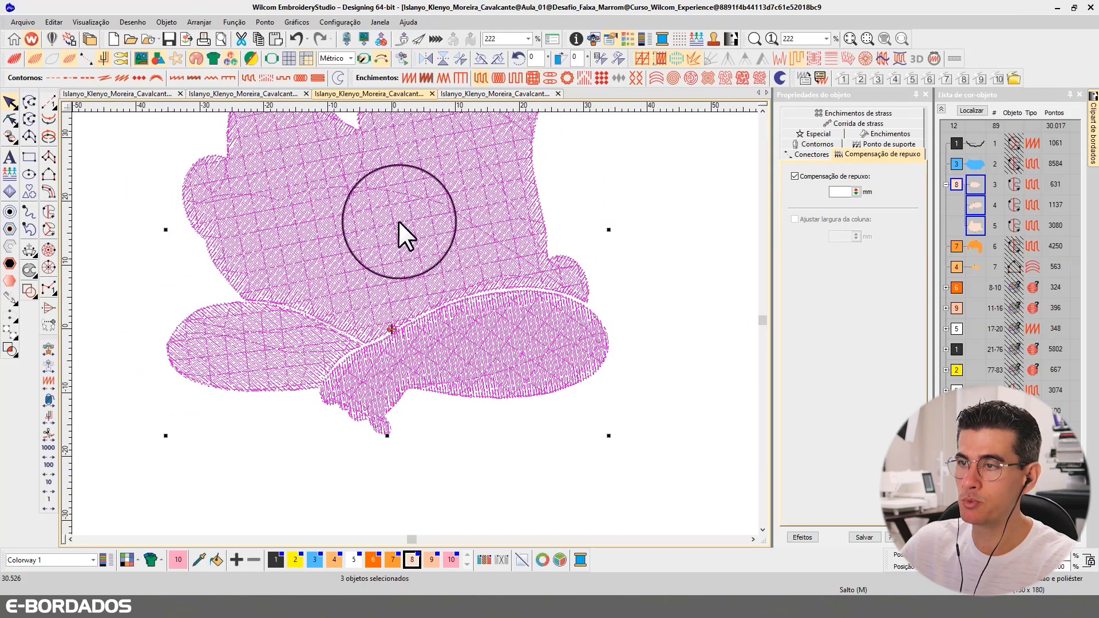
{"action": "scroll", "coordinate": [414, 324], "scroll_direction": "up", "scroll_amount": 1}
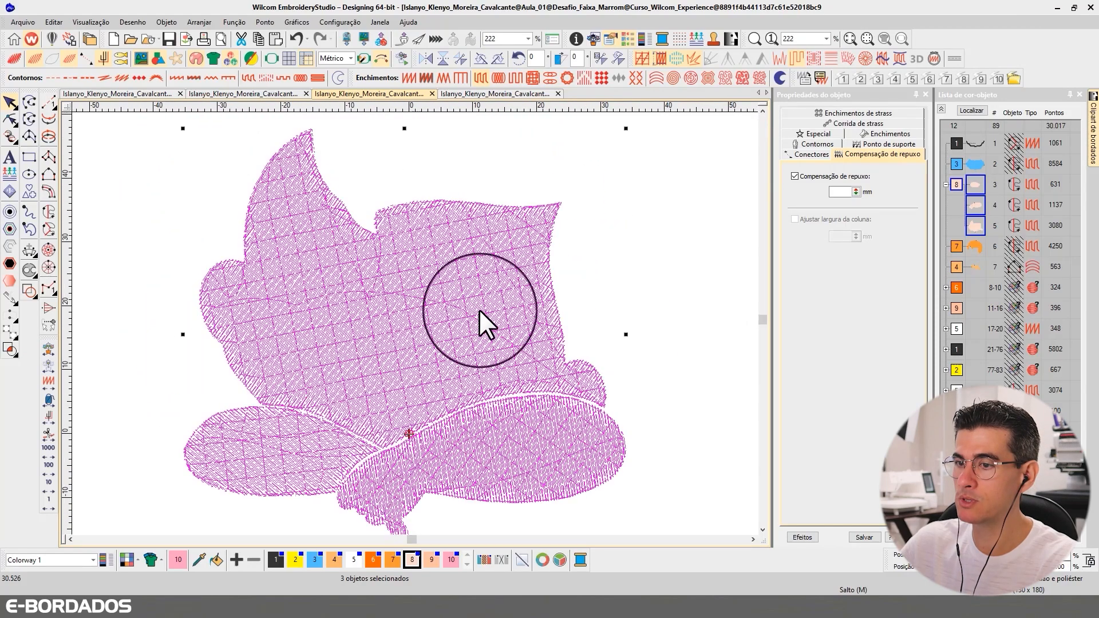
Step: Try removing the Trapunto effect from the three skin-coloured fills, compare the realistic view, and undo the removal
{"action": "left_click", "coordinate": [794, 58]}
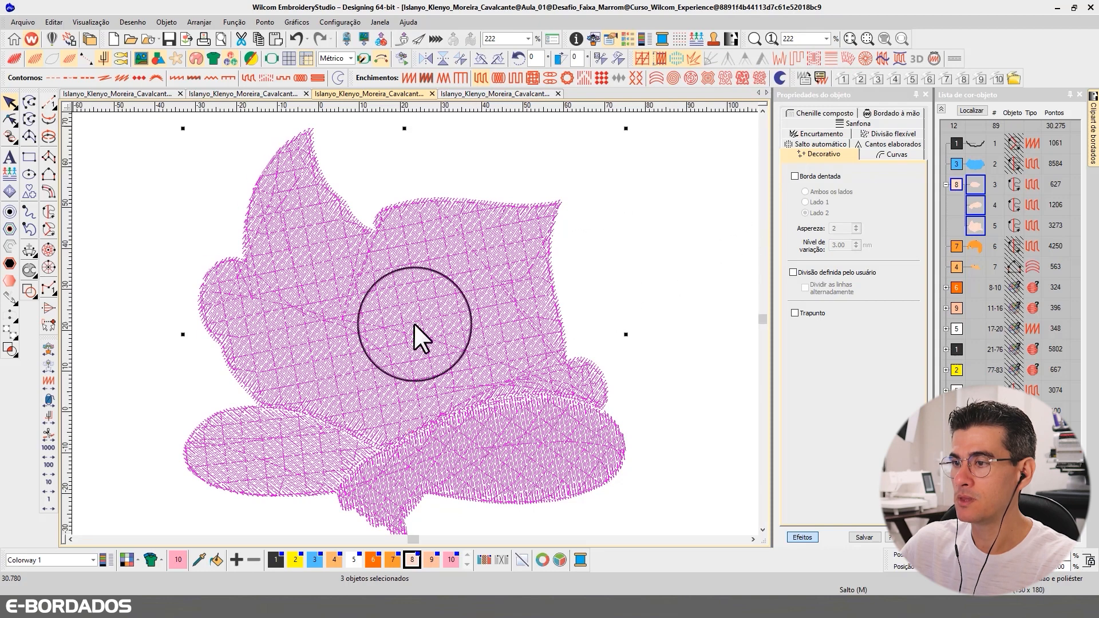
{"action": "scroll", "coordinate": [413, 324], "scroll_direction": "down", "scroll_amount": 3}
{"action": "scroll", "coordinate": [373, 345], "scroll_direction": "up", "scroll_amount": 3}
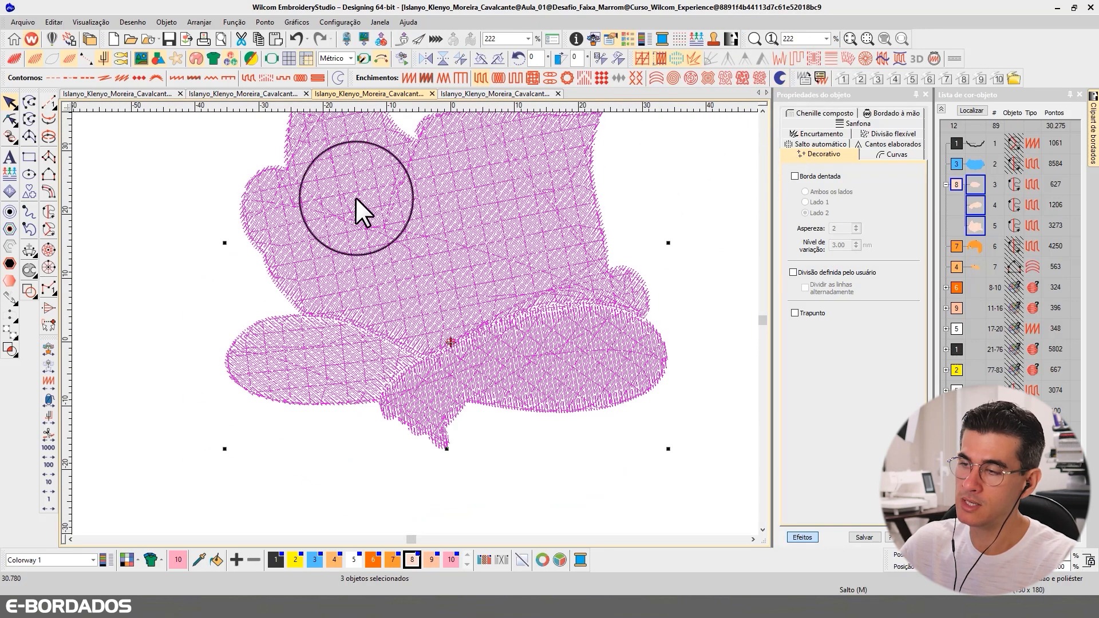
{"action": "left_click", "coordinate": [689, 216]}
{"action": "left_click", "coordinate": [593, 321]}
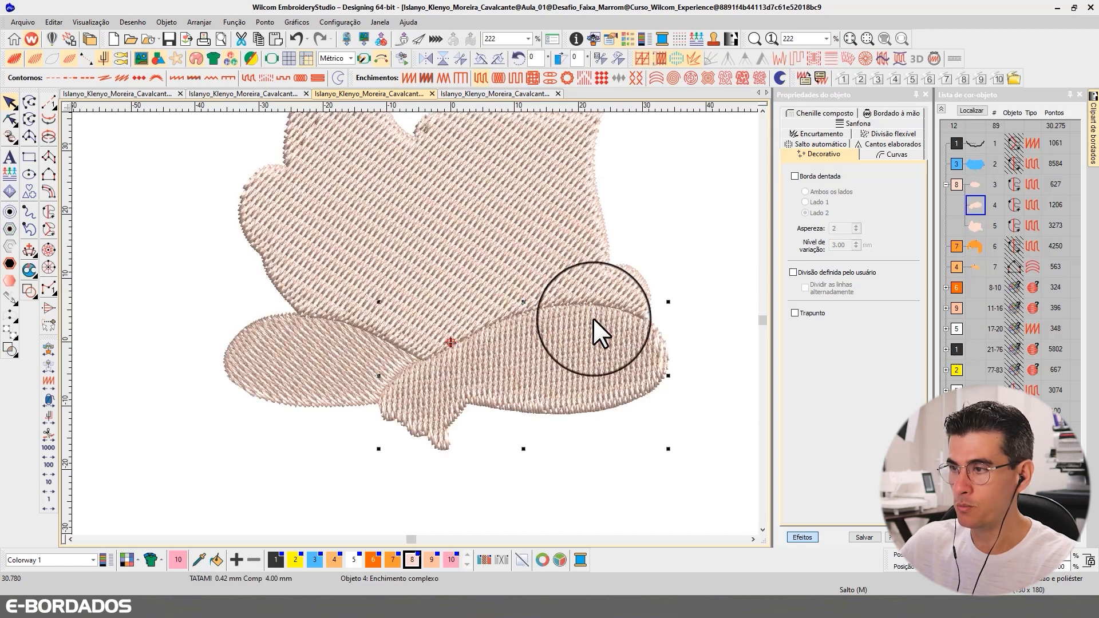
{"action": "left_click", "coordinate": [735, 157]}
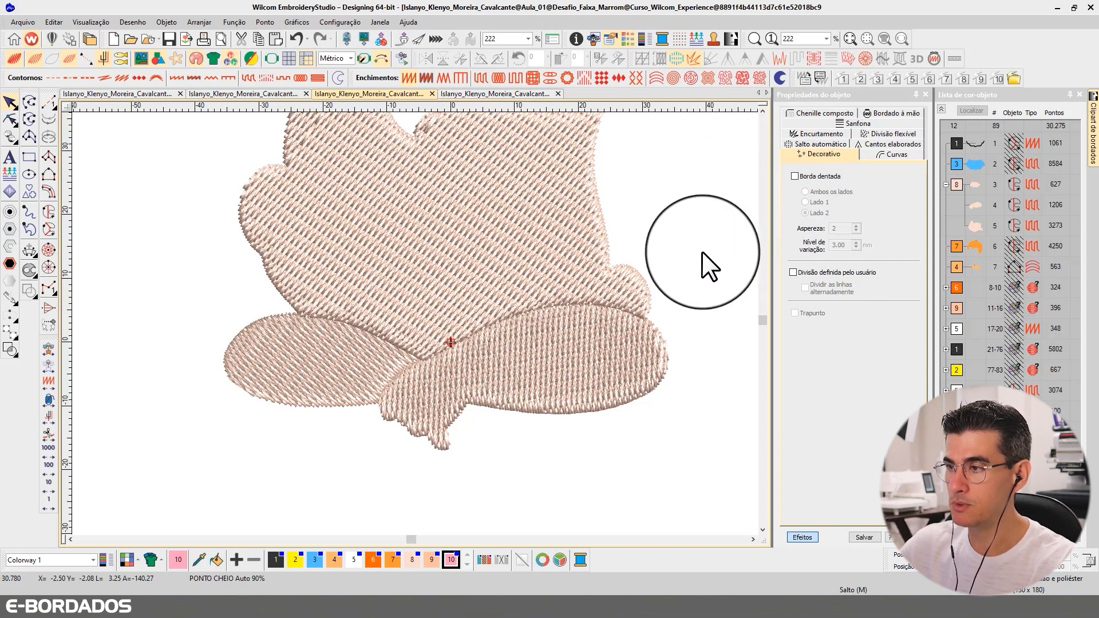
{"action": "left_click", "coordinate": [585, 235]}
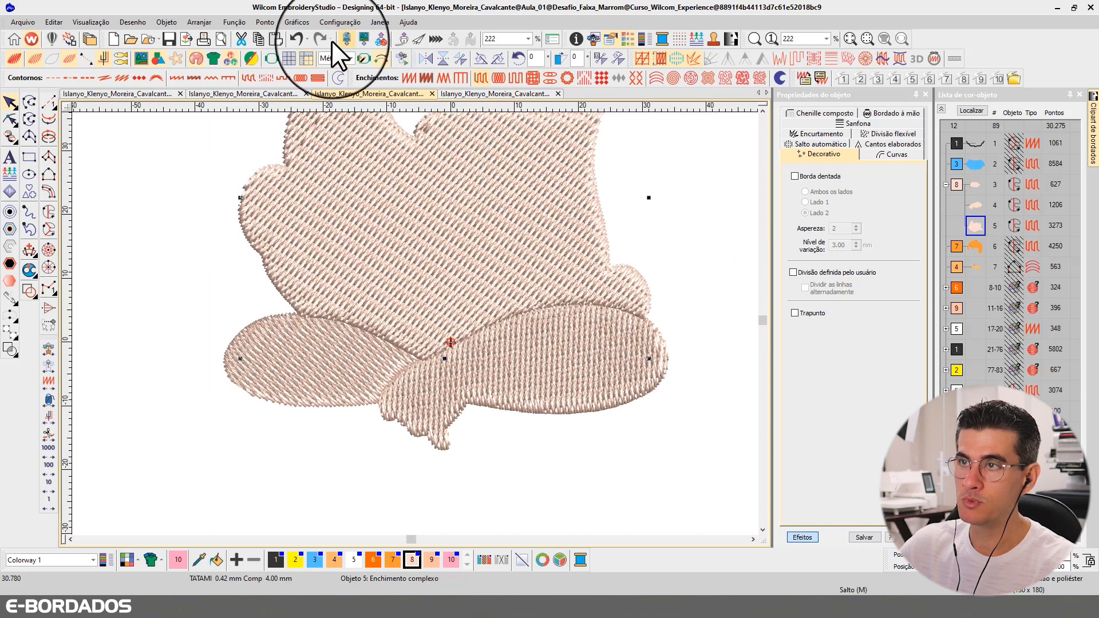
{"action": "left_click", "coordinate": [296, 38]}
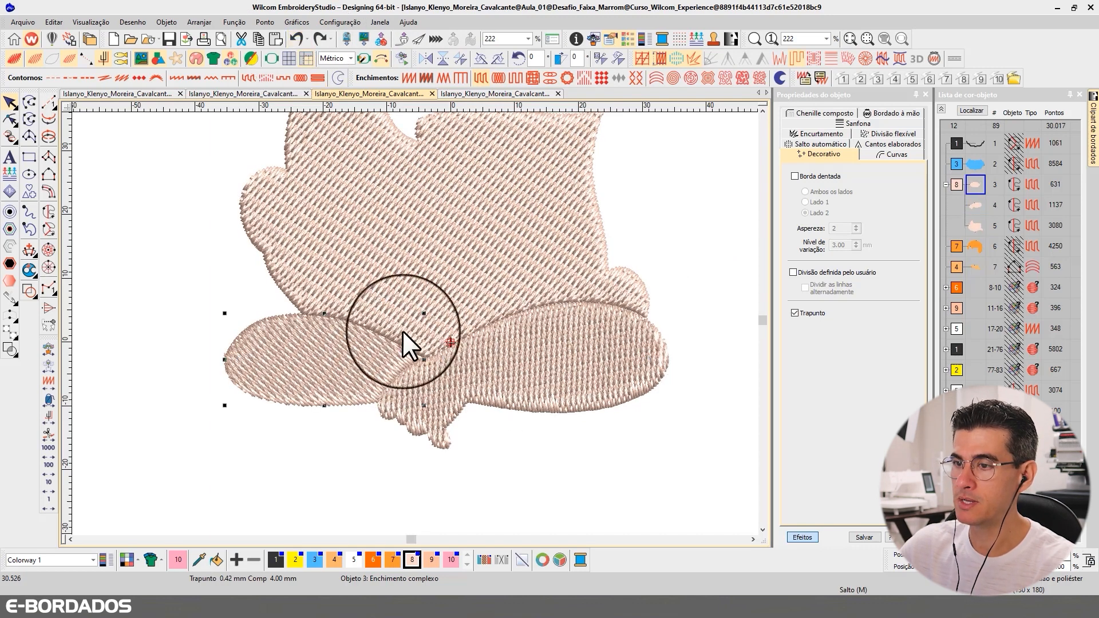
Step: Turn off the Trapunto effect for all three skin-coloured fills and display them in stitch view
{"action": "left_click", "coordinate": [579, 231]}
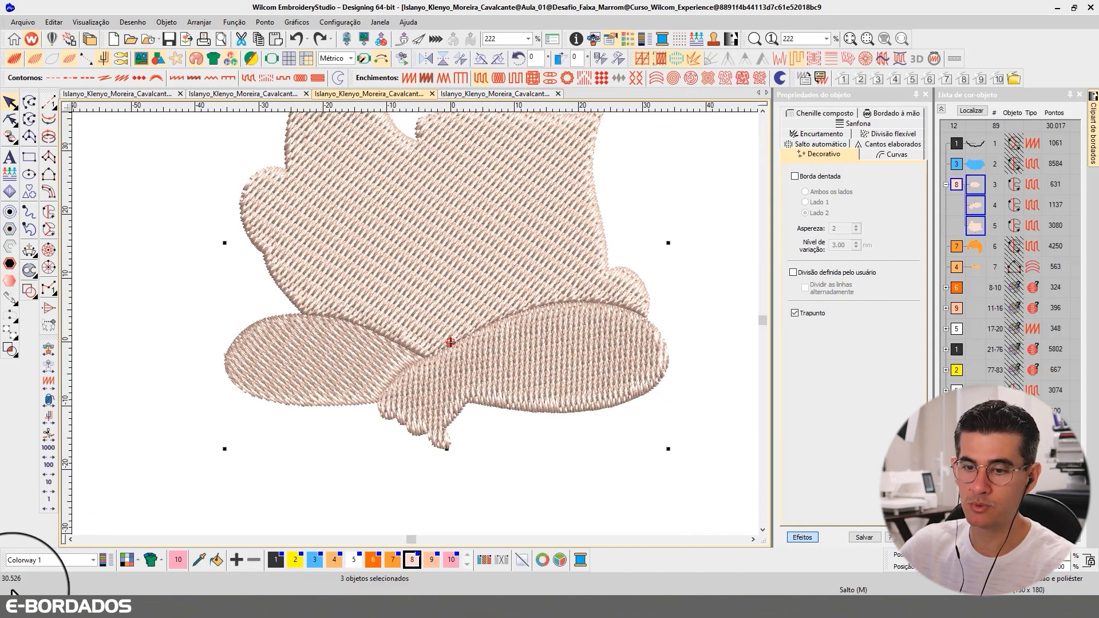
{"action": "left_click", "coordinate": [793, 60]}
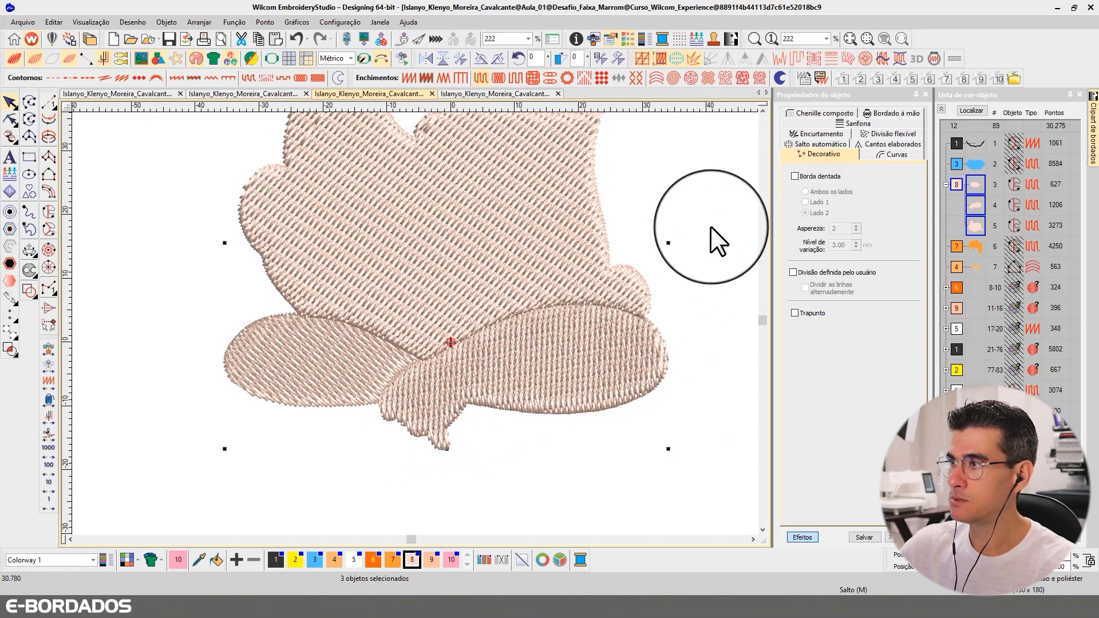
{"action": "key", "text": "t"}
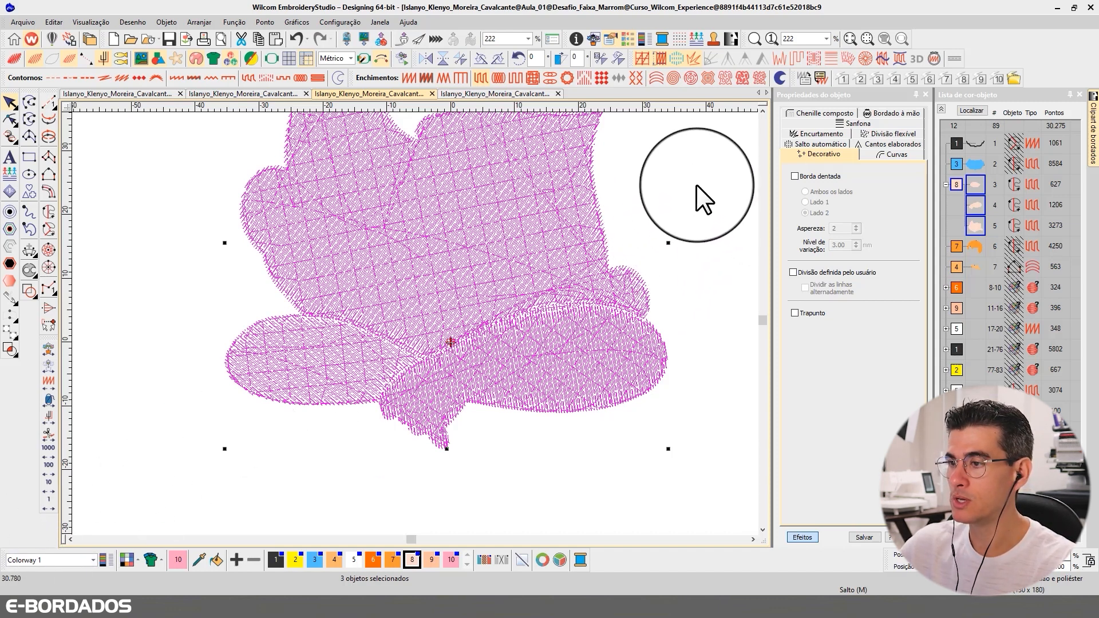
Step: Compare the three fills in realistic and stitch views and examine the travel stitches along the face fill's upper edge
{"action": "key", "text": "t"}
{"action": "key", "text": "t"}
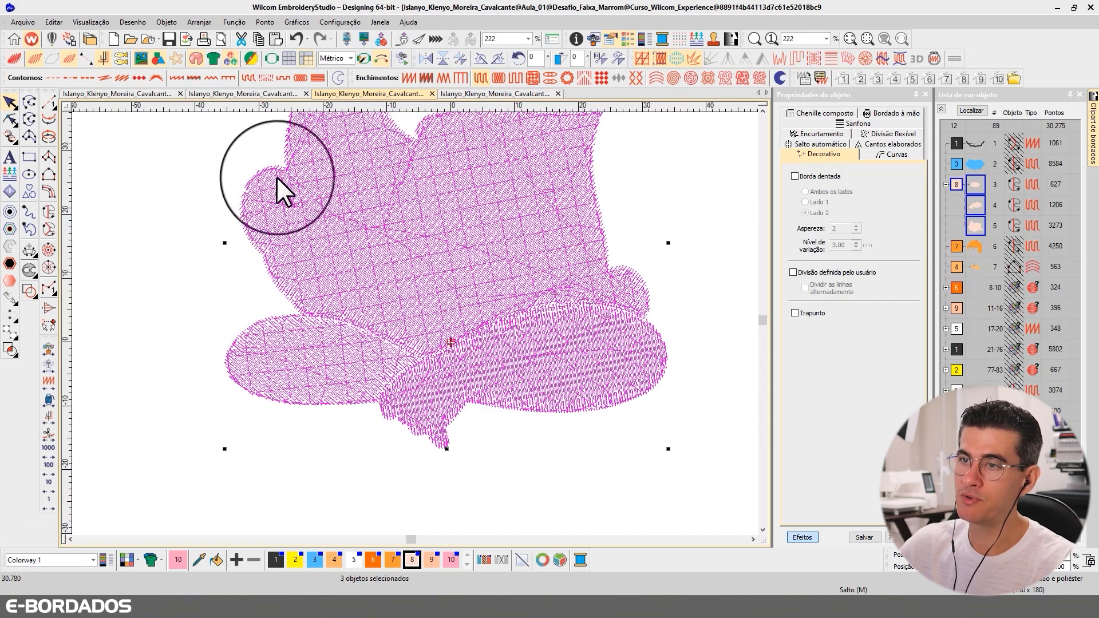
{"action": "key", "text": "t"}
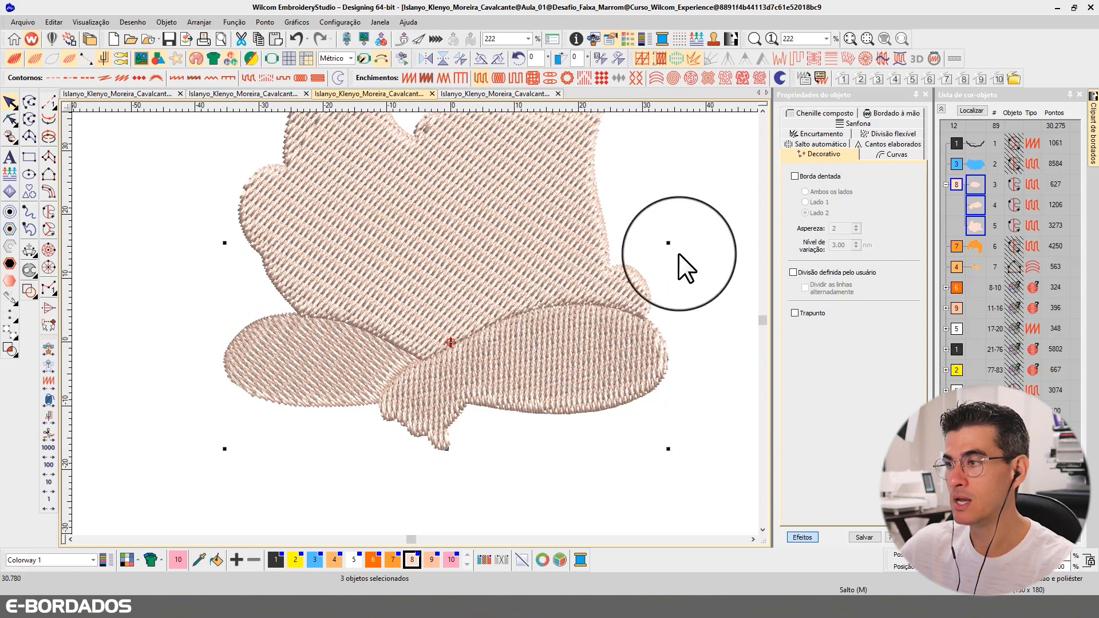
{"action": "left_click", "coordinate": [763, 111]}
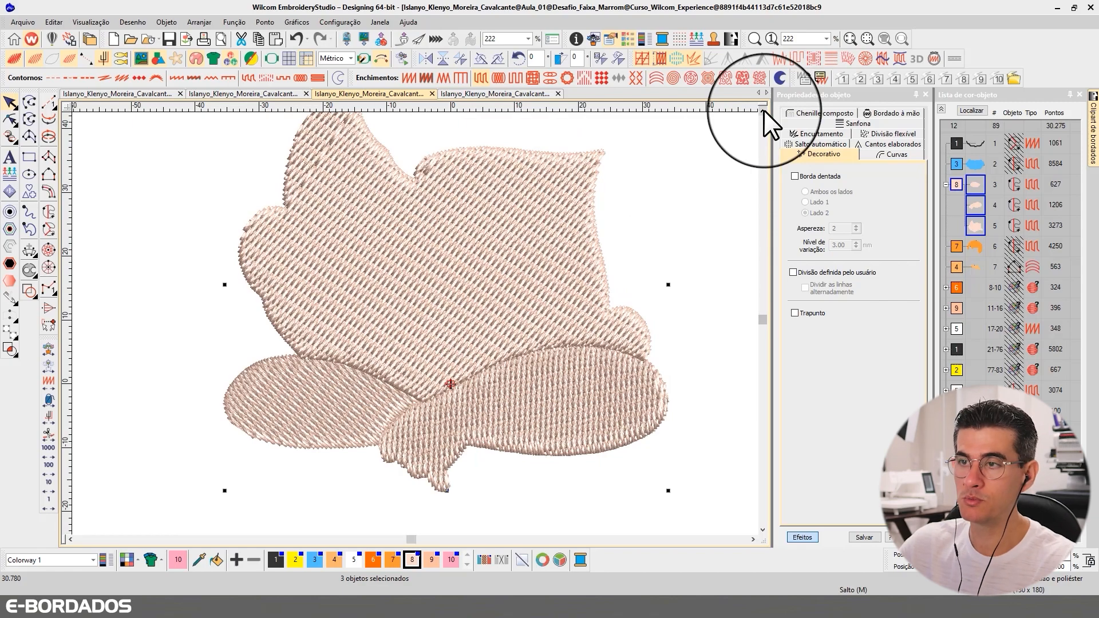
{"action": "key", "text": "t"}
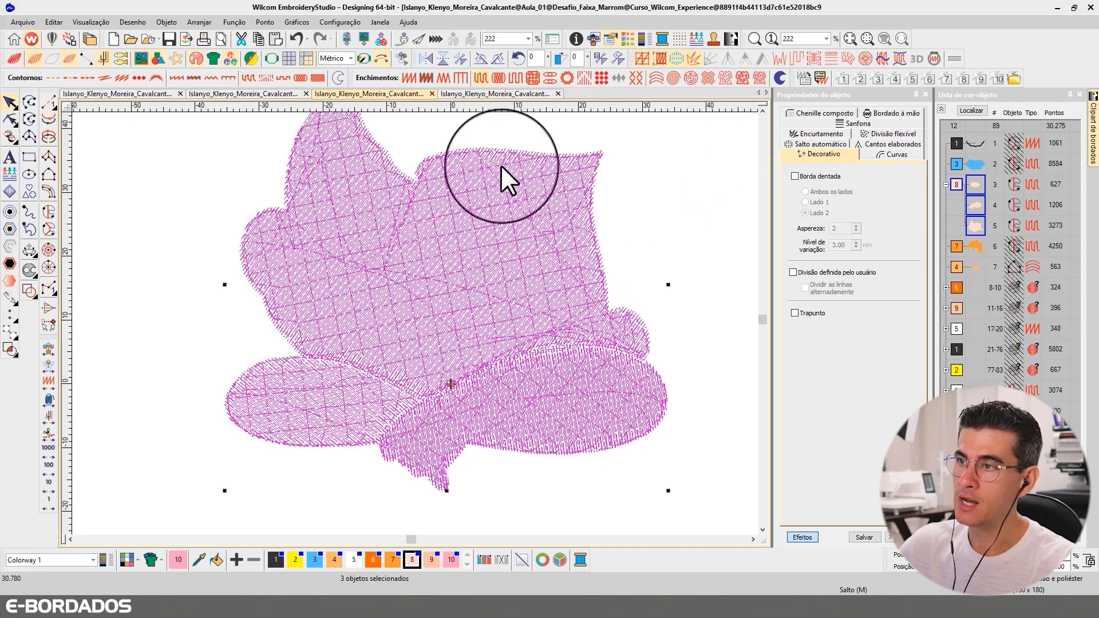
{"action": "scroll", "coordinate": [418, 325], "scroll_direction": "up", "scroll_amount": 2}
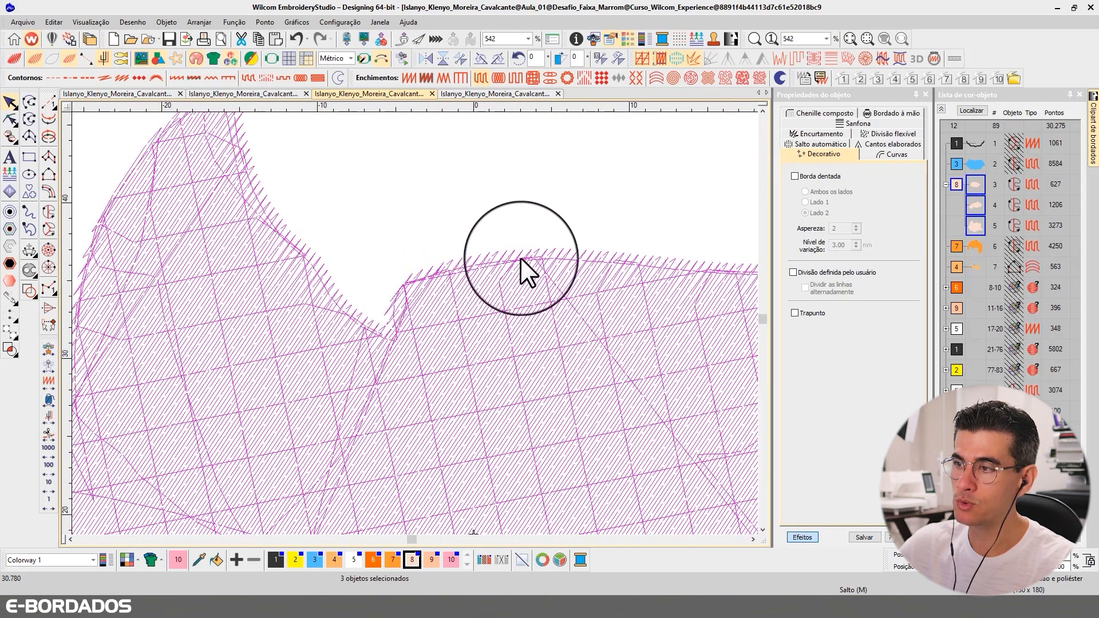
{"action": "scroll", "coordinate": [414, 323], "scroll_direction": "down", "scroll_amount": 2}
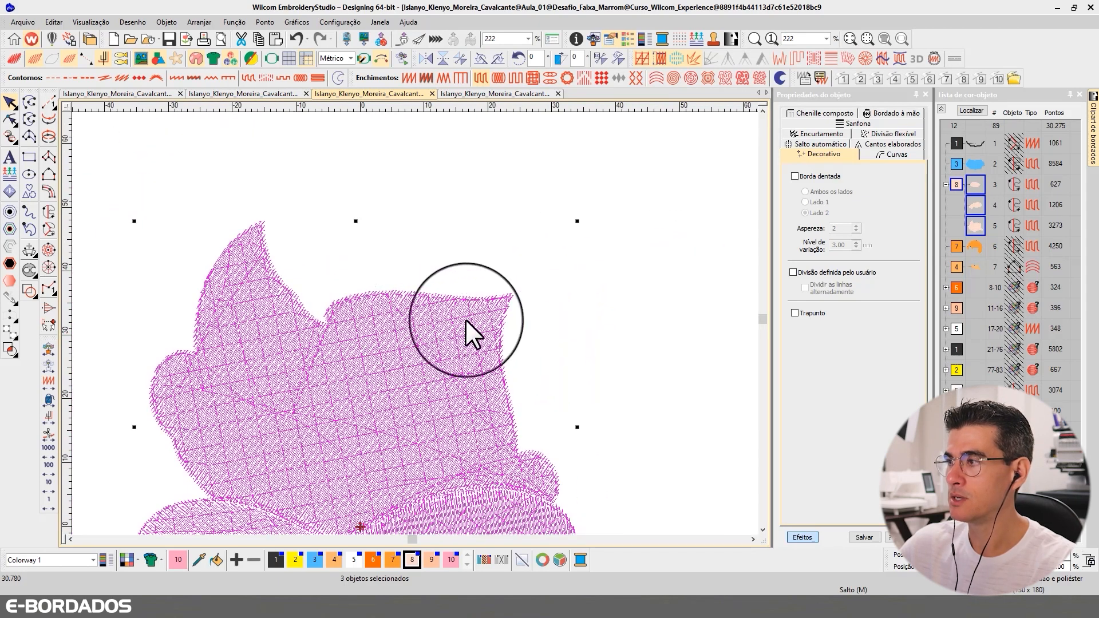
{"action": "key", "text": "shift+0"}
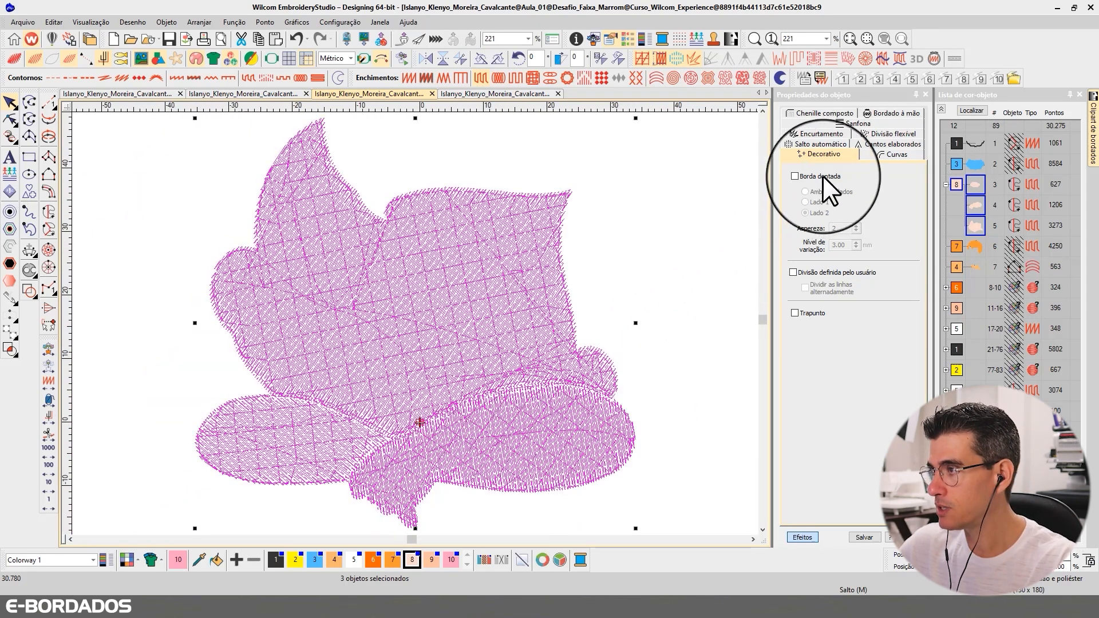
Step: Set Tatami offset fraction A to 0.35 for the large skin-coloured face fill
{"action": "left_click", "coordinate": [802, 537]}
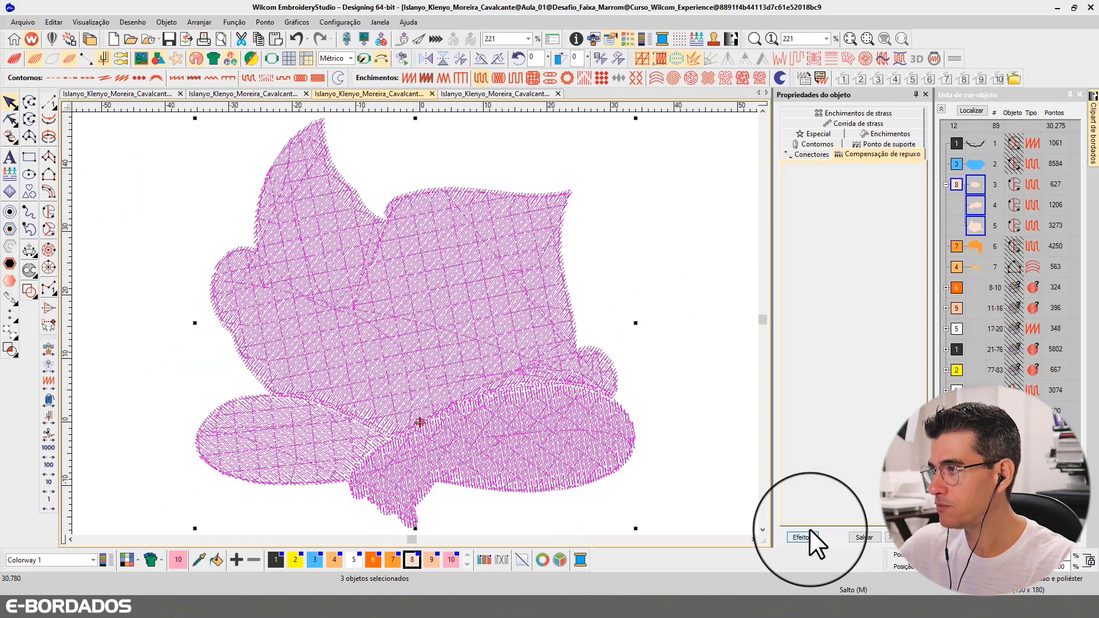
{"action": "left_click", "coordinate": [875, 134]}
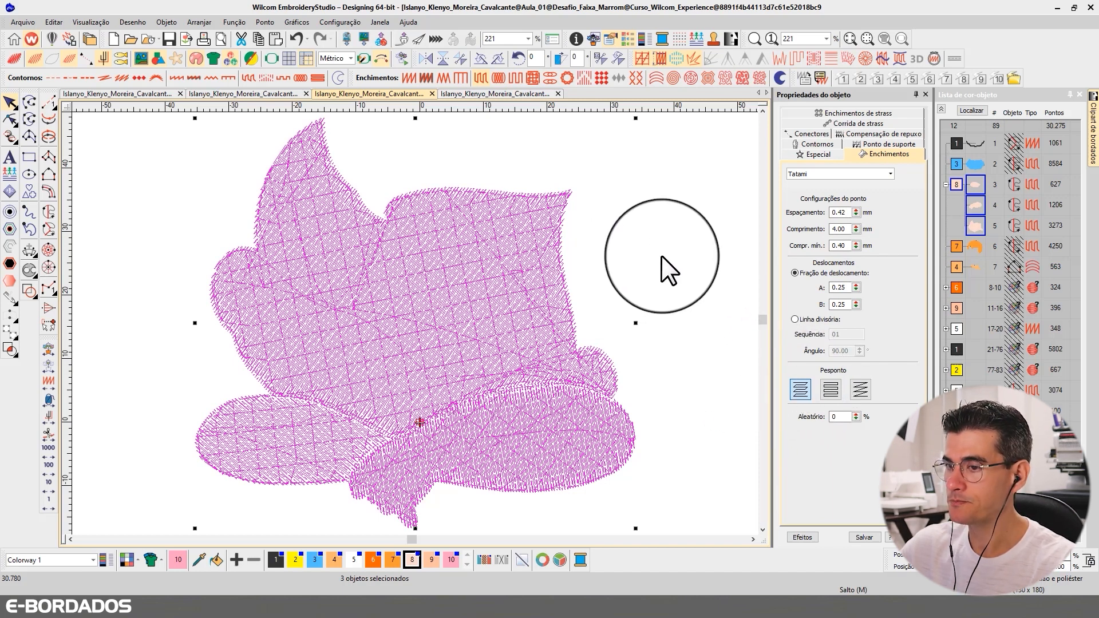
{"action": "left_click", "coordinate": [494, 266]}
{"action": "left_click", "coordinate": [508, 373]}
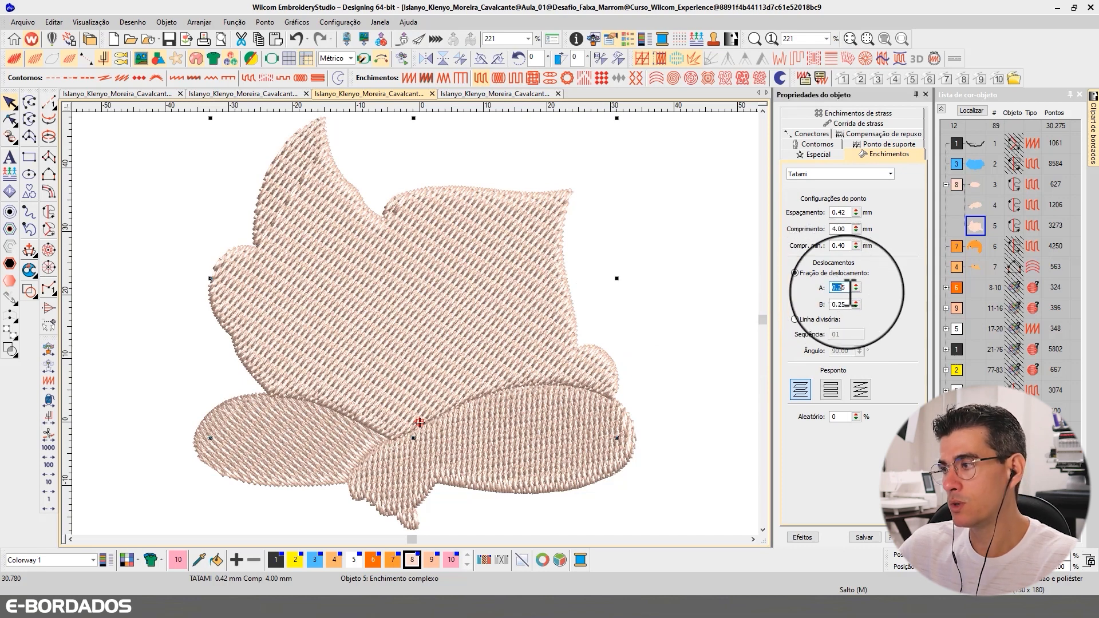
{"action": "left_click_drag", "start_coordinate": [837, 287], "coordinate": [874, 289]}
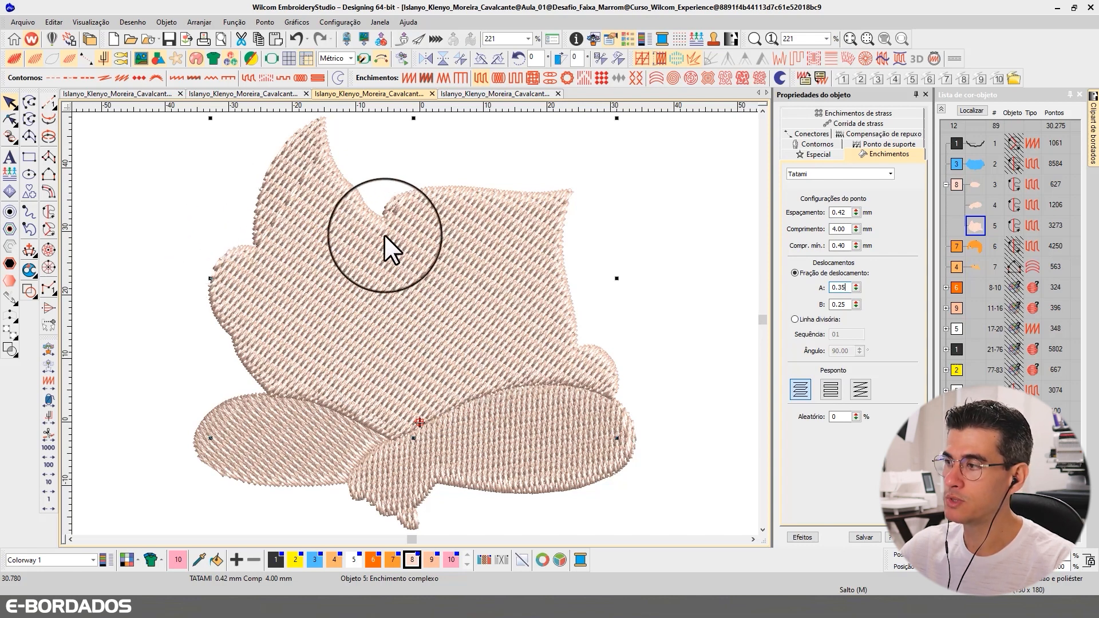
{"action": "double_click", "coordinate": [843, 287]}
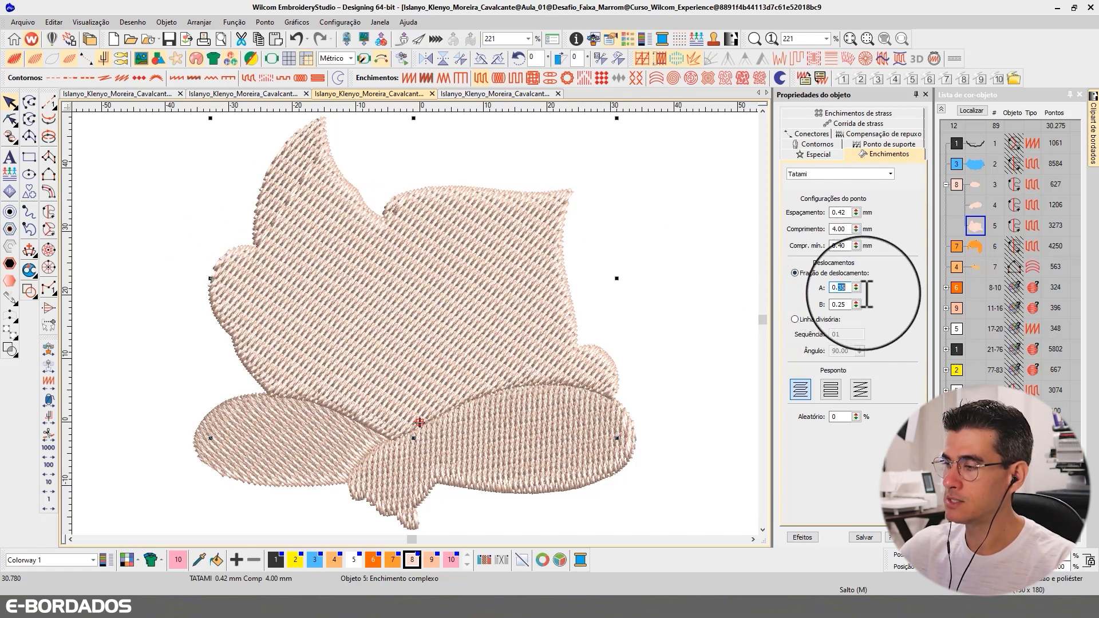
{"action": "key", "text": "Return"}
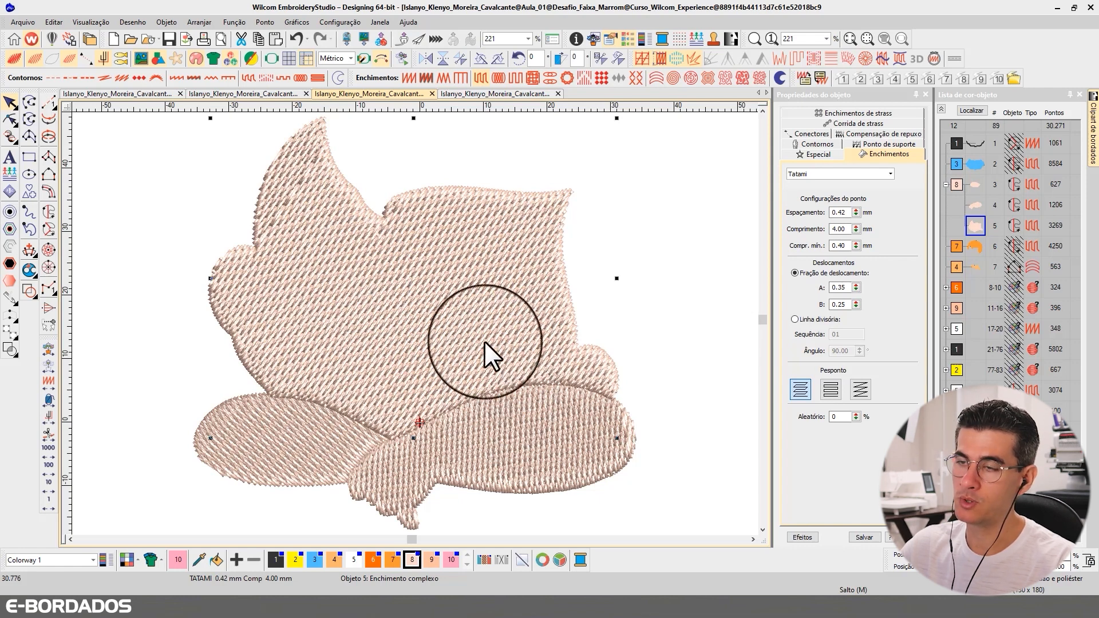
Step: Set Tatami offset fraction A to 0.35 for the two lower skin-coloured fills together
{"action": "left_click", "coordinate": [507, 432]}
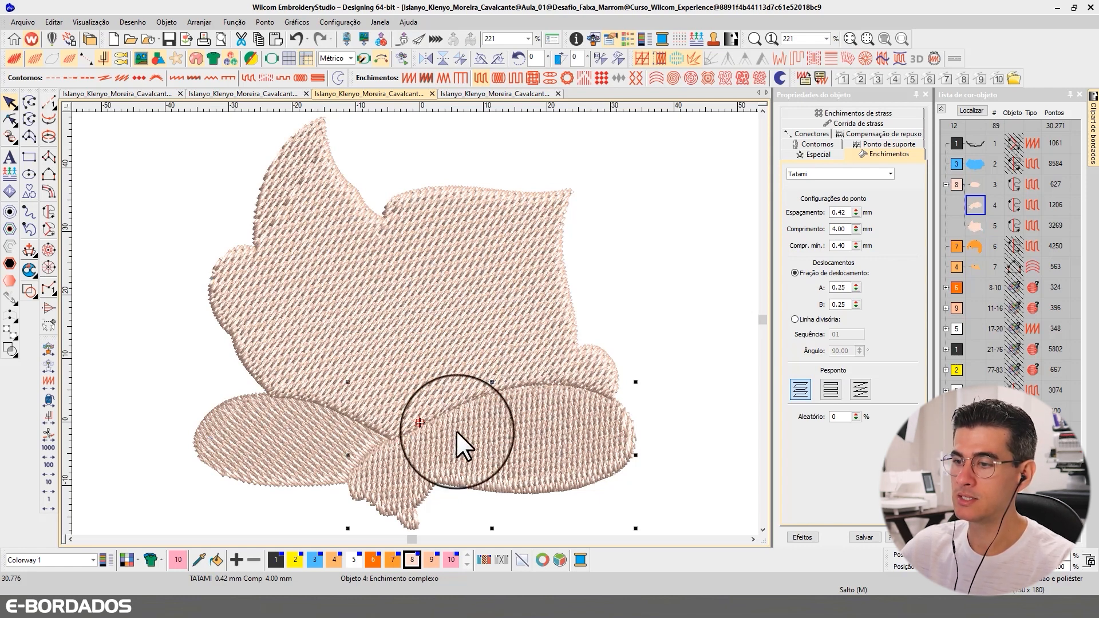
{"action": "left_click", "coordinate": [306, 428], "text": "ctrl"}
{"action": "double_click", "coordinate": [839, 287]}
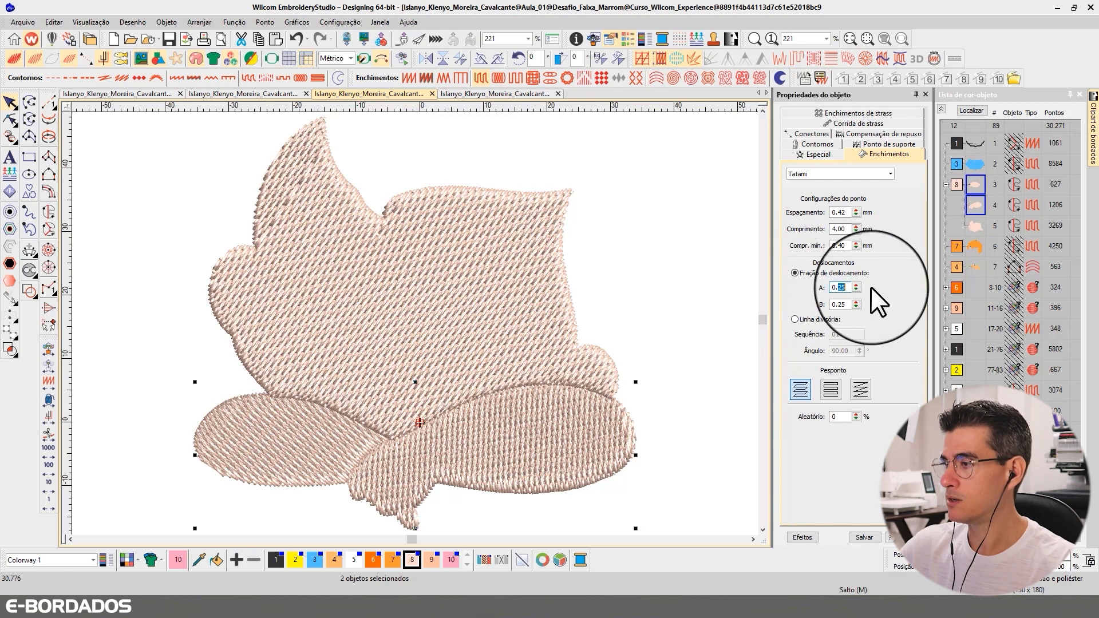
{"action": "key", "text": "Return"}
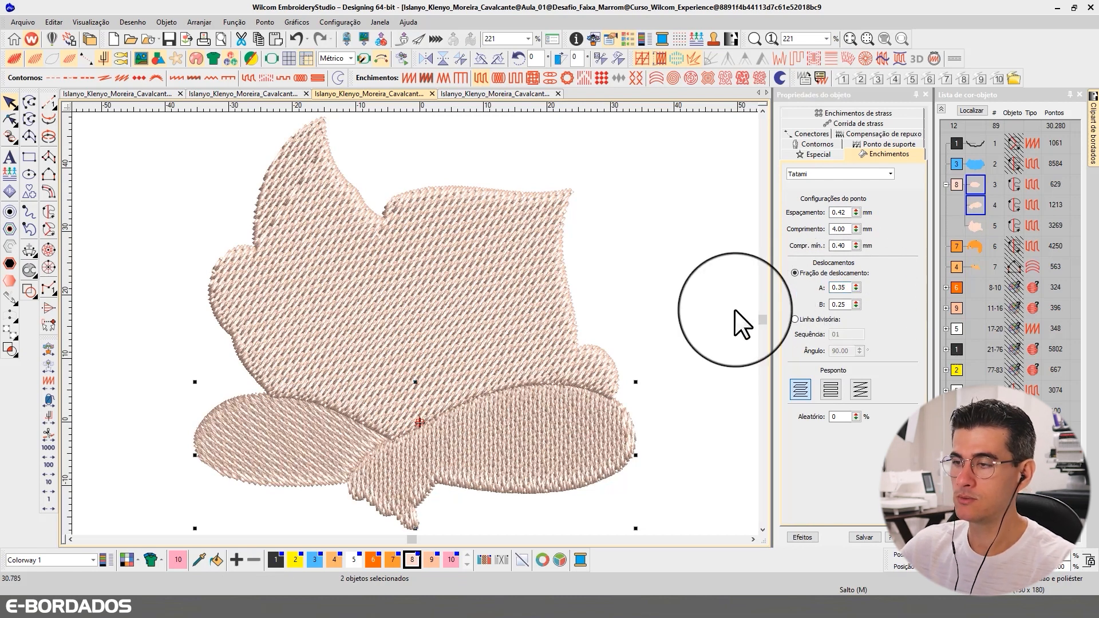
Step: Collapse the colour-object list and show only the orange hair fill, object 6, enlarged in the design window
{"action": "scroll", "coordinate": [414, 323], "scroll_direction": "down", "scroll_amount": 3}
{"action": "left_click", "coordinate": [417, 278]}
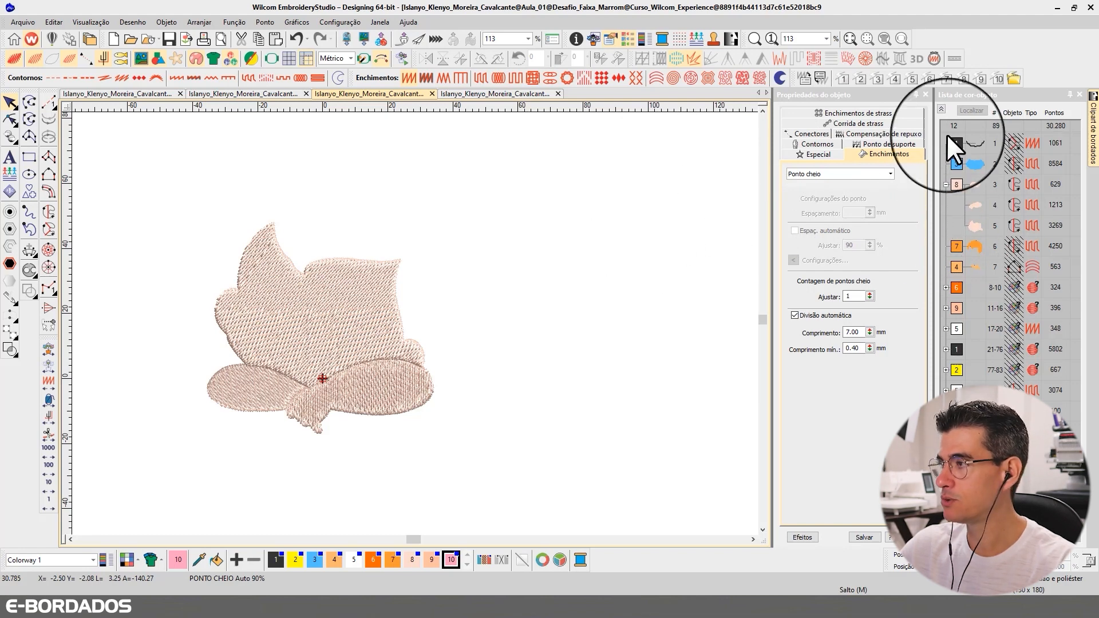
{"action": "left_click", "coordinate": [942, 109]}
{"action": "left_click", "coordinate": [974, 203]}
{"action": "key", "text": "shift+s"}
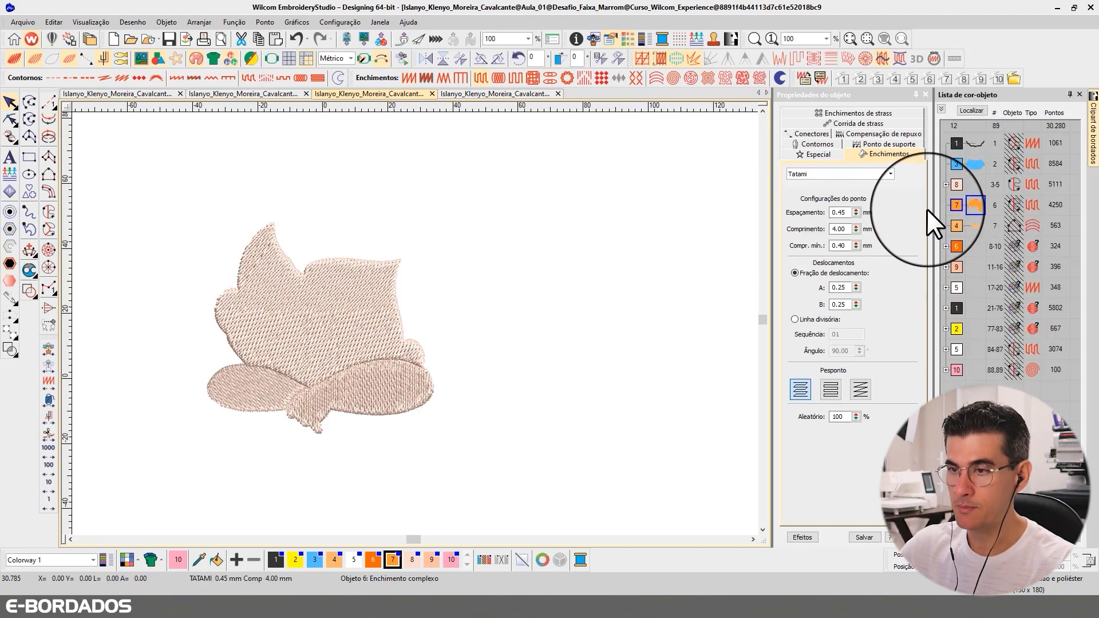
{"action": "left_click", "coordinate": [678, 207]}
{"action": "left_click", "coordinate": [977, 207]}
{"action": "key", "text": "shift+s"}
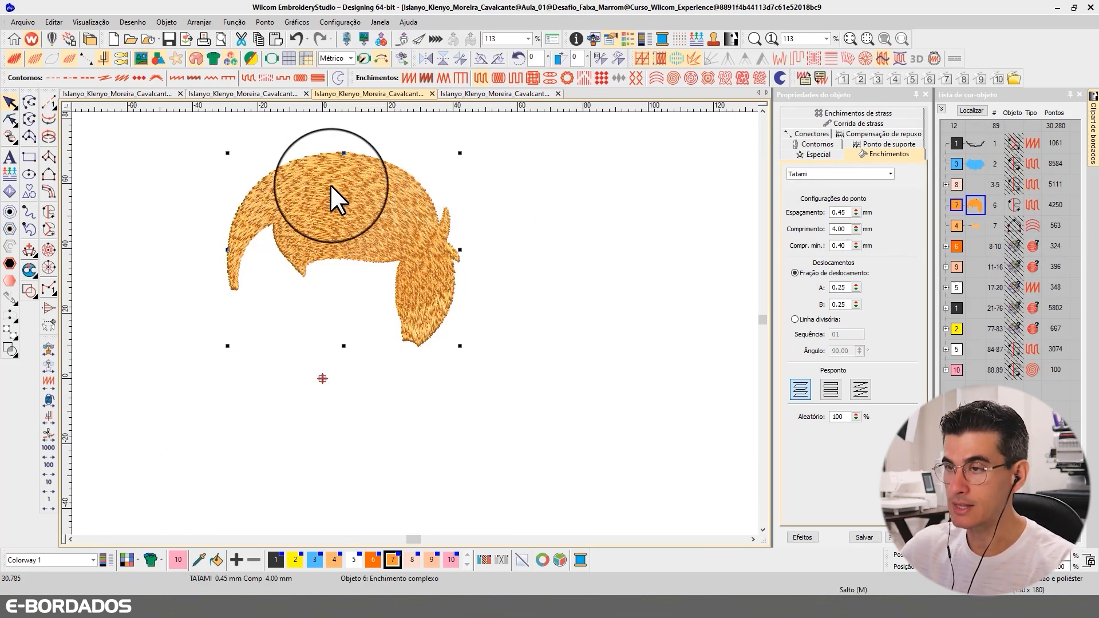
{"action": "key", "text": "b"}
{"action": "left_click_drag", "start_coordinate": [214, 146], "coordinate": [499, 357]}
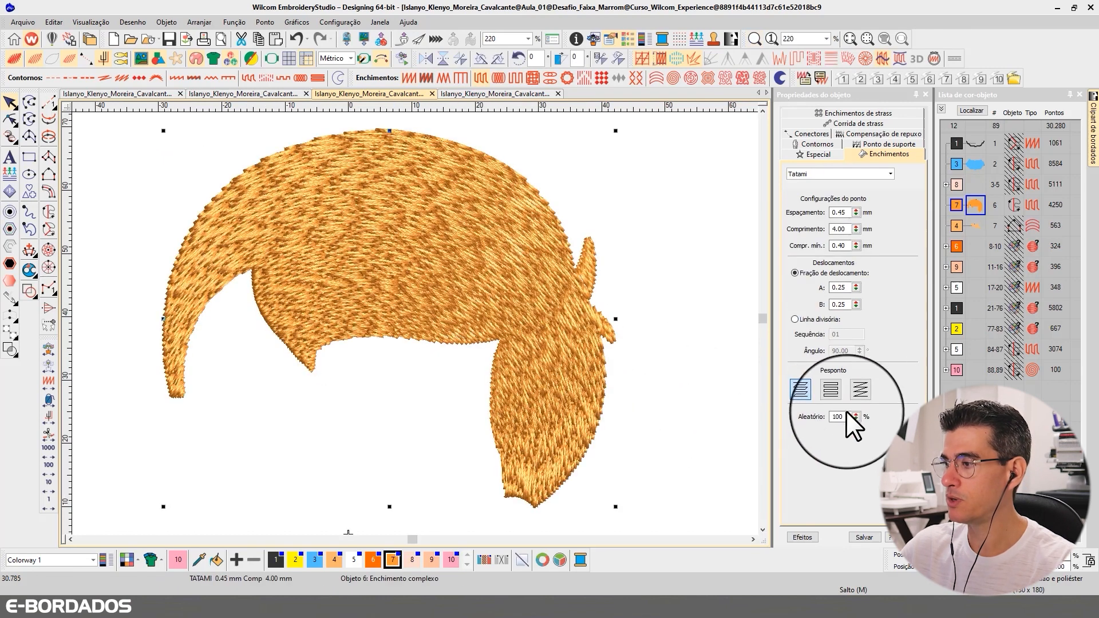
Step: Try the hair fill's Tatami with 0% randomness, undo it, and compare the stitch and realistic views
{"action": "left_click_drag", "start_coordinate": [845, 417], "coordinate": [778, 414]}
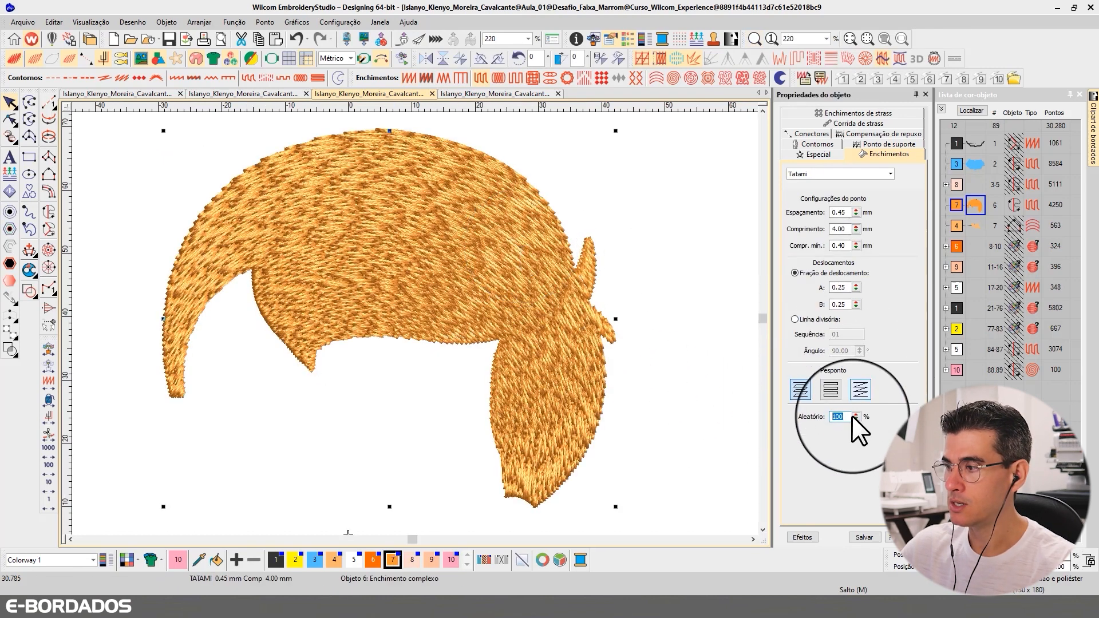
{"action": "key", "text": "Return"}
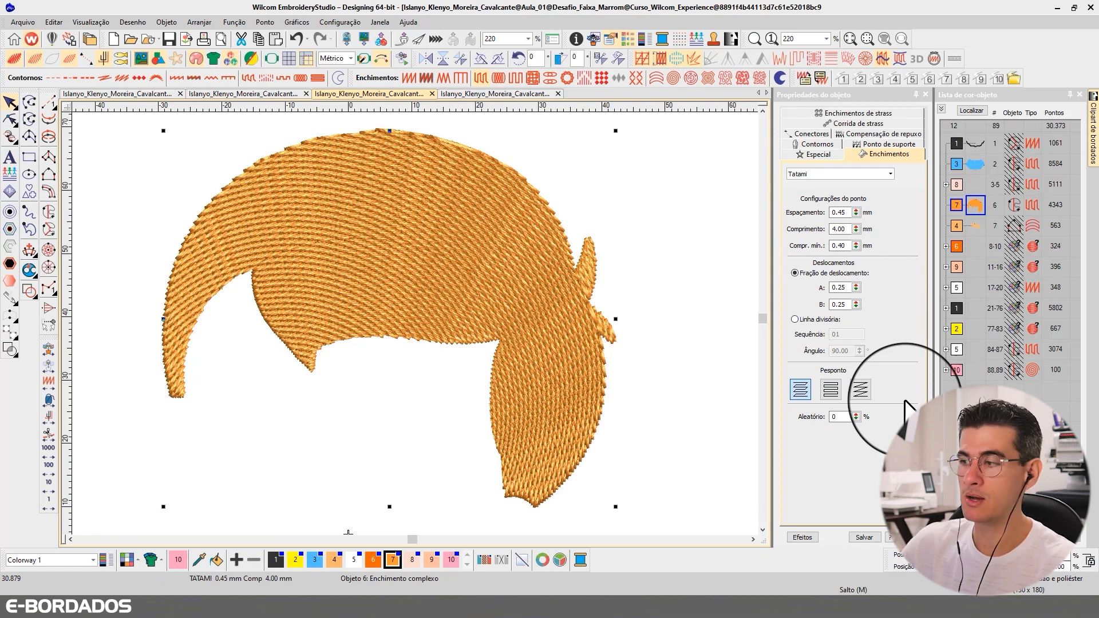
{"action": "key", "text": "ctrl+z"}
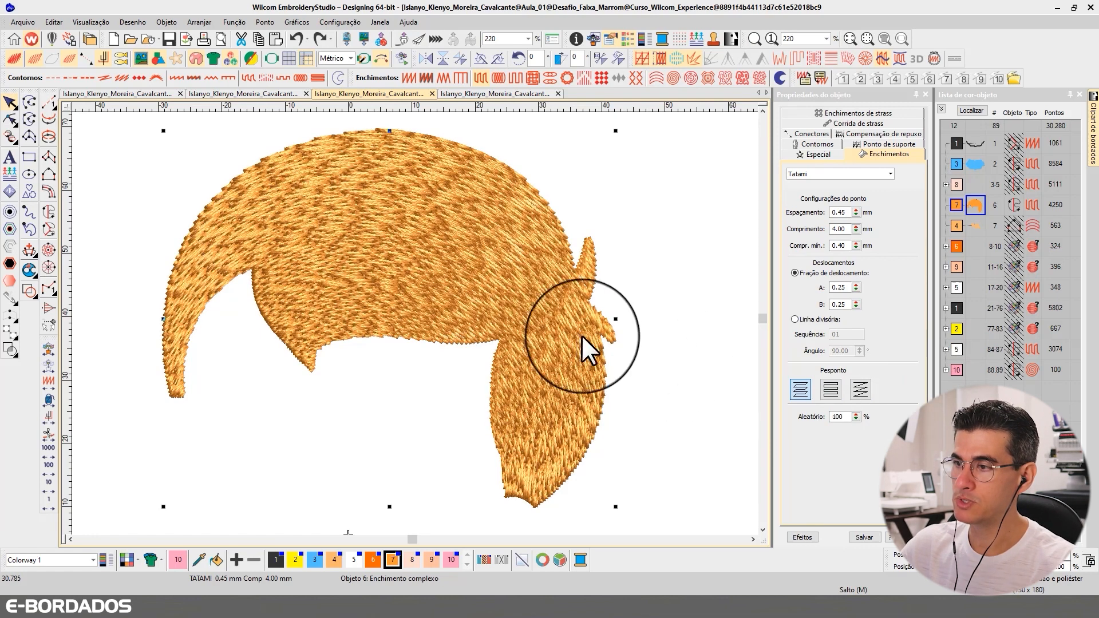
{"action": "key", "text": "t"}
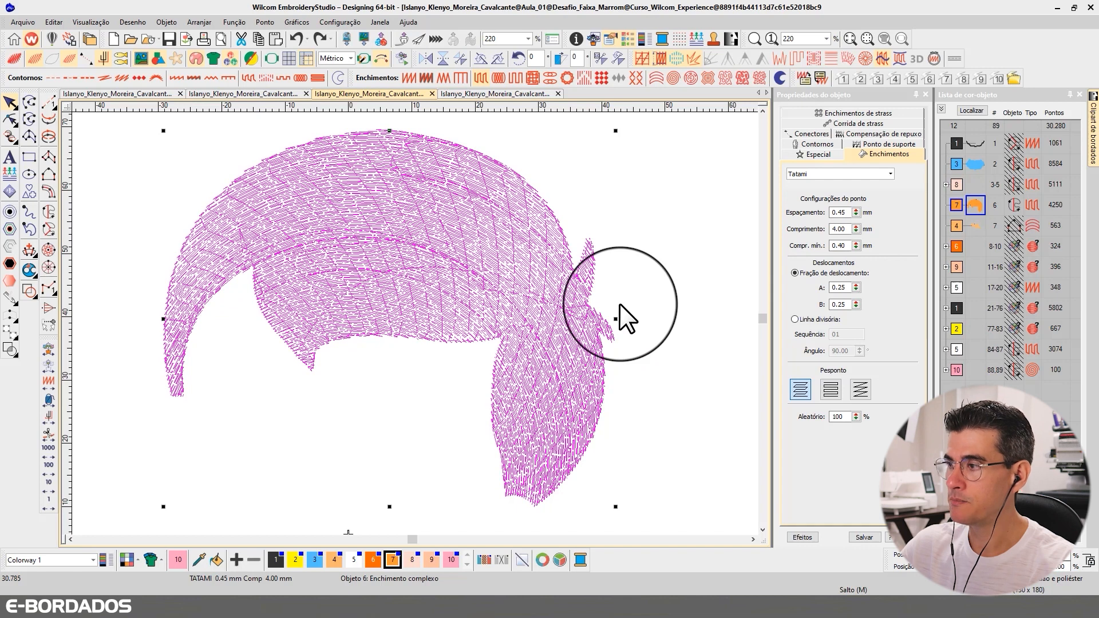
{"action": "key", "text": "t"}
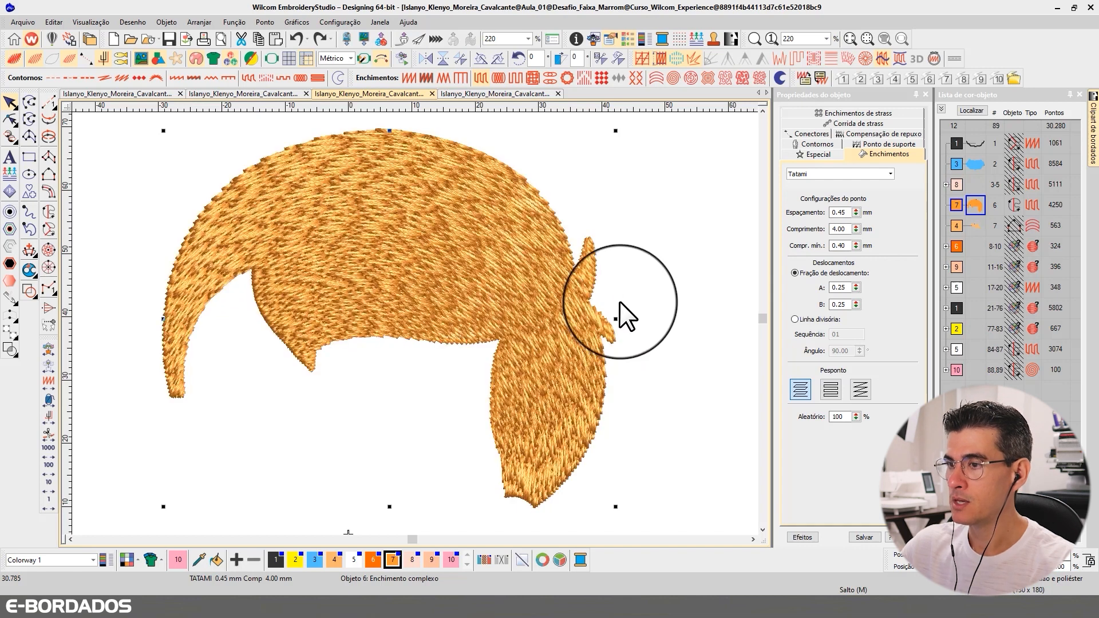
Step: Try a satin fill (Ponto cheio) on the hair with an automatic split length of 3 mm, and undo both changes
{"action": "left_click", "coordinate": [412, 80]}
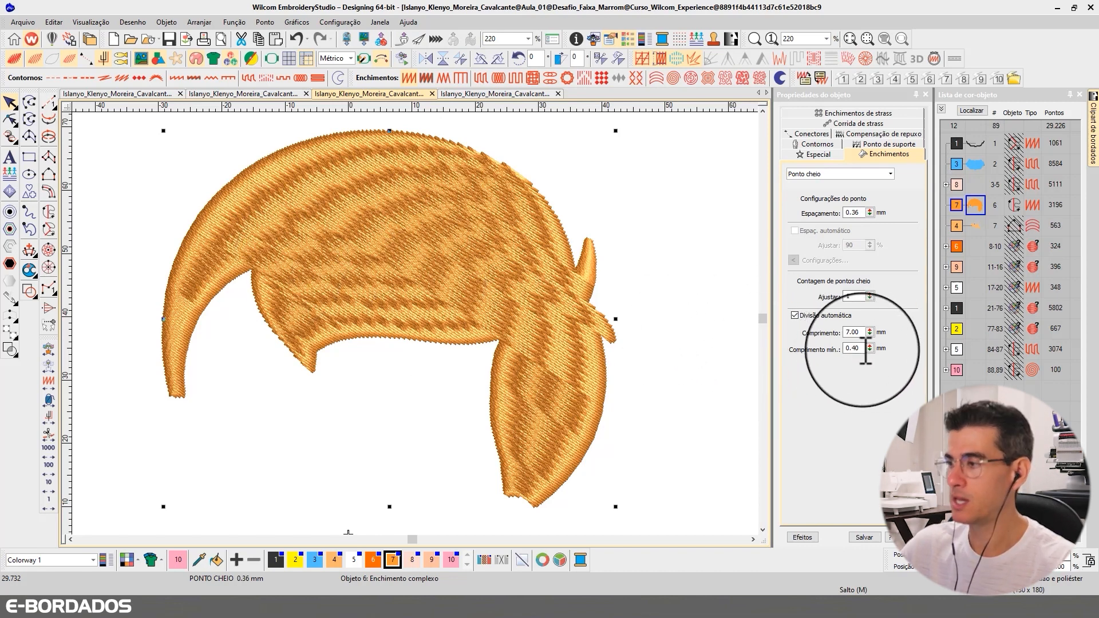
{"action": "left_click_drag", "start_coordinate": [864, 332], "coordinate": [815, 325]}
{"action": "type", "text": "3"}
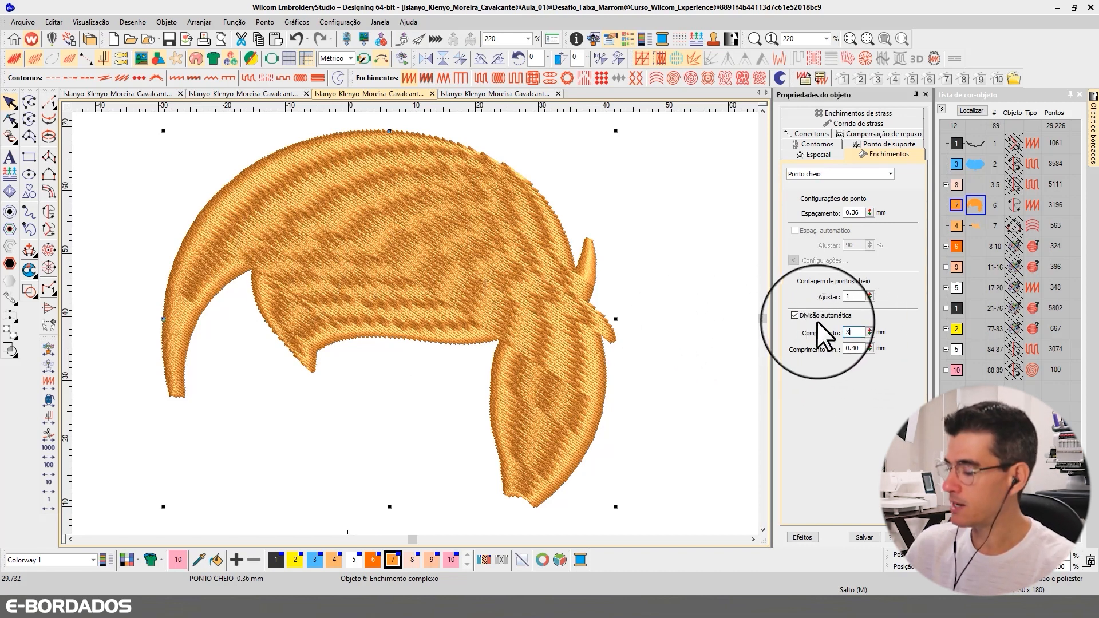
{"action": "key", "text": "Return"}
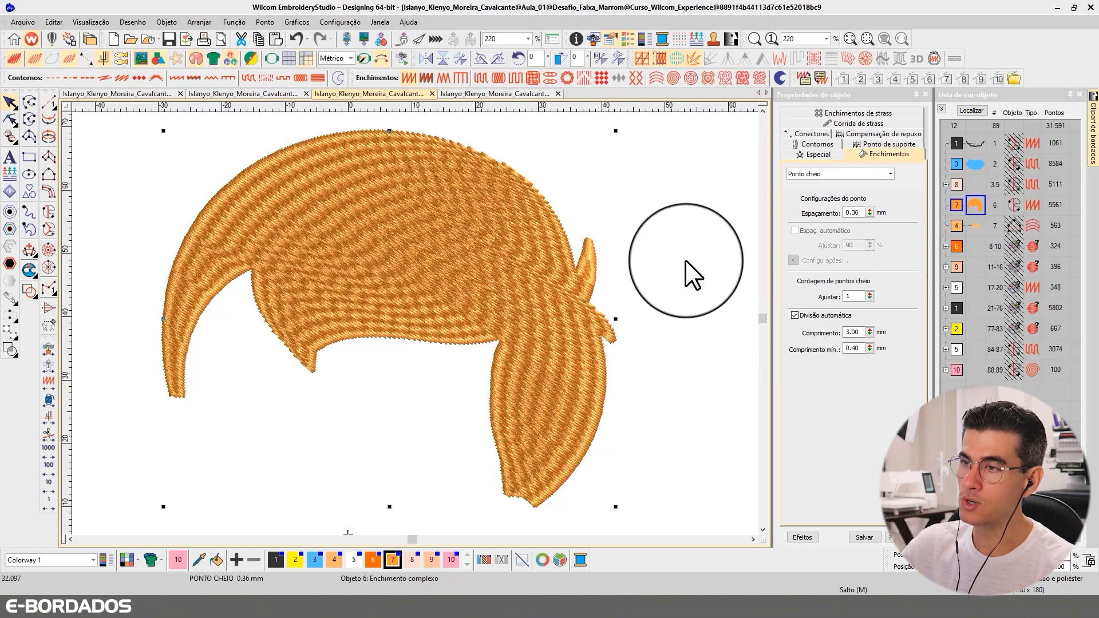
{"action": "key", "text": "ctrl+z"}
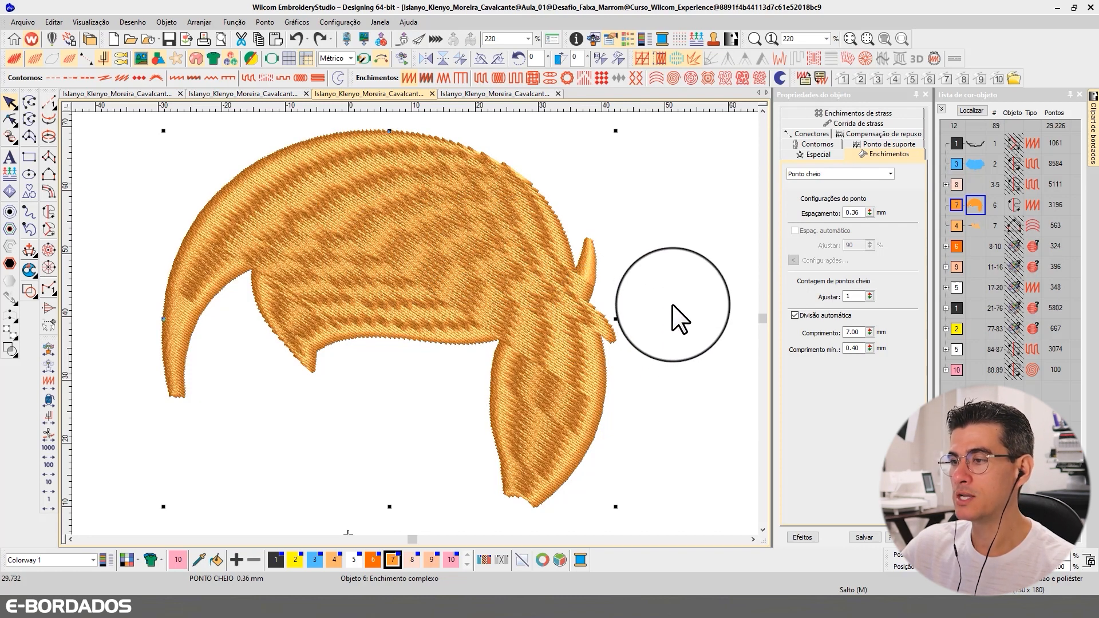
{"action": "key", "text": "ctrl+z"}
{"action": "left_click", "coordinate": [669, 272]}
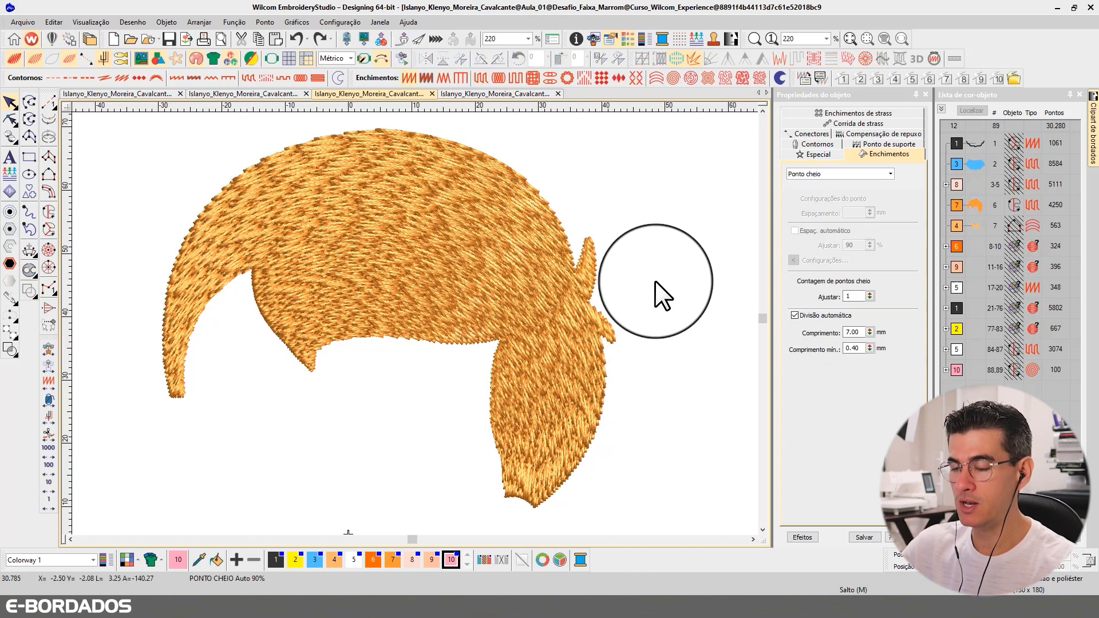
Step: Select the hair's Tatami fill and inspect its travel stitches in stitch view before restoring the realistic view
{"action": "left_click", "coordinate": [514, 278]}
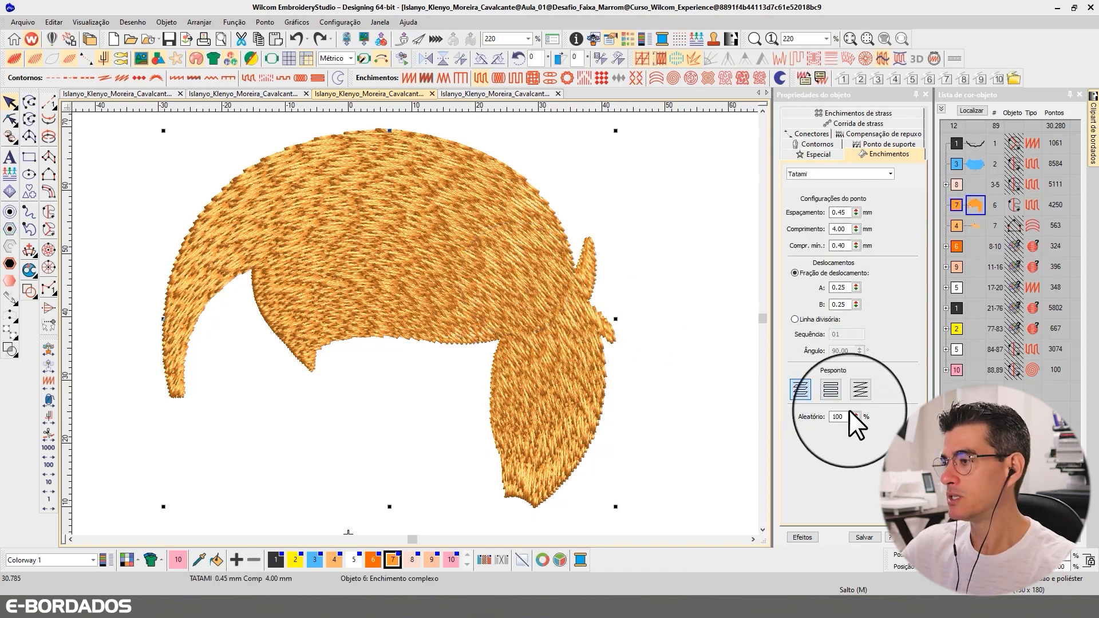
{"action": "key", "text": "t"}
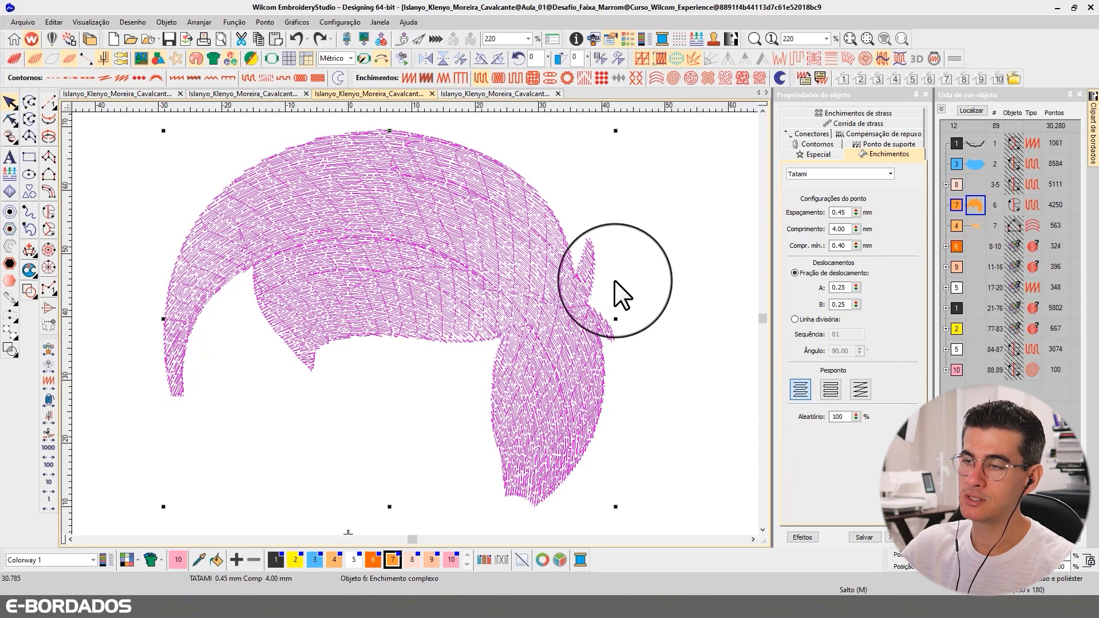
{"action": "key", "text": "t"}
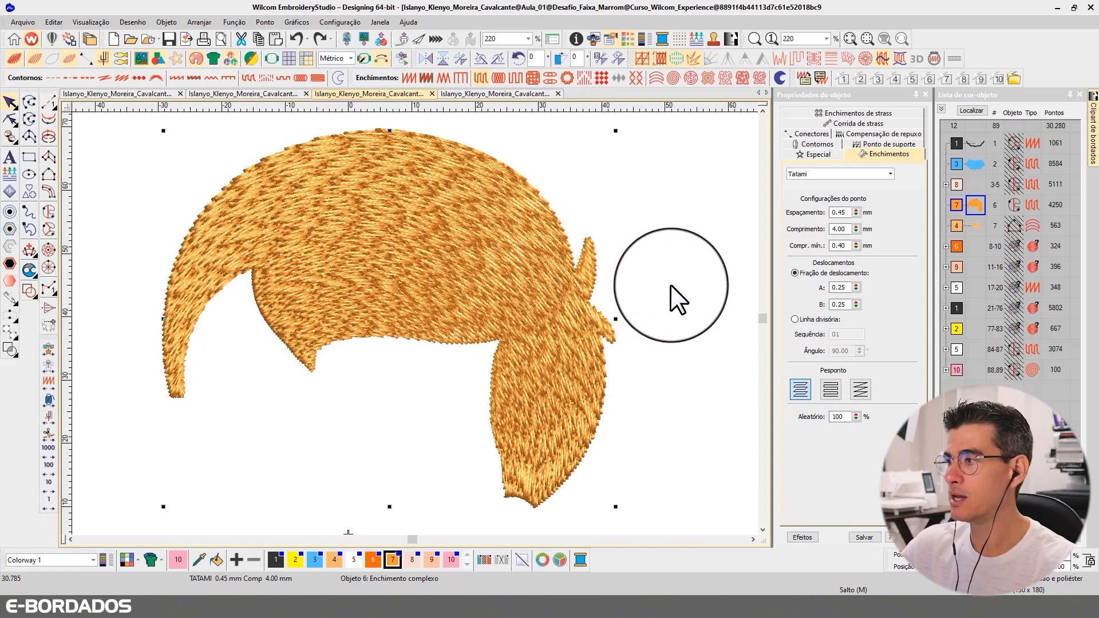
Step: Set the hair fill's pull compensation to 0.45 mm
{"action": "left_click", "coordinate": [987, 226]}
{"action": "left_click", "coordinate": [524, 246]}
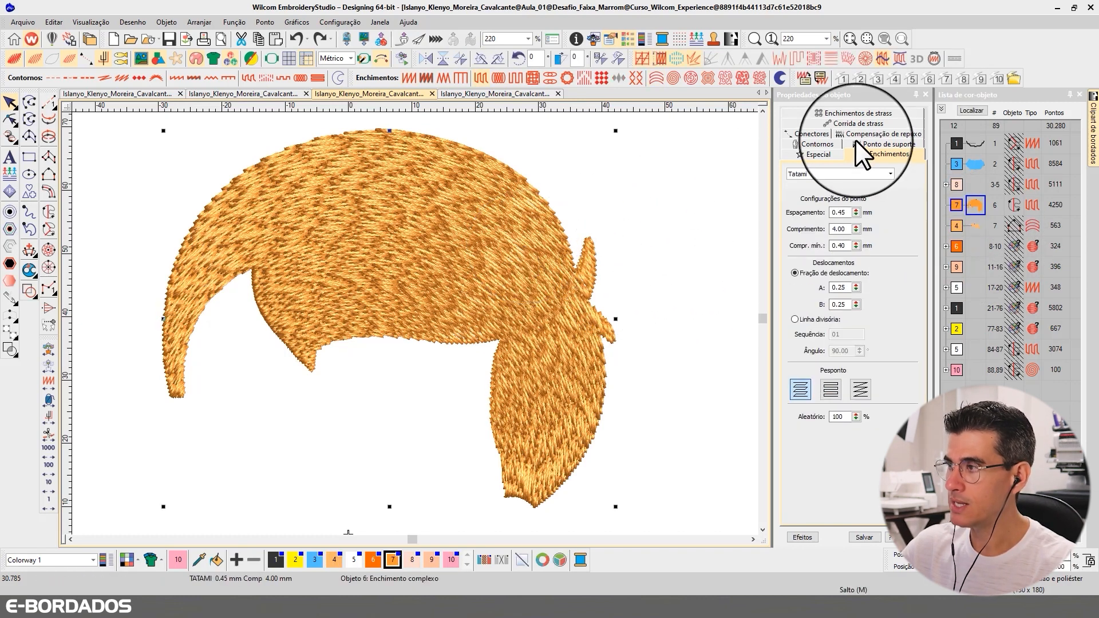
{"action": "left_click", "coordinate": [854, 137]}
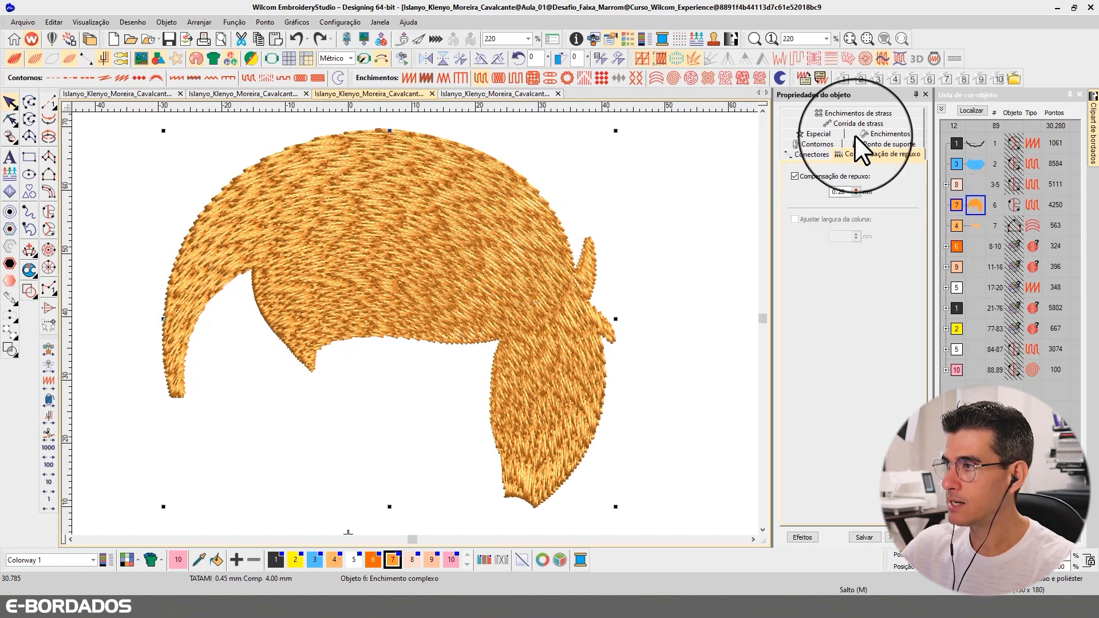
{"action": "double_click", "coordinate": [840, 192]}
{"action": "type", "text": "45"}
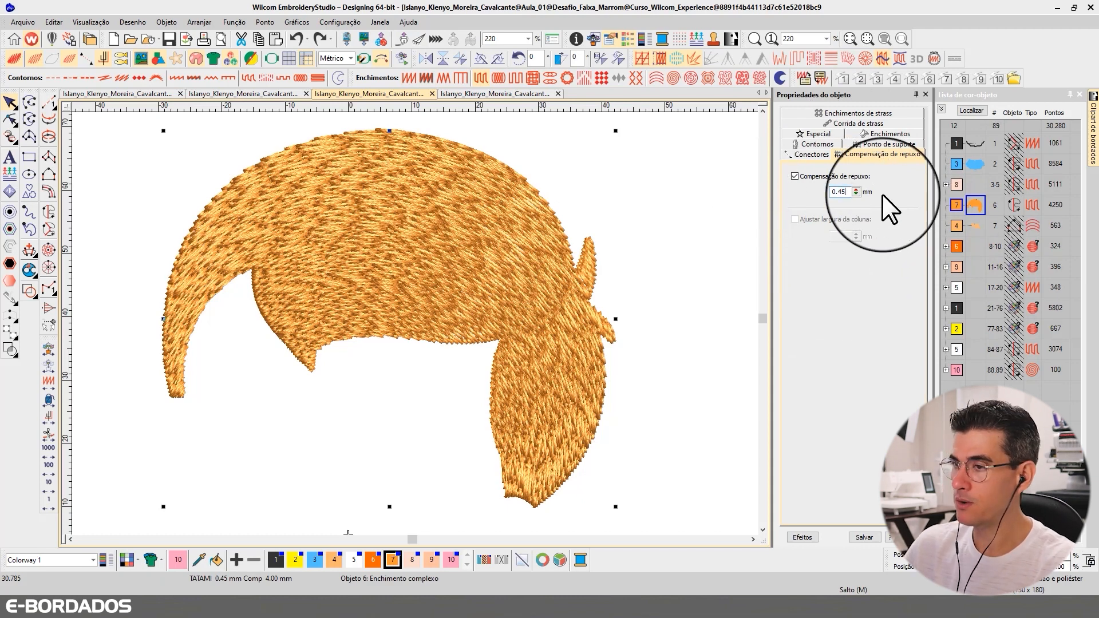
{"action": "key", "text": "Return"}
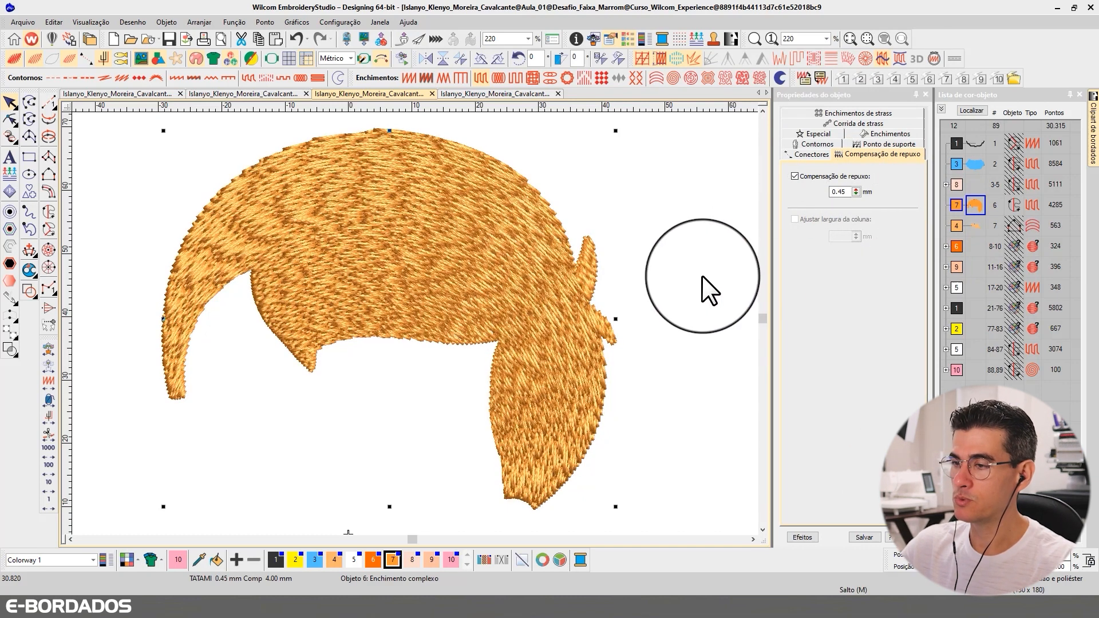
{"action": "left_click", "coordinate": [668, 282]}
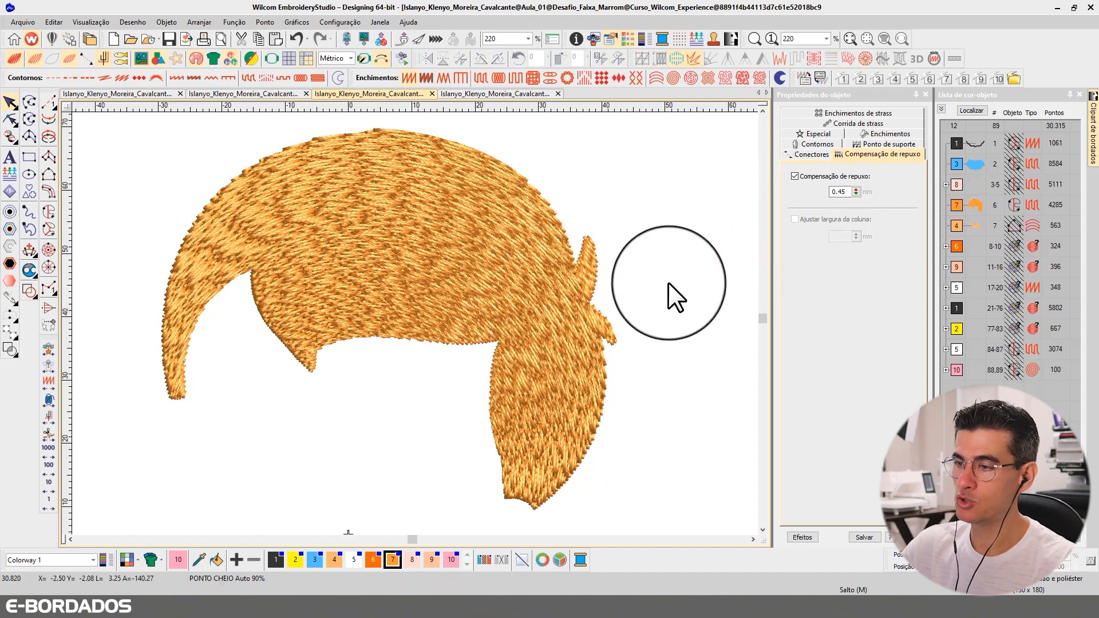
Step: Show the whole design, select the light hair highlight, object 7, and examine its Contorno fill settings and stitches
{"action": "left_click", "coordinate": [962, 227]}
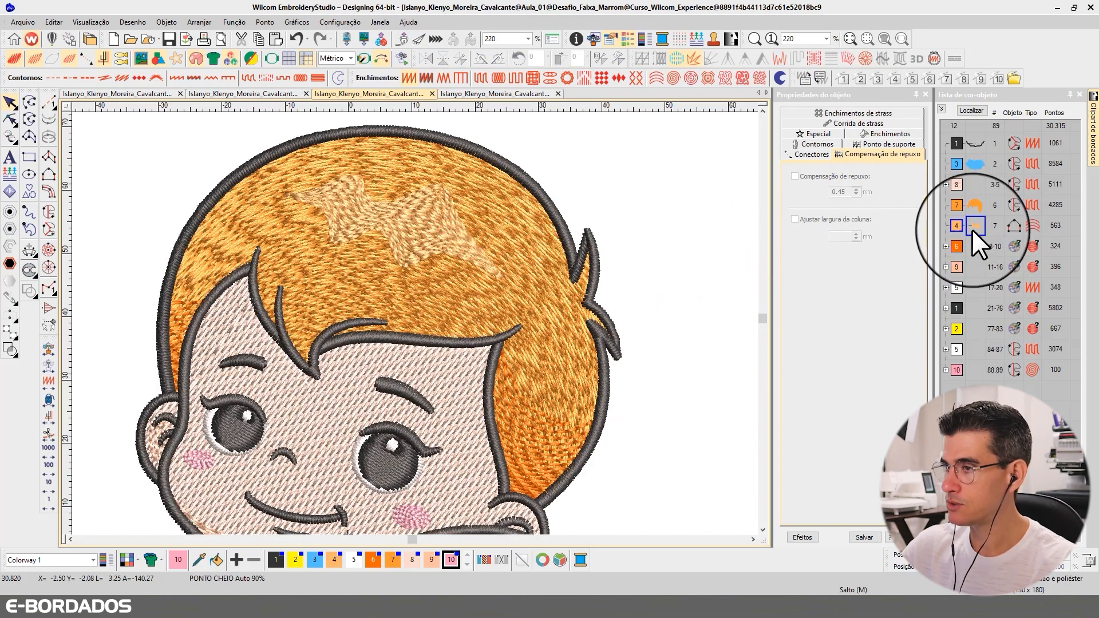
{"action": "left_click", "coordinate": [964, 110]}
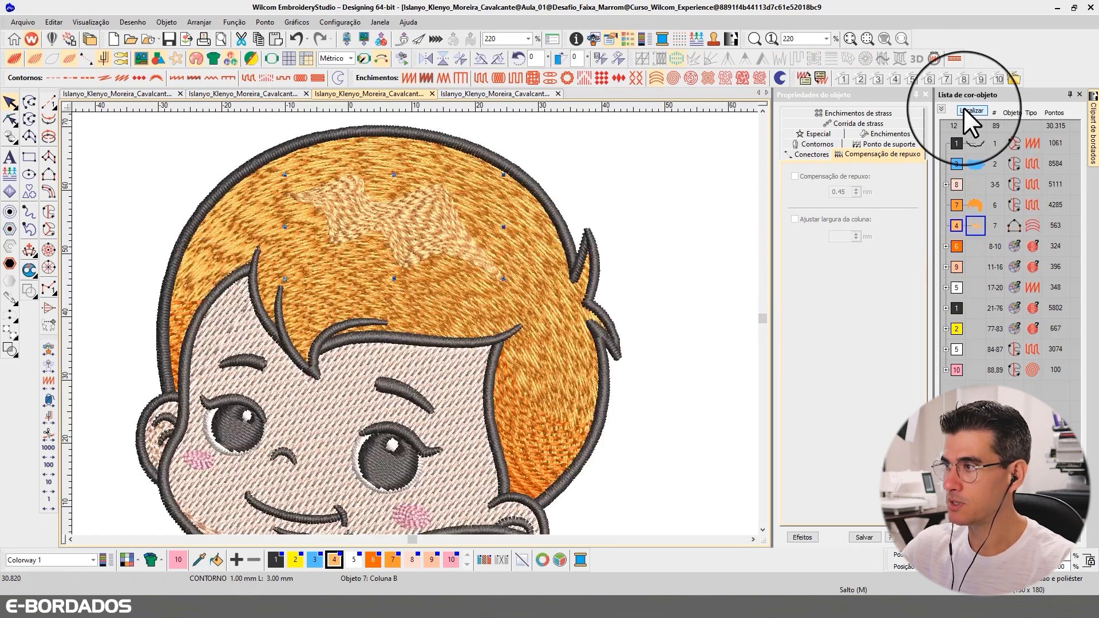
{"action": "left_click", "coordinate": [890, 133]}
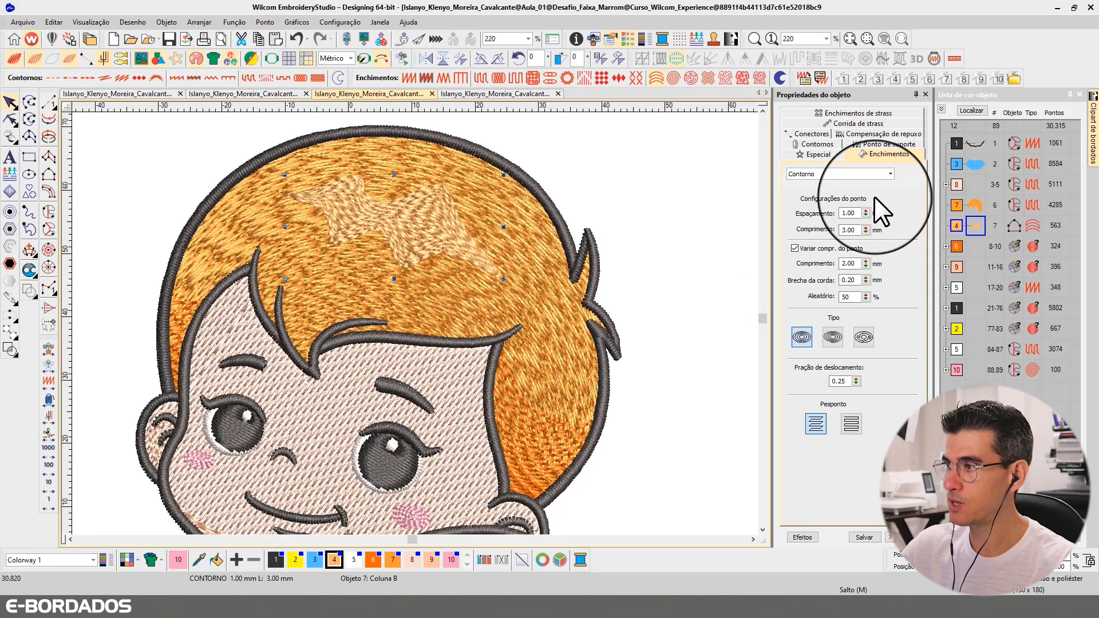
{"action": "left_click", "coordinate": [973, 109]}
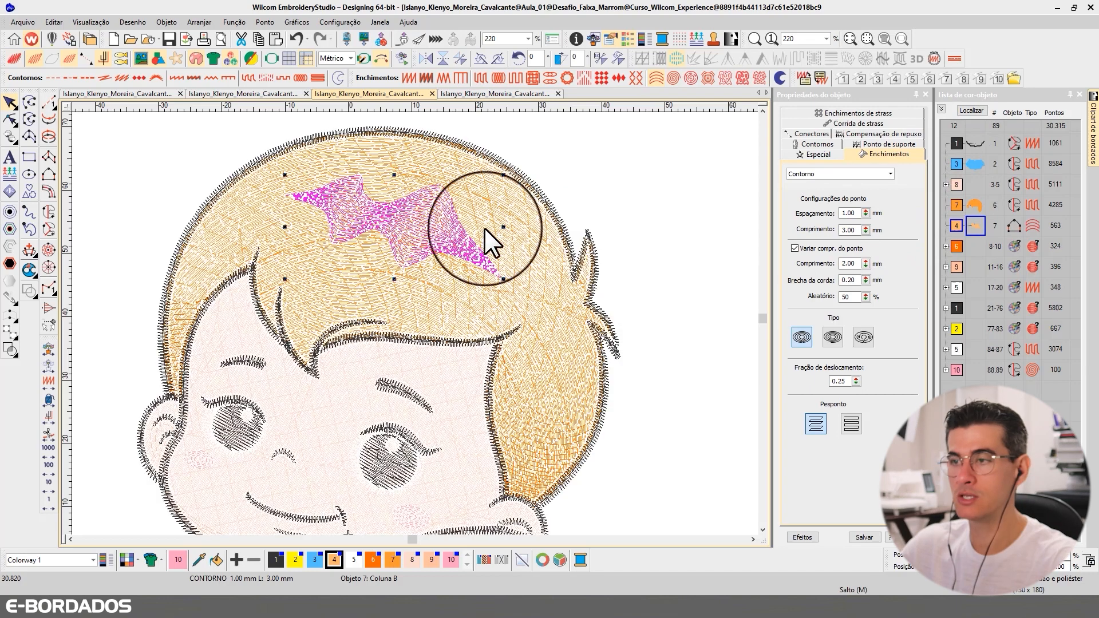
Step: Set the Contorno fill spacing of the hair highlight, object 7, to 2.00 mm and restore the realistic view
{"action": "double_click", "coordinate": [848, 212]}
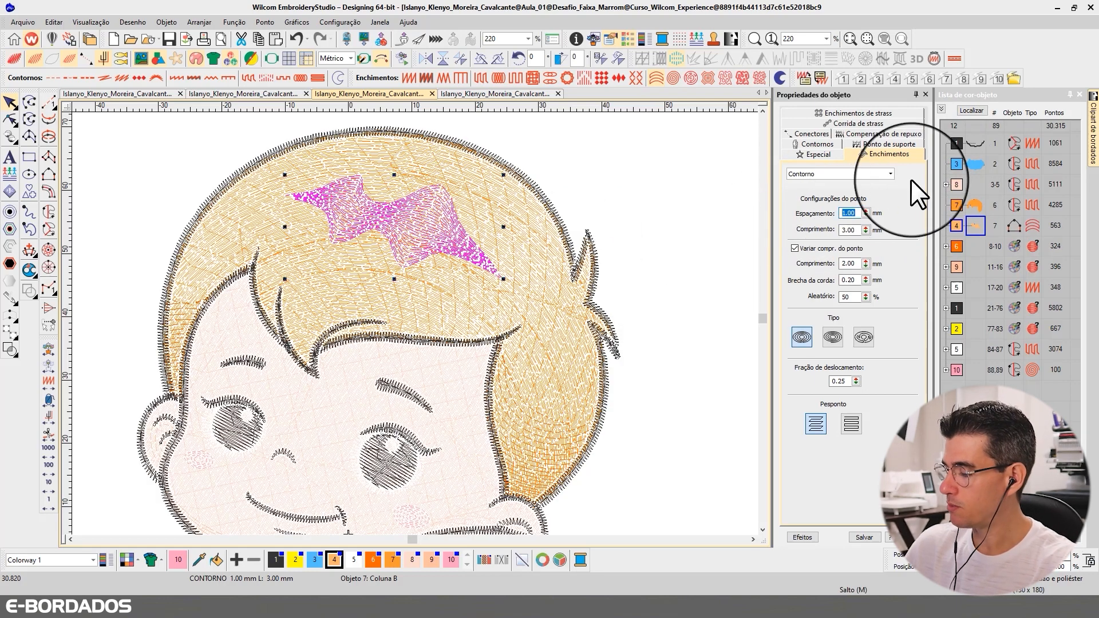
{"action": "type", "text": "2.0"}
{"action": "key", "text": "Return"}
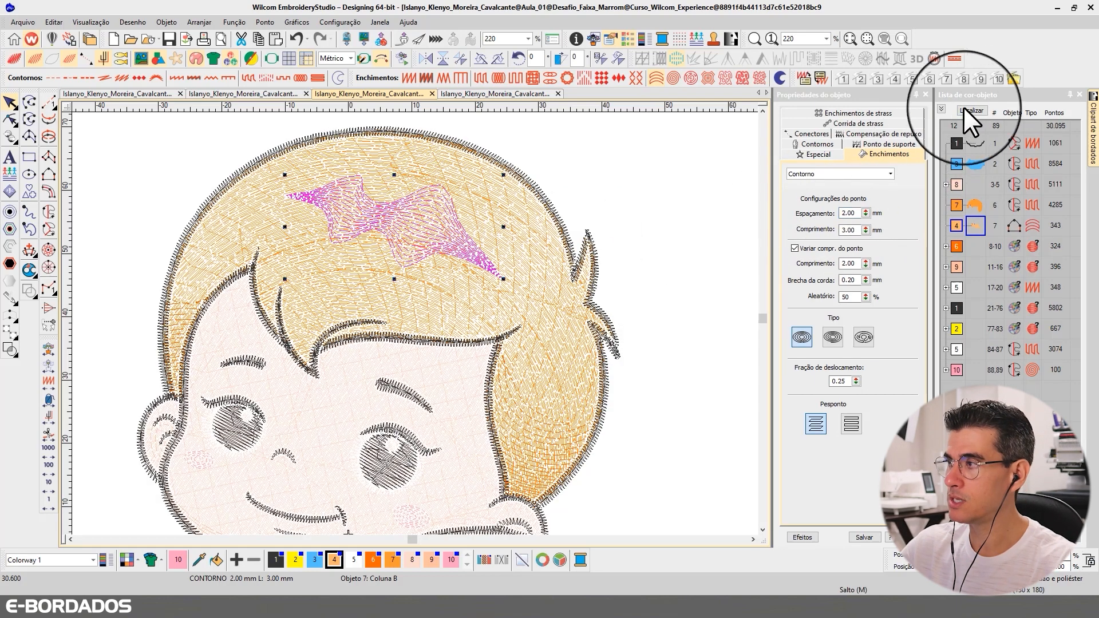
{"action": "left_click", "coordinate": [974, 108]}
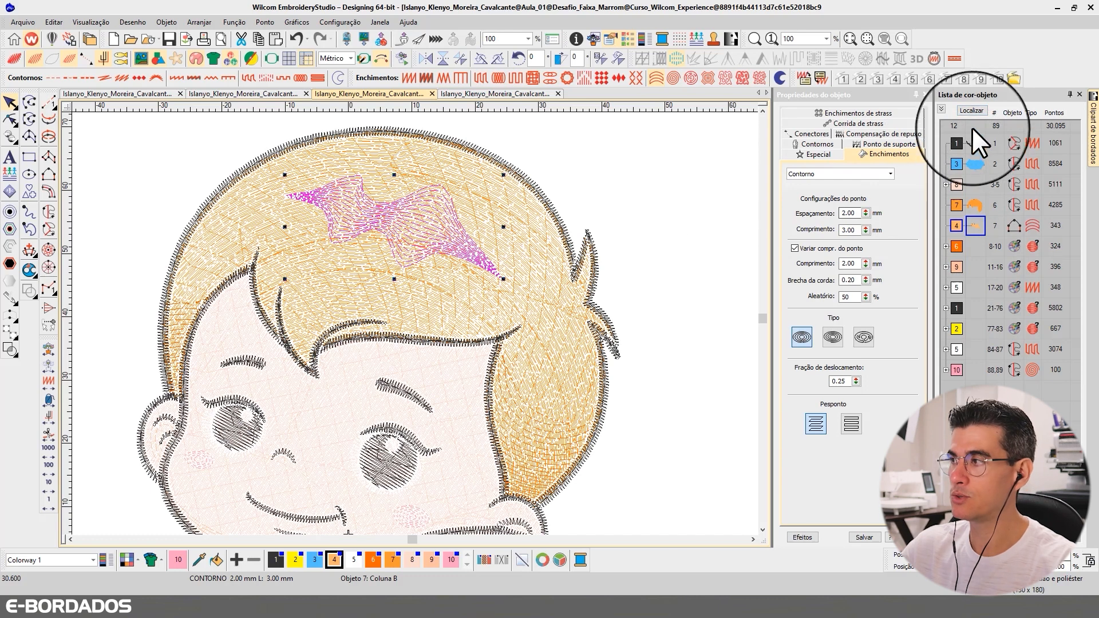
{"action": "left_click", "coordinate": [972, 112]}
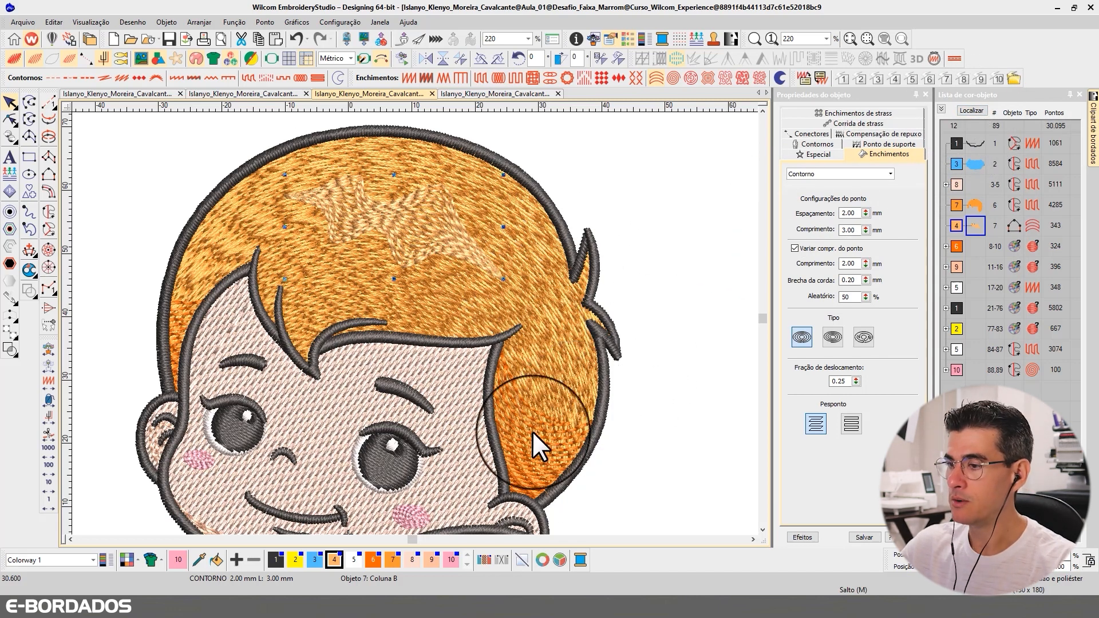
Step: Select the dark hair shading beside the face, object 8, and compare its shape and stitch direction with the main hair fill
{"action": "left_click", "coordinate": [523, 414]}
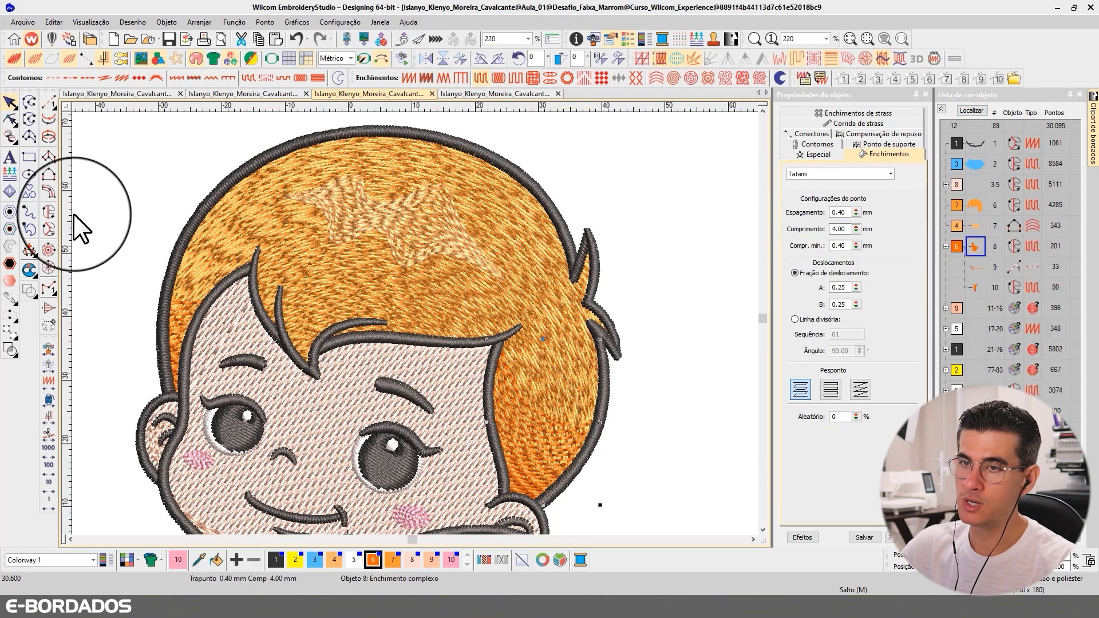
{"action": "left_click", "coordinate": [10, 119]}
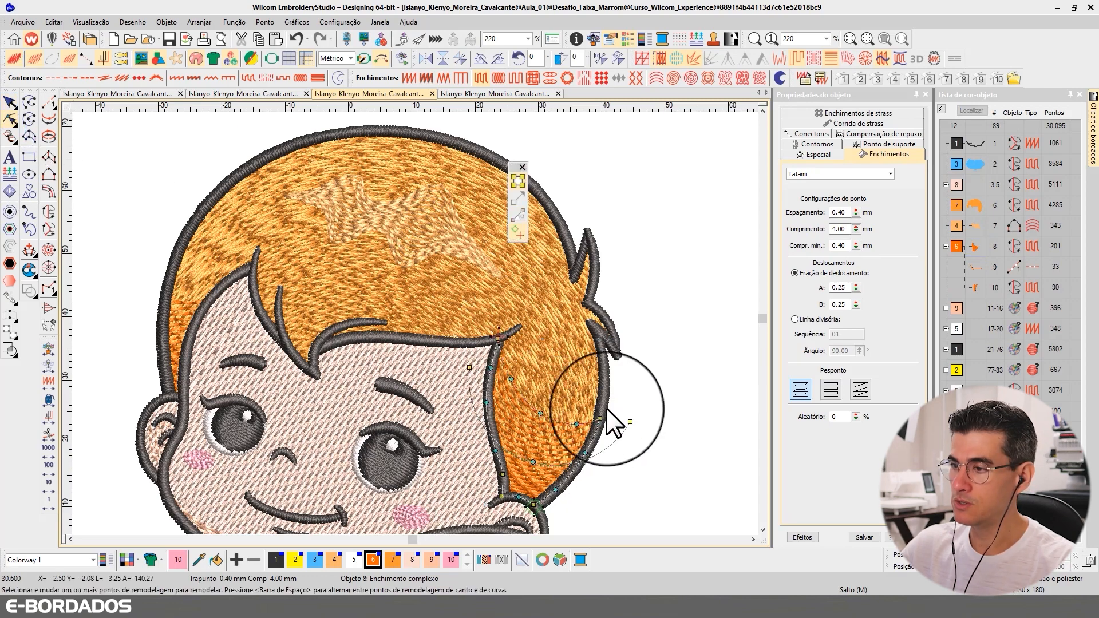
{"action": "left_click", "coordinate": [11, 103]}
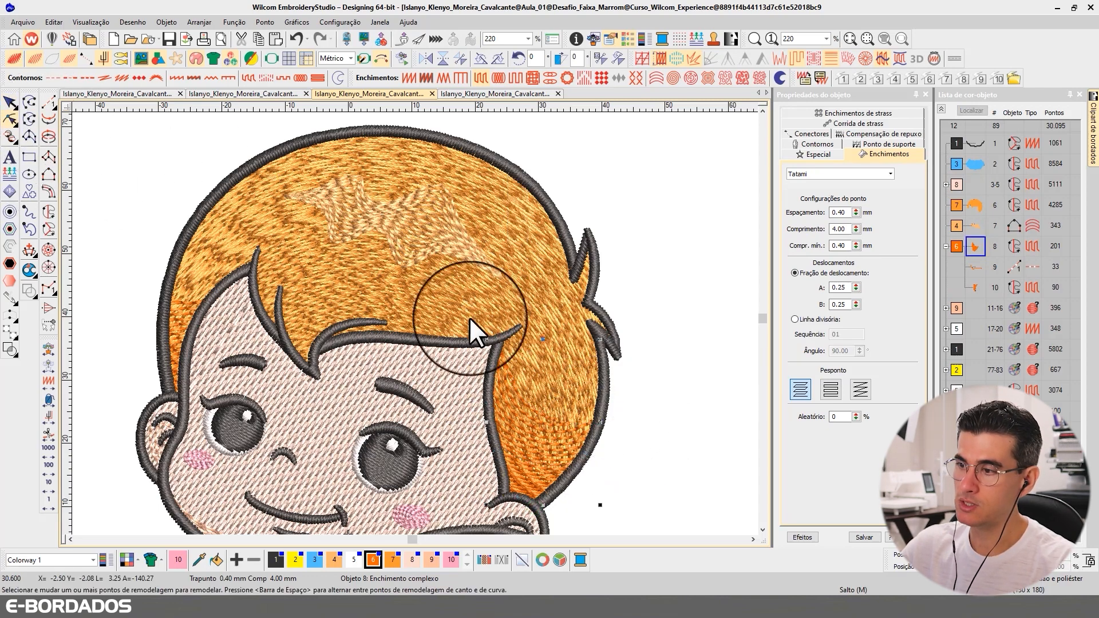
{"action": "scroll", "coordinate": [552, 427], "scroll_direction": "up", "scroll_amount": 4}
{"action": "scroll", "coordinate": [369, 266], "scroll_direction": "down", "scroll_amount": 2}
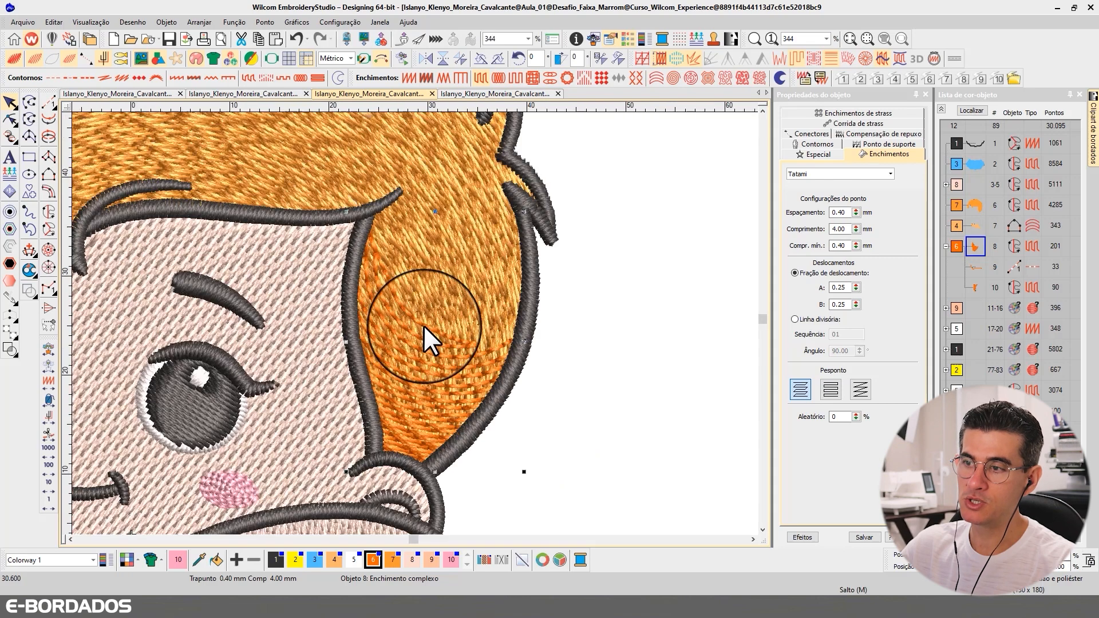
{"action": "left_click", "coordinate": [10, 119]}
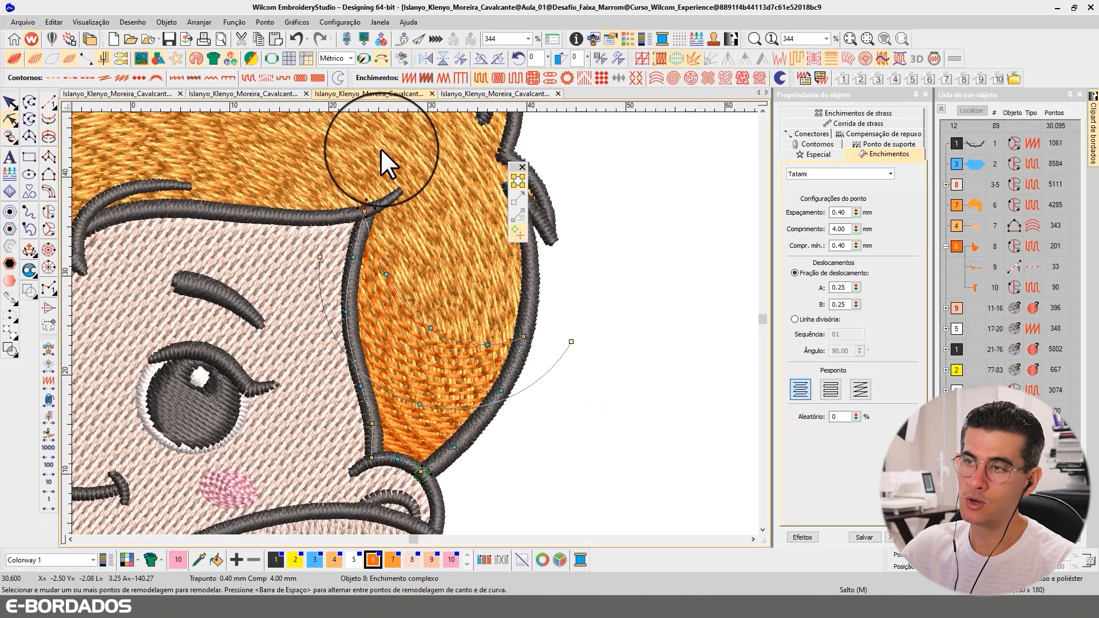
{"action": "scroll", "coordinate": [425, 270], "scroll_direction": "down", "scroll_amount": 1}
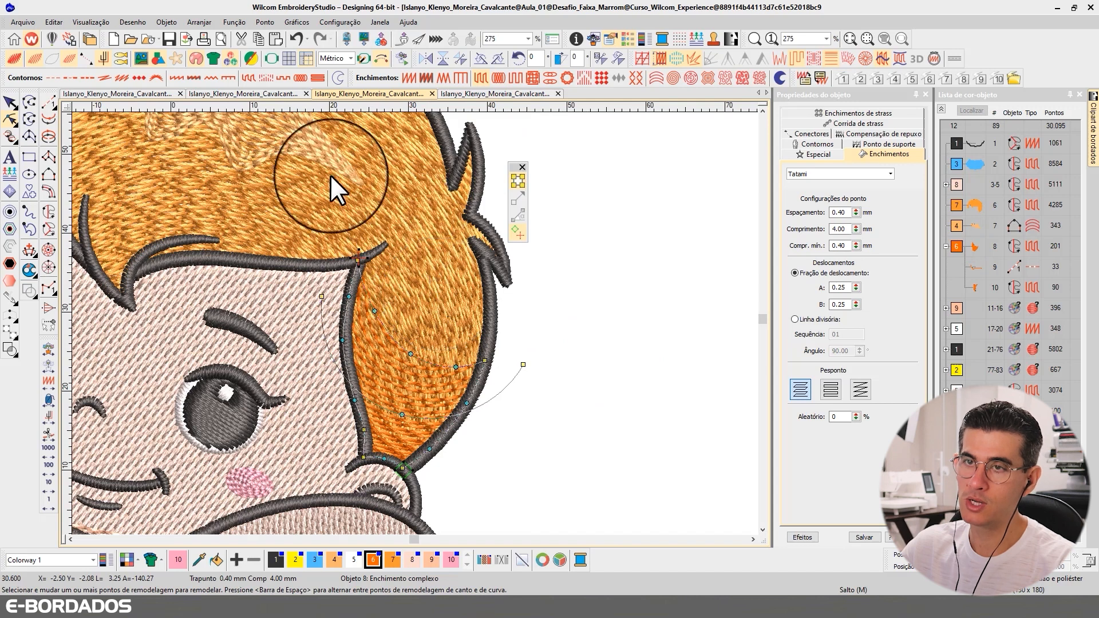
{"action": "left_click", "coordinate": [10, 102]}
{"action": "left_click", "coordinate": [402, 273]}
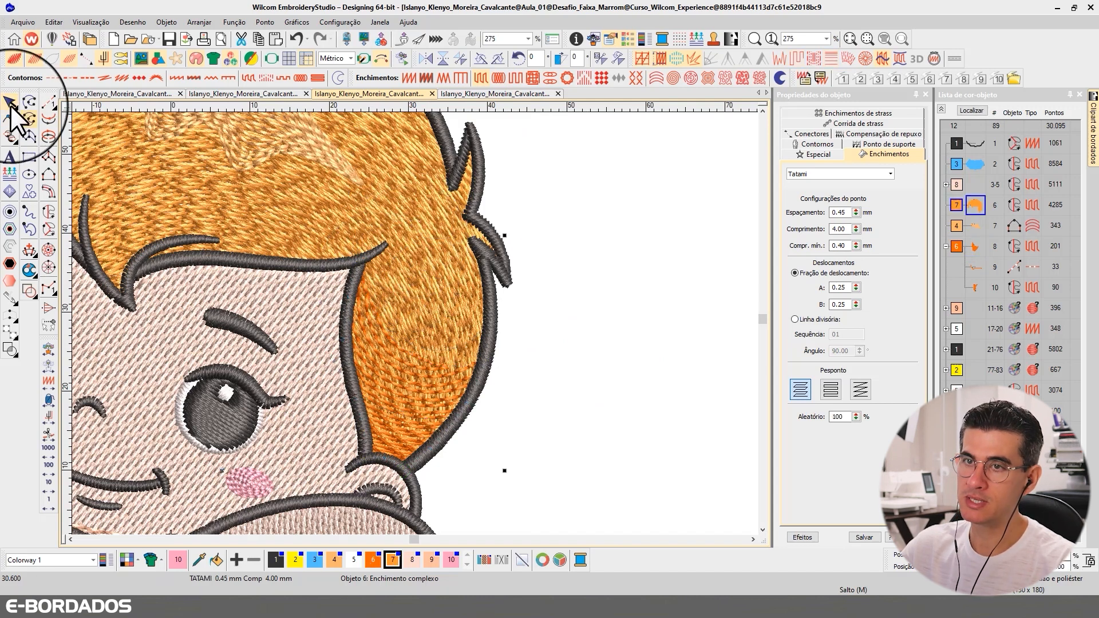
Step: Reshape object 8's stitch angle line so the dark shading follows the stitch direction of the surrounding hair
{"action": "left_click", "coordinate": [974, 249]}
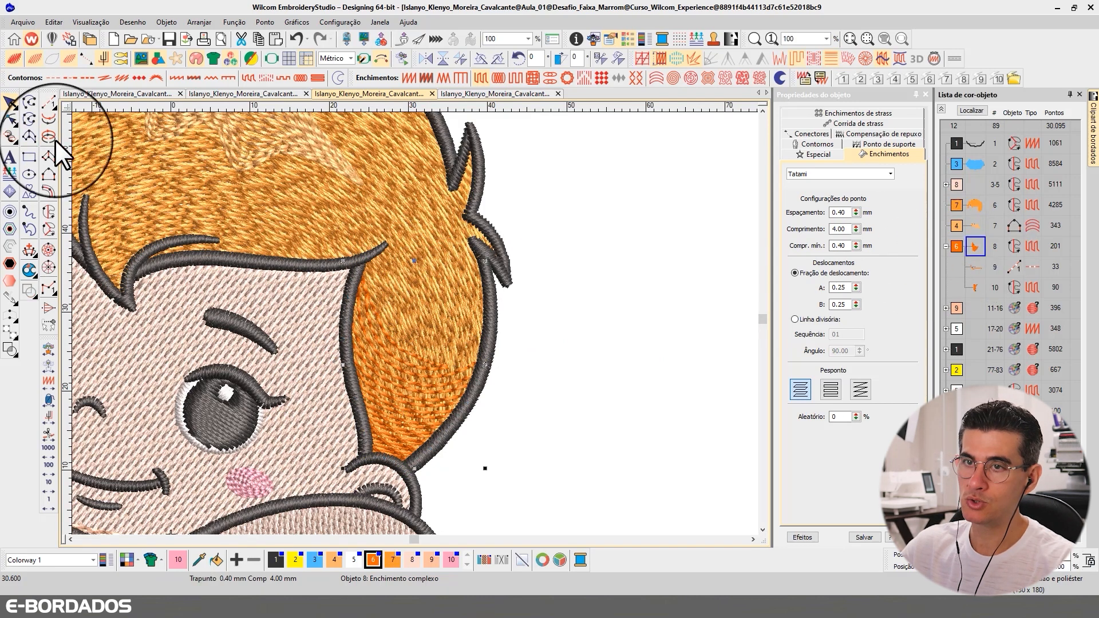
{"action": "left_click", "coordinate": [10, 119]}
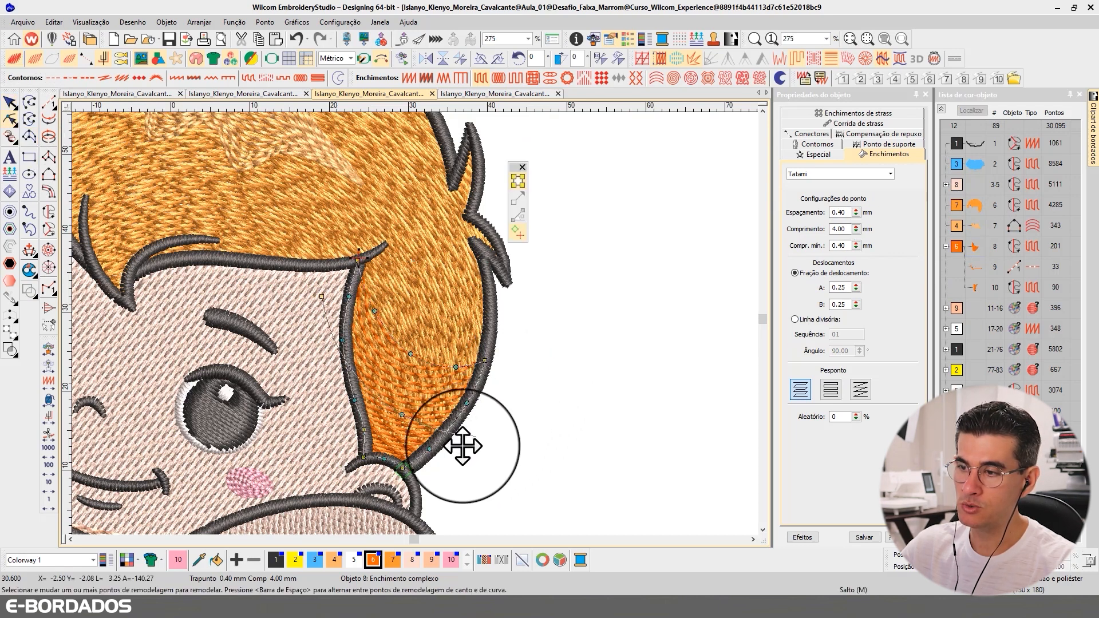
{"action": "left_click_drag", "start_coordinate": [416, 493], "coordinate": [417, 493]}
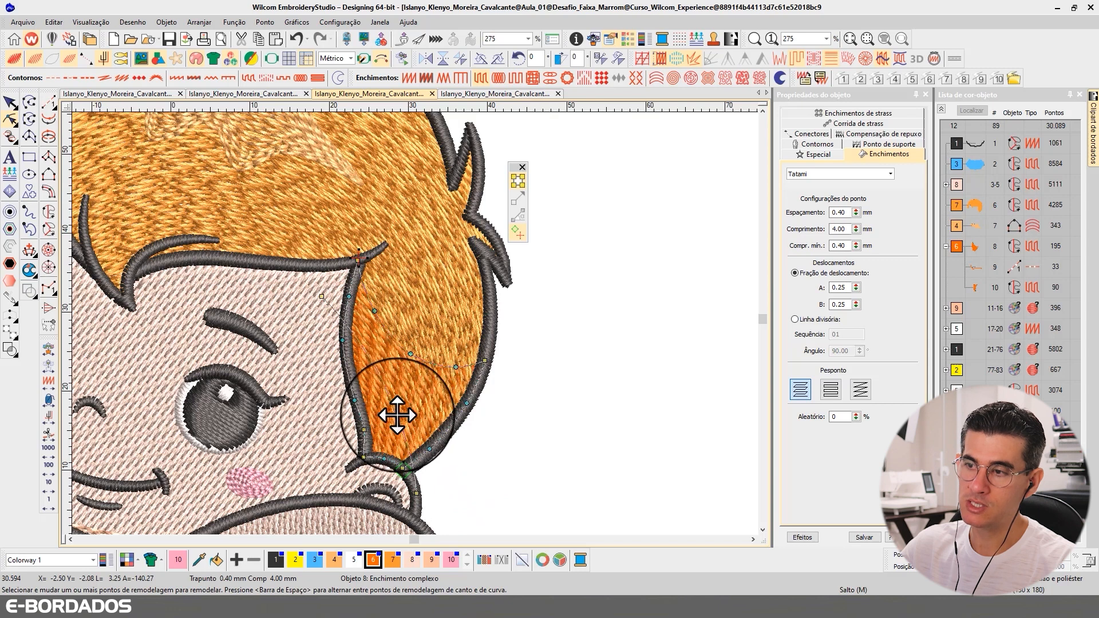
{"action": "left_click", "coordinate": [10, 102]}
{"action": "left_click", "coordinate": [542, 332]}
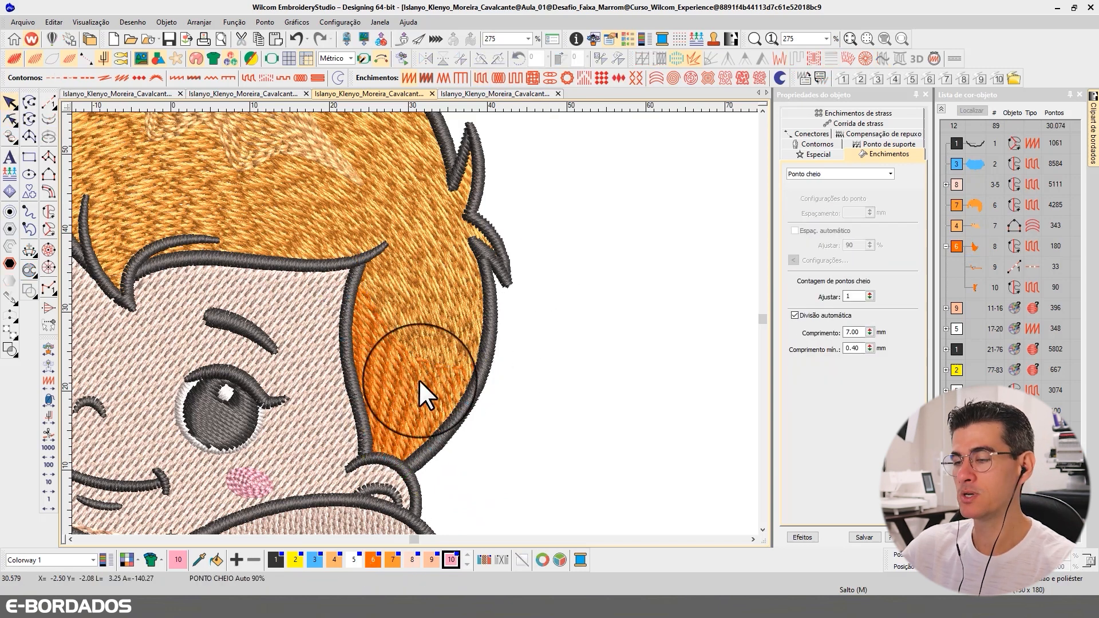
Step: Inspect object 8's stitches in stitch view, restore the realistic view and refine its stitch angle again
{"action": "left_click", "coordinate": [398, 302]}
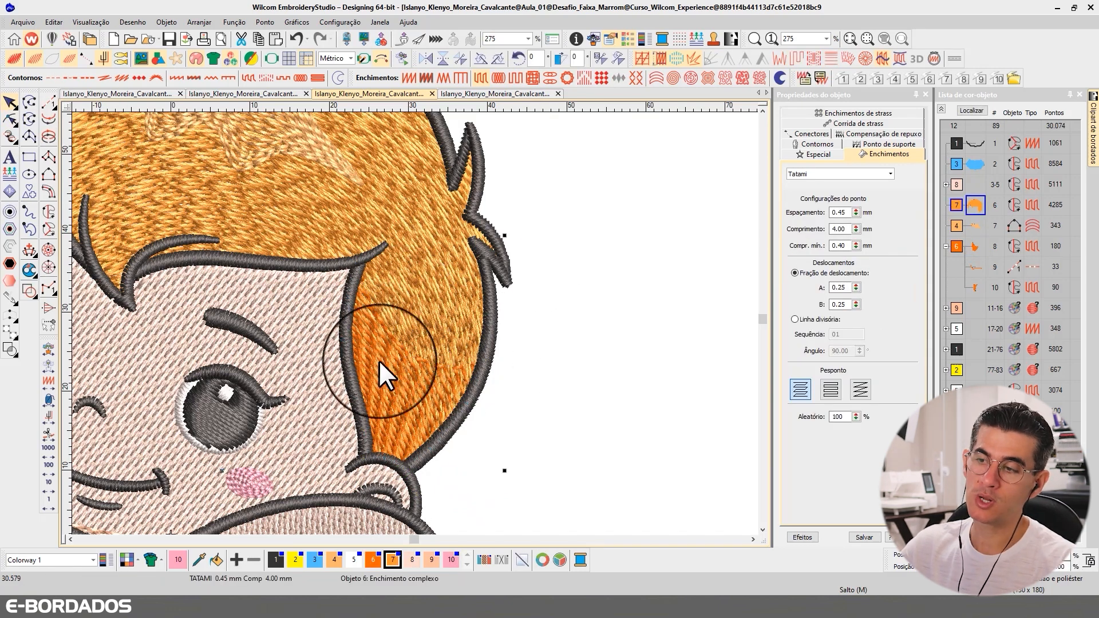
{"action": "left_click", "coordinate": [379, 321]}
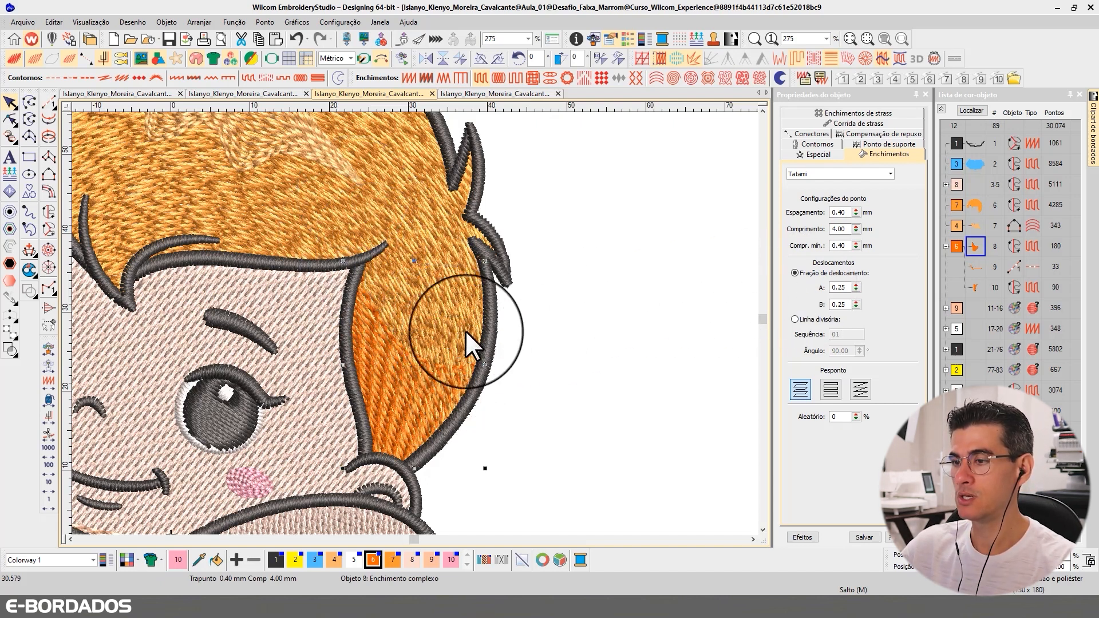
{"action": "key", "text": "t"}
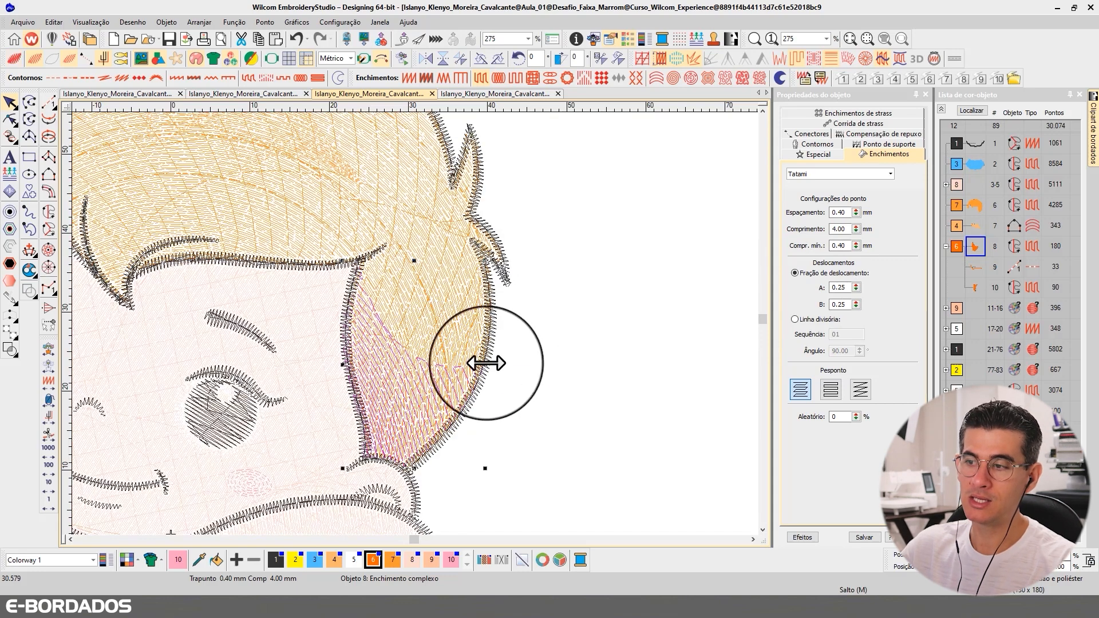
{"action": "key", "text": "t"}
{"action": "left_click", "coordinate": [11, 119]}
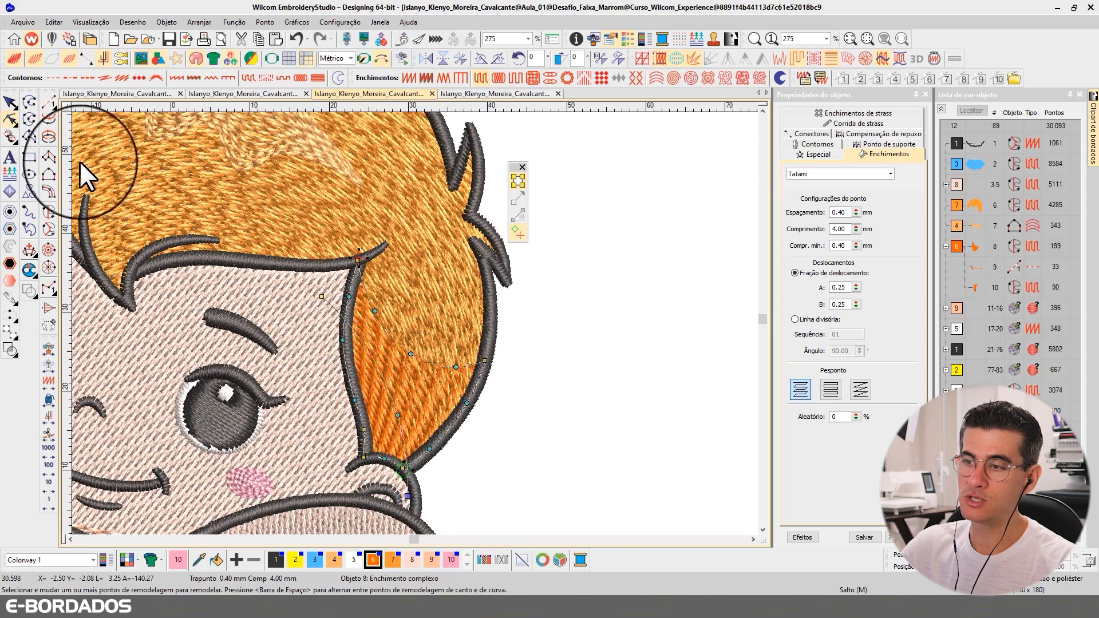
{"action": "left_click", "coordinate": [10, 102]}
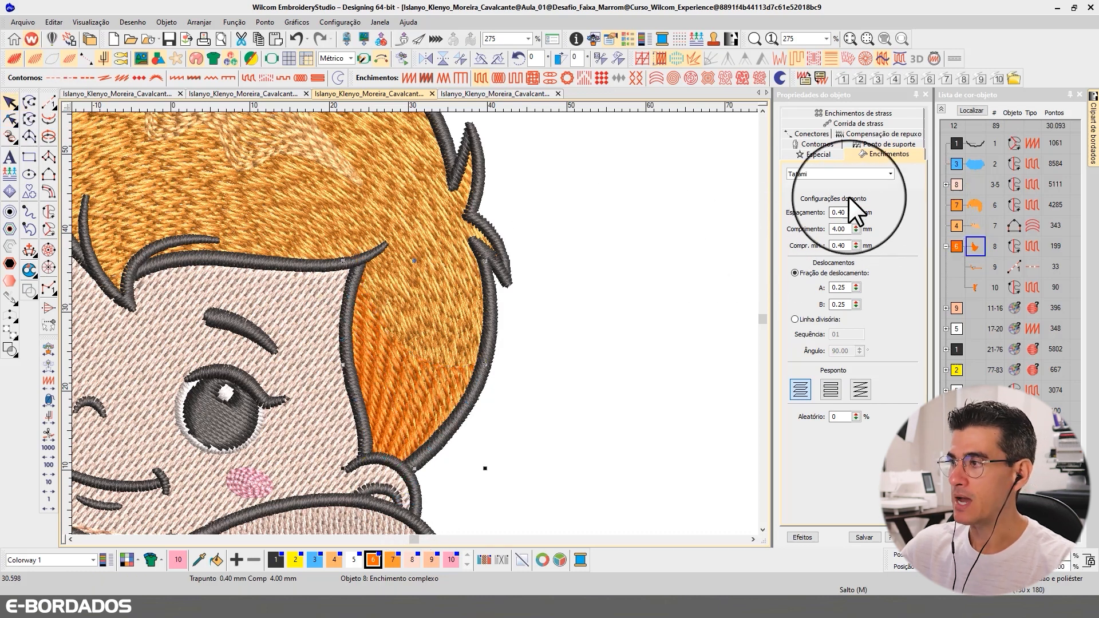
{"action": "left_click", "coordinate": [411, 391]}
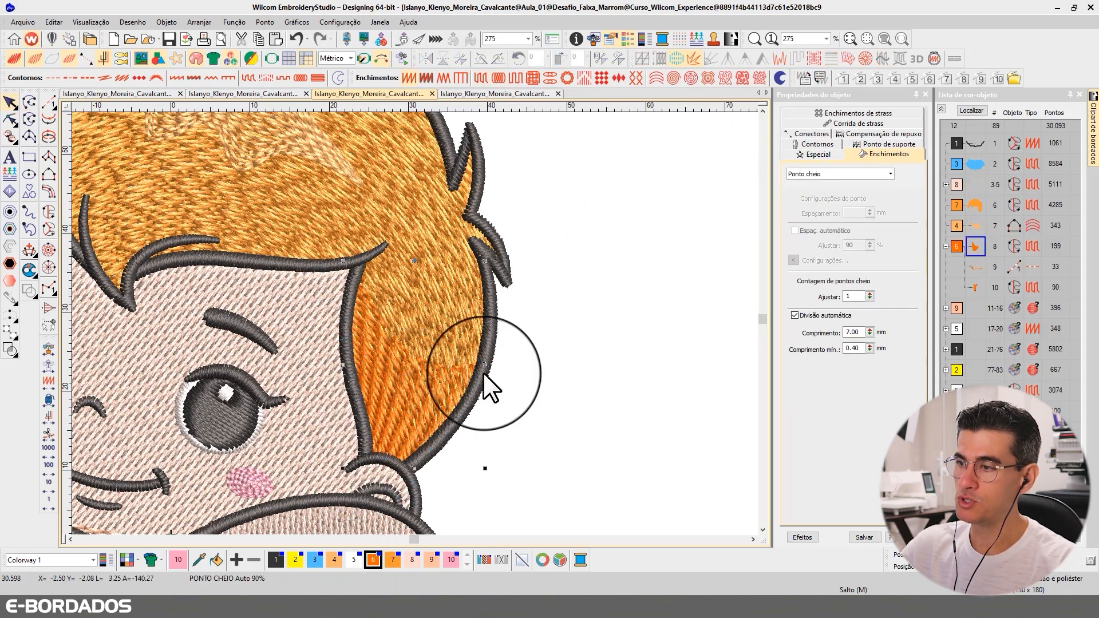
{"action": "left_click", "coordinate": [963, 110]}
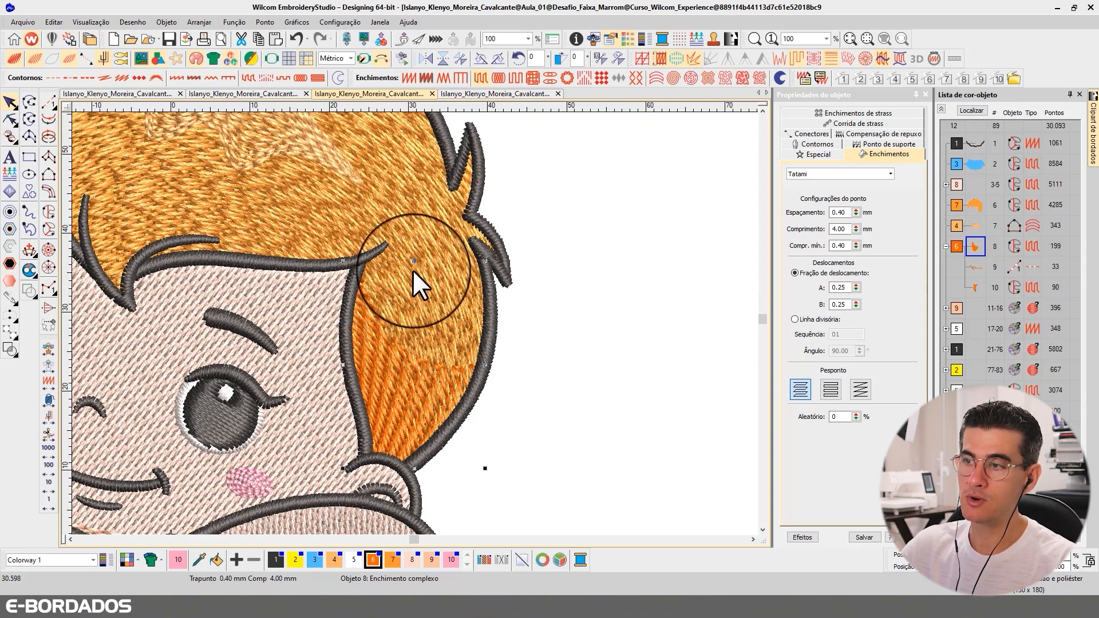
Step: Select the dark hair shading on the opposite side of the head, object 10, and tilt its stitch angle to follow the hair
{"action": "scroll", "coordinate": [376, 376], "scroll_direction": "down", "scroll_amount": 3}
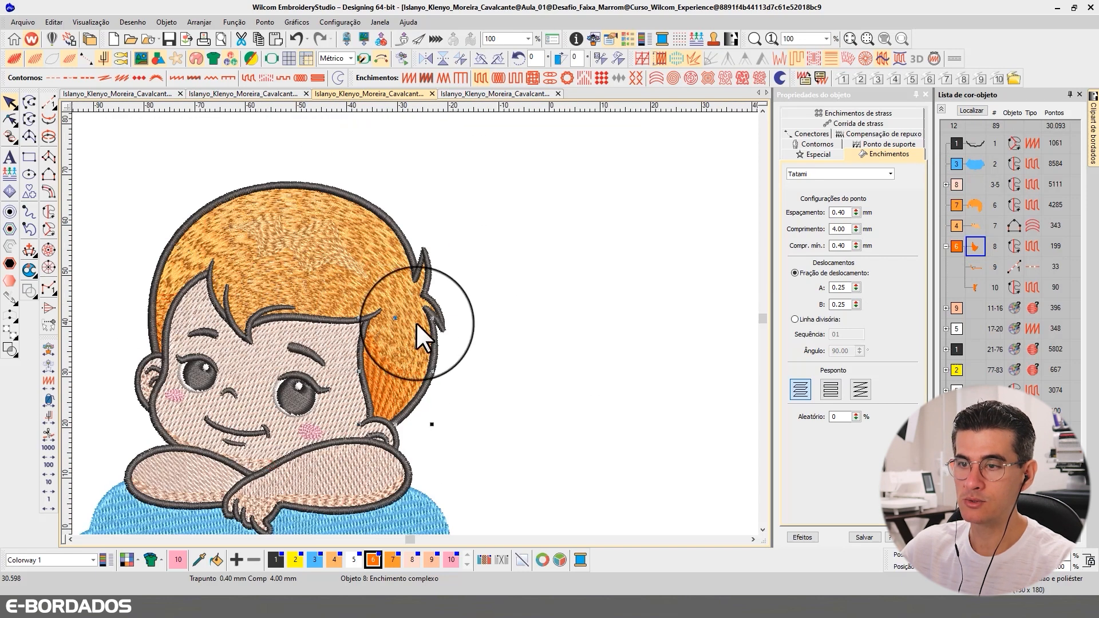
{"action": "scroll", "coordinate": [417, 322], "scroll_direction": "up", "scroll_amount": 3}
{"action": "left_click", "coordinate": [415, 324]}
{"action": "scroll", "coordinate": [413, 322], "scroll_direction": "up", "scroll_amount": 2}
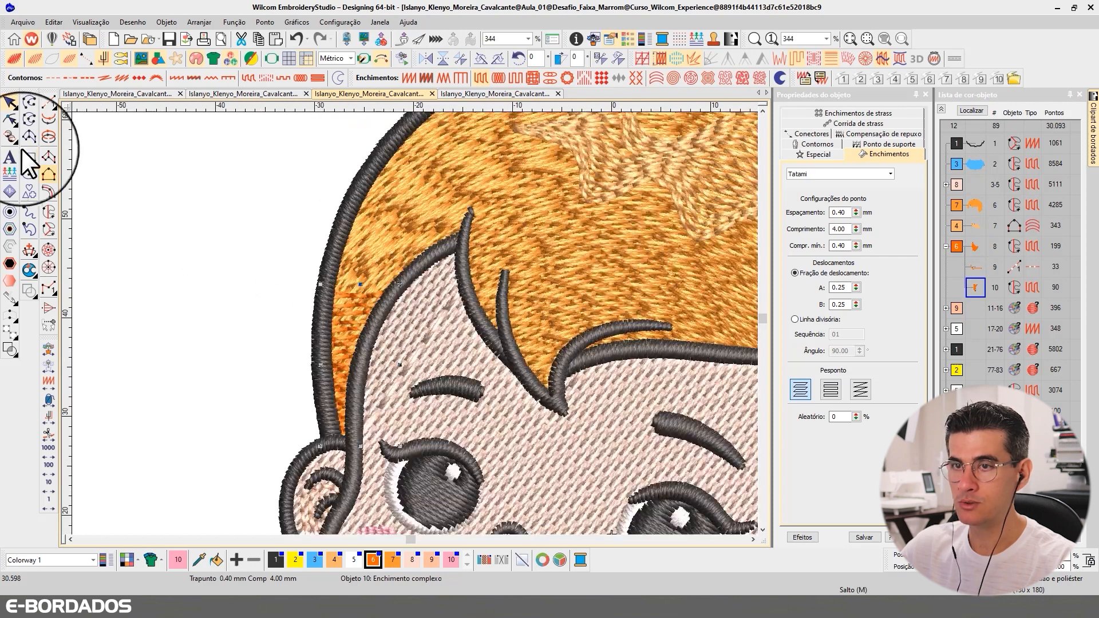
{"action": "left_click", "coordinate": [9, 119]}
{"action": "left_click_drag", "start_coordinate": [449, 363], "coordinate": [435, 297]}
{"action": "left_click_drag", "start_coordinate": [274, 366], "coordinate": [302, 429]}
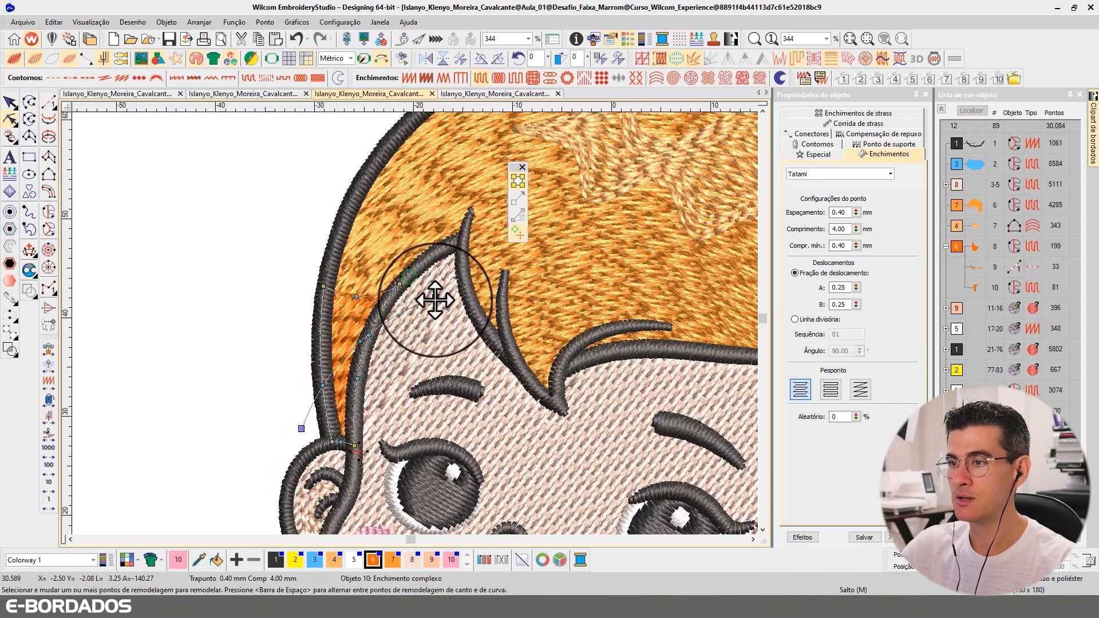
{"action": "left_click_drag", "start_coordinate": [436, 297], "coordinate": [436, 287]}
{"action": "left_click", "coordinate": [11, 103]}
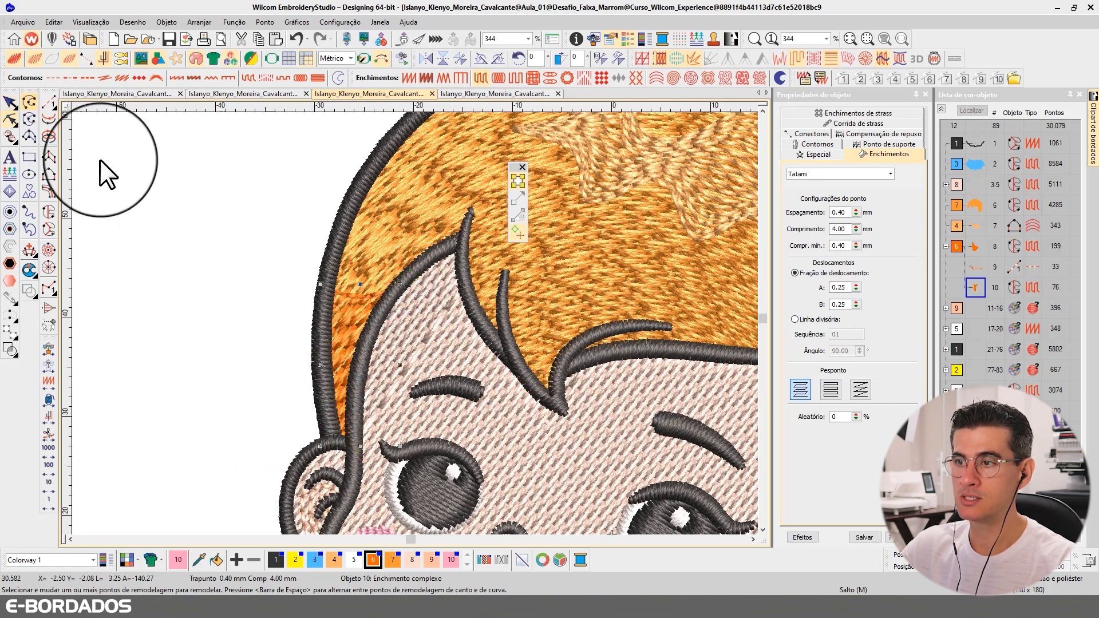
Step: Select the dark skin shading objects 11-16 of colour 9 and examine them on the face and in the whole design
{"action": "scroll", "coordinate": [417, 323], "scroll_direction": "down", "scroll_amount": 4}
{"action": "scroll", "coordinate": [596, 301], "scroll_direction": "down", "scroll_amount": 2}
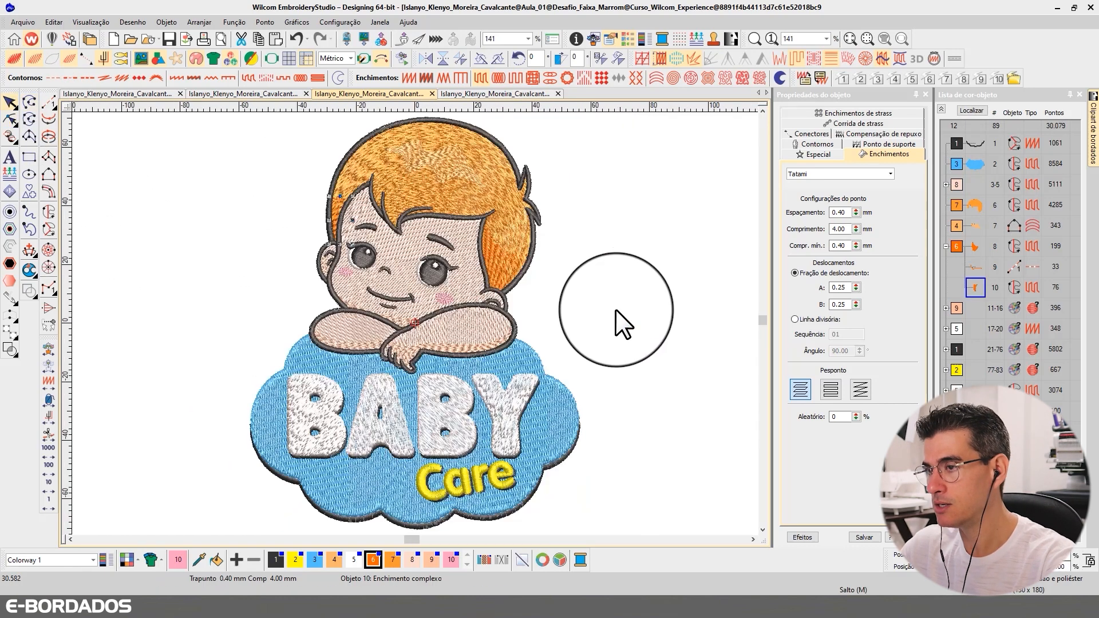
{"action": "left_click", "coordinate": [595, 234]}
{"action": "key", "text": "b"}
{"action": "left_click_drag", "start_coordinate": [315, 147], "coordinate": [578, 341]}
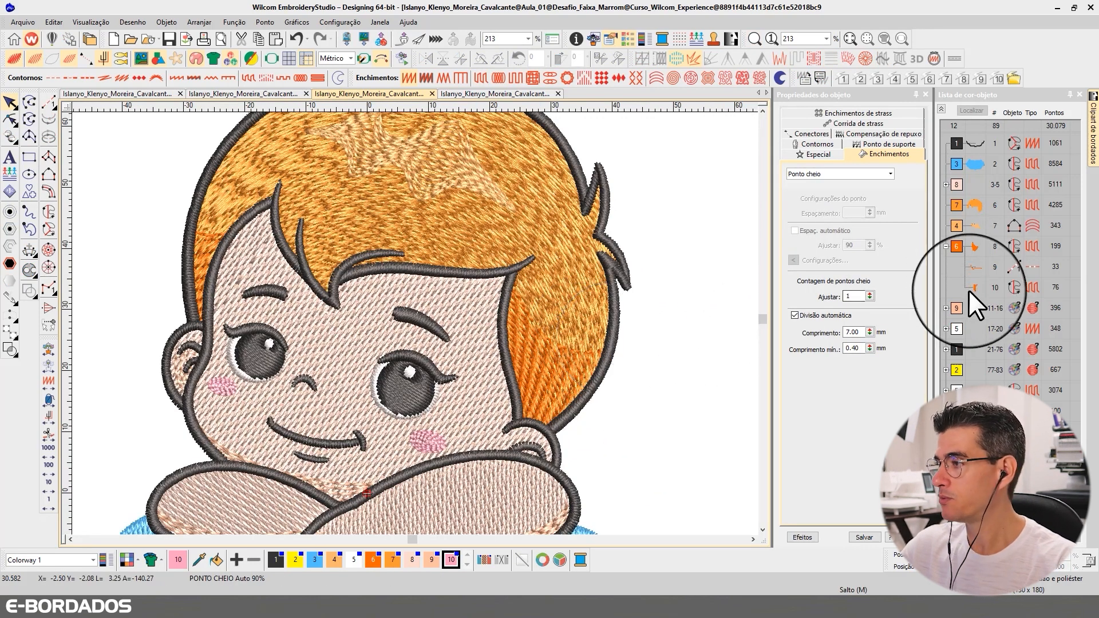
{"action": "left_click", "coordinate": [946, 245]}
{"action": "left_click", "coordinate": [958, 268]}
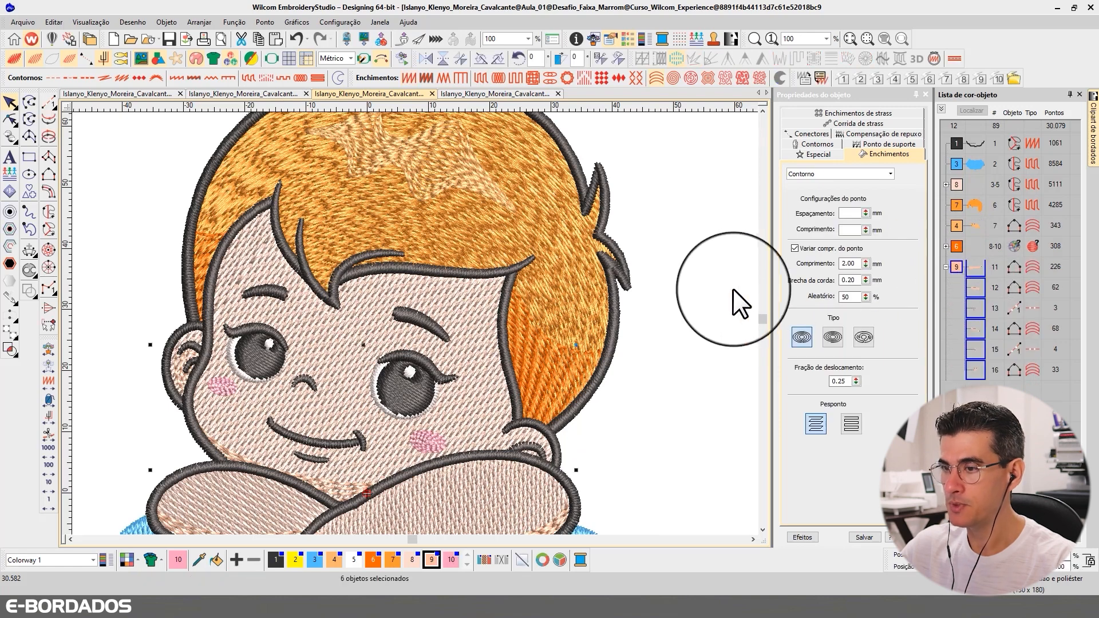
{"action": "key", "text": "0"}
{"action": "left_click", "coordinate": [971, 111]}
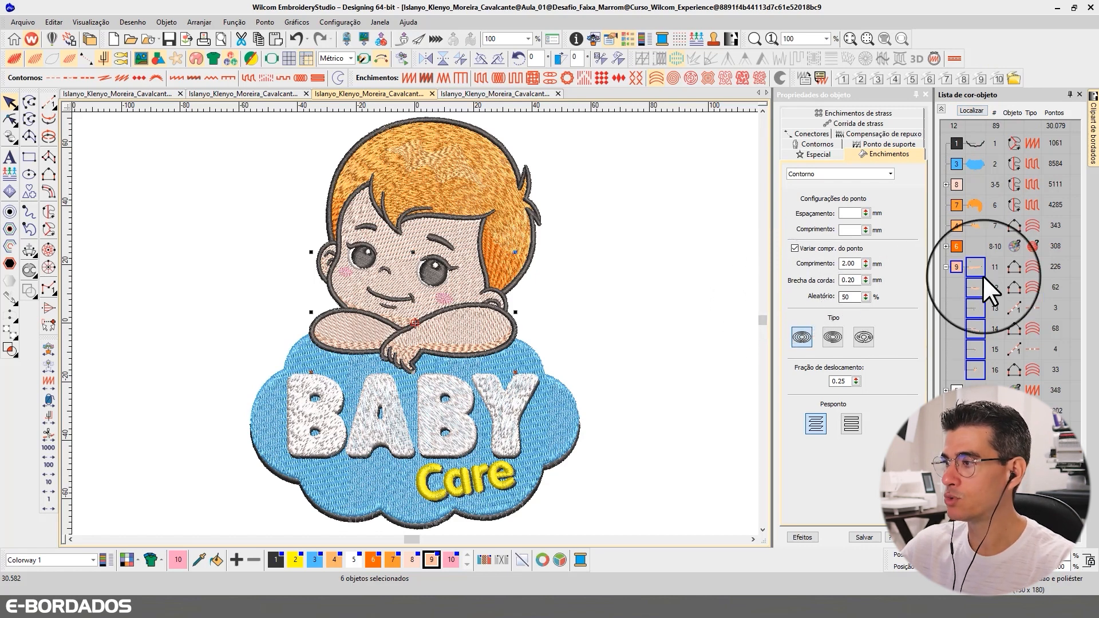
{"action": "left_click", "coordinate": [941, 108]}
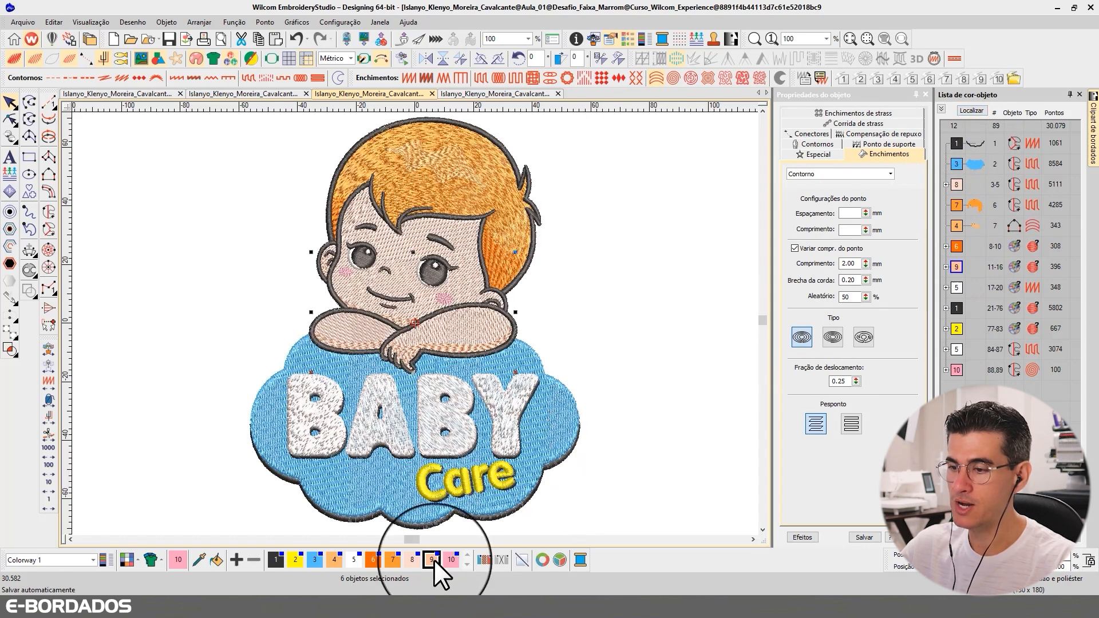
Step: Change thread colour 9, "PELE ESCURO", to a darker custom orange shade for the skin shading
{"action": "double_click", "coordinate": [430, 561]}
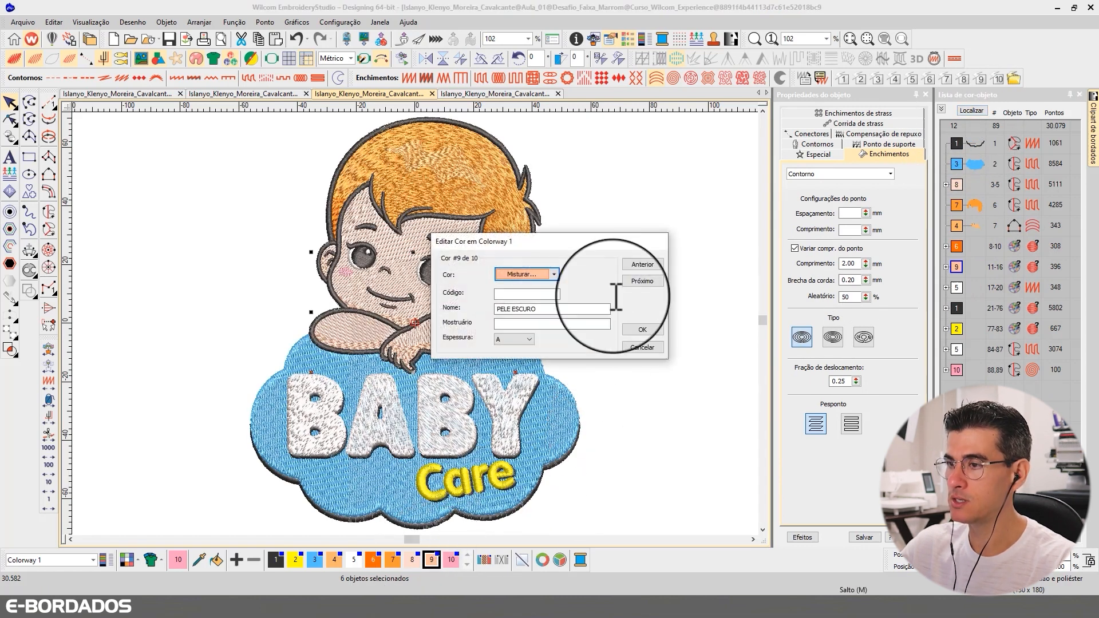
{"action": "left_click", "coordinate": [554, 275]}
{"action": "left_click", "coordinate": [543, 348]}
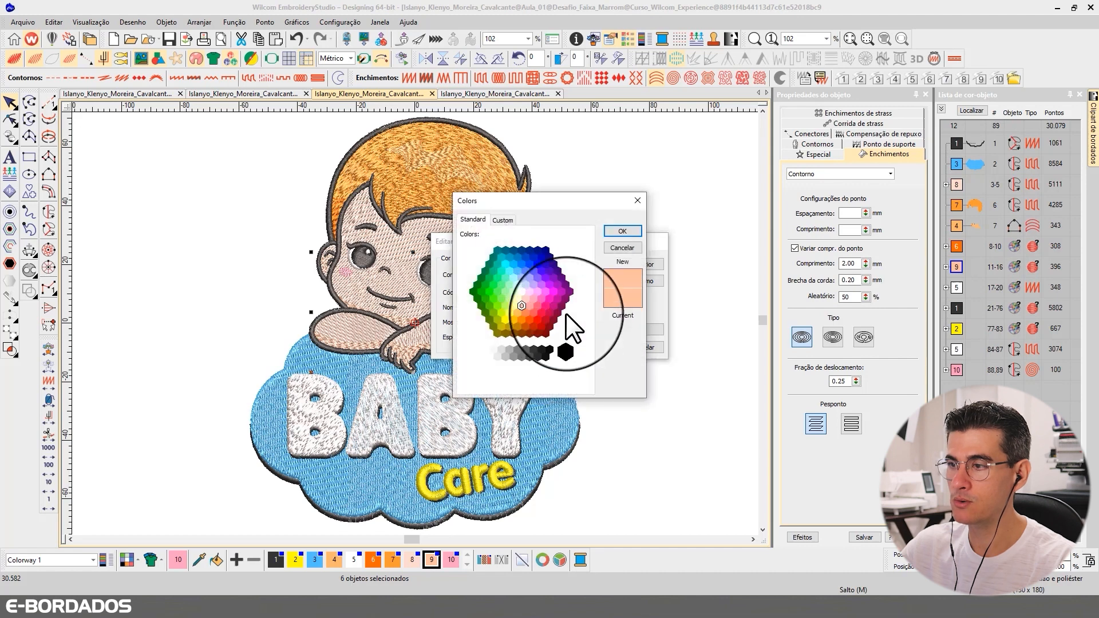
{"action": "left_click", "coordinate": [502, 220]}
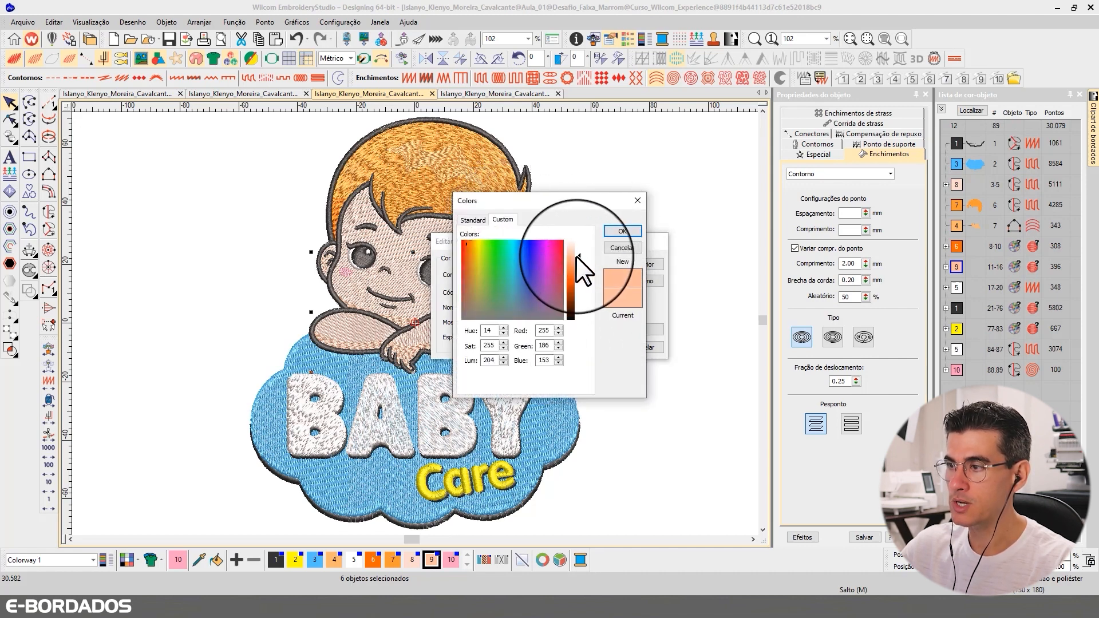
{"action": "left_click", "coordinate": [622, 231]}
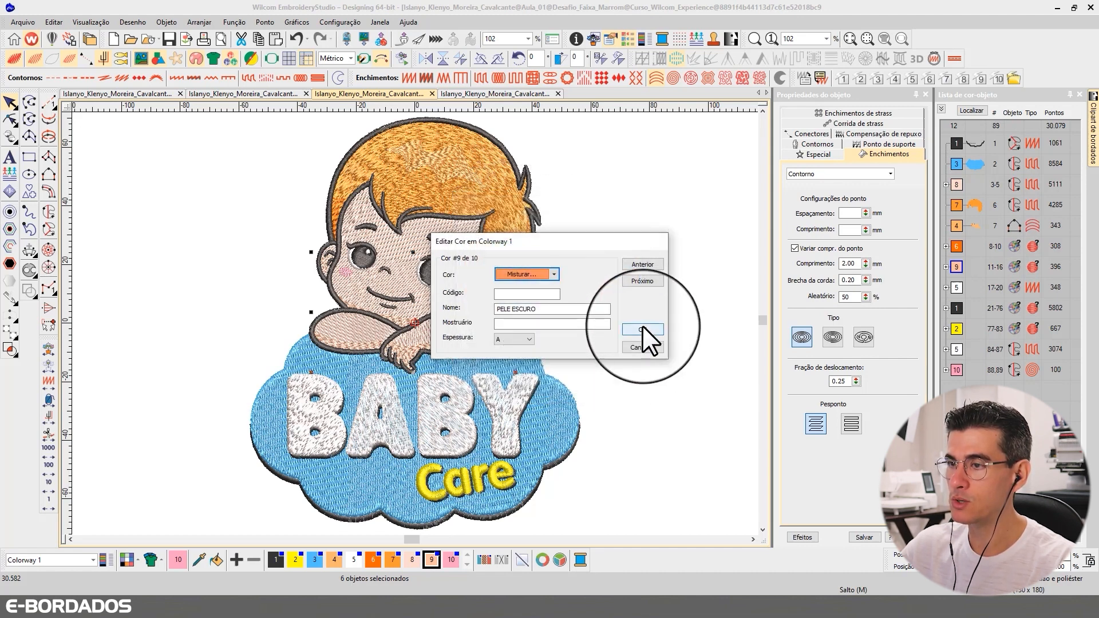
{"action": "left_click", "coordinate": [642, 329]}
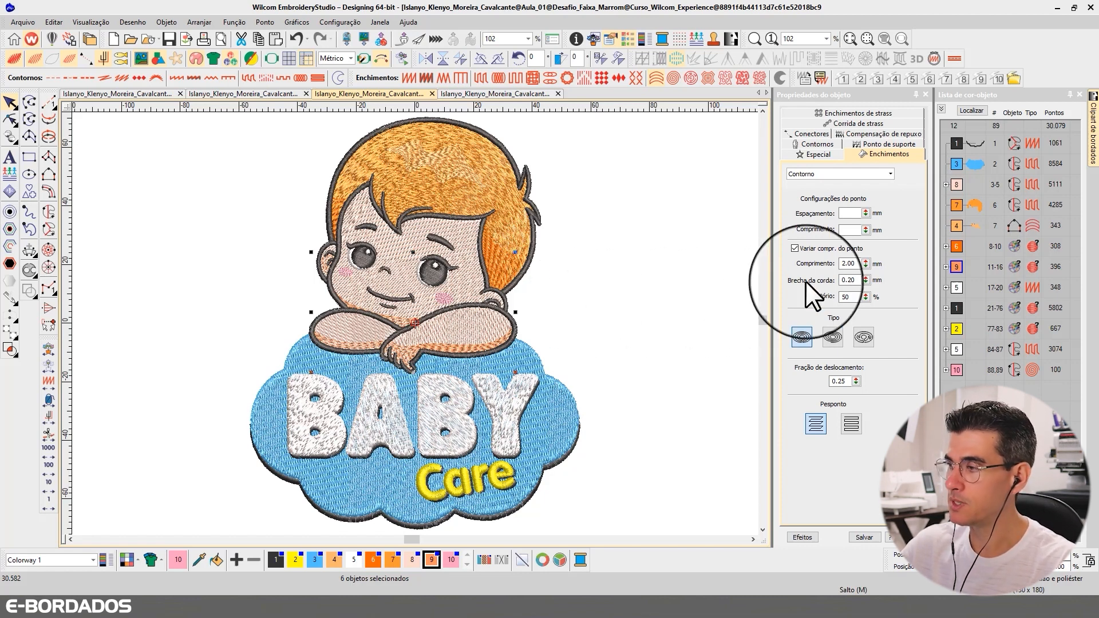
Step: Isolate the white eye stitches, objects 17-20, to check them, and show the whole design again
{"action": "left_click", "coordinate": [960, 286]}
{"action": "left_click", "coordinate": [971, 111]}
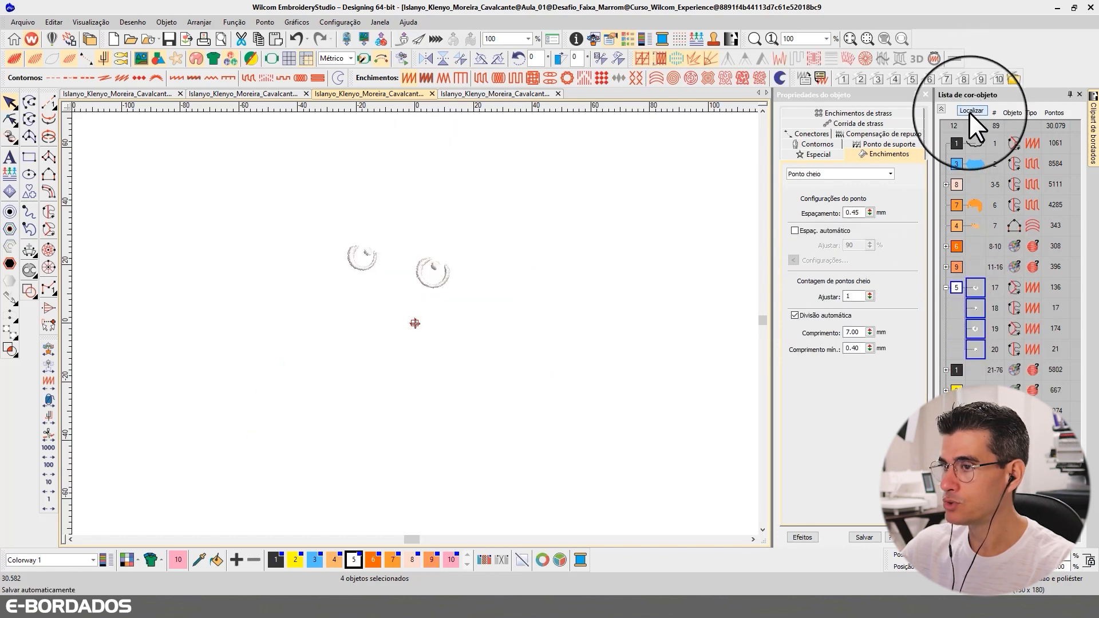
{"action": "left_click", "coordinate": [969, 112]}
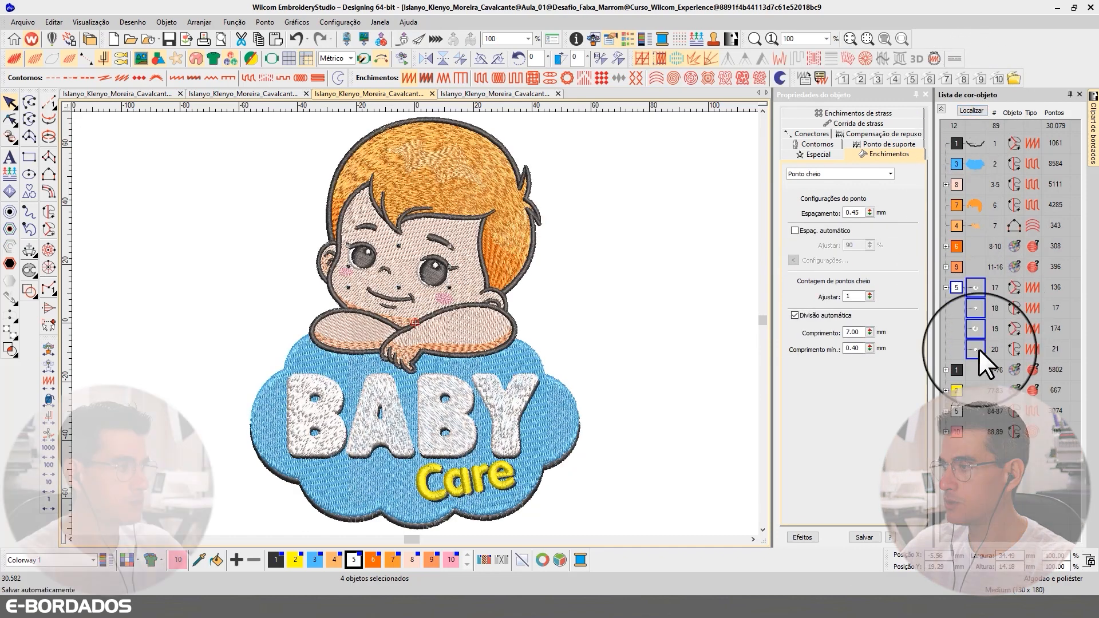
Step: Isolate the black outlines and lettering shadows, objects 21-76, then restore the full design and collapse the object list
{"action": "left_click", "coordinate": [954, 369]}
{"action": "left_click", "coordinate": [983, 110]}
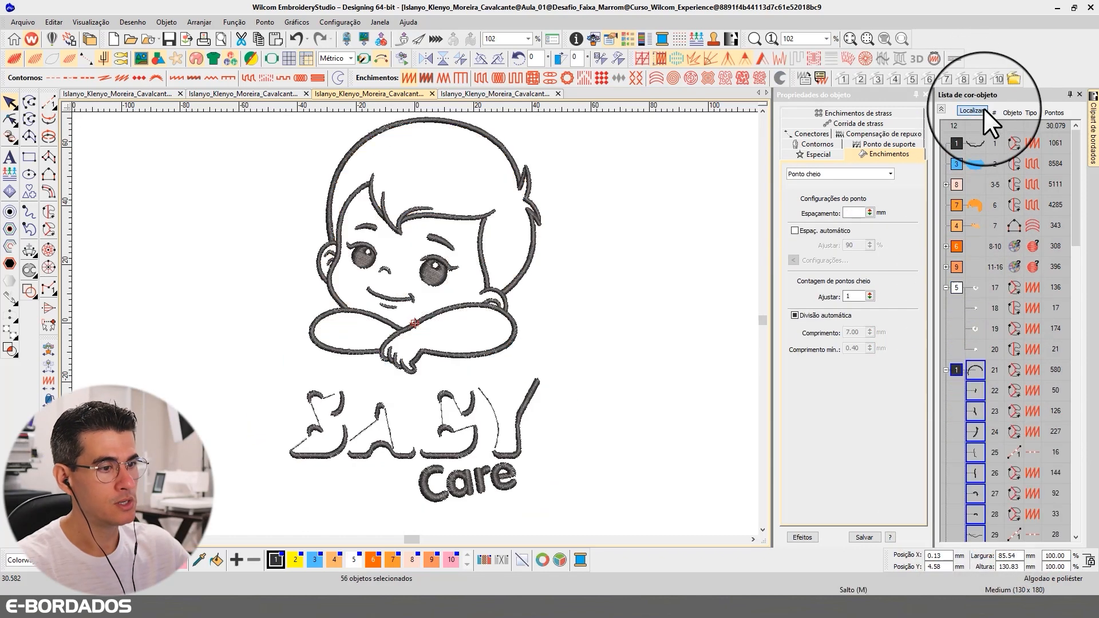
{"action": "left_click", "coordinate": [983, 108]}
{"action": "left_click", "coordinate": [983, 108]}
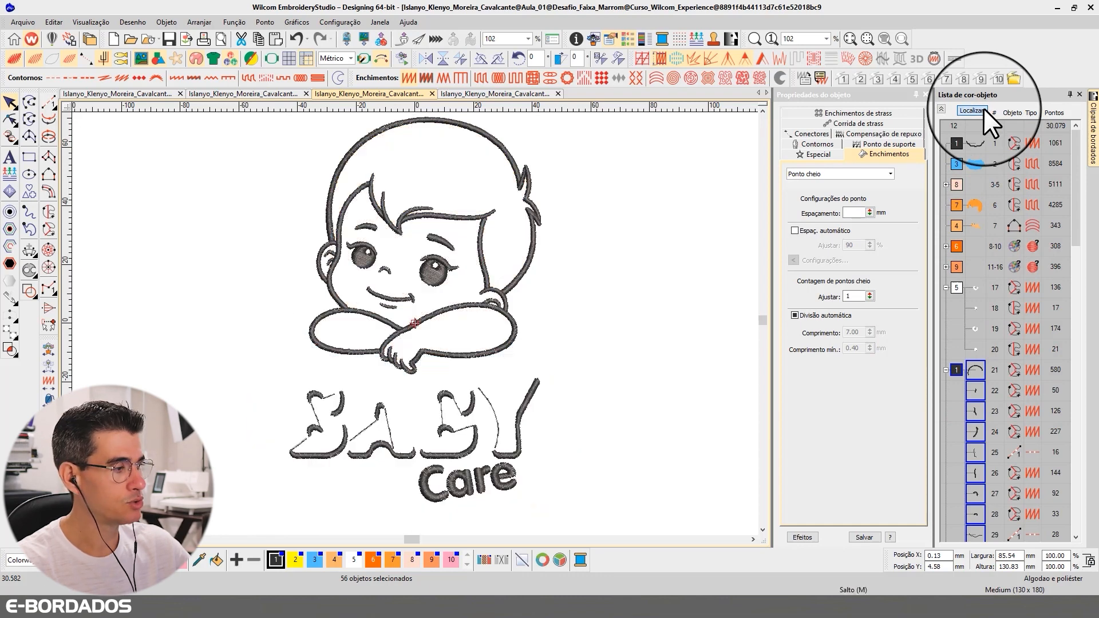
{"action": "left_click", "coordinate": [983, 108]}
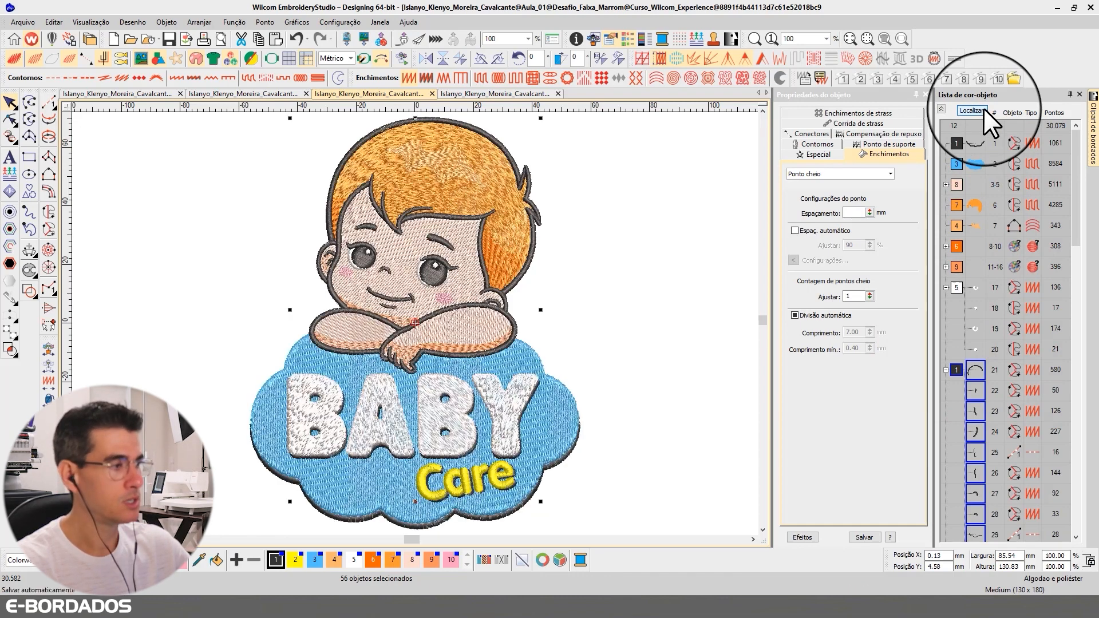
{"action": "left_click", "coordinate": [942, 108]}
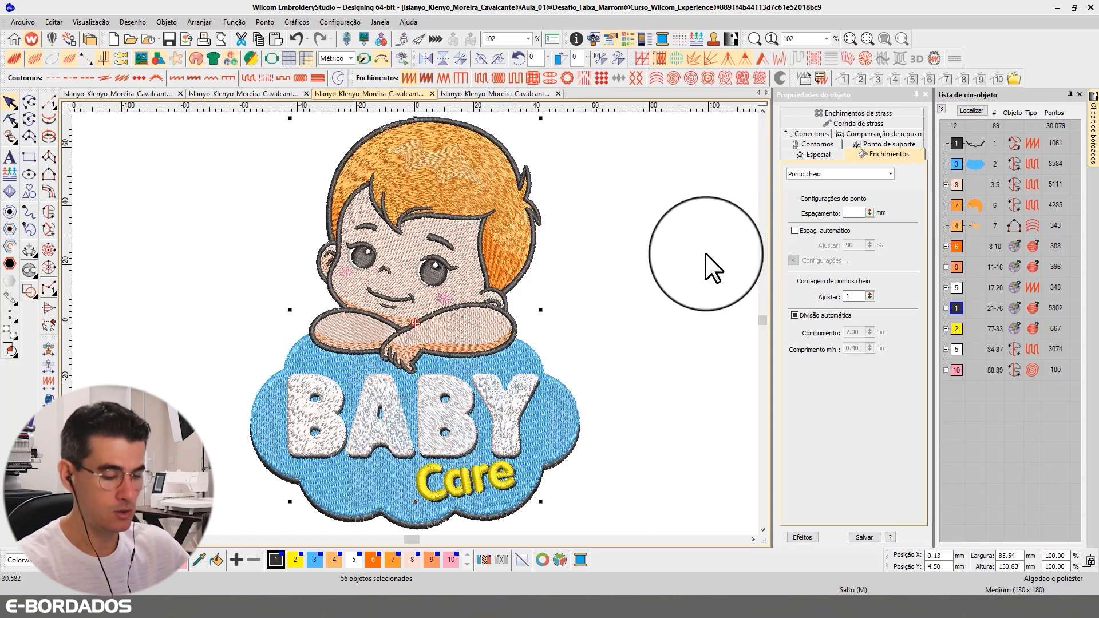
Step: Clear the selection and examine the whole design's stitches without the realistic view
{"action": "left_click", "coordinate": [584, 286]}
{"action": "key", "text": "t"}
{"action": "left_click", "coordinate": [565, 227]}
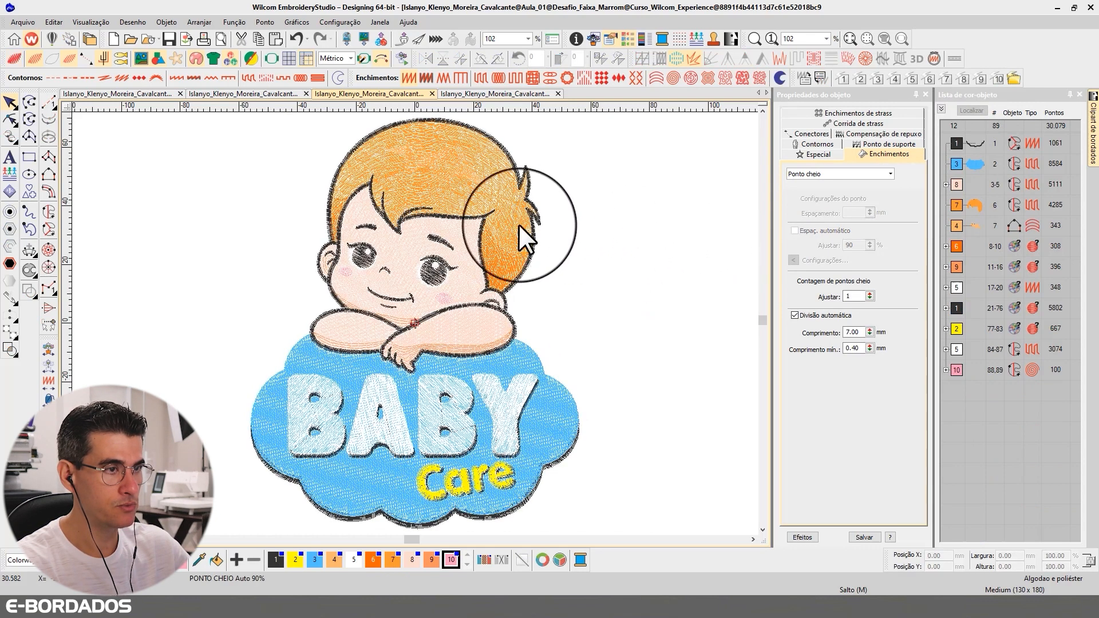
Step: Isolate the yellow "Care" lettering, objects 77-83, and examine it within the whole design
{"action": "left_click", "coordinate": [955, 329]}
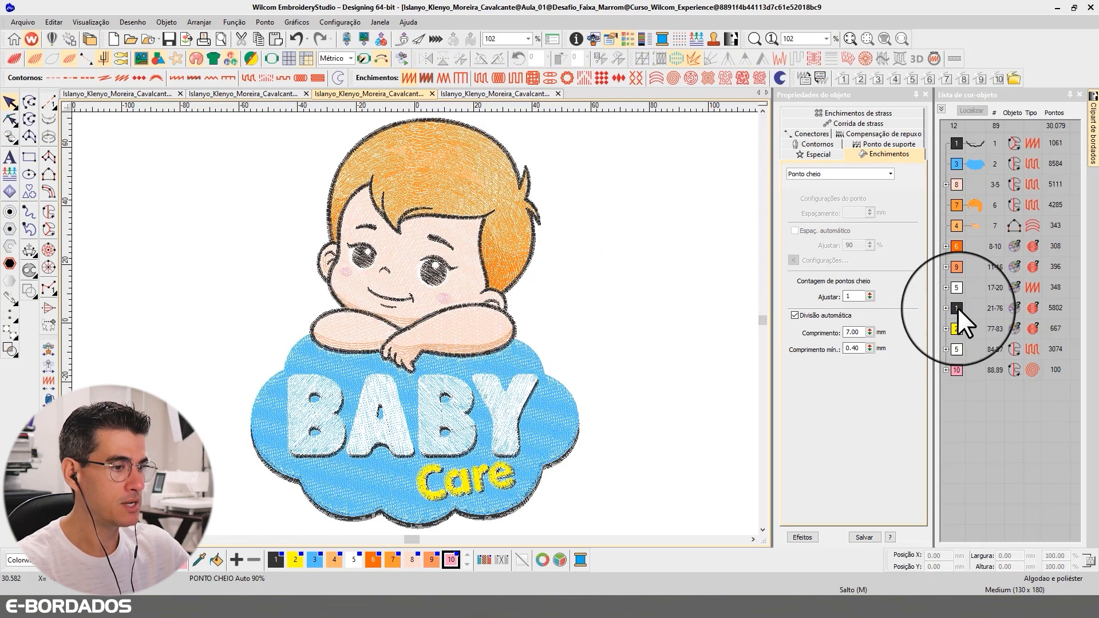
{"action": "left_click", "coordinate": [971, 111]}
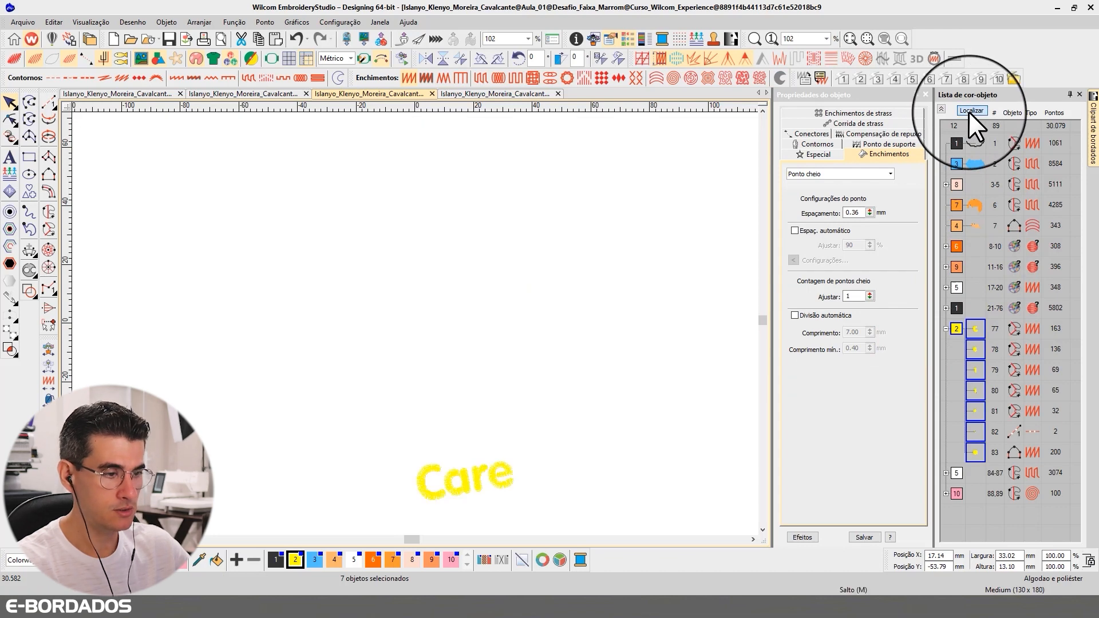
{"action": "left_click", "coordinate": [971, 110]}
{"action": "scroll", "coordinate": [488, 392], "scroll_direction": "up", "scroll_amount": 2}
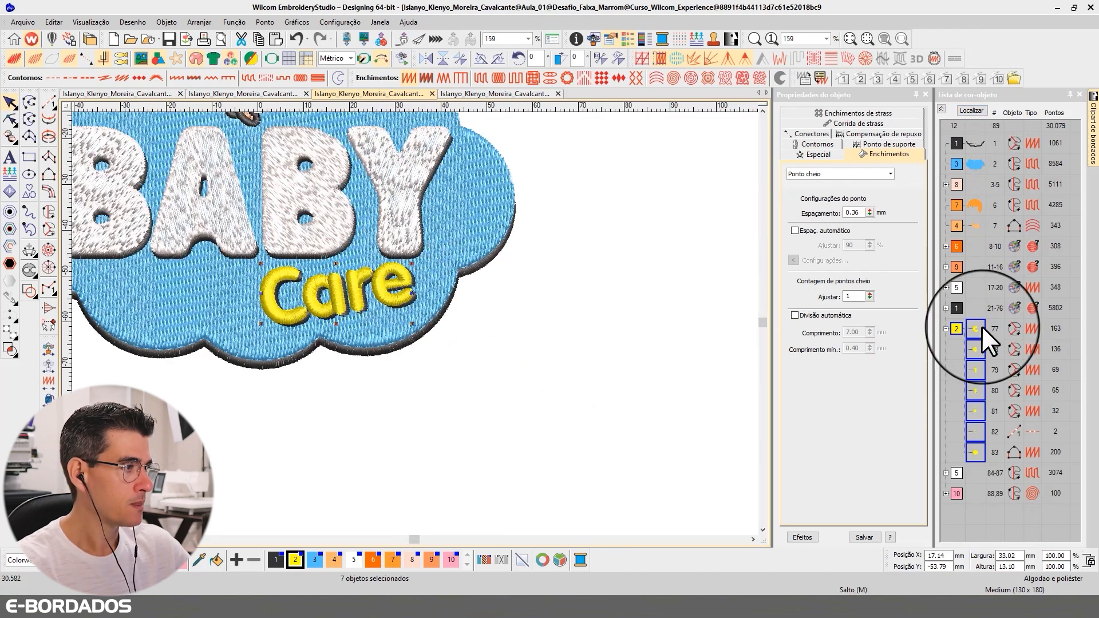
Step: Compare the black shadows of "BABY" and "Care" with the finished lettering by alternately isolating objects 21-76
{"action": "left_click", "coordinate": [956, 308]}
{"action": "left_click", "coordinate": [976, 111]}
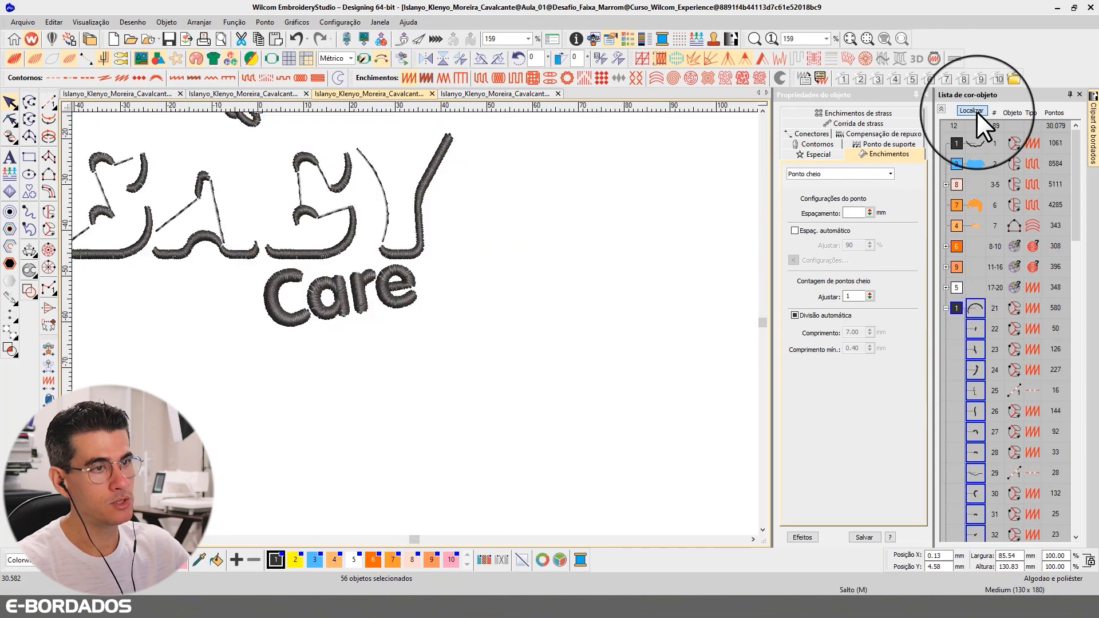
{"action": "left_click", "coordinate": [977, 111]}
{"action": "left_click", "coordinate": [976, 111]}
{"action": "left_click", "coordinate": [976, 111]}
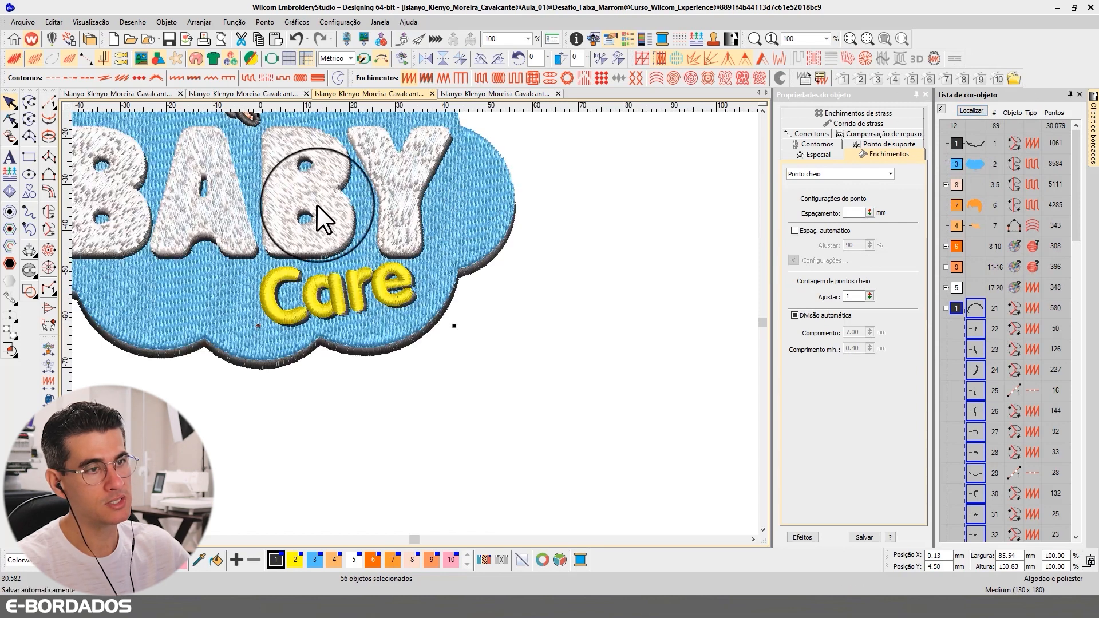
{"action": "left_click", "coordinate": [968, 111]}
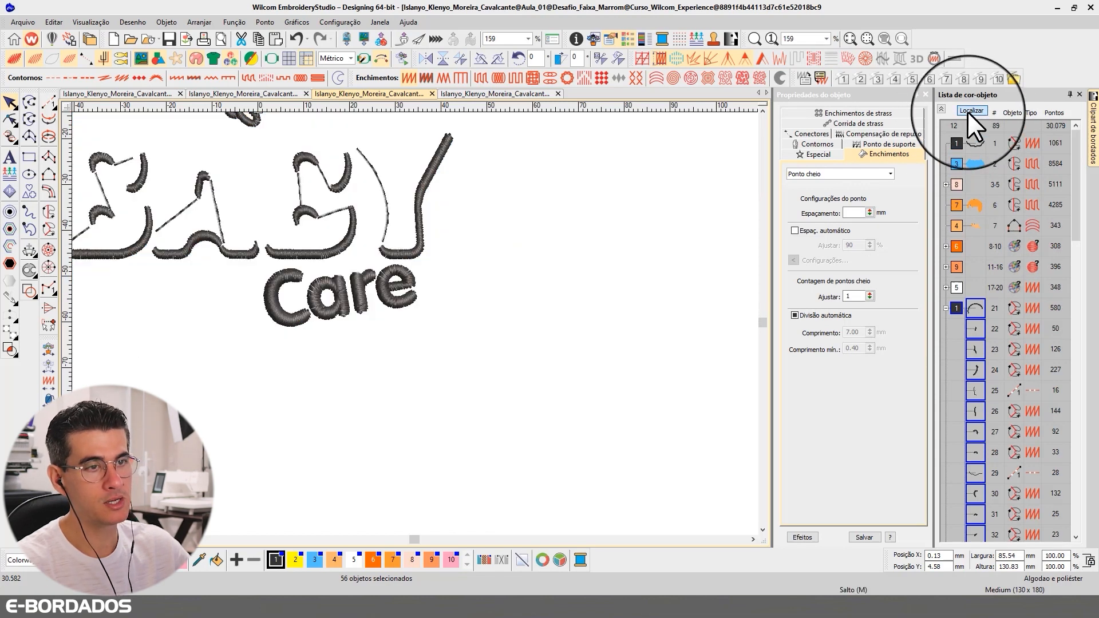
{"action": "left_click", "coordinate": [968, 111]}
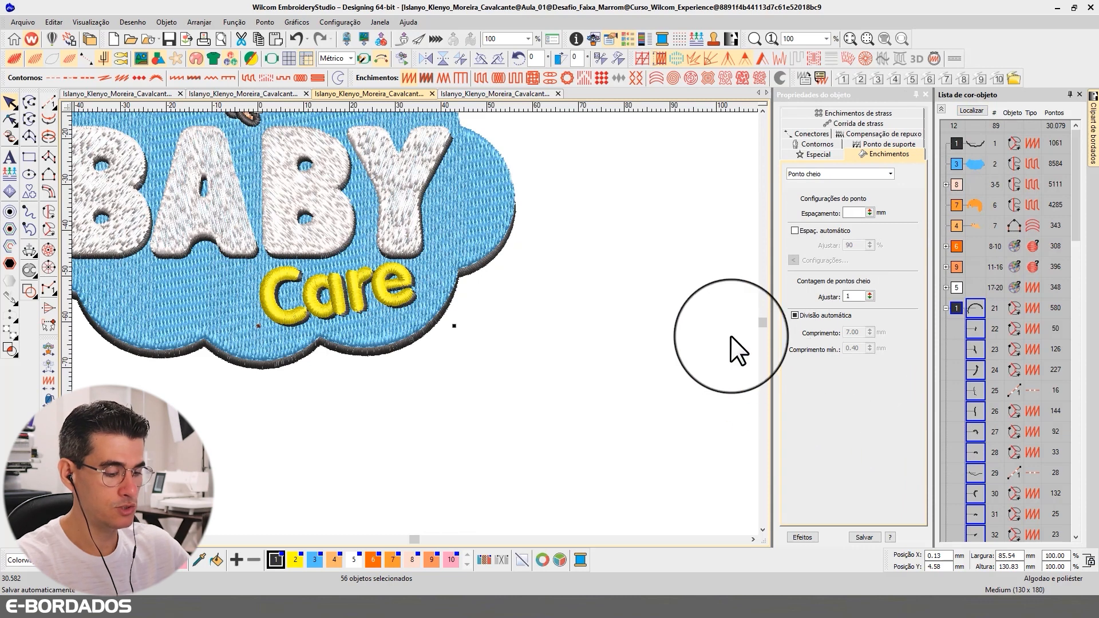
{"action": "left_click", "coordinate": [940, 110]}
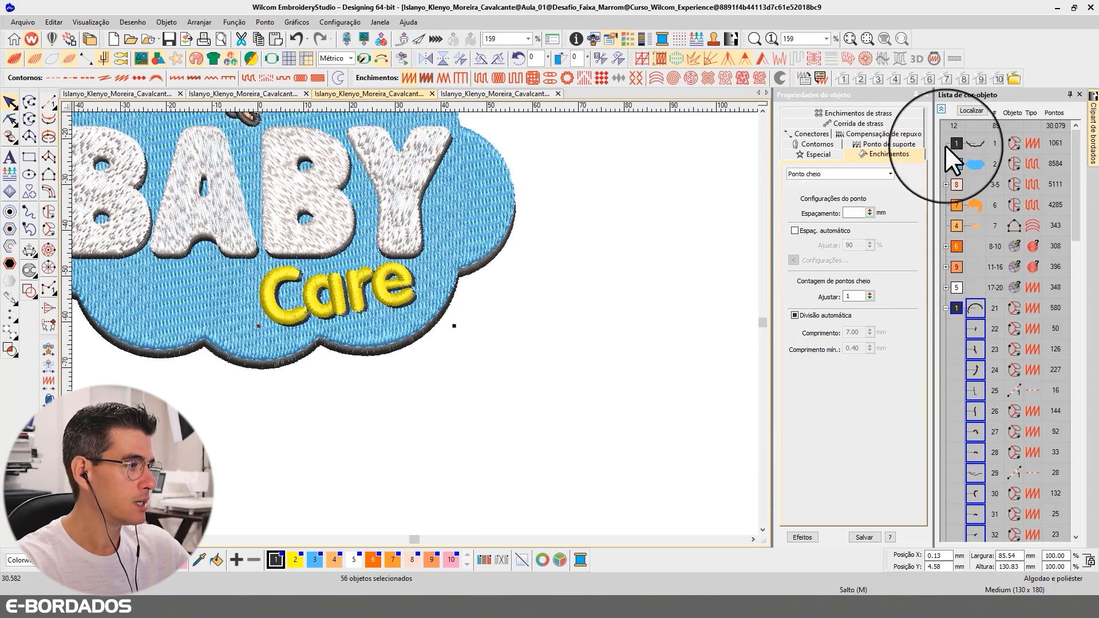
Step: Select the white "BABY" letters, objects 84-87, and check them in isolation and in the full design
{"action": "left_click", "coordinate": [955, 345]}
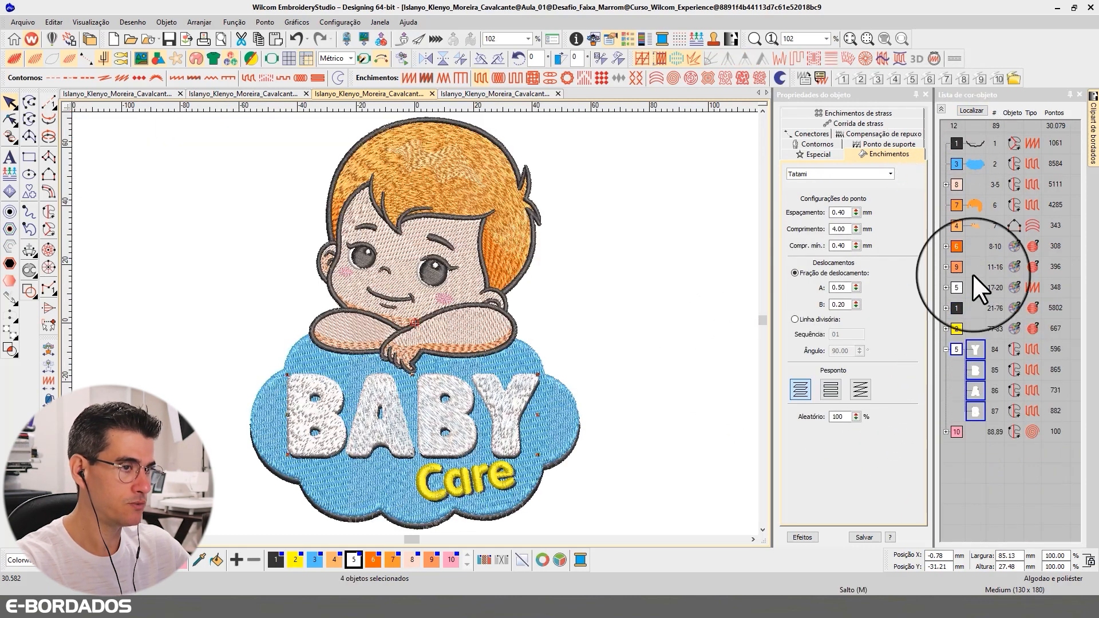
{"action": "left_click", "coordinate": [971, 110]}
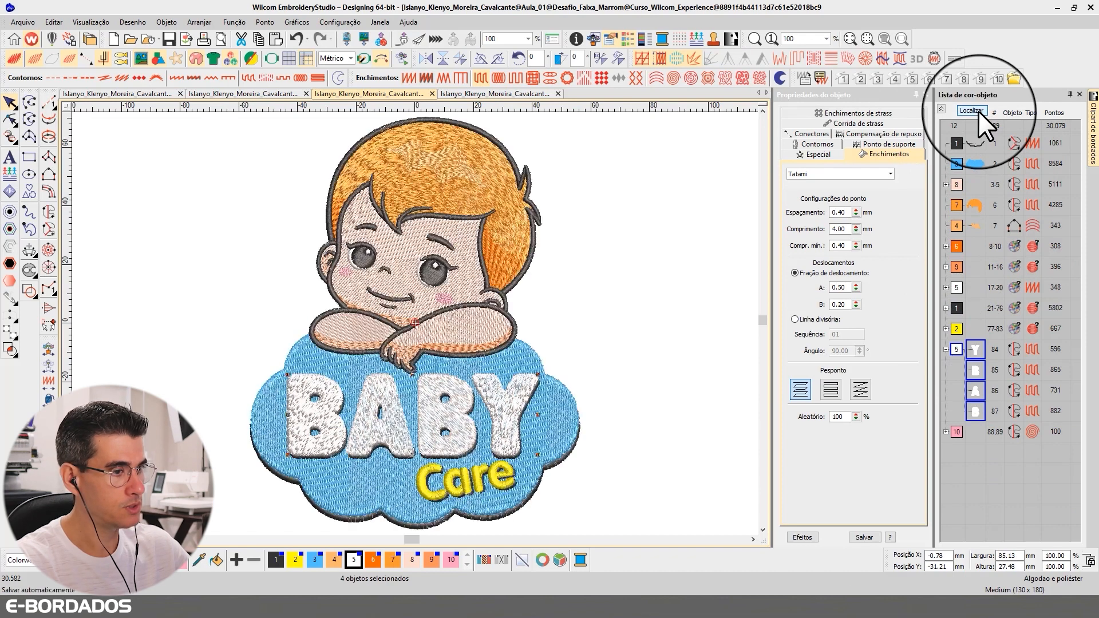
{"action": "left_click", "coordinate": [978, 111]}
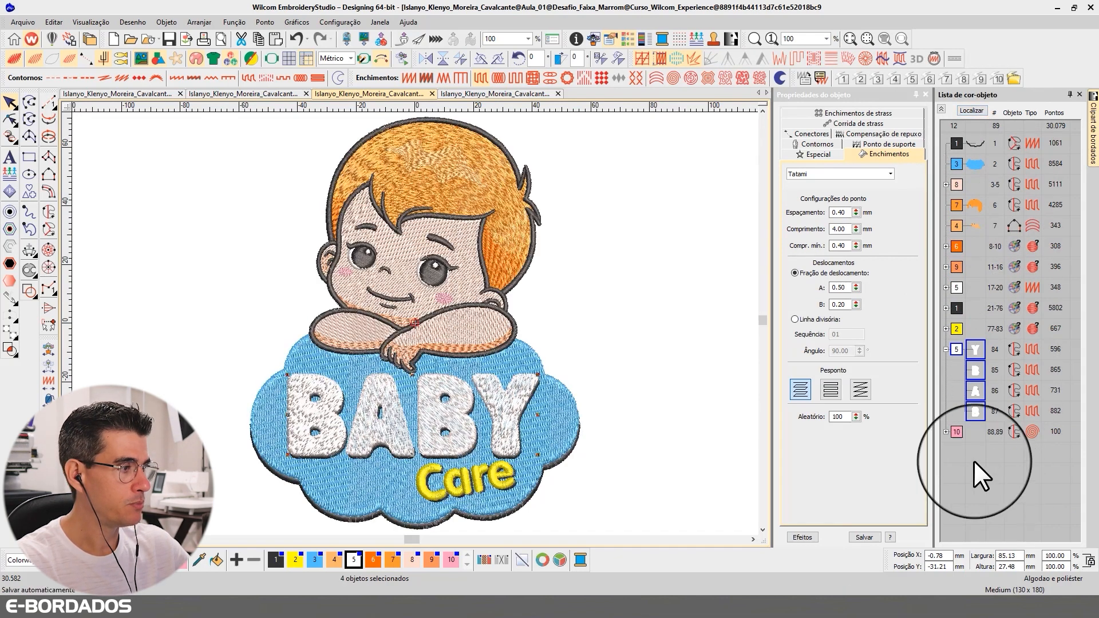
Step: Select the pink cheeks, objects 88 and 89, and set their spiral fill spacing to 2.00 mm
{"action": "left_click", "coordinate": [956, 432]}
{"action": "left_click", "coordinate": [974, 110]}
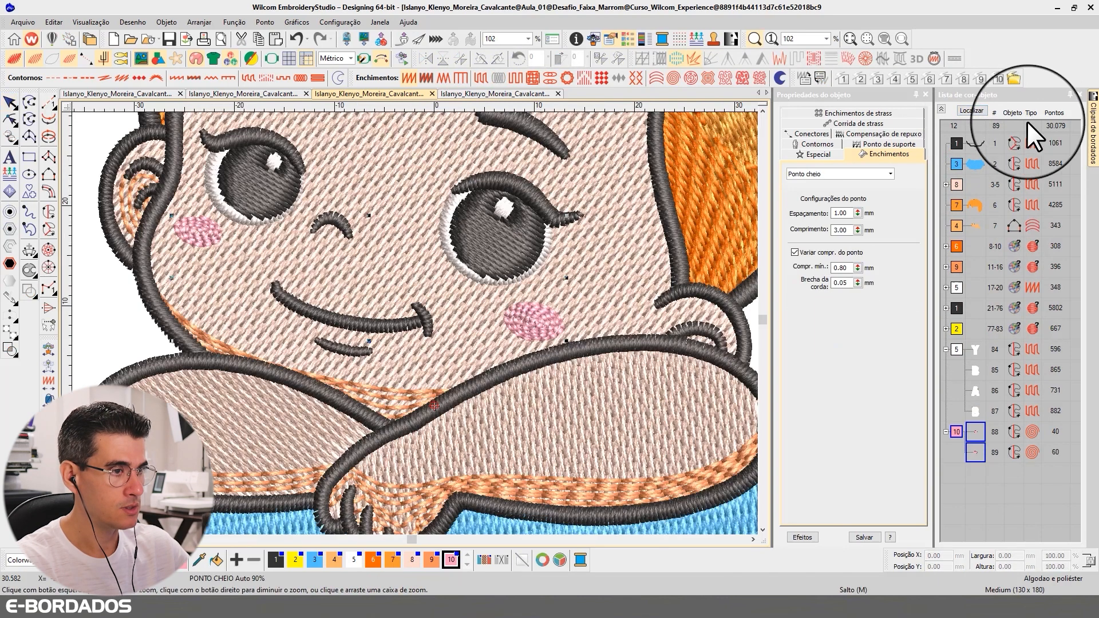
{"action": "left_click", "coordinate": [979, 108]}
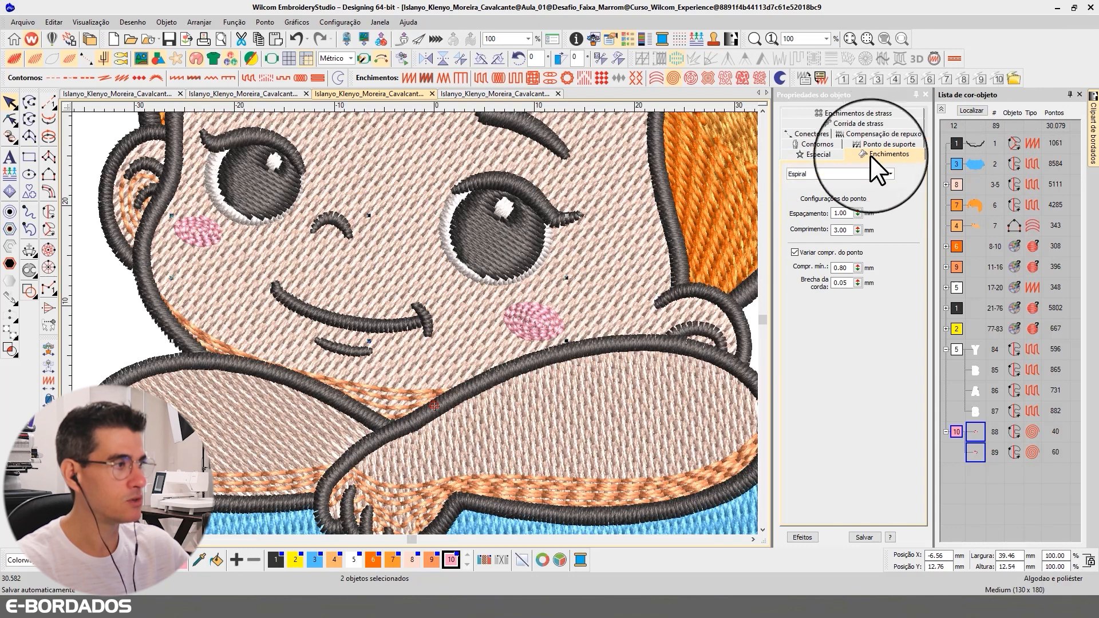
{"action": "double_click", "coordinate": [848, 217]}
{"action": "type", "text": "2"}
{"action": "key", "text": "Return"}
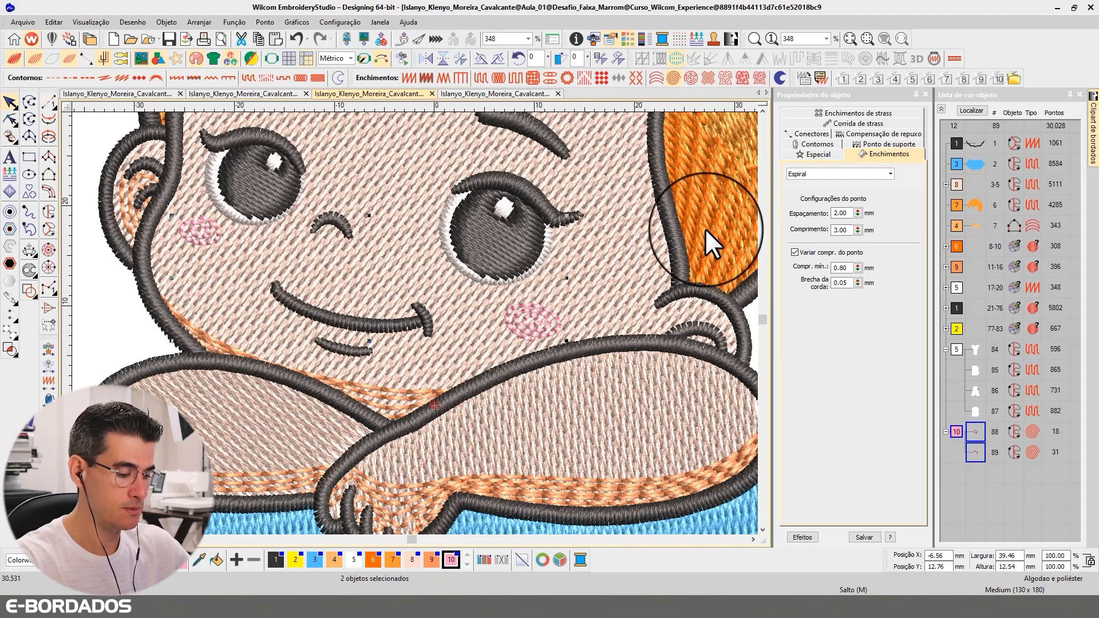
{"action": "key", "text": "0"}
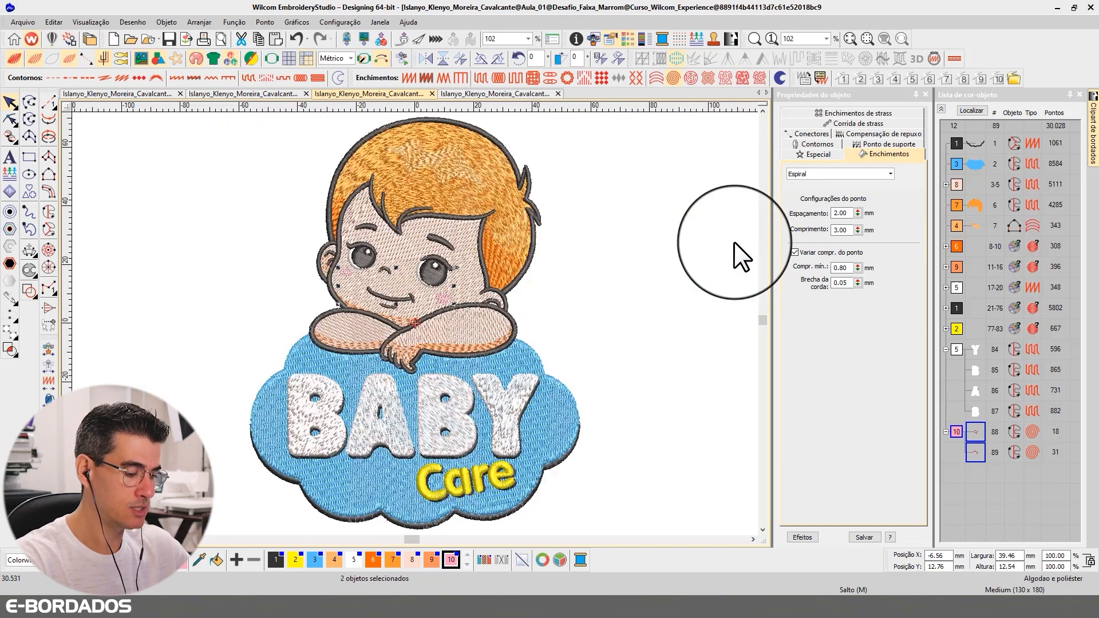
{"action": "left_click", "coordinate": [640, 241]}
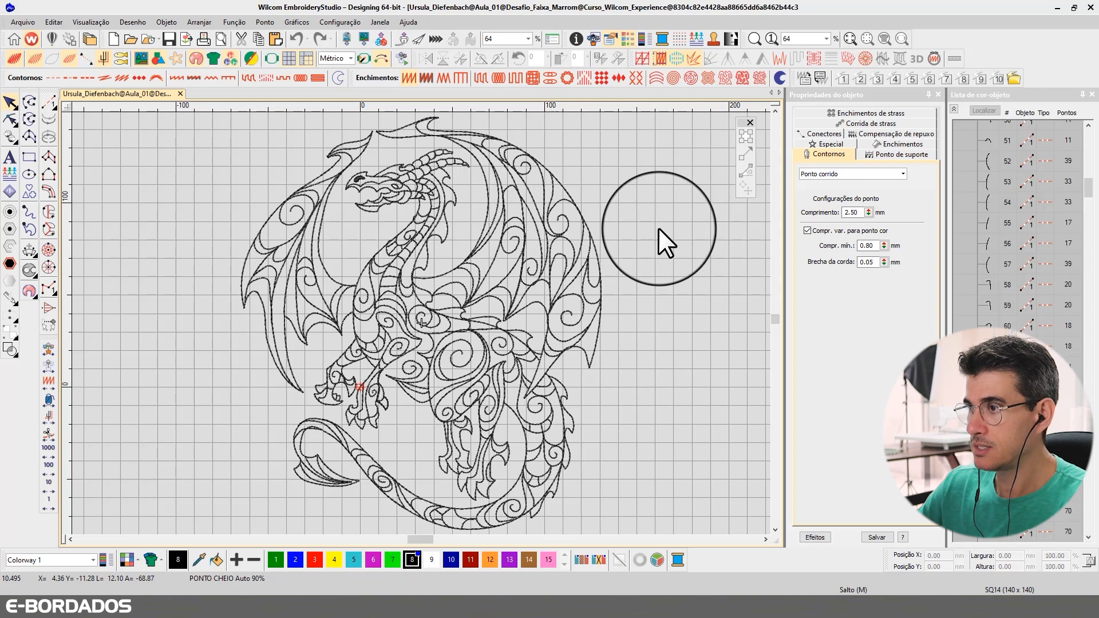
Step: Select the entire dragon line design to check its size, deselect it and look through its object list
{"action": "key", "text": "ctrl+a"}
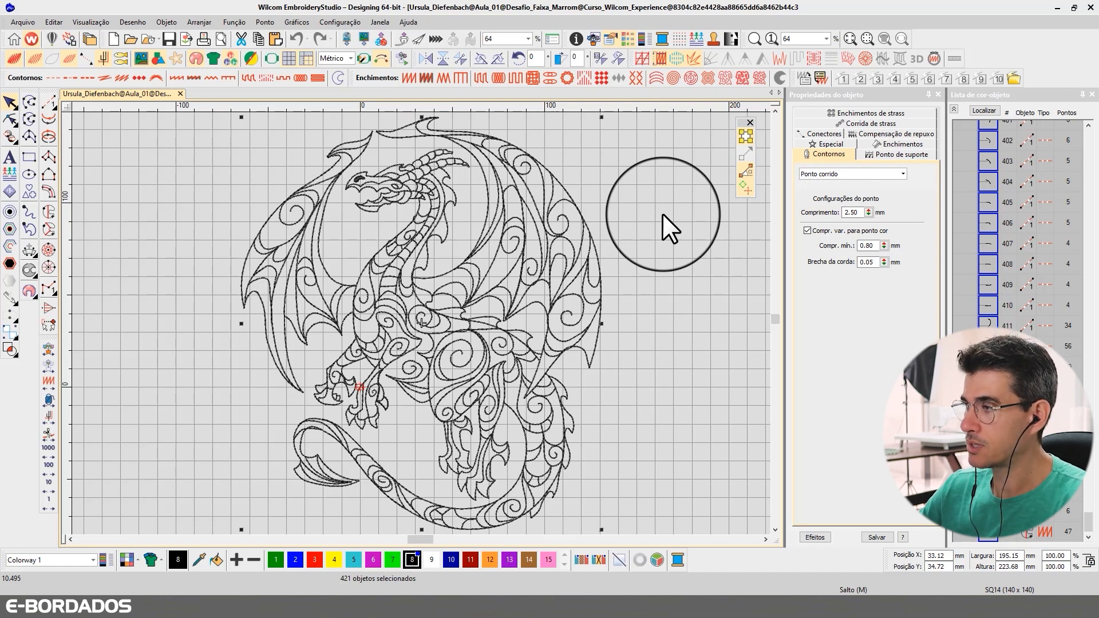
{"action": "left_click", "coordinate": [633, 195]}
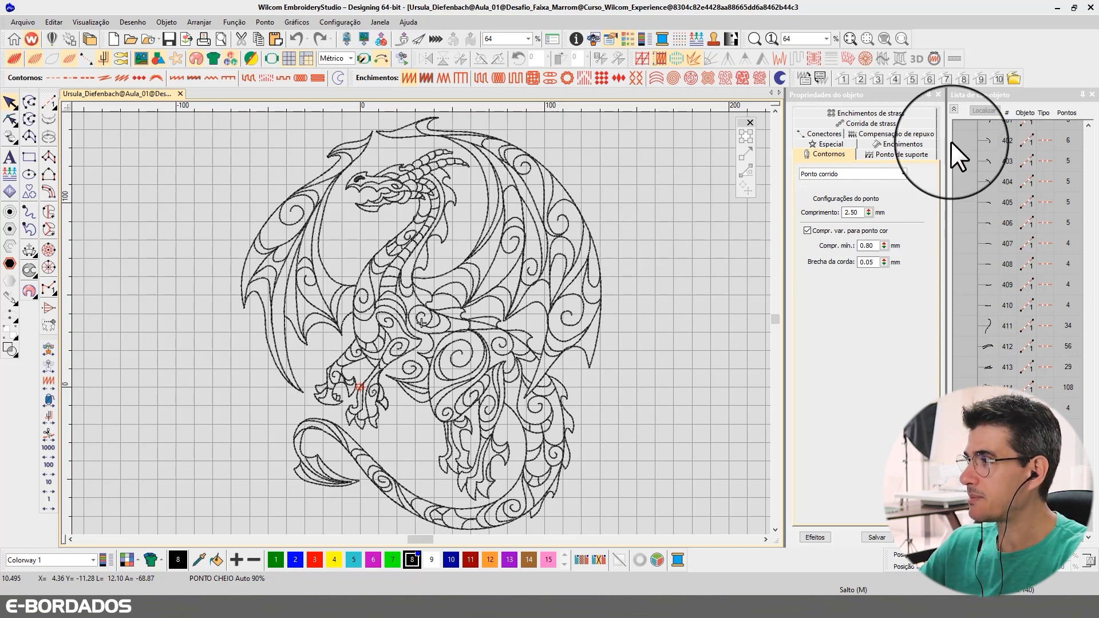
{"action": "left_click_drag", "start_coordinate": [1088, 535], "coordinate": [1077, 135]}
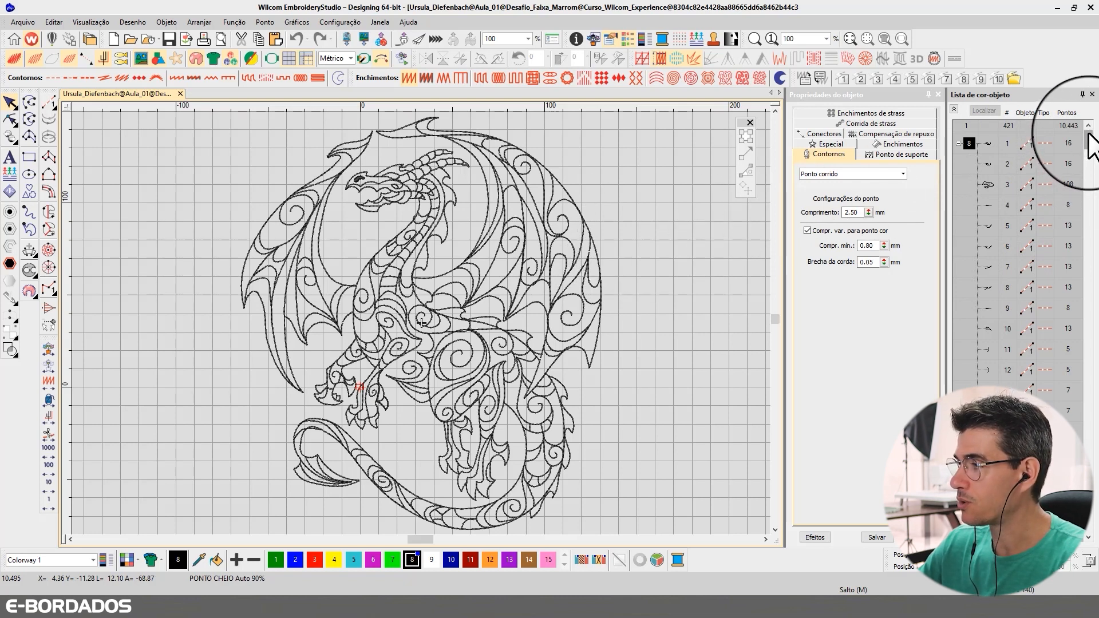
{"action": "left_click_drag", "start_coordinate": [1089, 147], "coordinate": [1089, 182]}
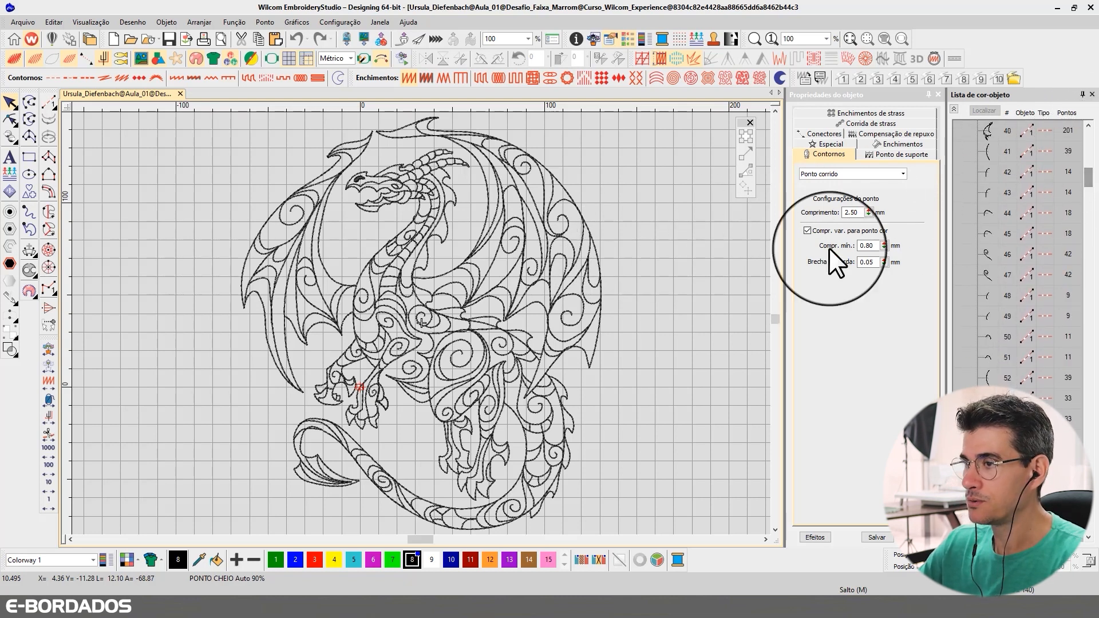
Step: Examine the dragon's running stitches without the realistic view and go back to the start of its object list
{"action": "key", "text": "t"}
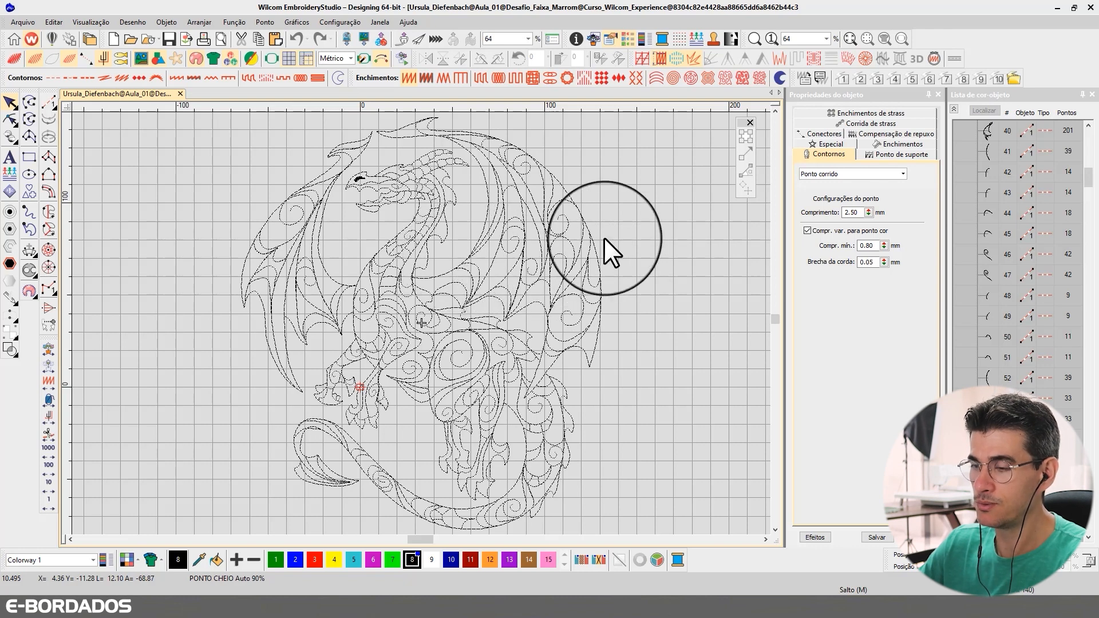
{"action": "left_click", "coordinate": [603, 238]}
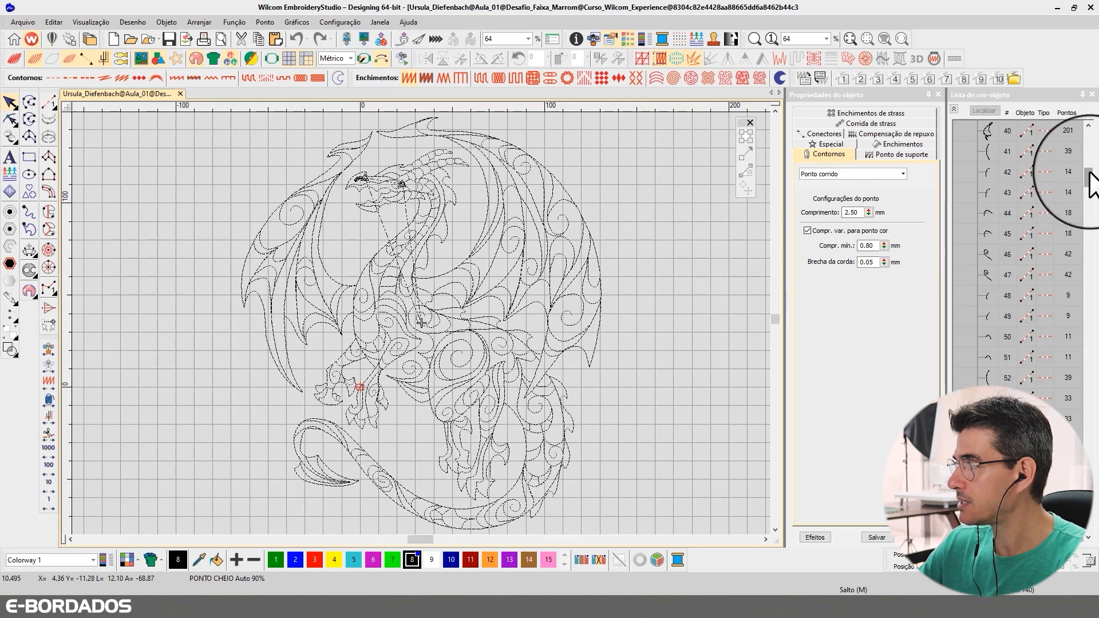
{"action": "left_click_drag", "start_coordinate": [1090, 183], "coordinate": [1083, 123]}
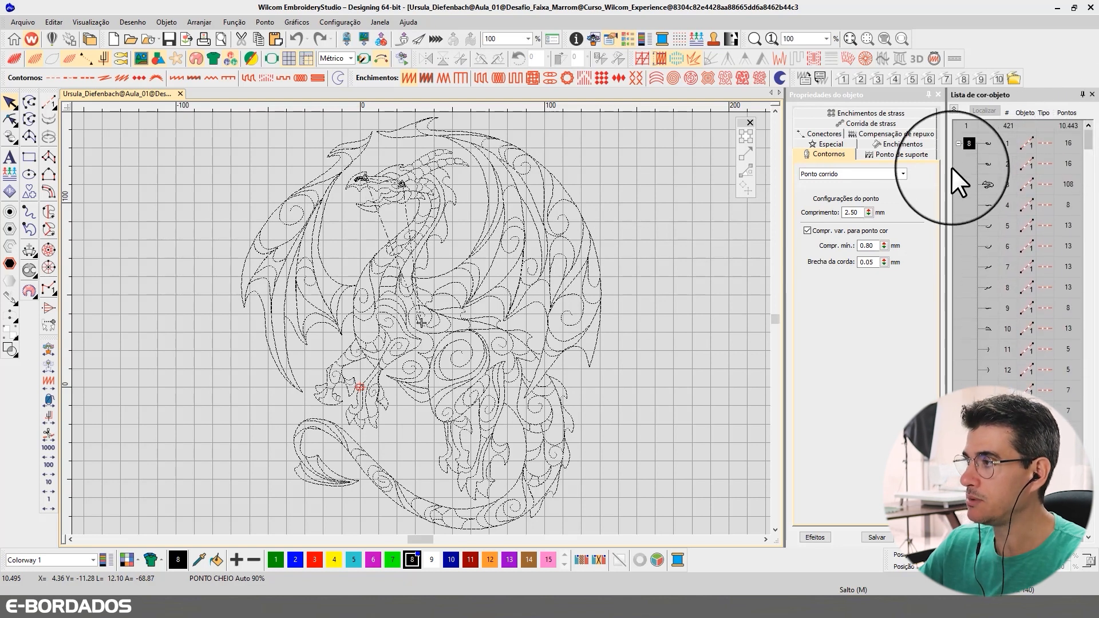
Step: Select objects 1 and 3 in turn from the dragon's object list to locate them in the design, and clear the selection
{"action": "left_click", "coordinate": [990, 145]}
{"action": "left_click", "coordinate": [988, 183]}
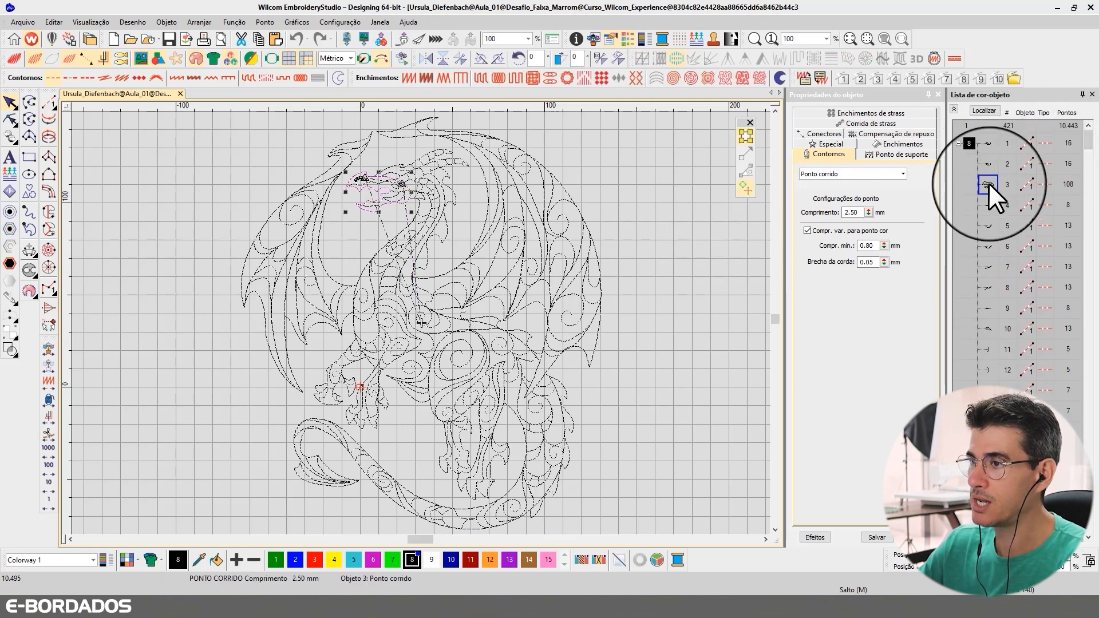
{"action": "key", "text": "Escape"}
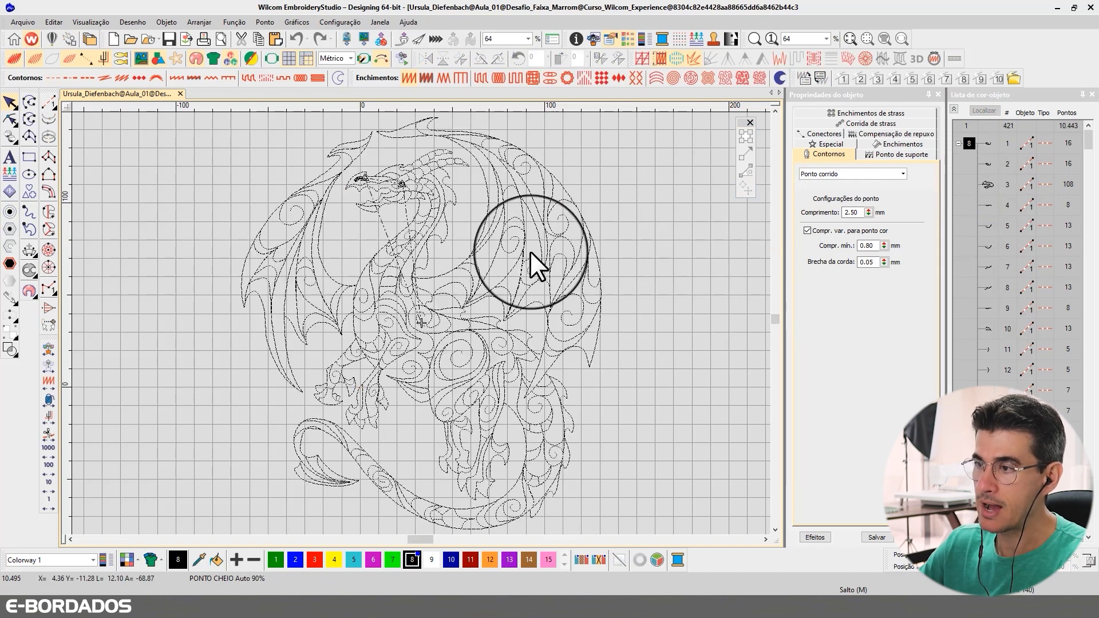
Step: Examine the dragon's running stitches up close from the head and wings down to the feet and tail
{"action": "scroll", "coordinate": [409, 205], "scroll_direction": "up", "scroll_amount": 2}
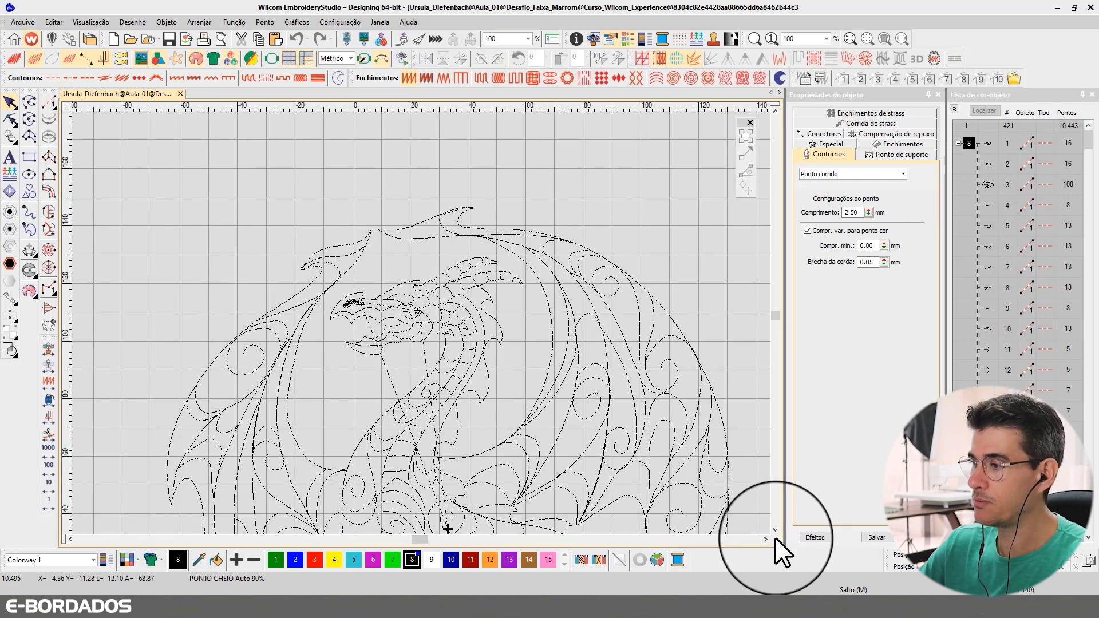
{"action": "left_click", "coordinate": [774, 530]}
{"action": "left_click", "coordinate": [774, 530]}
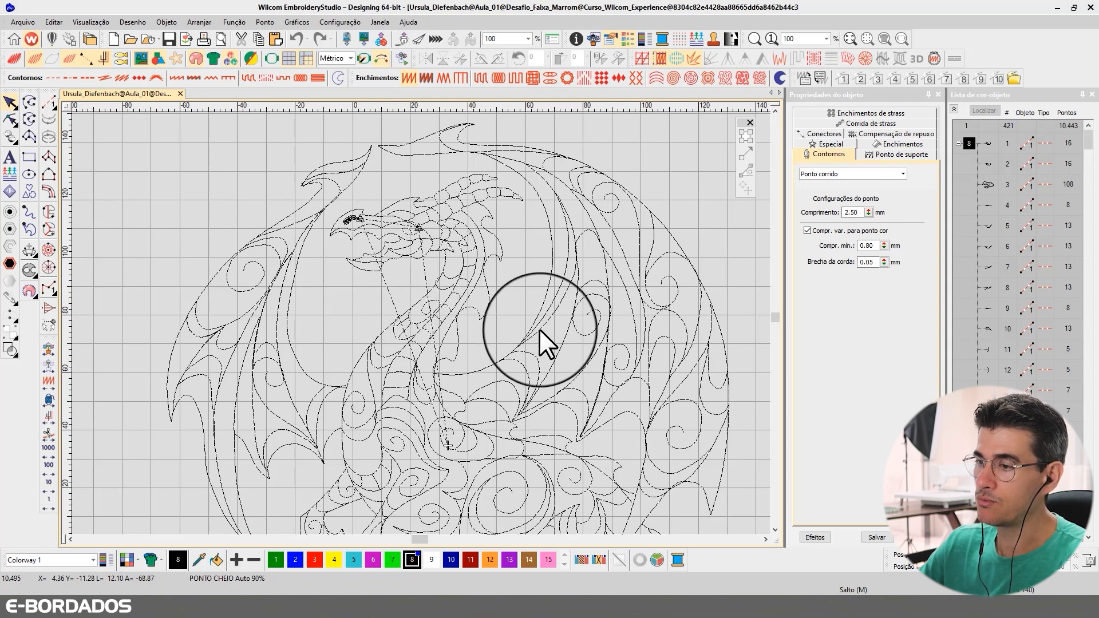
{"action": "left_click", "coordinate": [774, 530]}
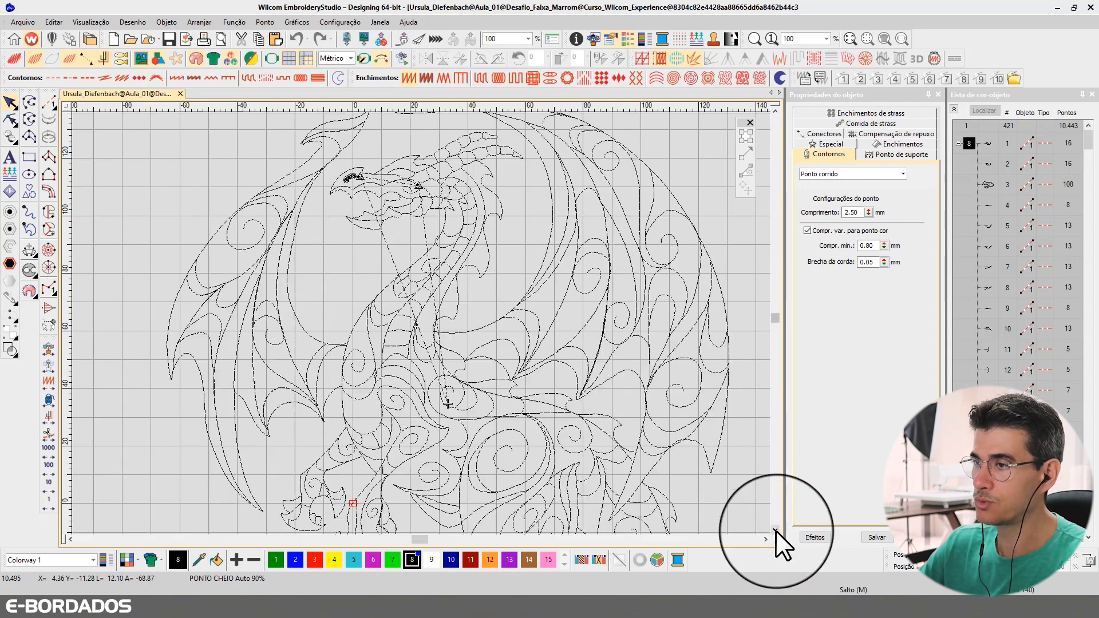
{"action": "left_click", "coordinate": [775, 530]}
{"action": "left_click", "coordinate": [775, 531]}
{"action": "left_click", "coordinate": [775, 530]}
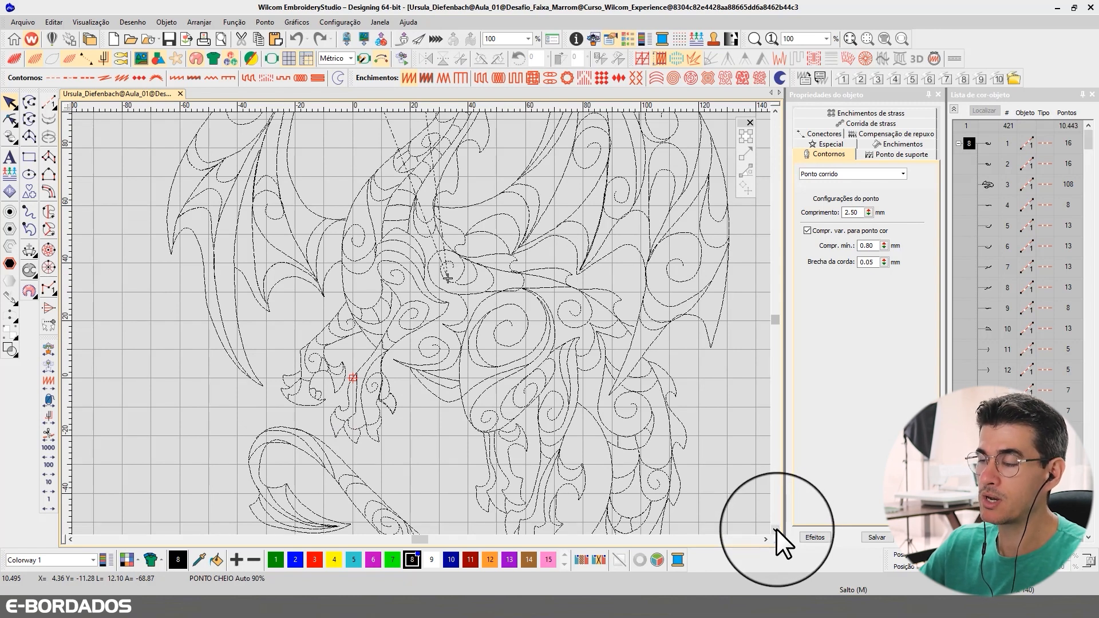
{"action": "left_click", "coordinate": [775, 530]}
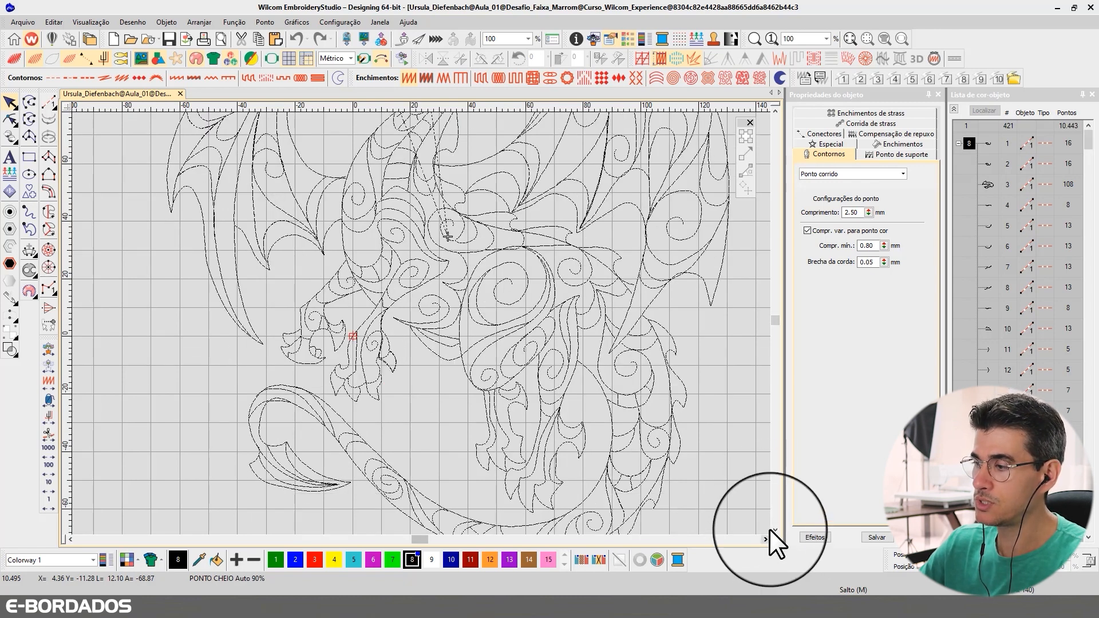
{"action": "left_click", "coordinate": [774, 528]}
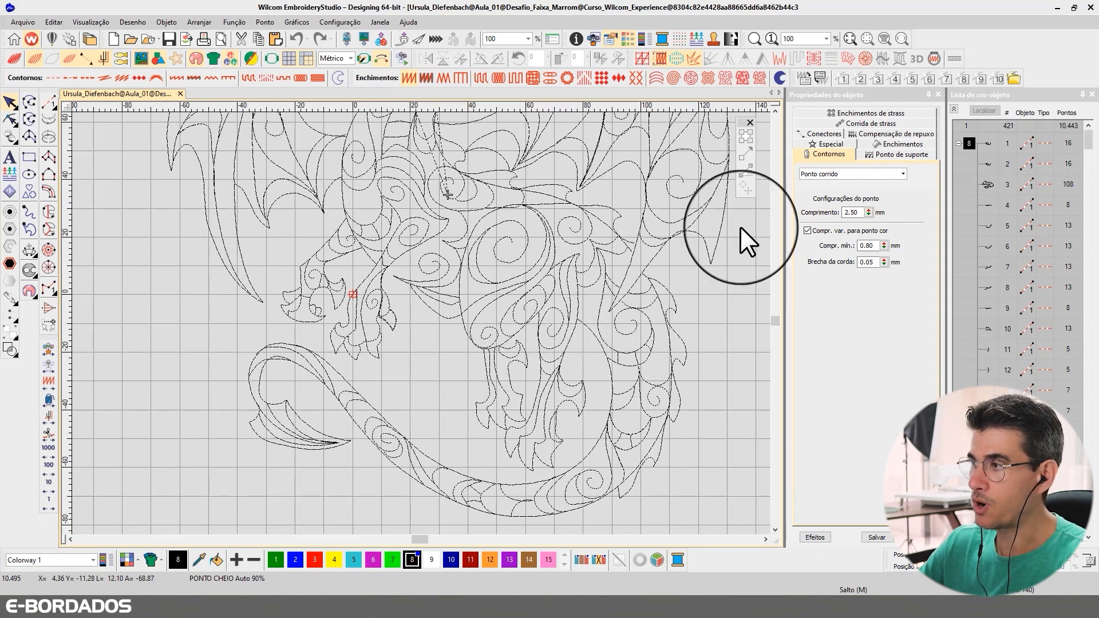
Step: Go back to the dragon's head and wings and compare their outlines with and without the realistic view
{"action": "left_click", "coordinate": [773, 110]}
{"action": "left_click", "coordinate": [773, 110]}
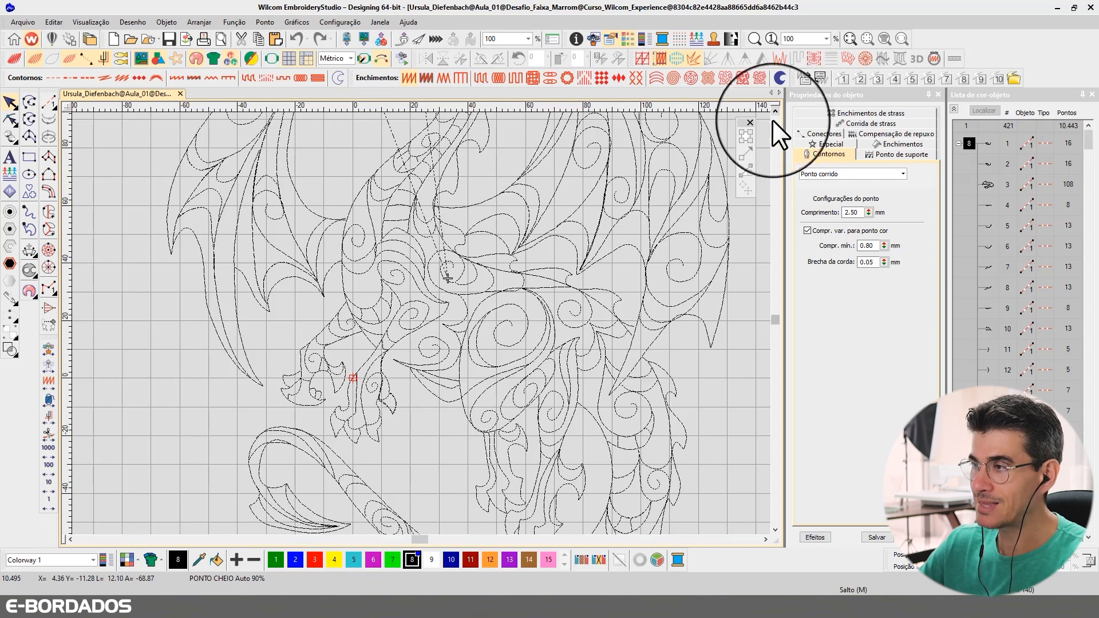
{"action": "left_click", "coordinate": [774, 107]}
{"action": "left_click", "coordinate": [774, 107]}
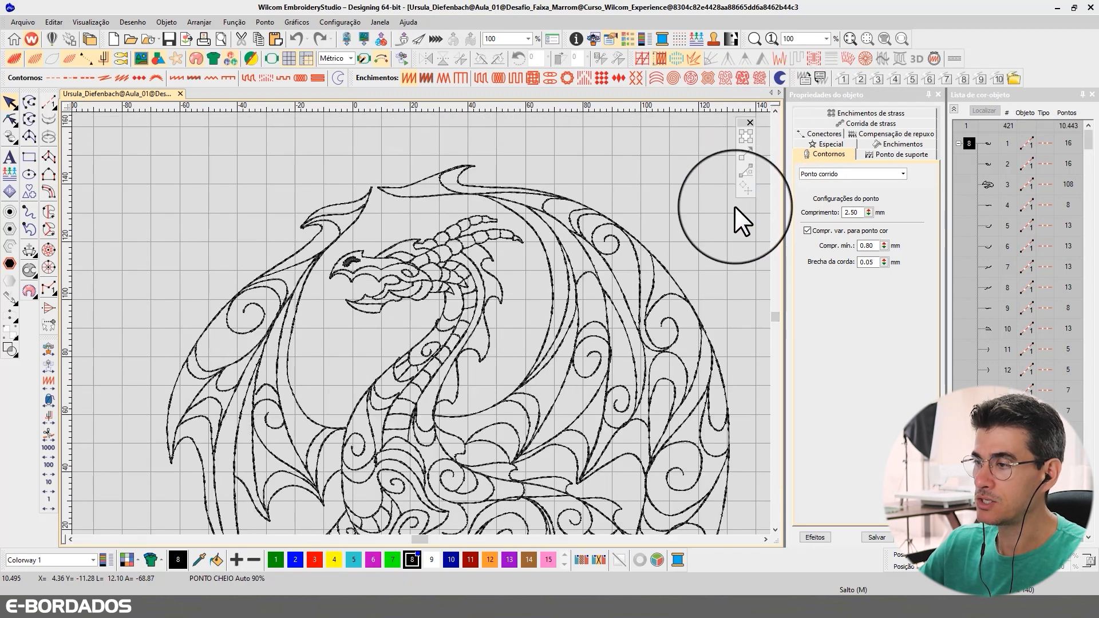
{"action": "key", "text": "t"}
{"action": "key", "text": "t"}
{"action": "key", "text": "t"}
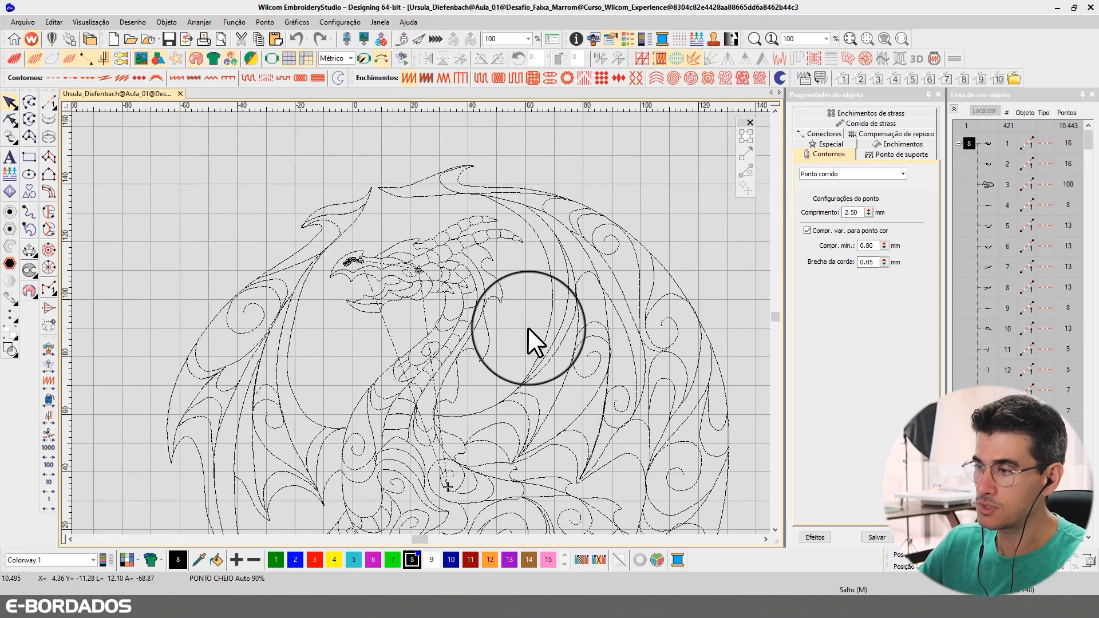
{"action": "key", "text": "t"}
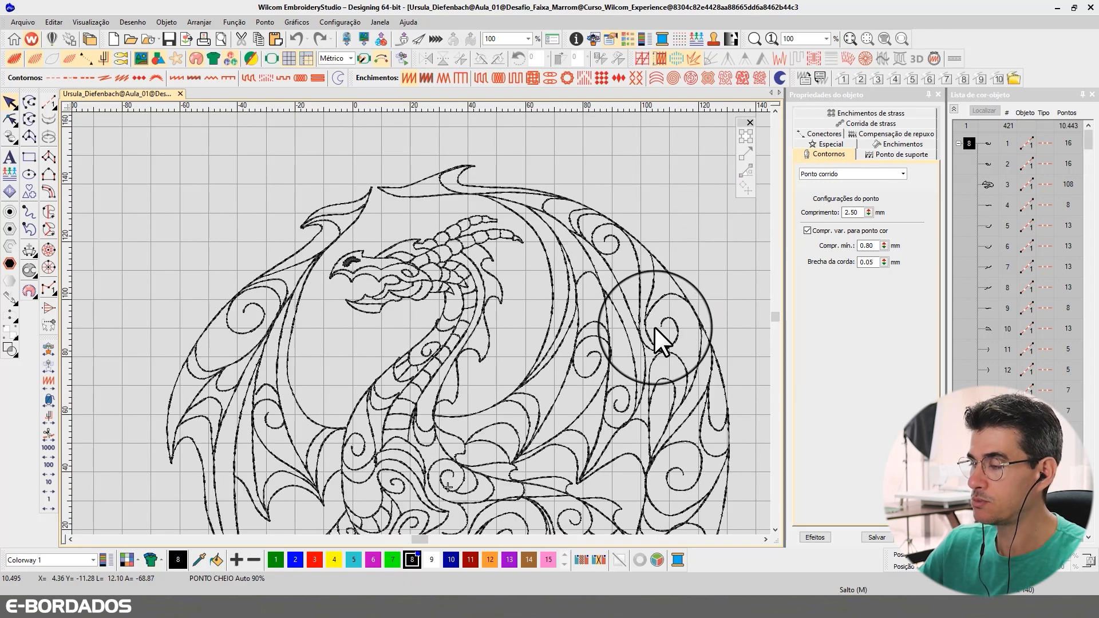
{"action": "key", "text": "t"}
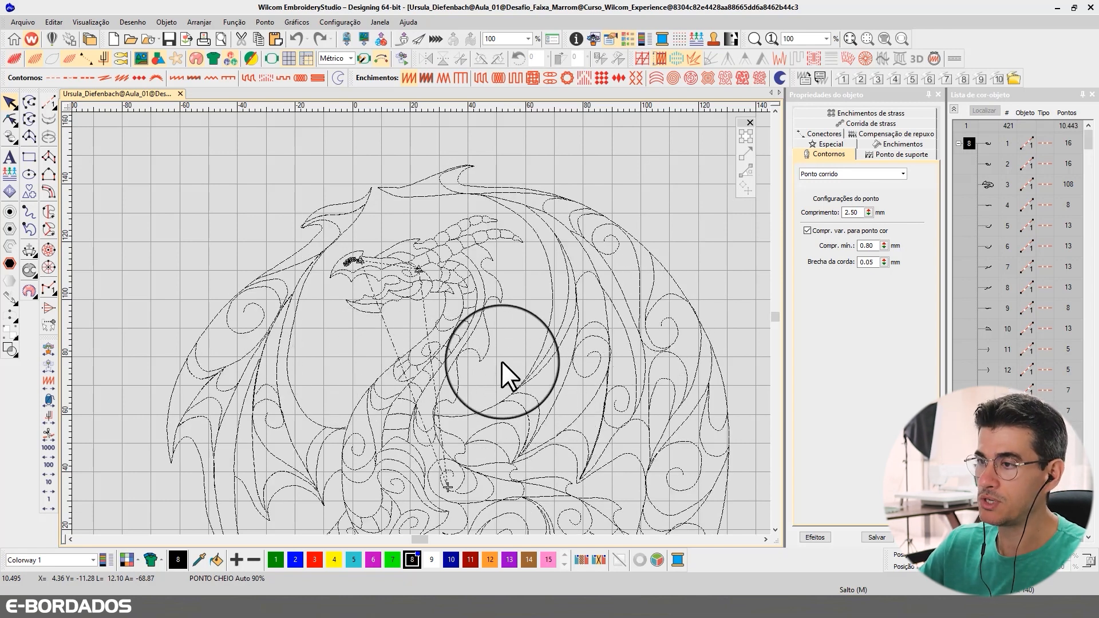
{"action": "key", "text": "t"}
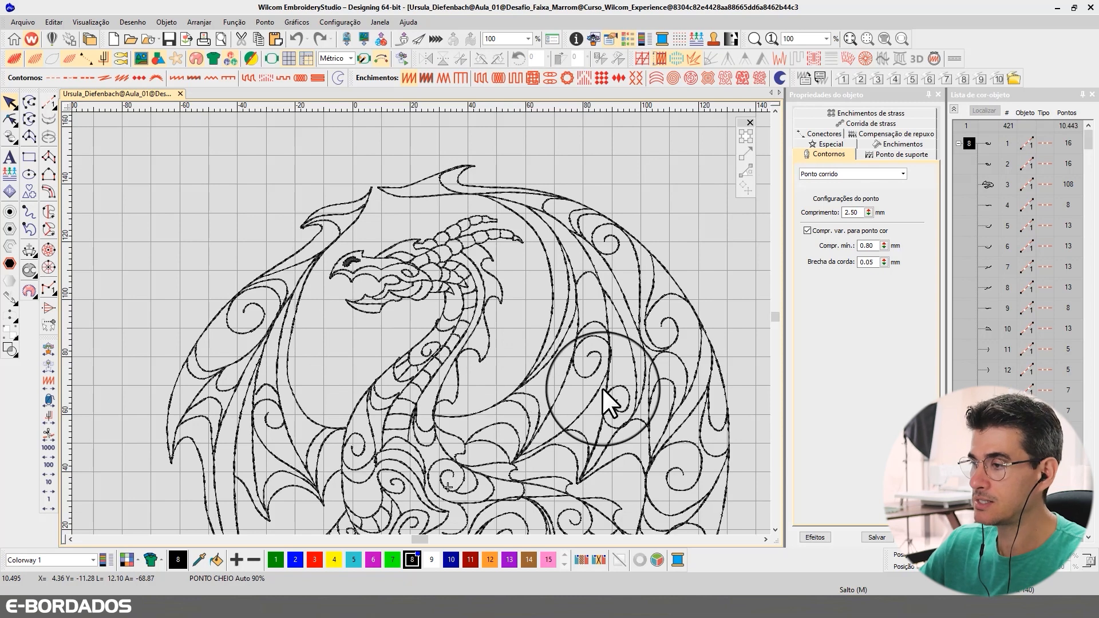
{"action": "key", "text": "t"}
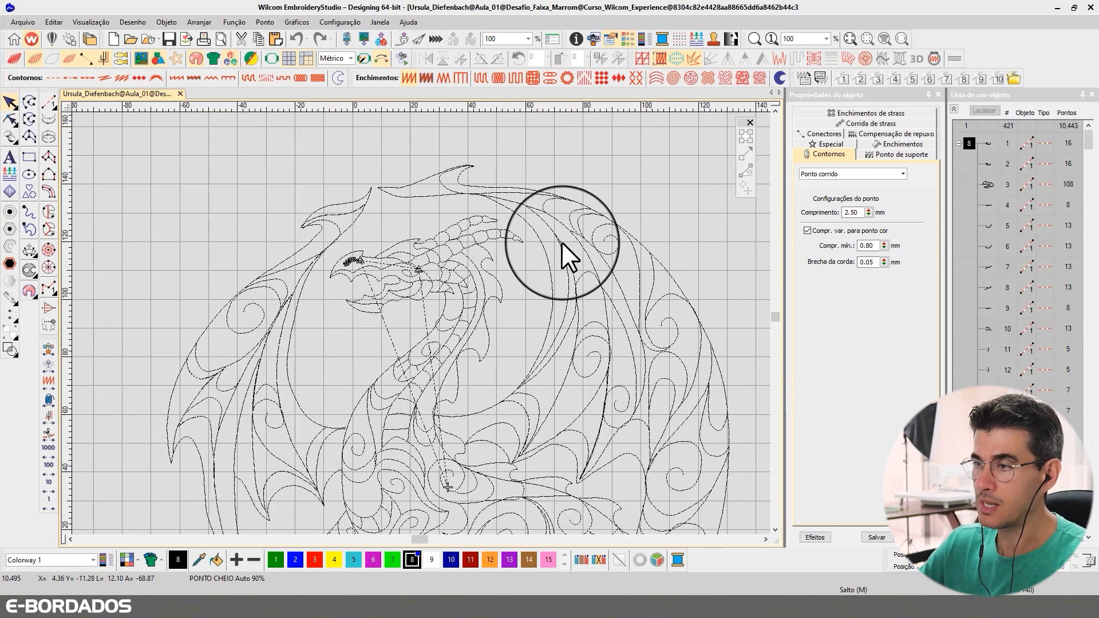
{"action": "key", "text": "t"}
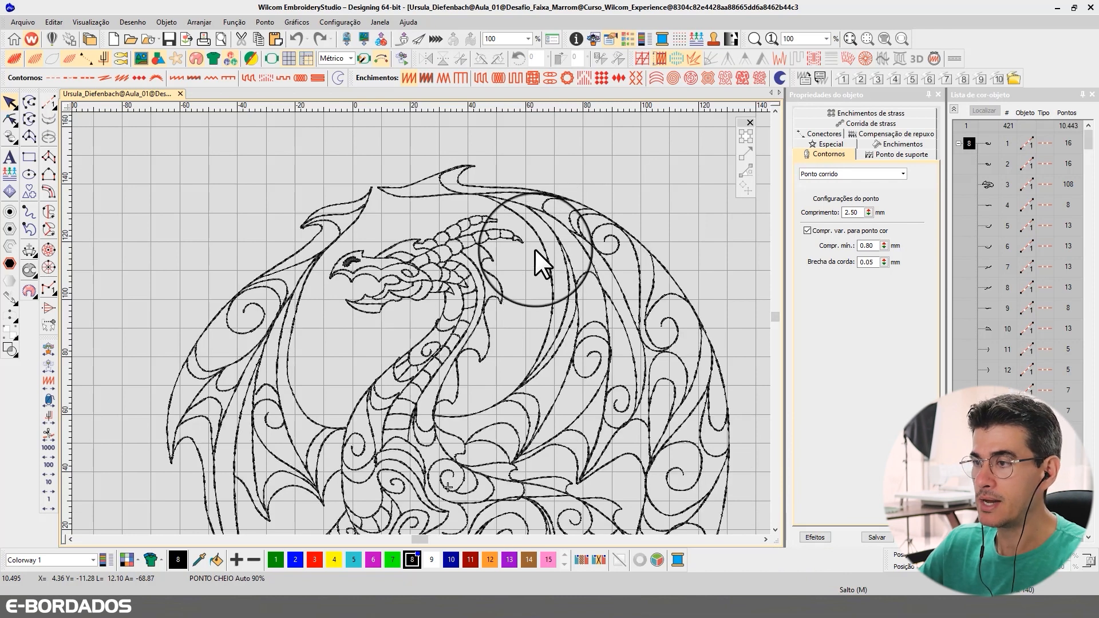
{"action": "key", "text": "t"}
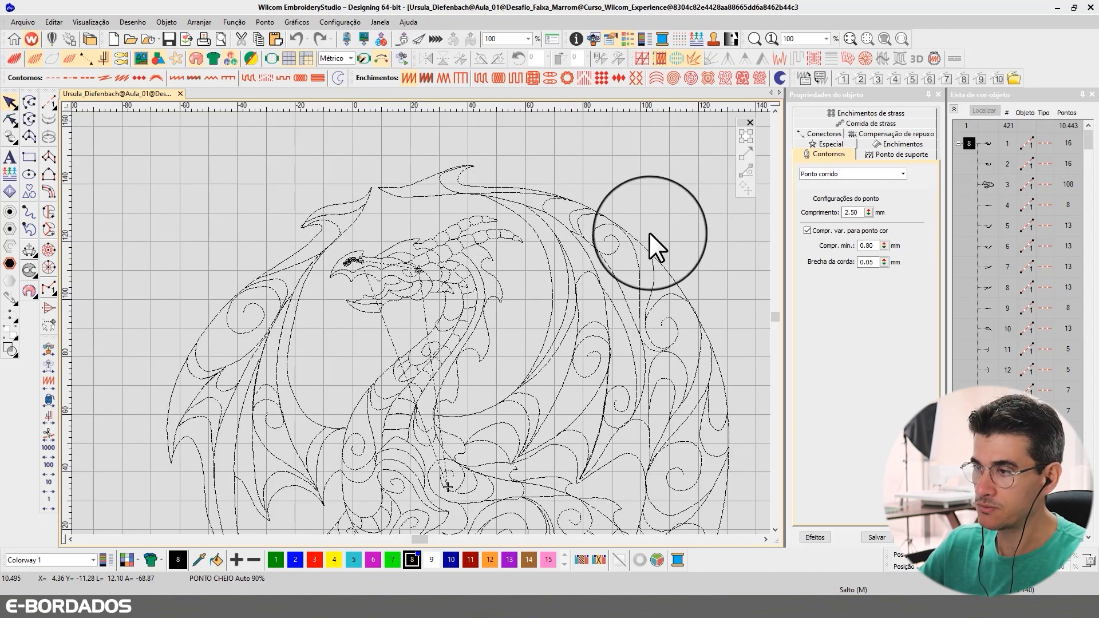
Step: Show the whole dragon in the realistic view and open the stitch player to simulate its sewing sequence
{"action": "key", "text": "t"}
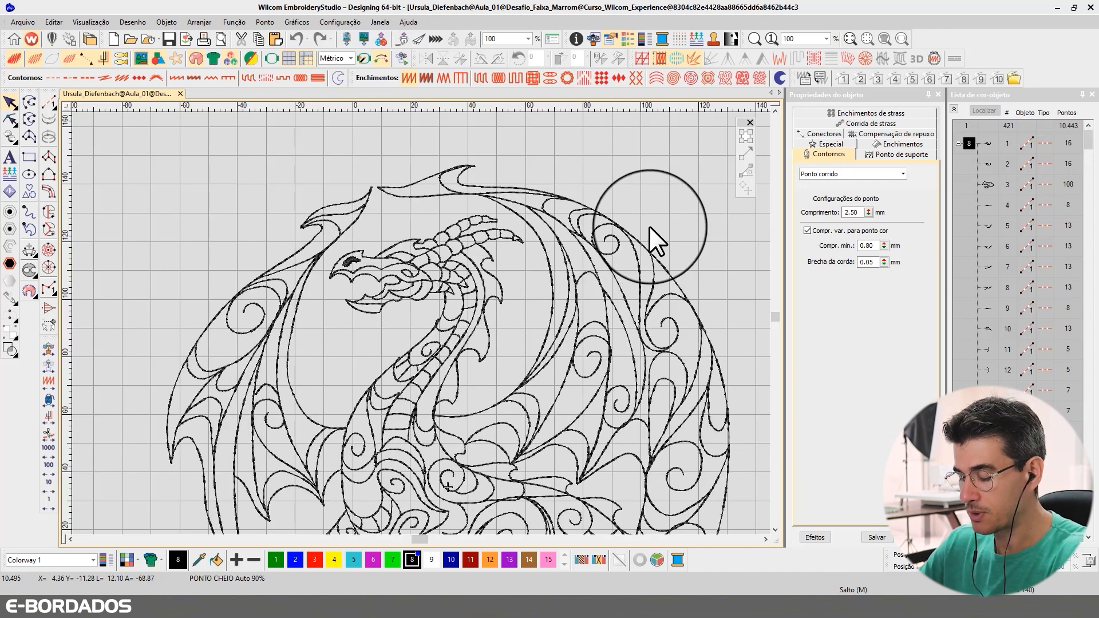
{"action": "key", "text": "0"}
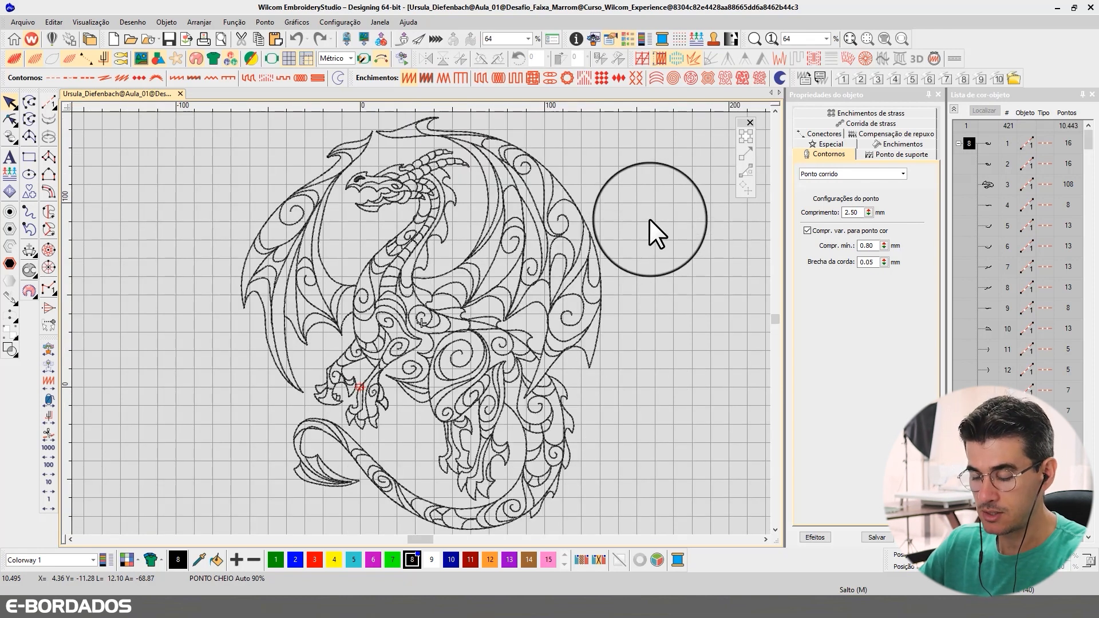
{"action": "key", "text": "shift+r"}
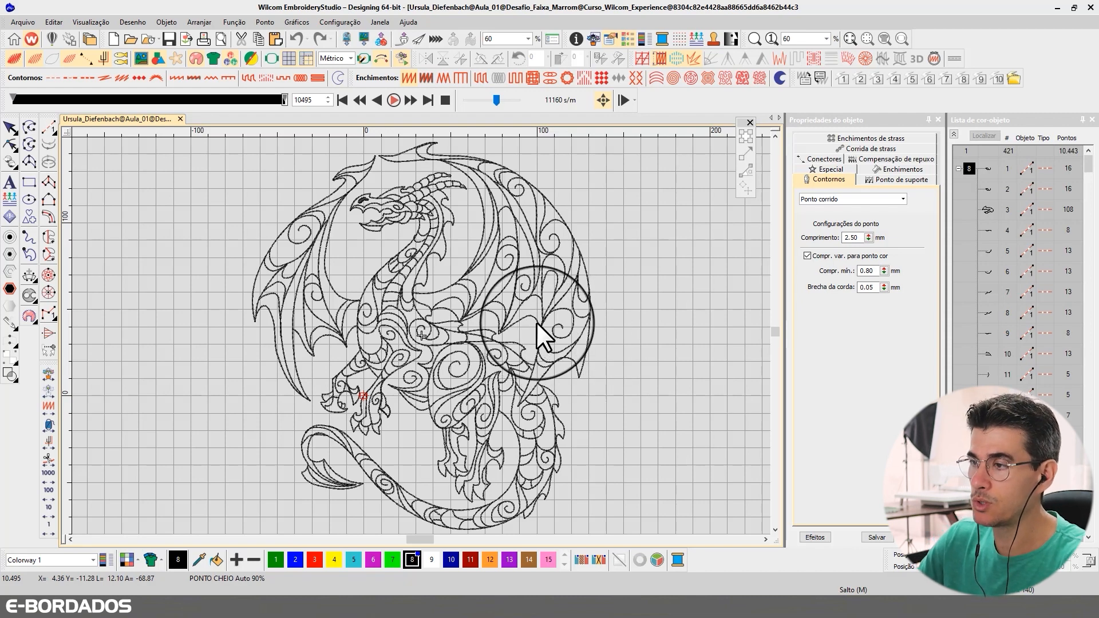
Step: Examine the dragon design's stitching sequence in the colour-object list, using the full selection and the first object
{"action": "left_click", "coordinate": [9, 128]}
{"action": "key", "text": "shift+r"}
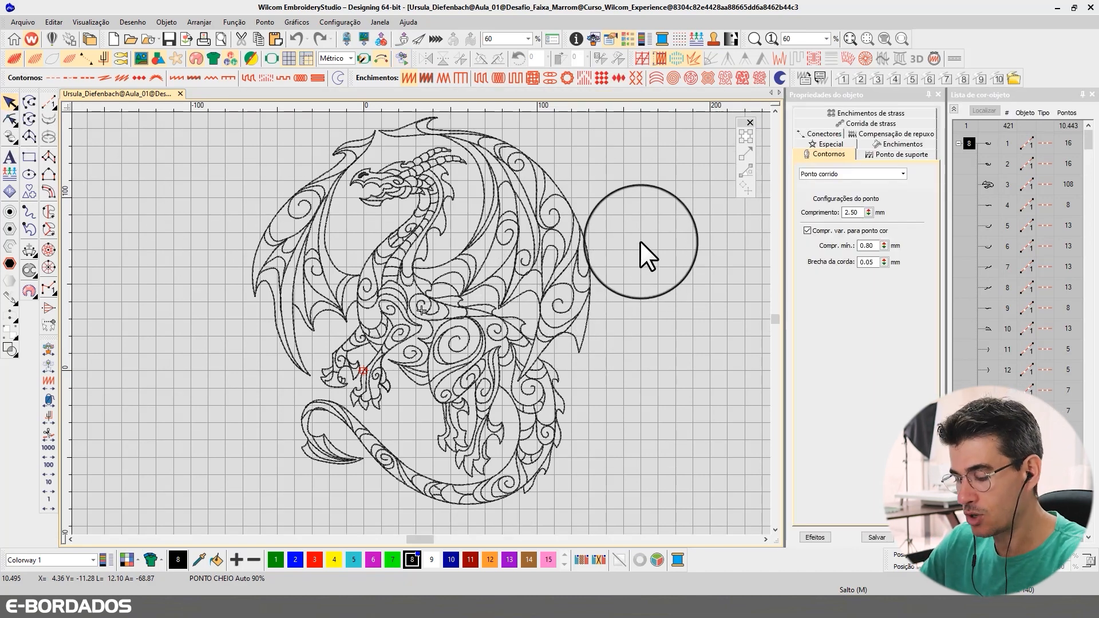
{"action": "key", "text": "0"}
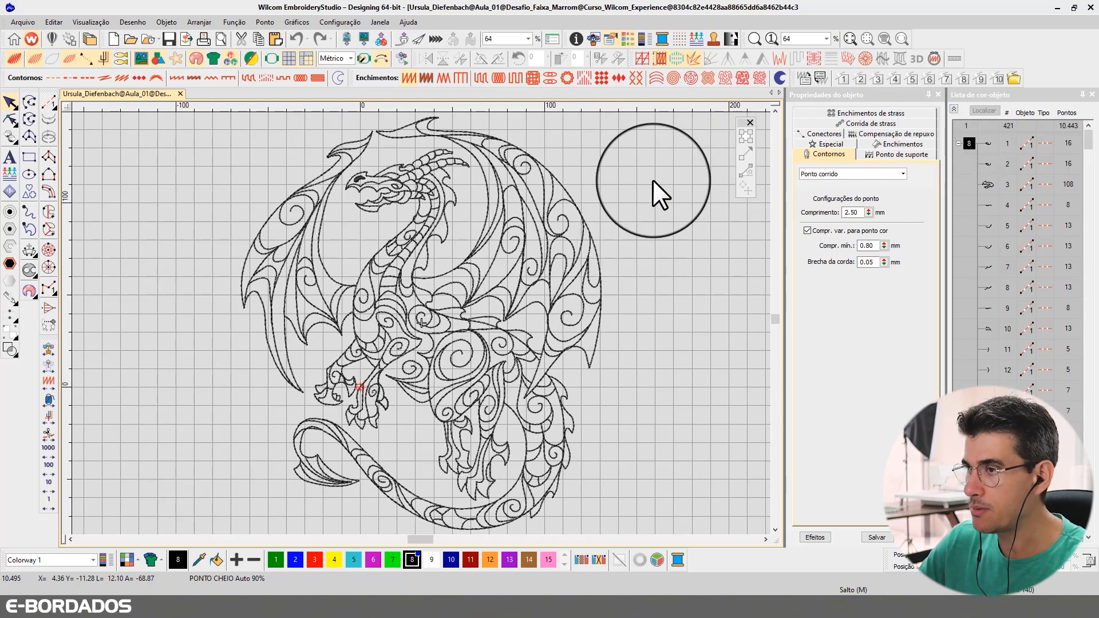
{"action": "left_click", "coordinate": [953, 108]}
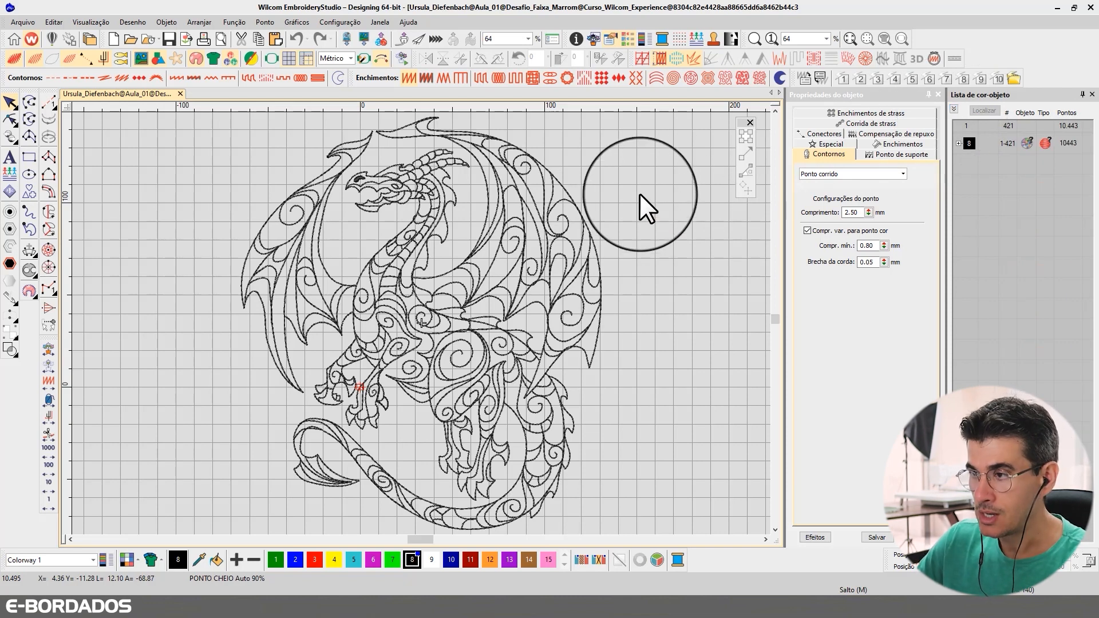
{"action": "key", "text": "ctrl+a"}
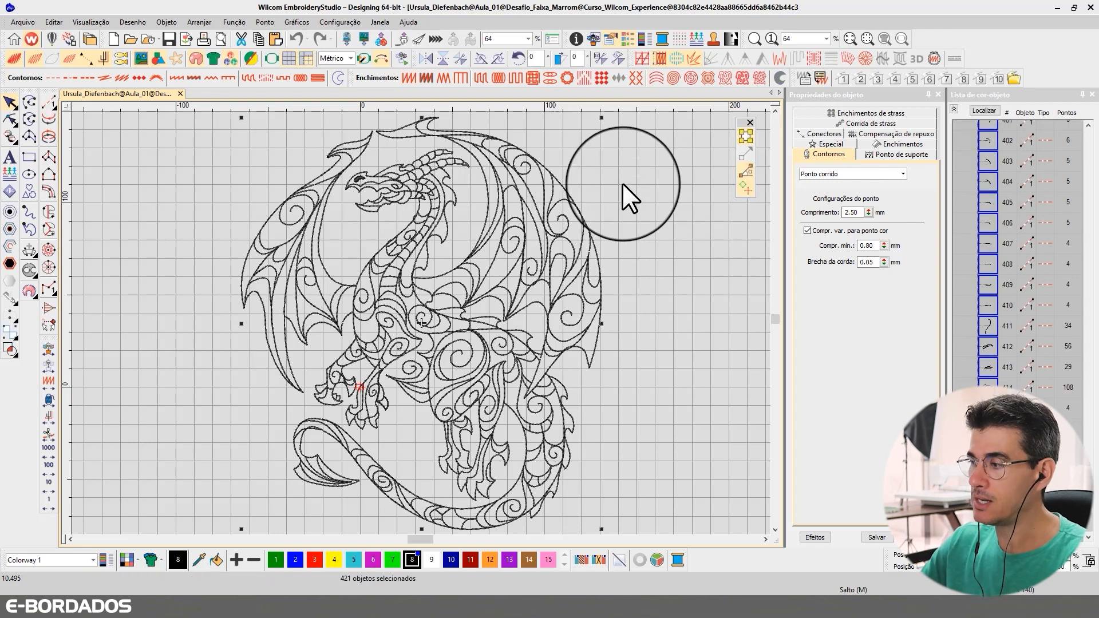
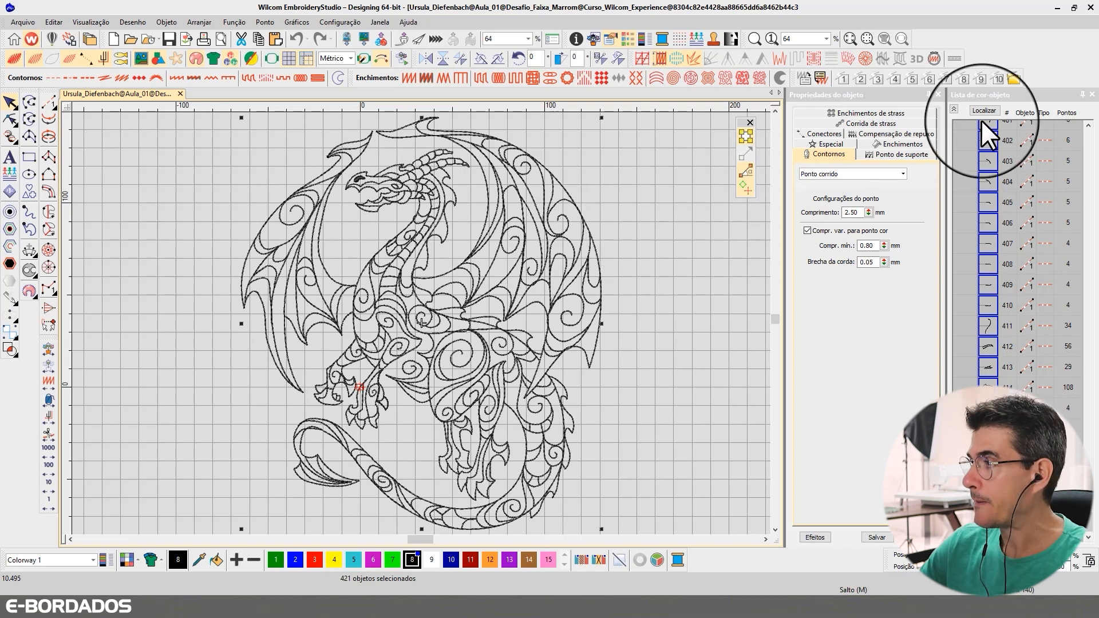
{"action": "left_click", "coordinate": [954, 109]}
{"action": "left_click", "coordinate": [959, 143]}
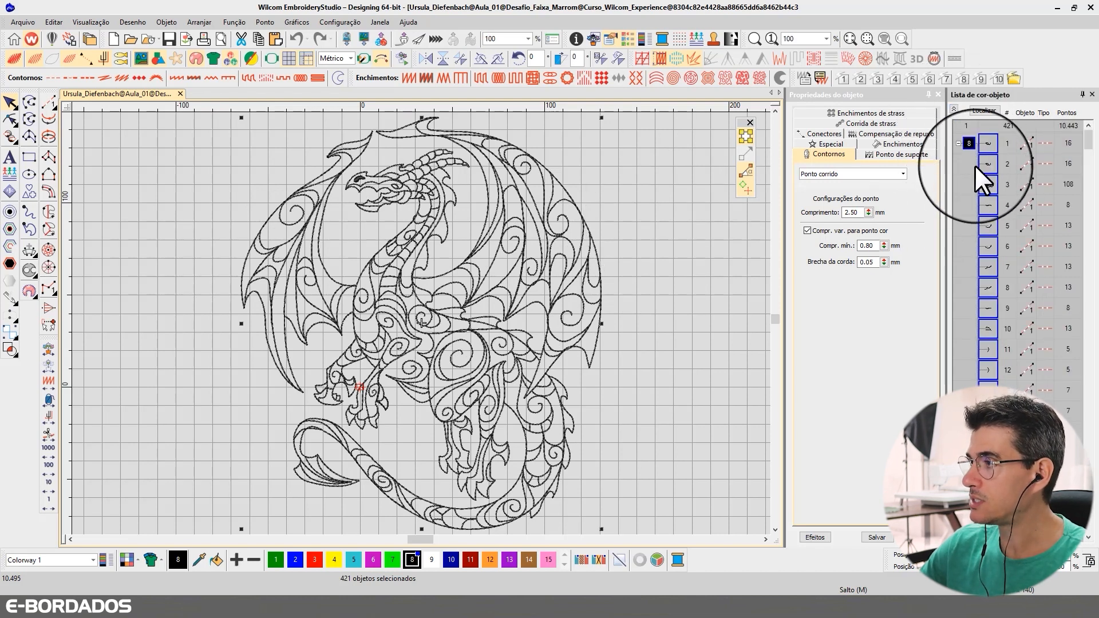
{"action": "left_click", "coordinate": [986, 144]}
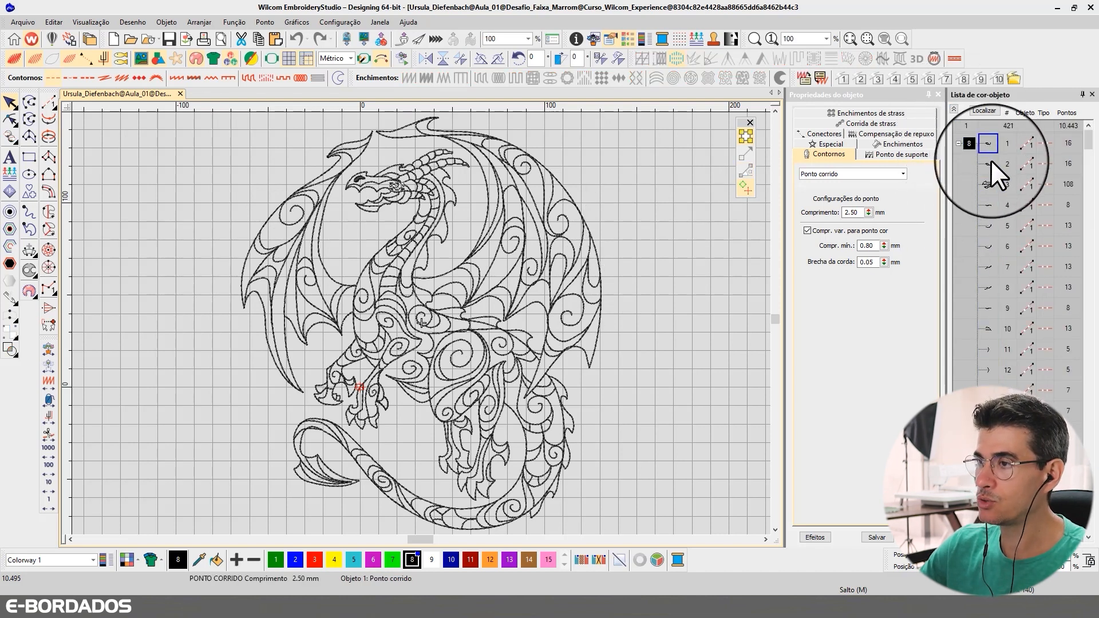
{"action": "key", "text": "Escape"}
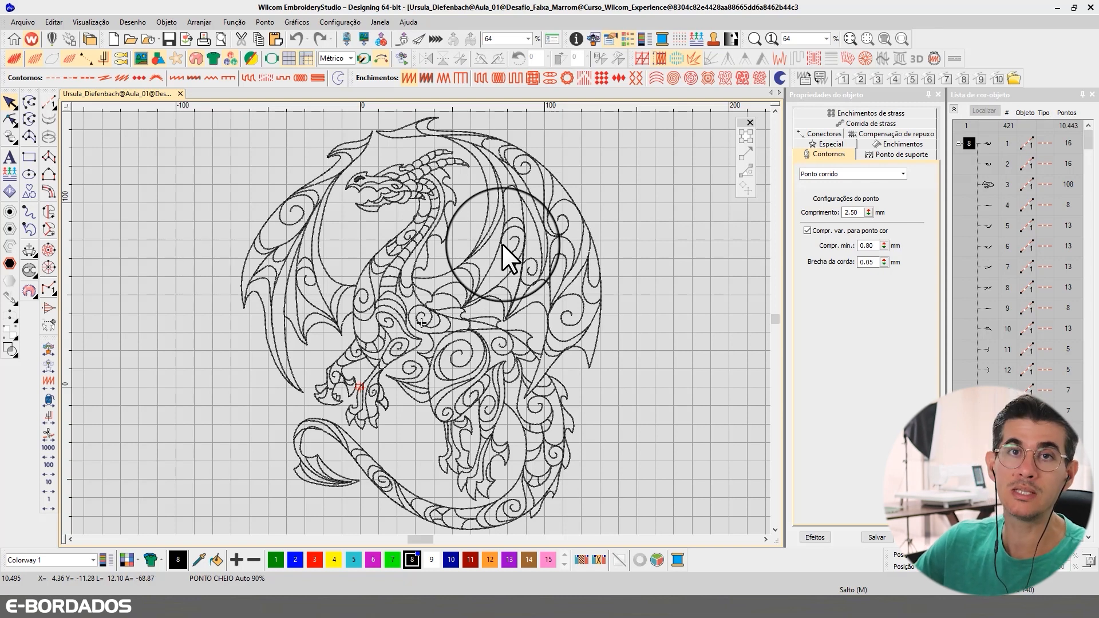
Step: Select the whole dragon design and scale it proportionally to a height of 300 mm
{"action": "key", "text": "ctrl+a"}
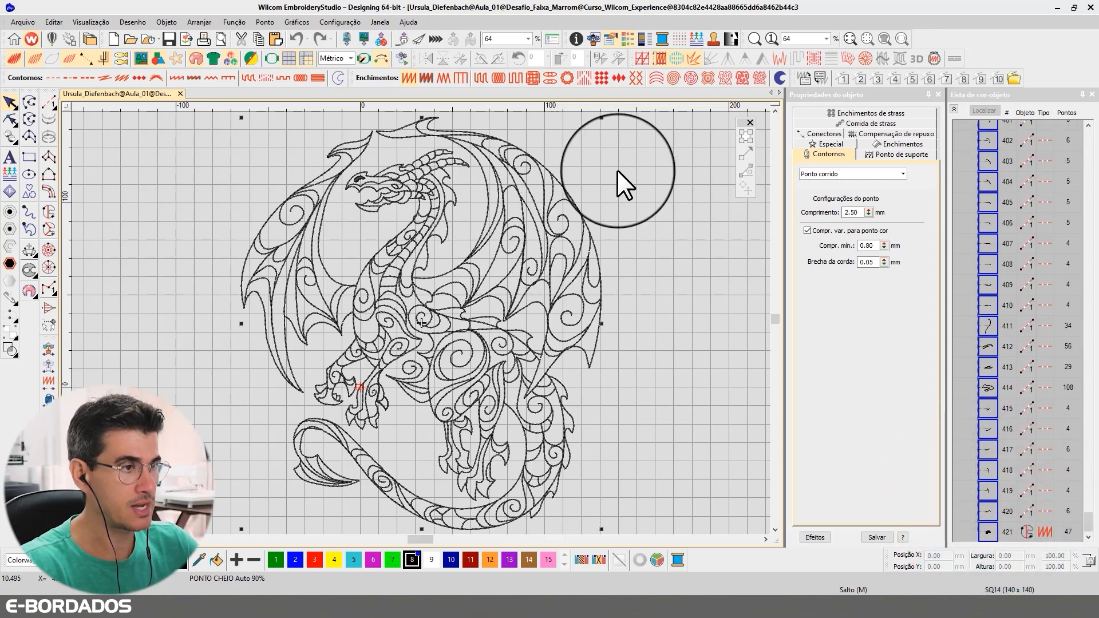
{"action": "double_click", "coordinate": [1022, 566]}
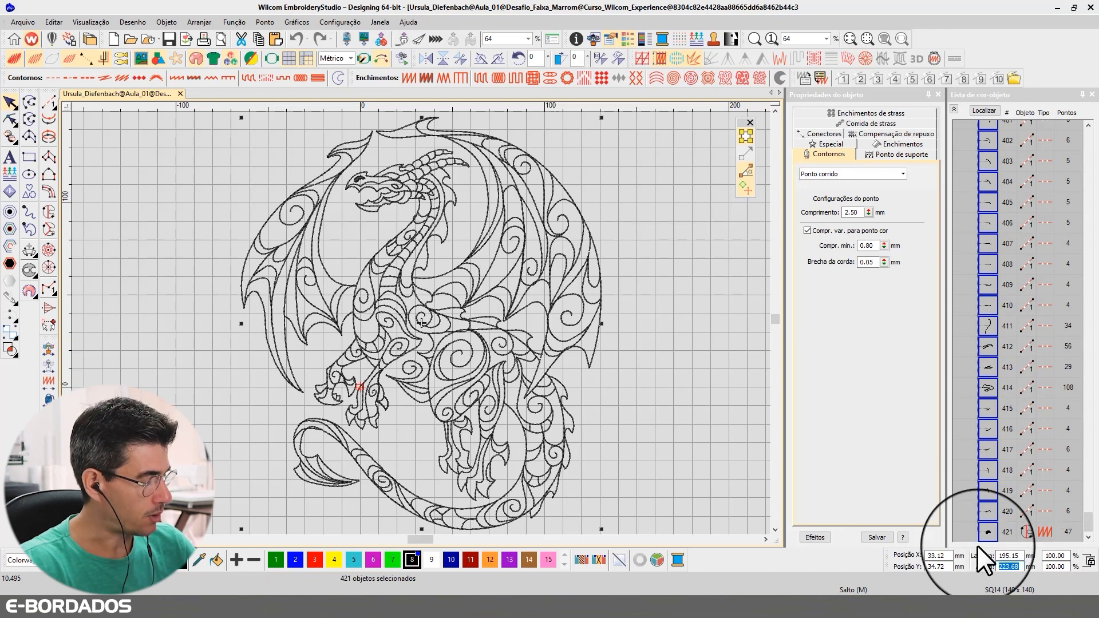
{"action": "type", "text": "300"}
{"action": "key", "text": "Return"}
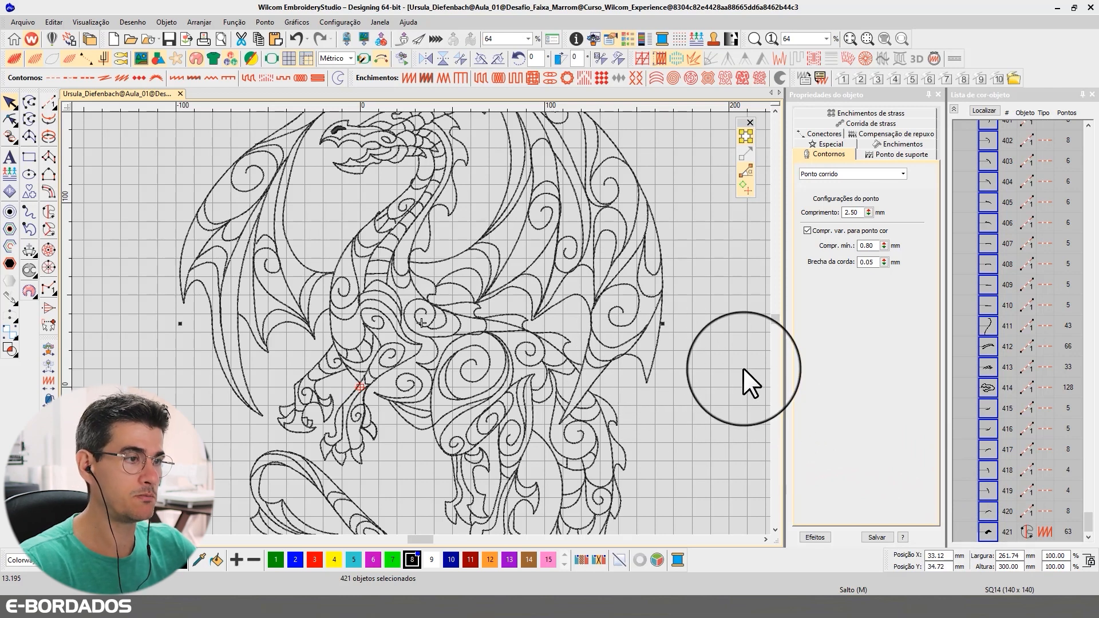
{"action": "key", "text": "z"}
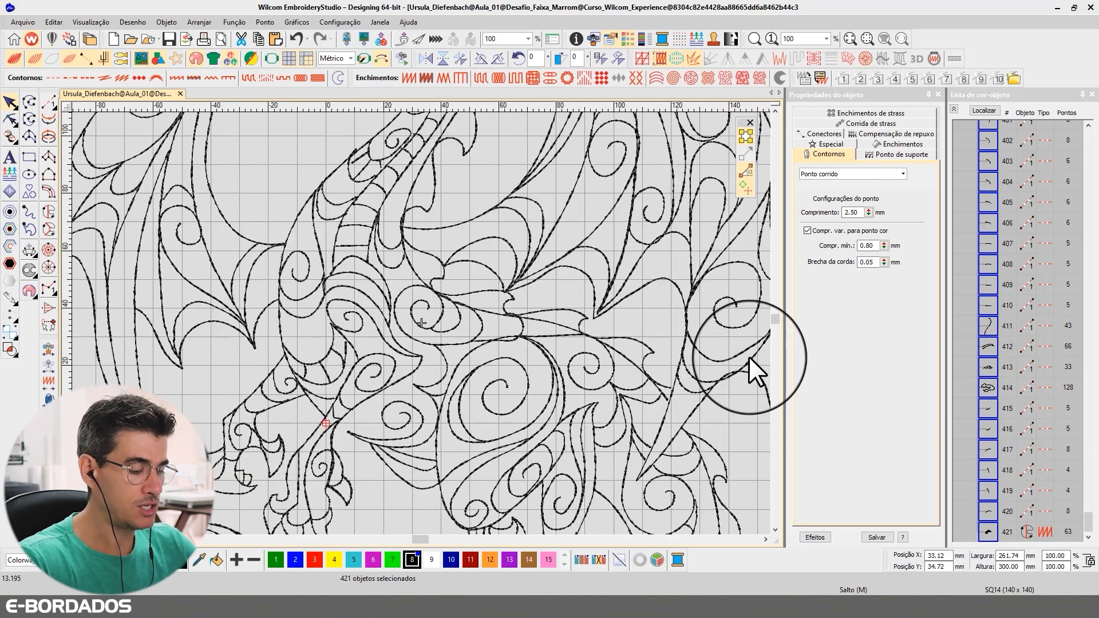
{"action": "key", "text": "0"}
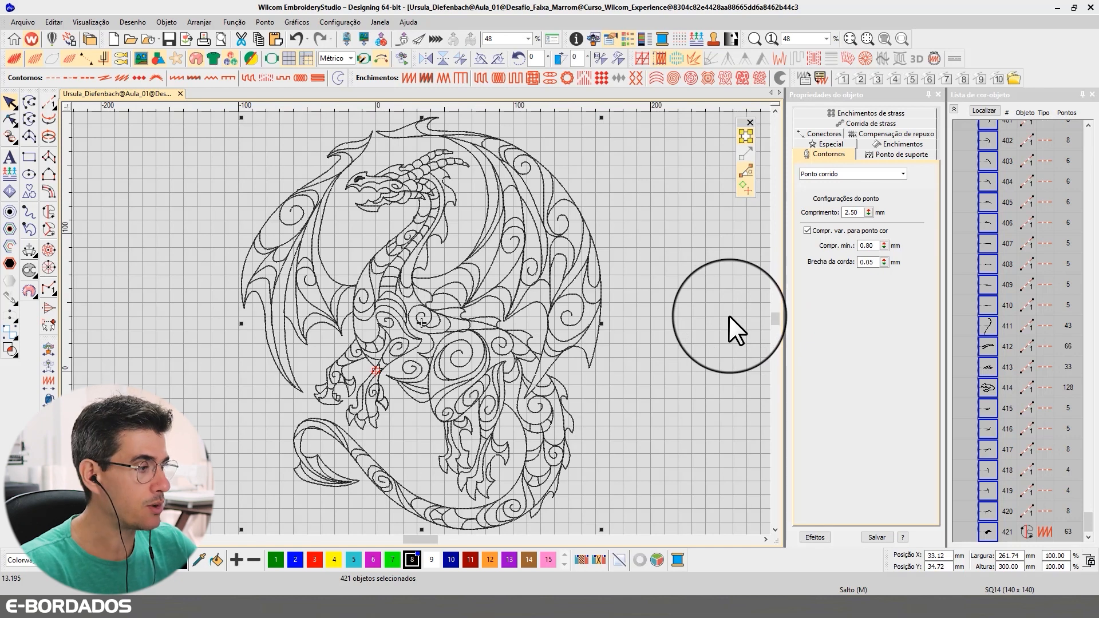
{"action": "key", "text": "ctrl+z"}
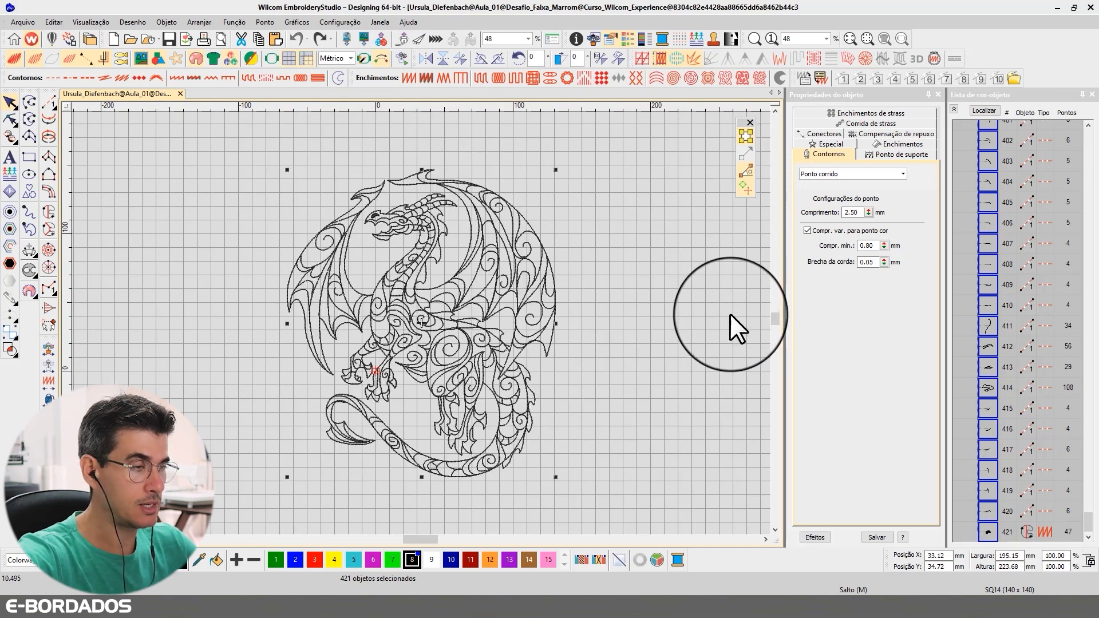
{"action": "key", "text": "ctrl+y"}
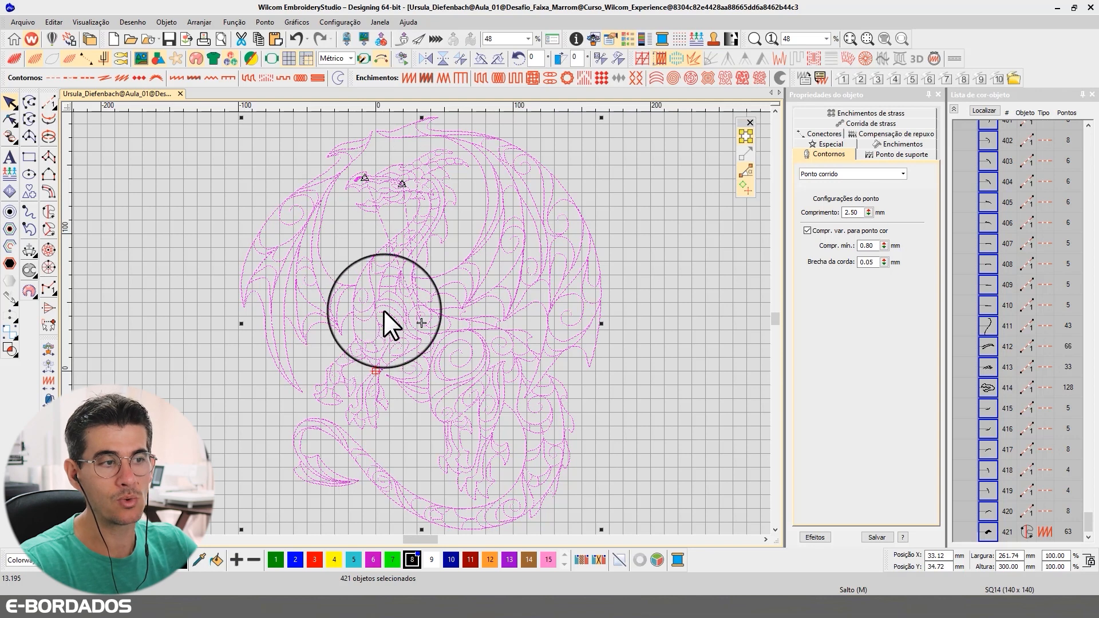
Step: Compare the dragon's realistic and plain stitch displays, looking closely at the head and neck
{"action": "key", "text": "t"}
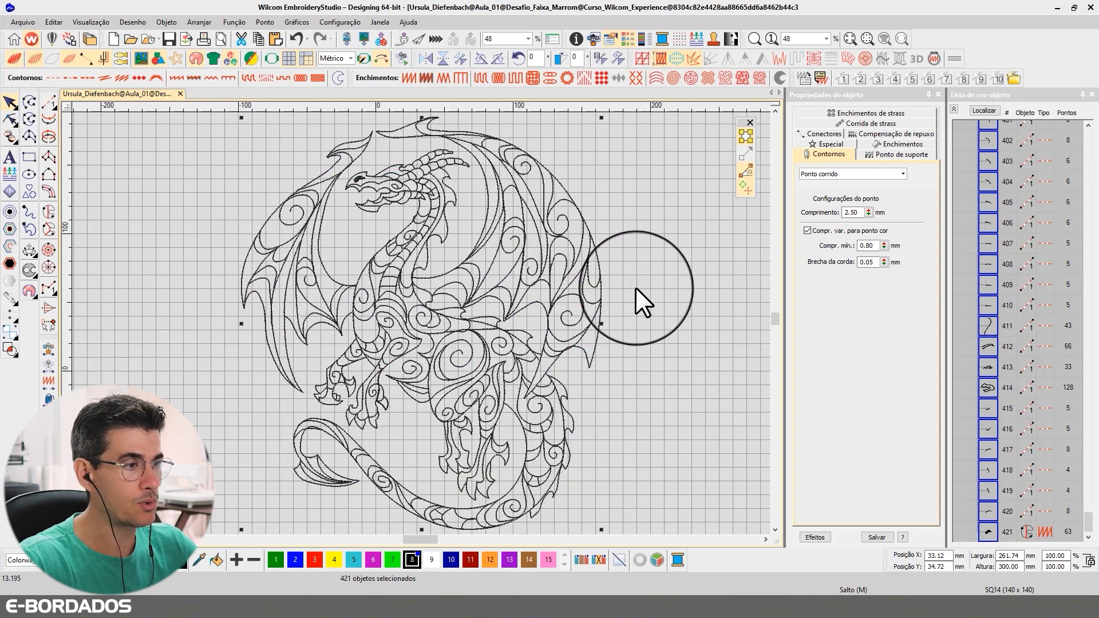
{"action": "key", "text": "t"}
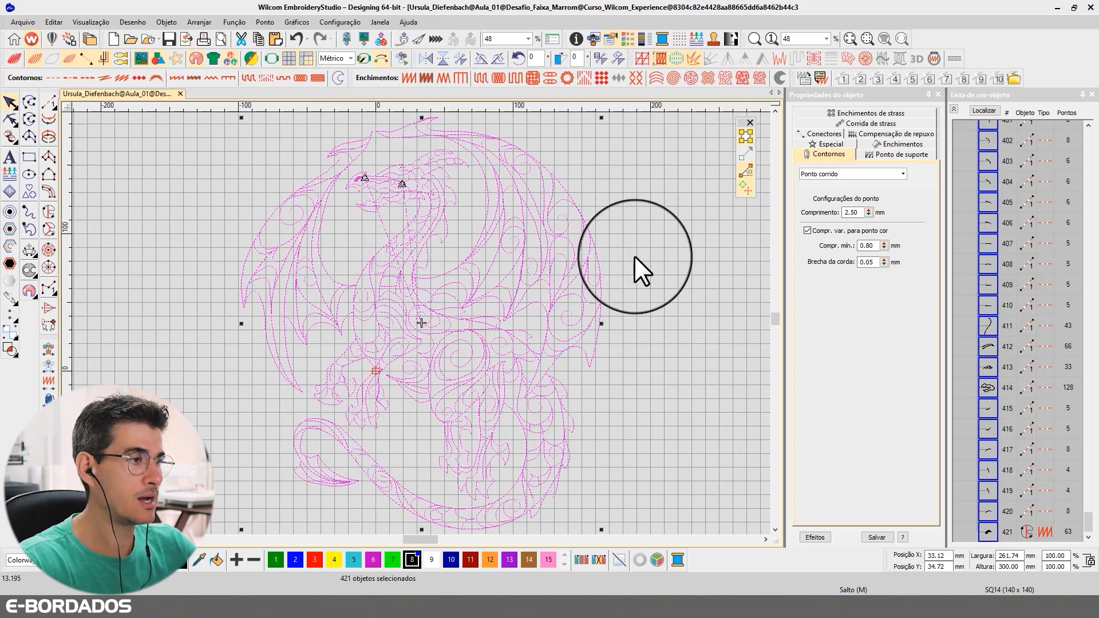
{"action": "key", "text": "t"}
{"action": "key", "text": "t"}
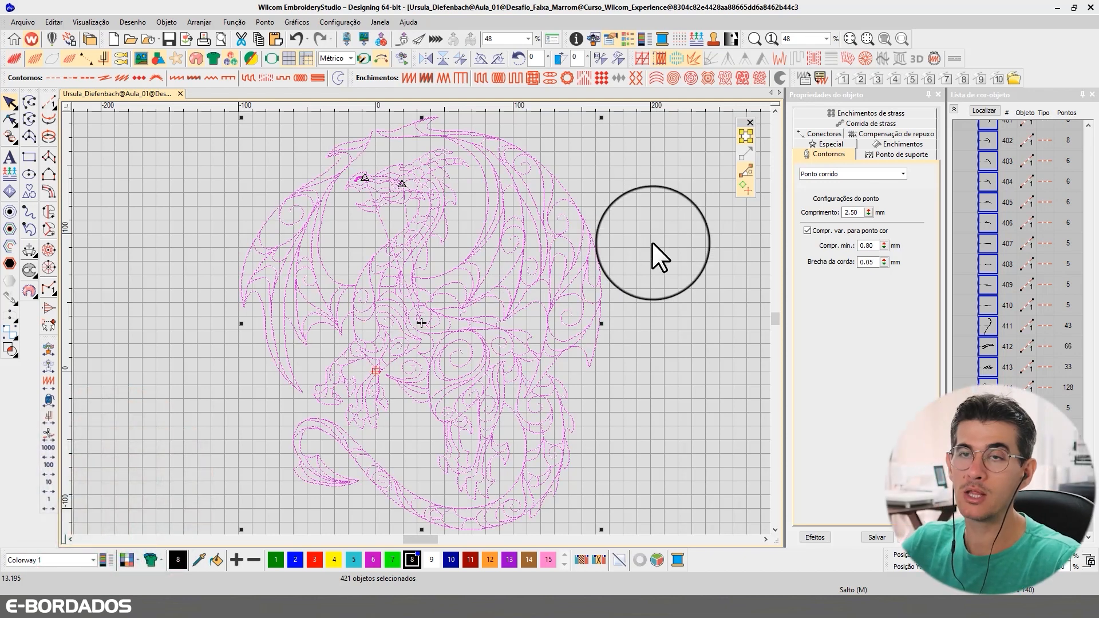
{"action": "key", "text": "t"}
{"action": "left_click", "coordinate": [659, 220]}
{"action": "key", "text": "b"}
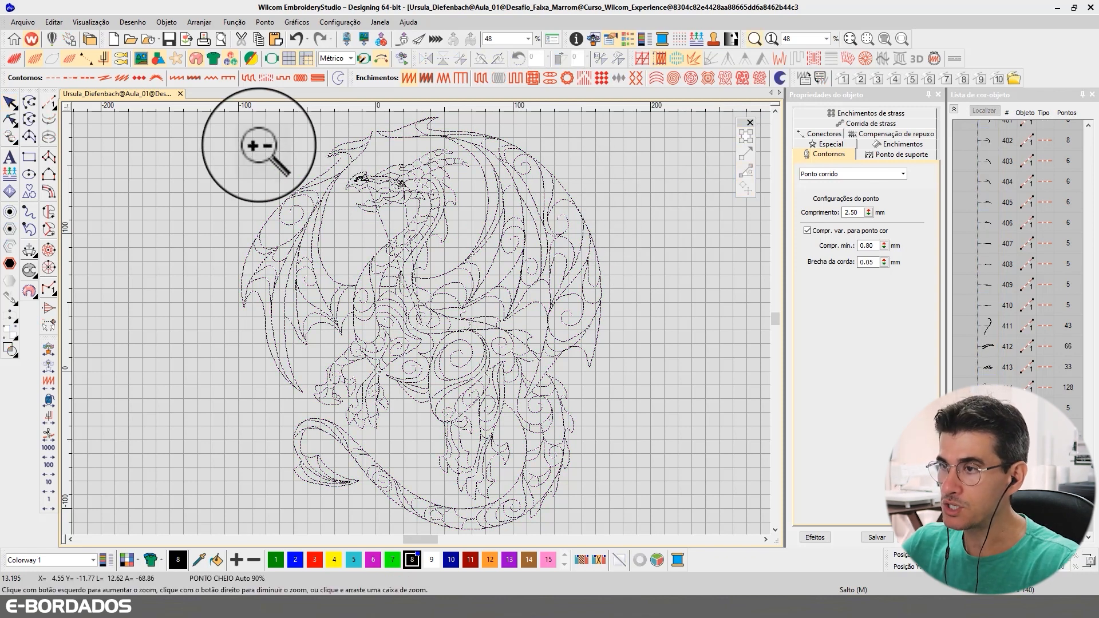
{"action": "left_click_drag", "start_coordinate": [257, 145], "coordinate": [567, 321]}
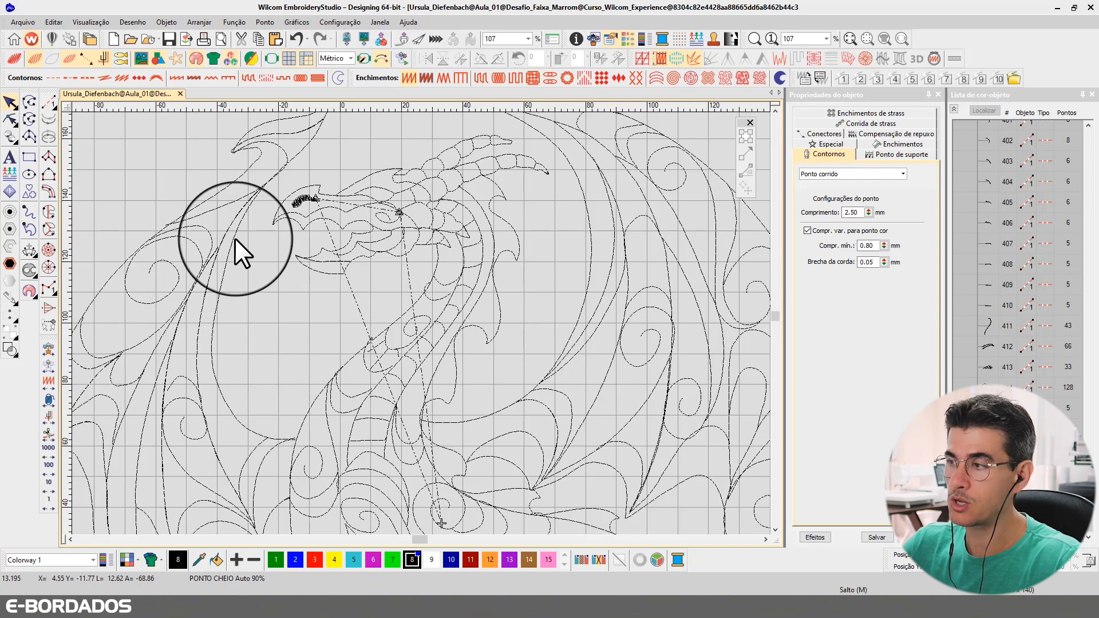
{"action": "key", "text": "t"}
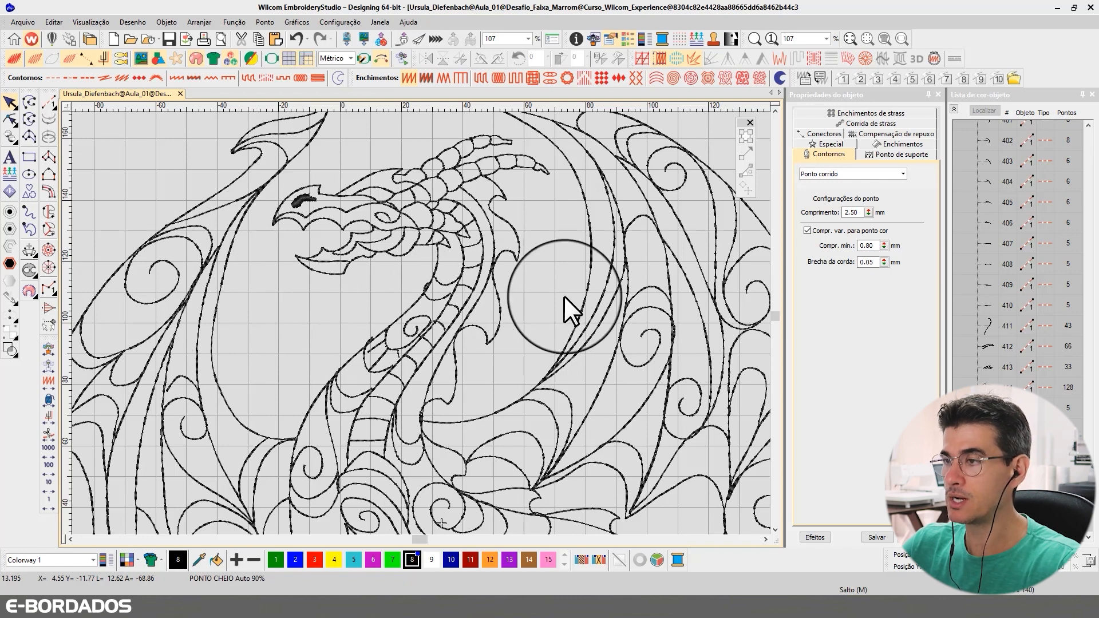
{"action": "key", "text": "t"}
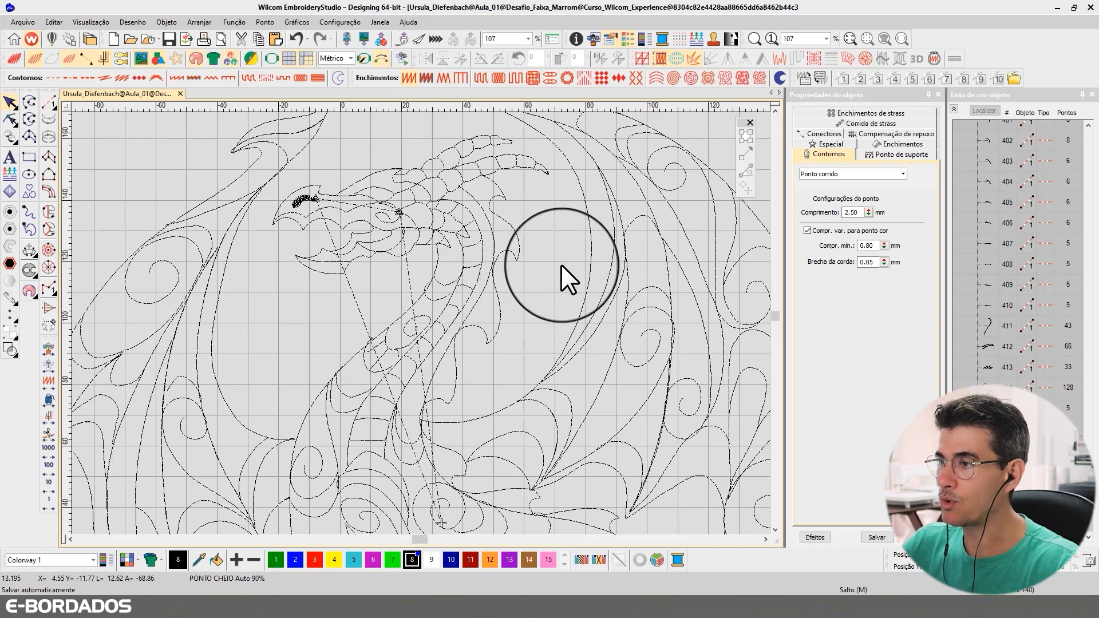
Step: Recolour all objects of the dragon design with orange thread colour 12 and check them in the colour-object list
{"action": "left_click", "coordinate": [399, 449]}
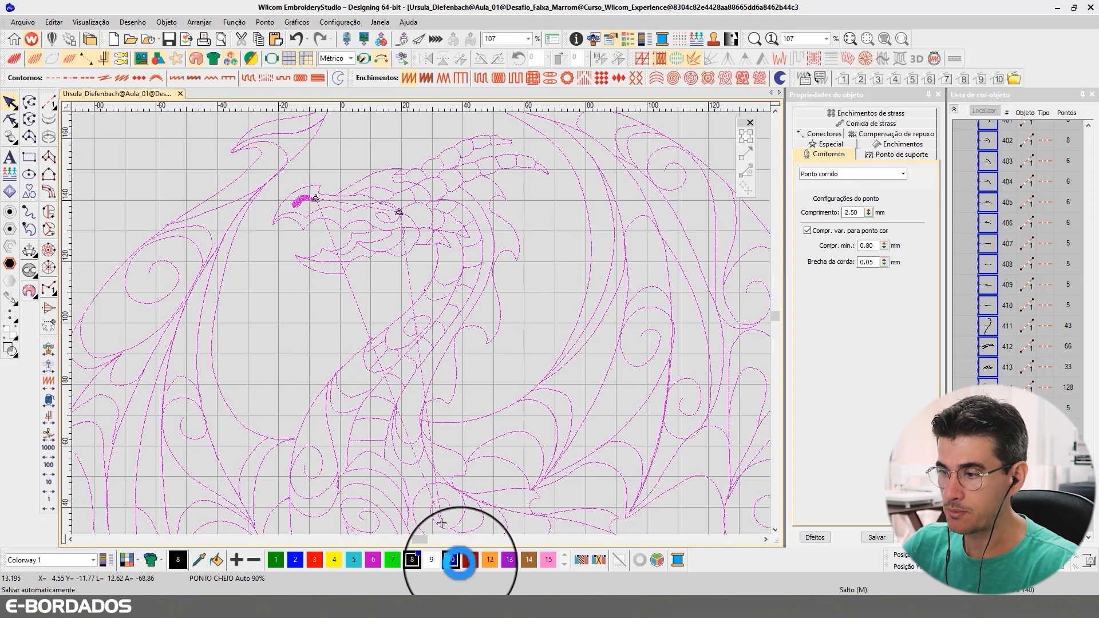
{"action": "left_click", "coordinate": [489, 559]}
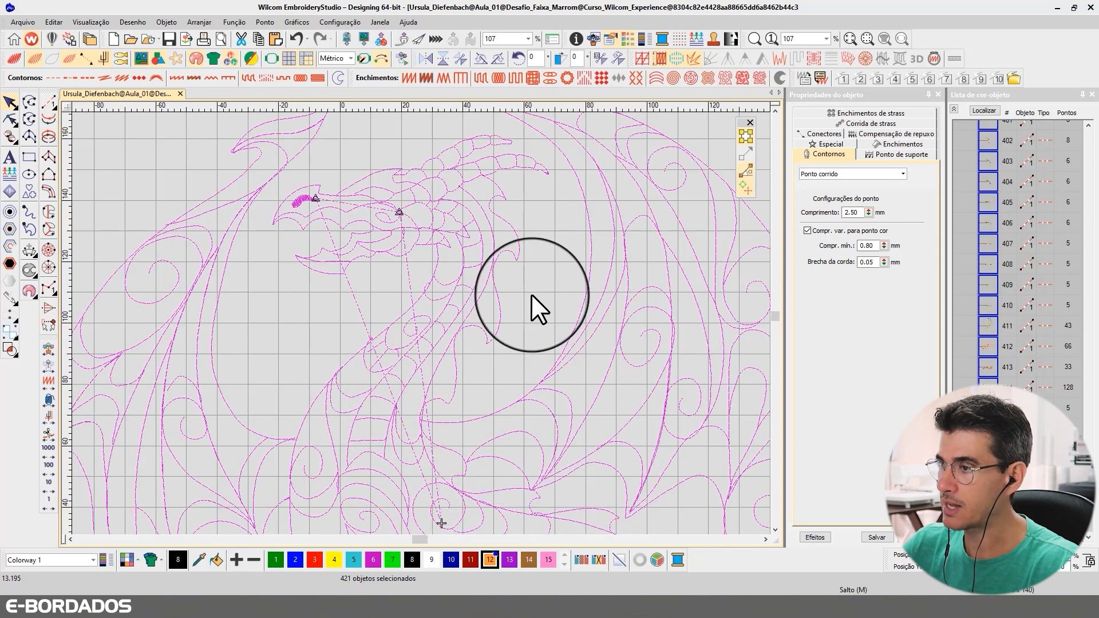
{"action": "key", "text": "Escape"}
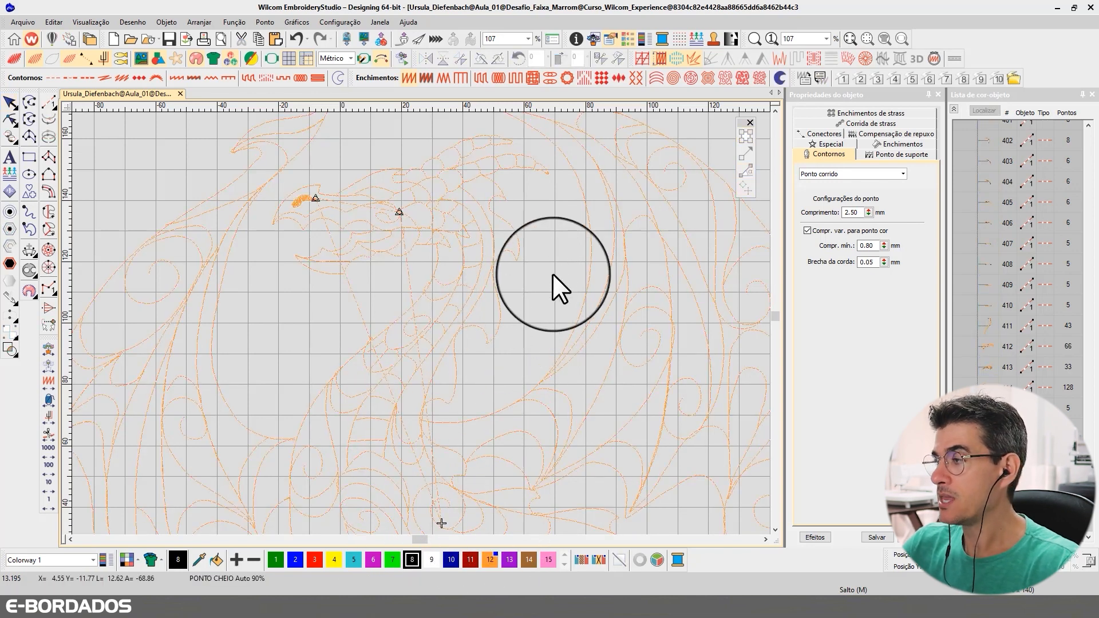
{"action": "left_click", "coordinate": [953, 109]}
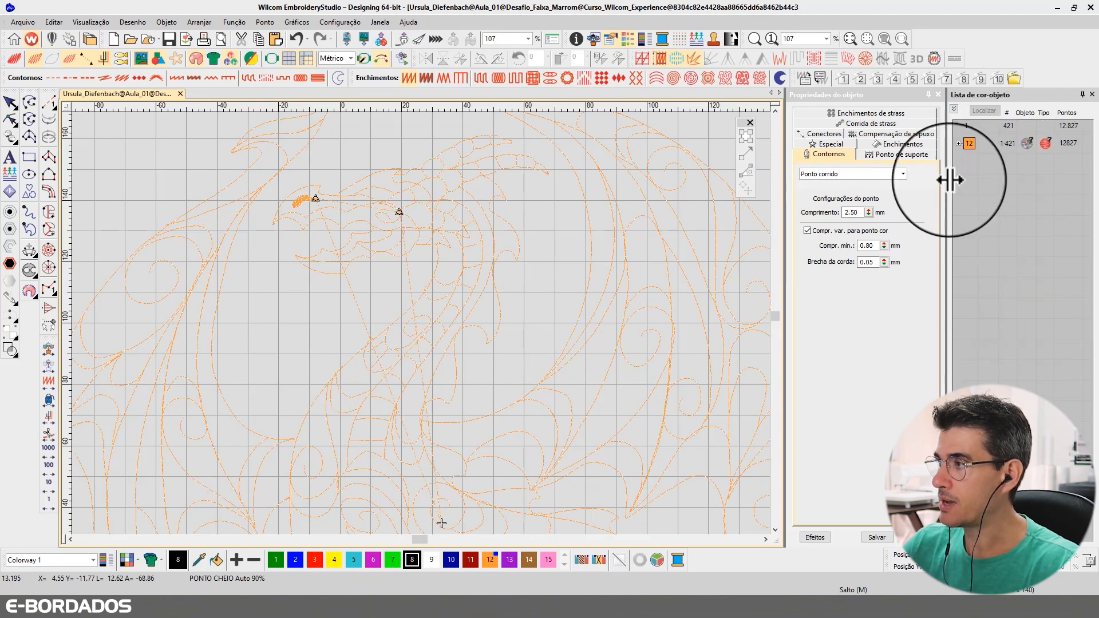
{"action": "left_click", "coordinate": [958, 143]}
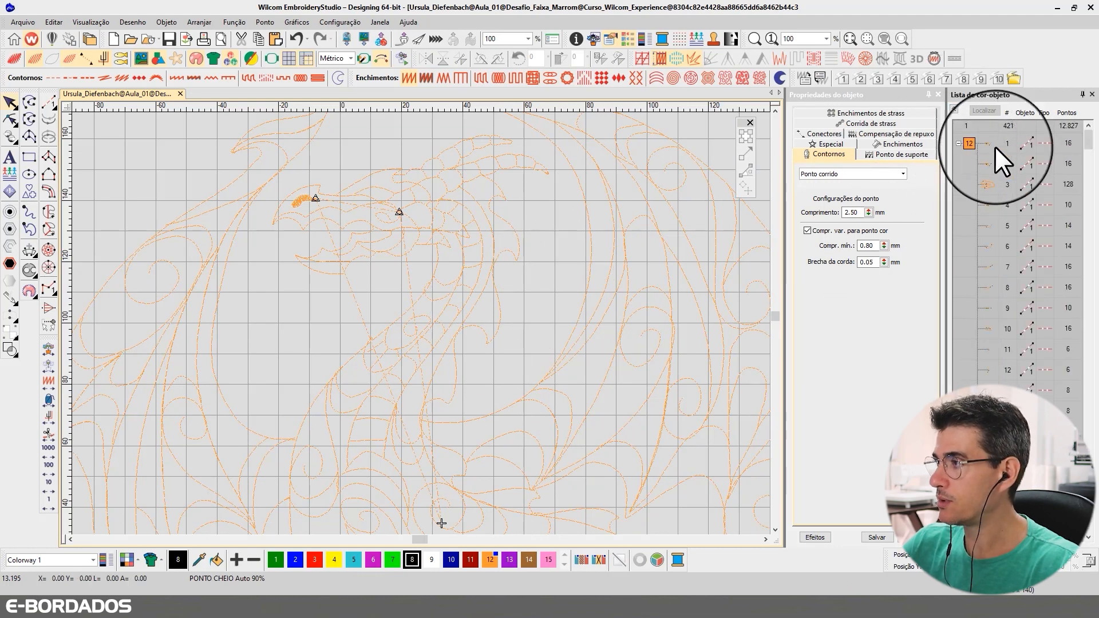
{"action": "left_click", "coordinate": [546, 231]}
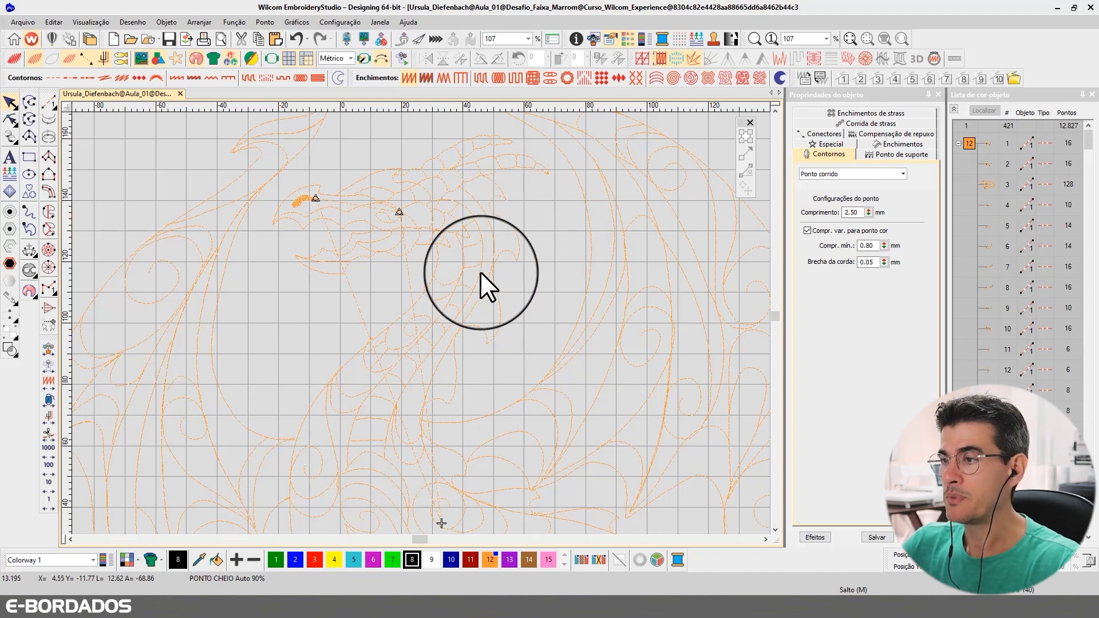
Step: Select the dragon's long front neck outline together with the adjoining upper curves and the spiral segment beside it
{"action": "left_click", "coordinate": [436, 259]}
{"action": "left_click", "coordinate": [446, 286], "text": "ctrl"}
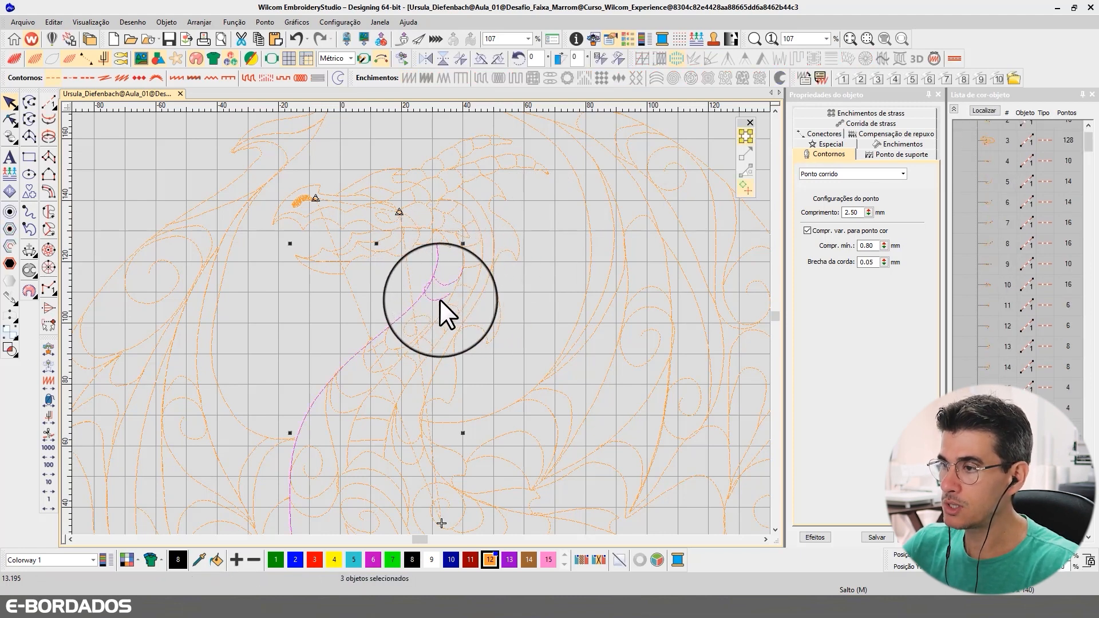
{"action": "left_click", "coordinate": [440, 300], "text": "ctrl"}
{"action": "left_click", "coordinate": [418, 332], "text": "ctrl"}
{"action": "left_click", "coordinate": [395, 356], "text": "ctrl"}
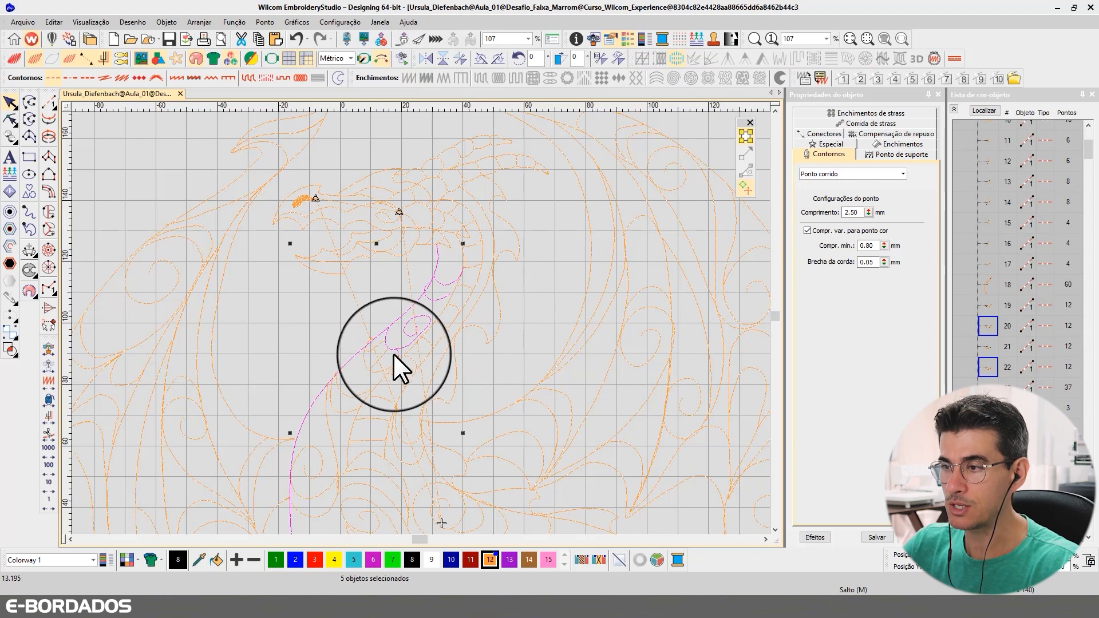
{"action": "left_click", "coordinate": [376, 348], "text": "ctrl"}
{"action": "left_click", "coordinate": [421, 323], "text": "ctrl"}
Step: Add the curves around the lower neck spiral and the second long neck line to the selection
{"action": "scroll", "coordinate": [421, 324], "scroll_direction": "up", "scroll_amount": 3}
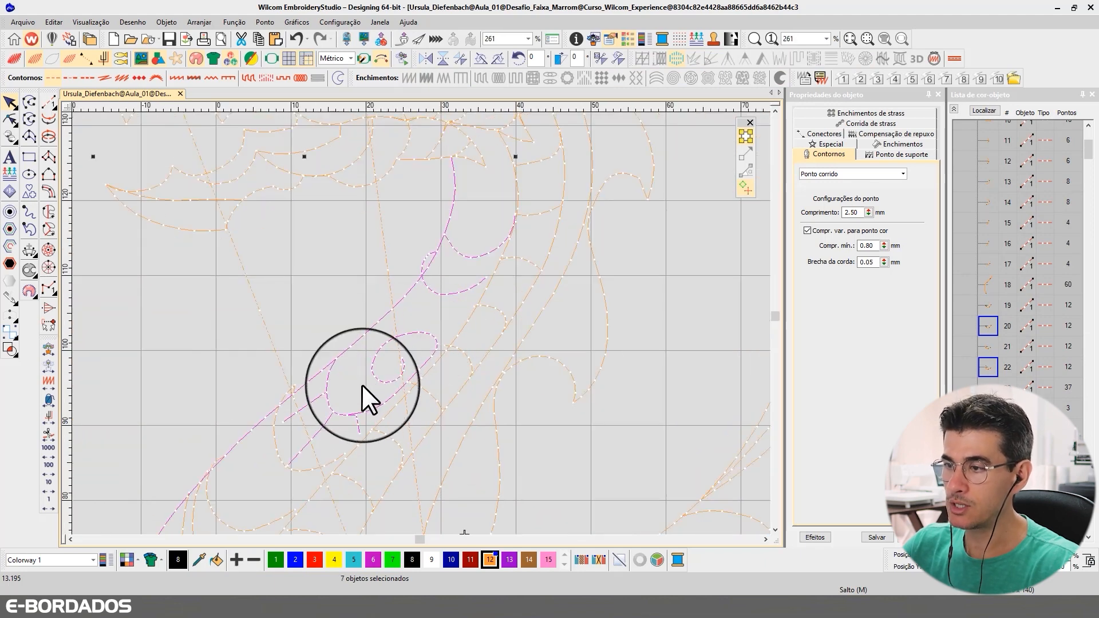
{"action": "left_click", "coordinate": [367, 434], "text": "ctrl"}
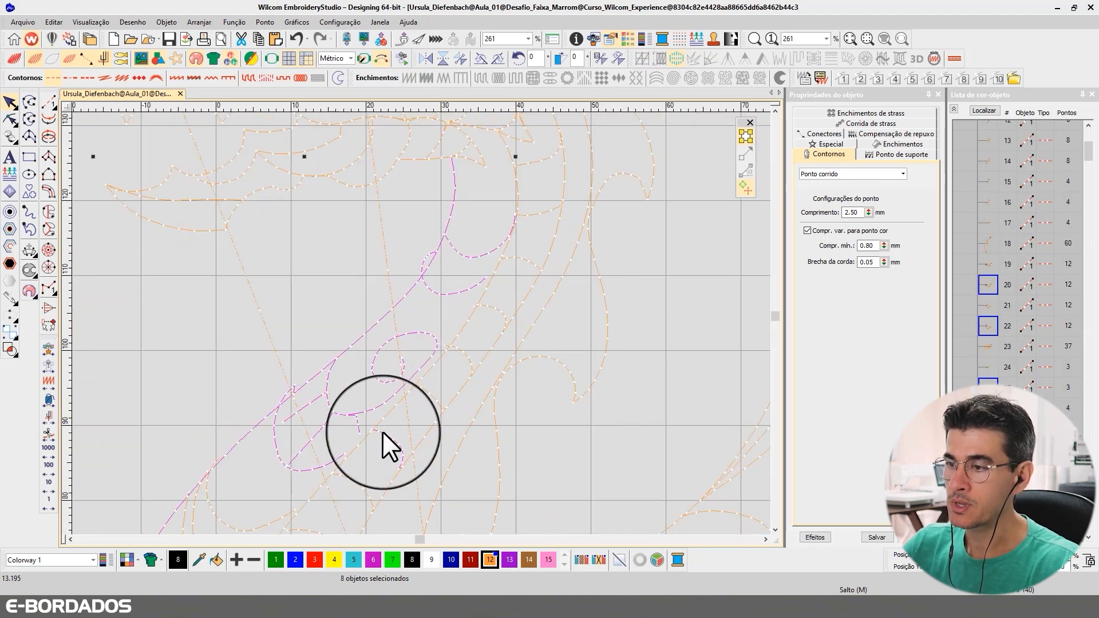
{"action": "left_click", "coordinate": [382, 431], "text": "ctrl"}
{"action": "left_click", "coordinate": [441, 397], "text": "ctrl"}
{"action": "left_click", "coordinate": [453, 383], "text": "ctrl"}
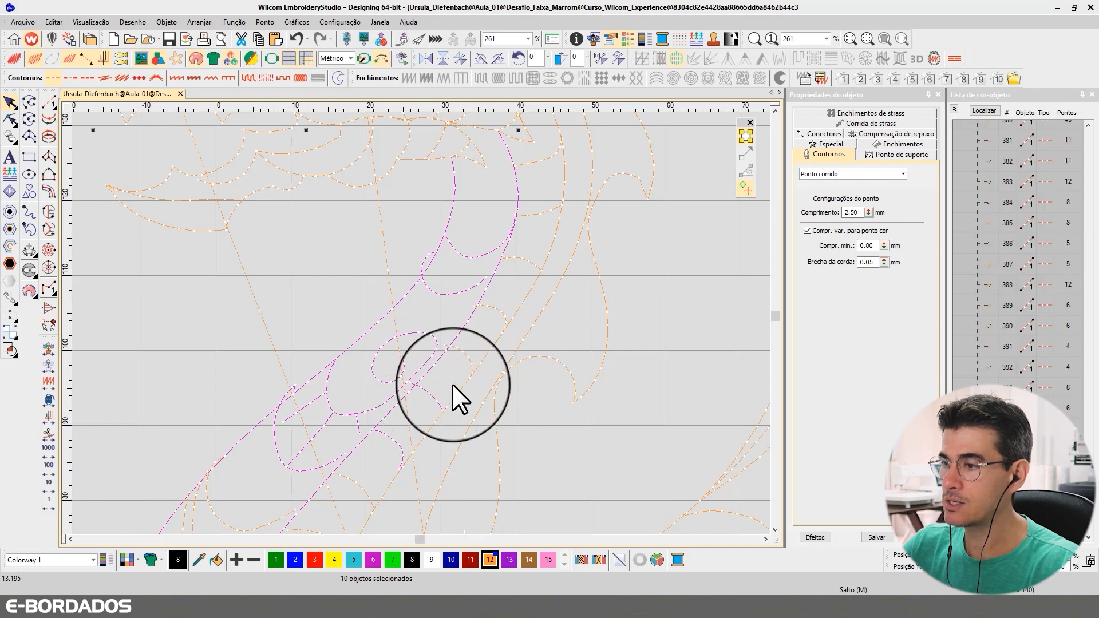
Step: Add the short scale curves behind the second neck line, up to the neck's upper cross lines, to the selection
{"action": "left_click", "coordinate": [463, 352], "text": "ctrl"}
{"action": "left_click", "coordinate": [486, 309], "text": "ctrl"}
{"action": "left_click", "coordinate": [522, 246], "text": "ctrl"}
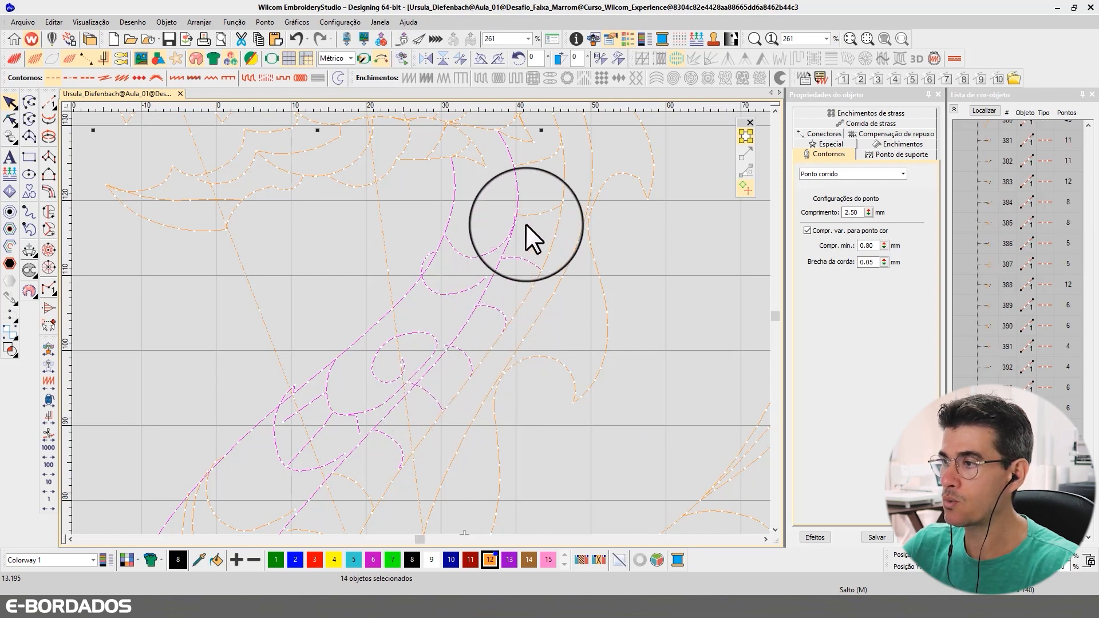
{"action": "left_click", "coordinate": [535, 172], "text": "ctrl"}
{"action": "left_click", "coordinate": [535, 162], "text": "ctrl"}
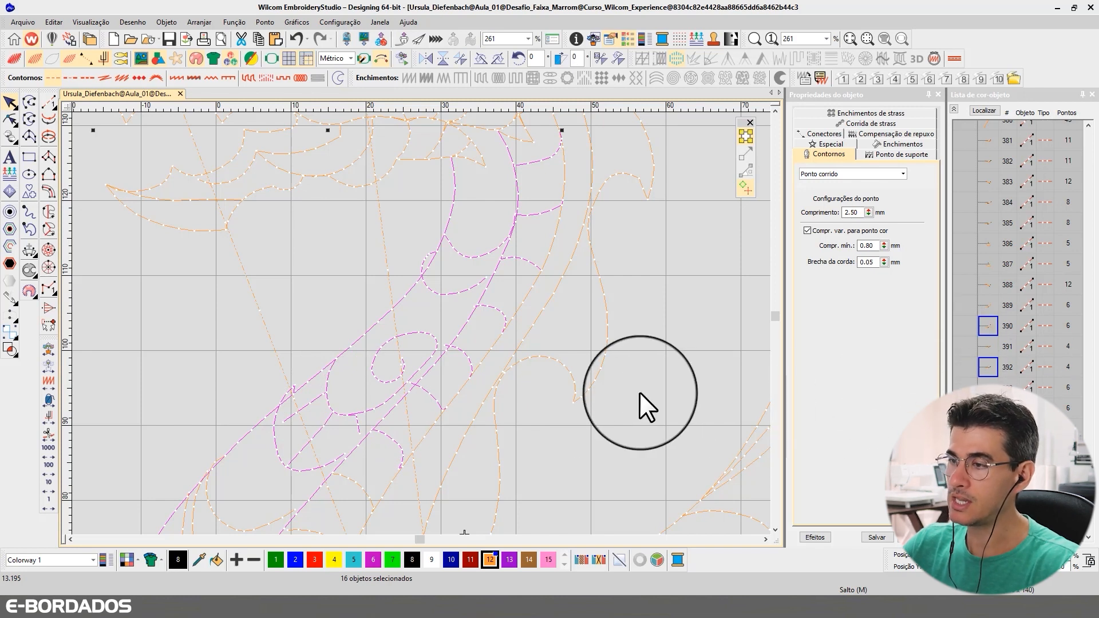
Step: Extend the selection with the two long rear neck lines and the spiked outline along the back of the neck
{"action": "left_click", "coordinate": [558, 281], "text": "ctrl"}
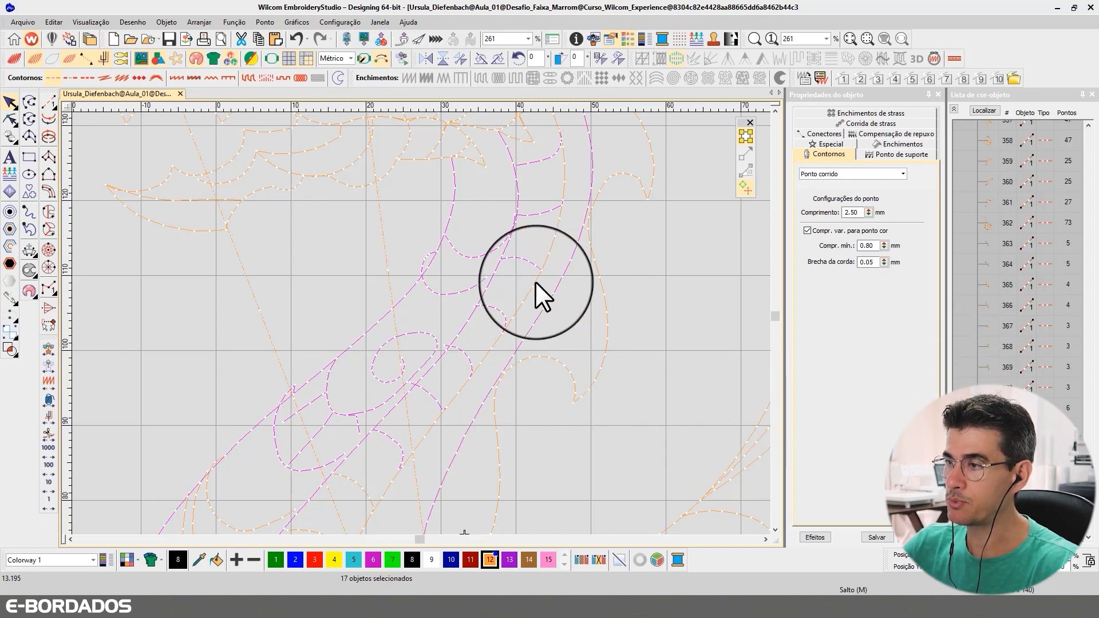
{"action": "left_click", "coordinate": [535, 282], "text": "ctrl"}
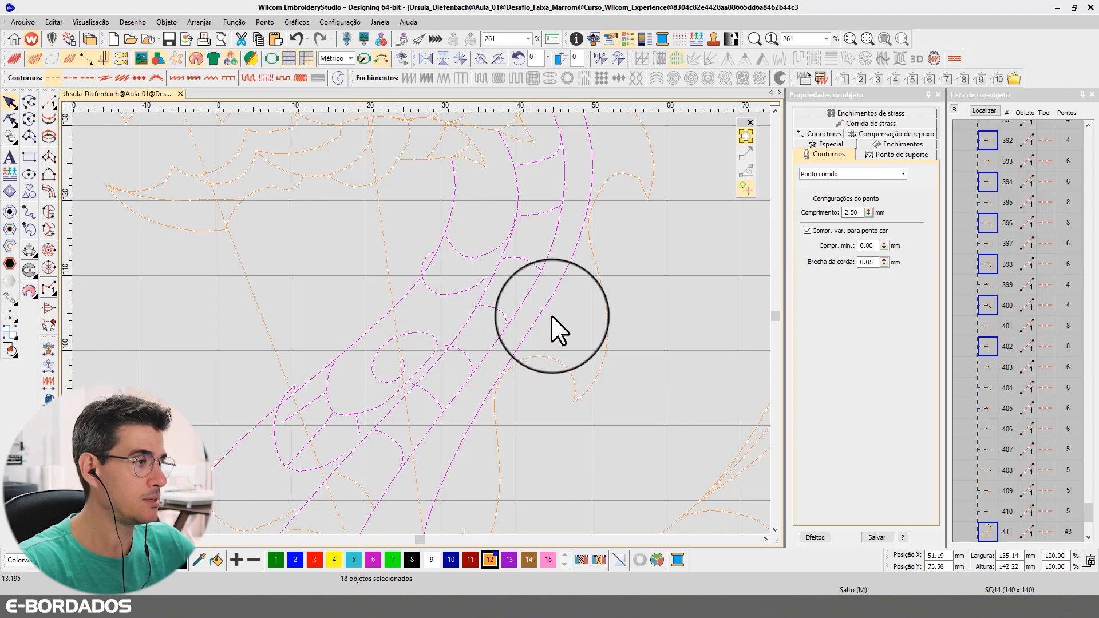
{"action": "left_click", "coordinate": [557, 359], "text": "ctrl"}
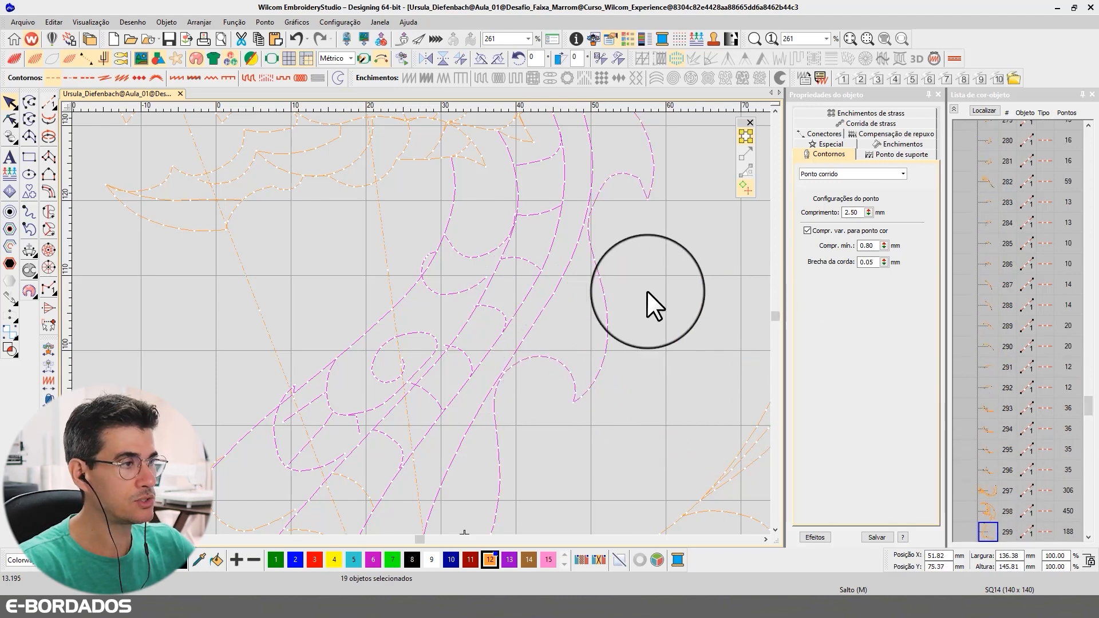
Step: Add the cross curves at the top of the neck and the spikes behind the jaw to the selection
{"action": "left_click", "coordinate": [776, 111]}
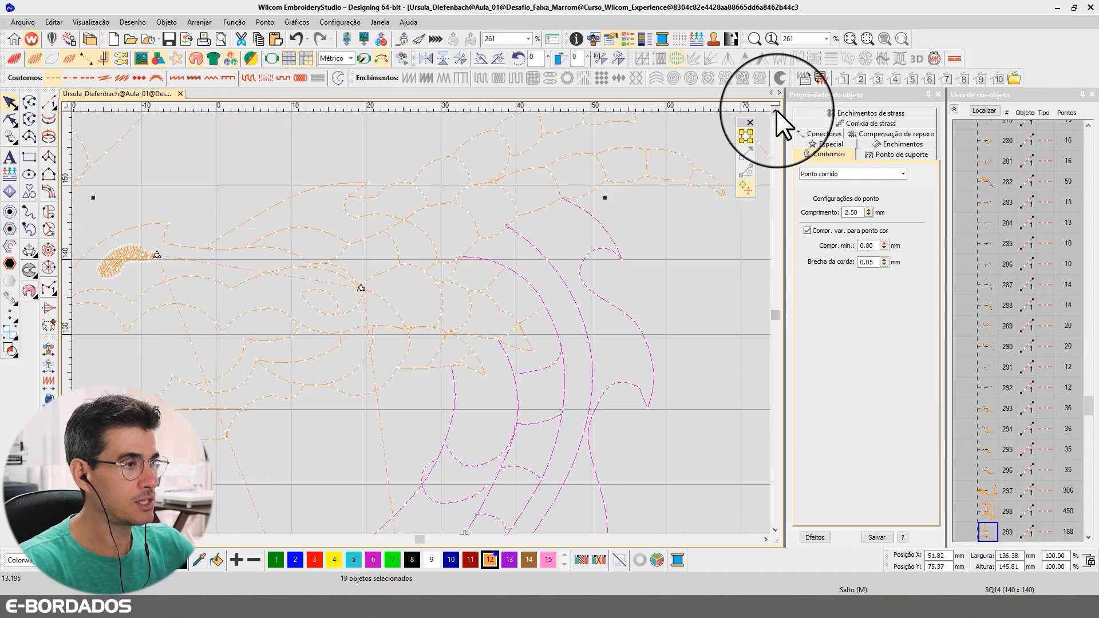
{"action": "left_click", "coordinate": [536, 311], "text": "ctrl"}
{"action": "left_click", "coordinate": [515, 337], "text": "ctrl"}
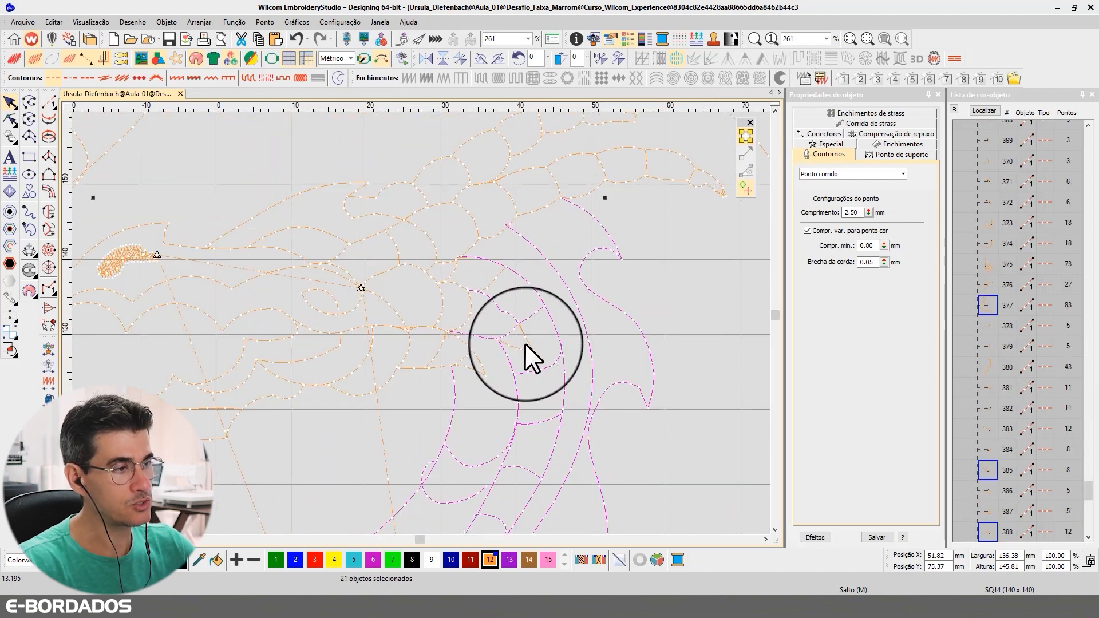
{"action": "left_click", "coordinate": [511, 343], "text": "ctrl"}
{"action": "left_click", "coordinate": [467, 354], "text": "ctrl"}
{"action": "left_click", "coordinate": [442, 351], "text": "ctrl"}
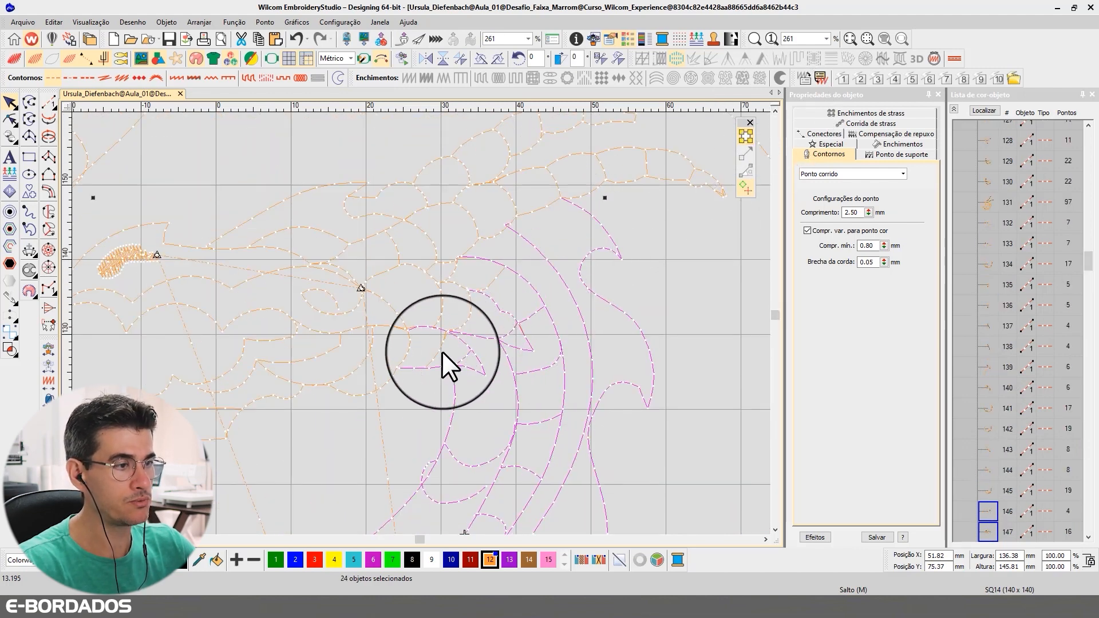
Step: Extend the selection with the dragon's main head outline and the scale curves behind its cheek
{"action": "left_click", "coordinate": [416, 350], "text": "ctrl"}
{"action": "left_click", "coordinate": [424, 332], "text": "ctrl"}
{"action": "left_click", "coordinate": [452, 314], "text": "ctrl"}
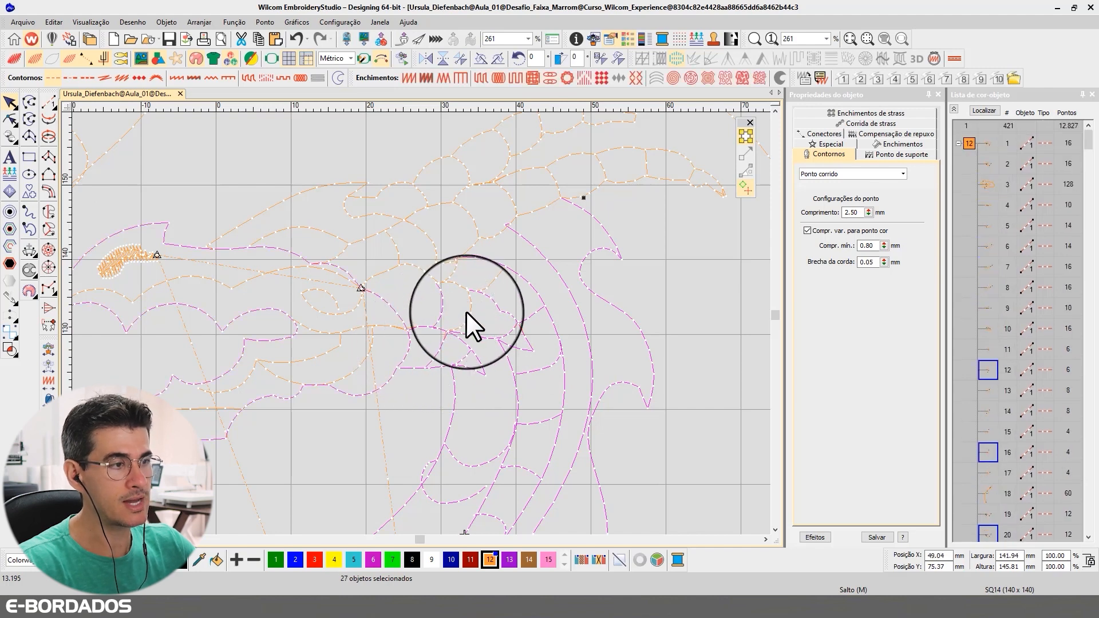
{"action": "left_click", "coordinate": [462, 298], "text": "ctrl"}
{"action": "left_click", "coordinate": [500, 276], "text": "ctrl"}
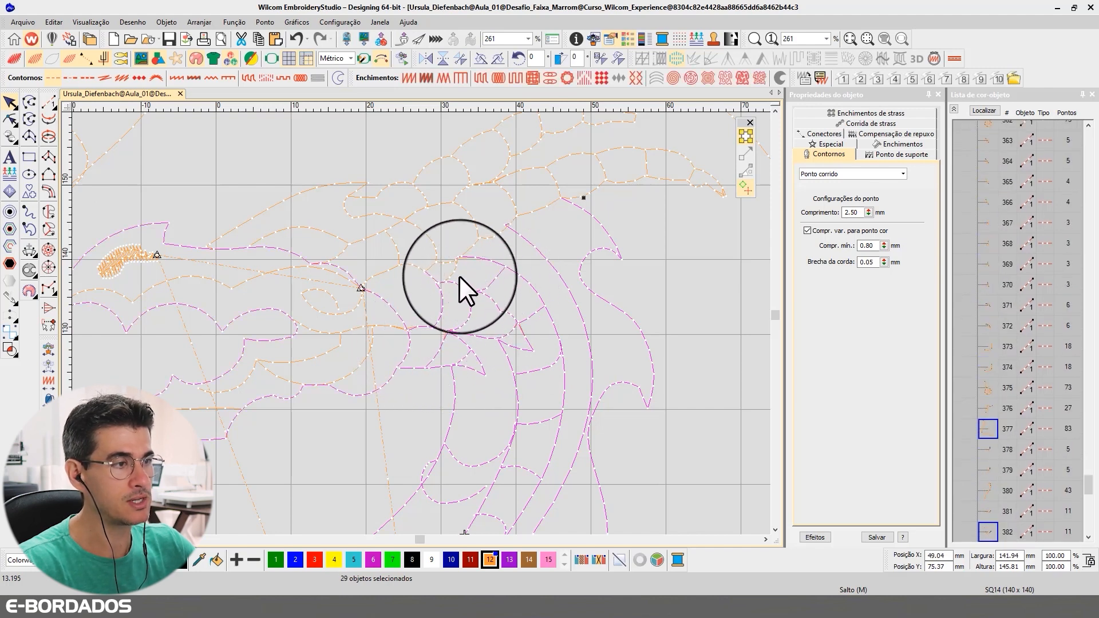
Step: Add the lower horn's outline, the scales at its base and its cross segments to the selection
{"action": "left_click", "coordinate": [452, 267], "text": "ctrl"}
{"action": "left_click", "coordinate": [435, 255], "text": "ctrl"}
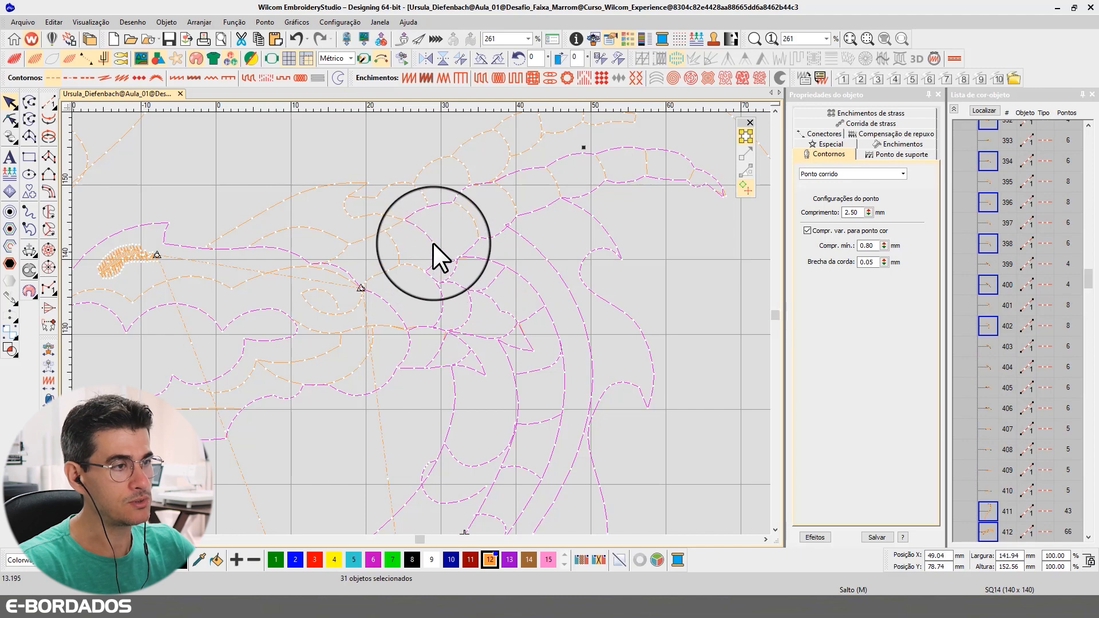
{"action": "left_click", "coordinate": [458, 231], "text": "ctrl"}
{"action": "left_click", "coordinate": [467, 210], "text": "ctrl"}
{"action": "left_click", "coordinate": [515, 197], "text": "ctrl"}
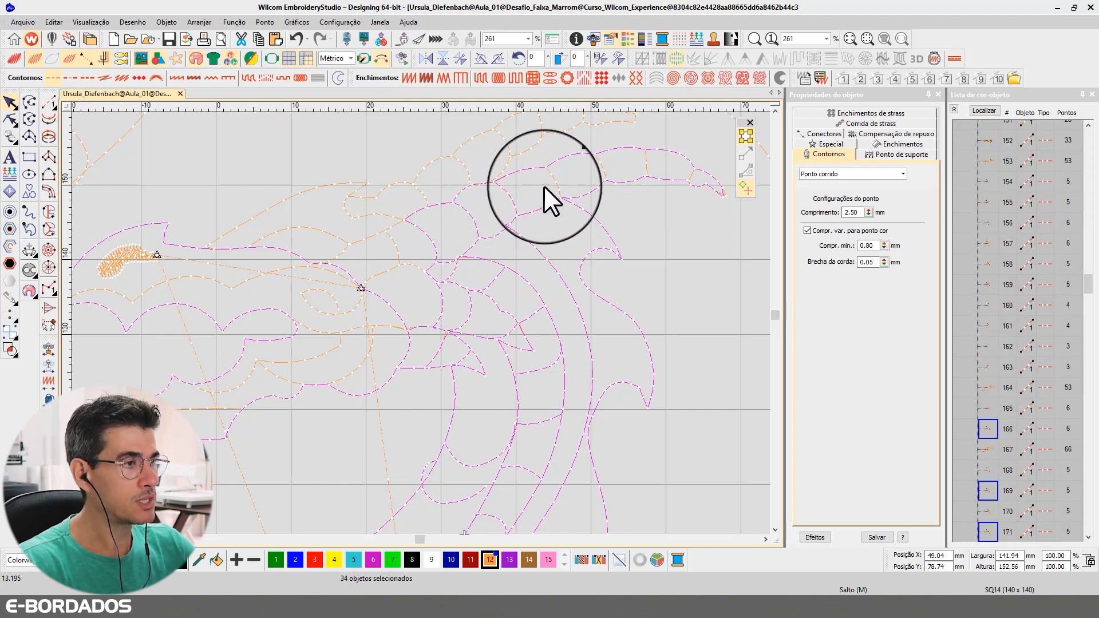
{"action": "left_click", "coordinate": [552, 176], "text": "ctrl"}
{"action": "left_click", "coordinate": [650, 161], "text": "ctrl"}
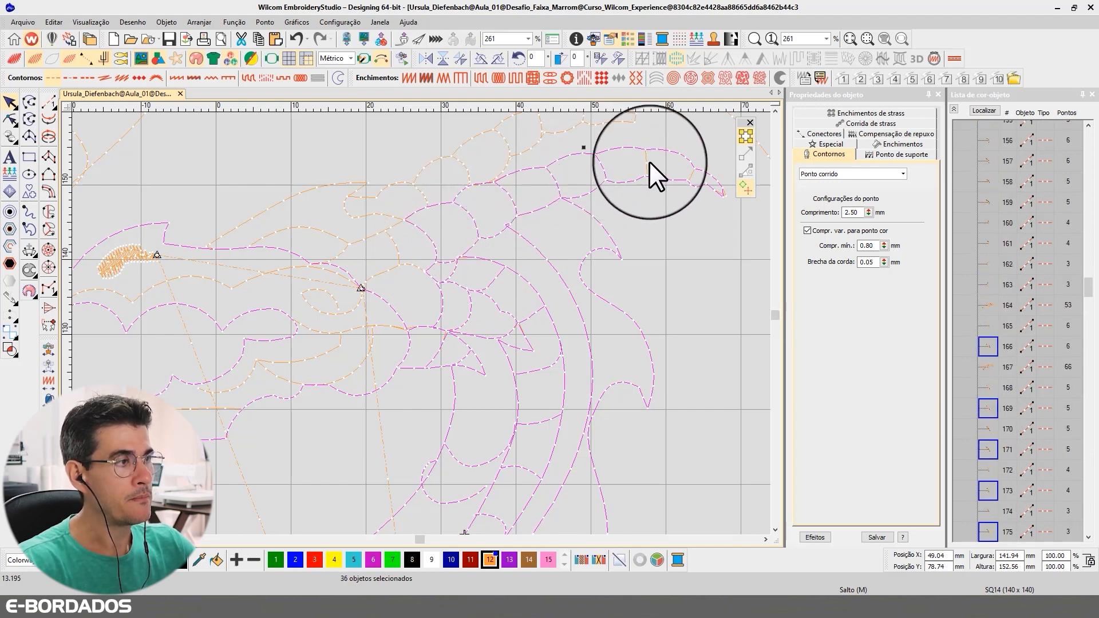
{"action": "left_click", "coordinate": [689, 172], "text": "ctrl"}
Step: Add the scale curves behind the brow and the inner cheek and mouth lines to the selection
{"action": "left_click", "coordinate": [421, 264], "text": "ctrl"}
{"action": "left_click", "coordinate": [396, 248], "text": "ctrl"}
{"action": "left_click", "coordinate": [392, 264], "text": "ctrl"}
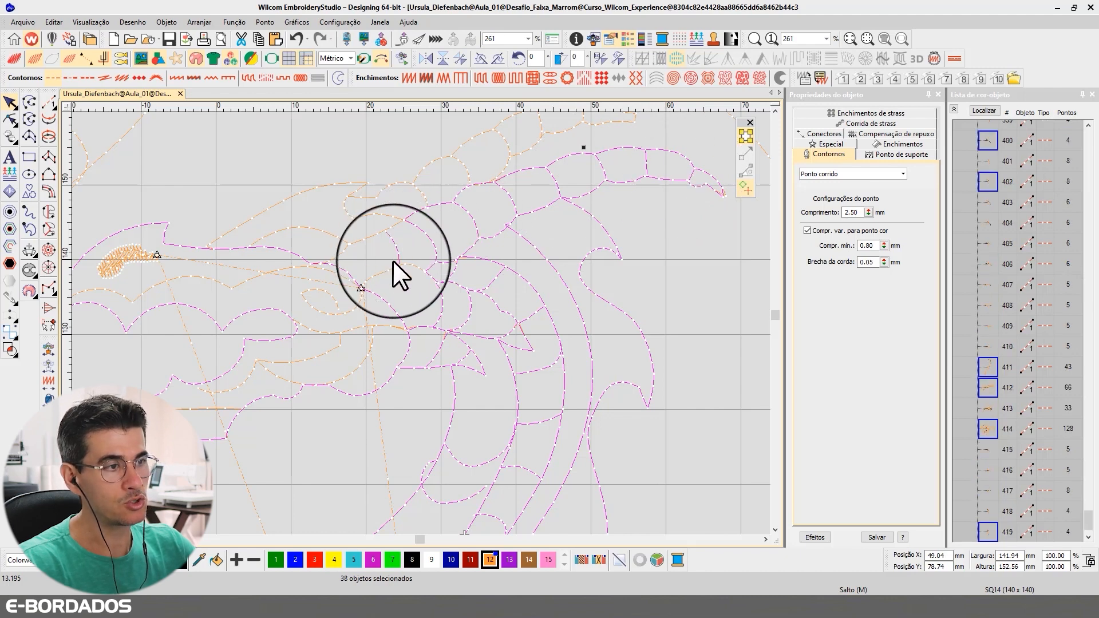
{"action": "left_click", "coordinate": [378, 327], "text": "ctrl"}
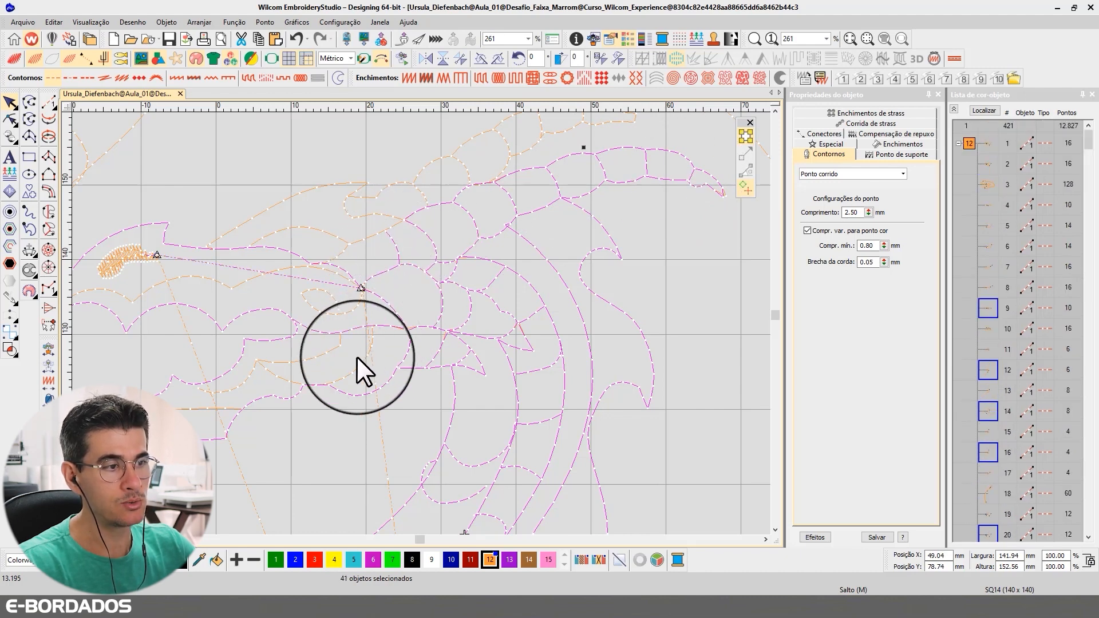
{"action": "left_click", "coordinate": [320, 355], "text": "ctrl"}
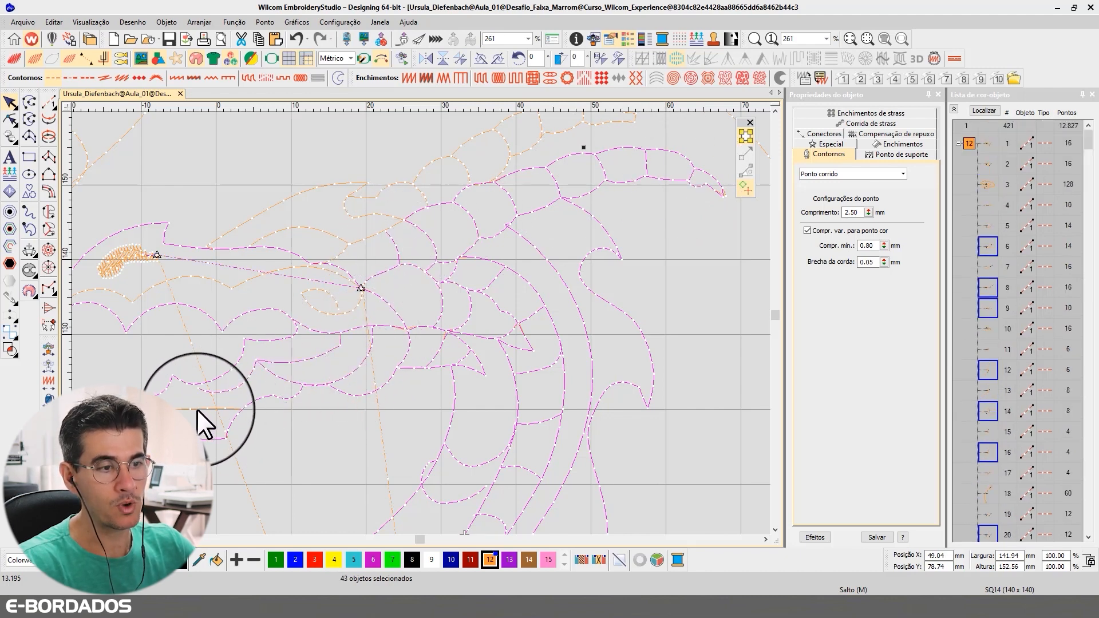
Step: Extend the selection with the remaining mouth and snout lines, the brow crest and the eye outline
{"action": "left_click", "coordinate": [186, 359], "text": "ctrl"}
{"action": "left_click", "coordinate": [157, 287], "text": "ctrl"}
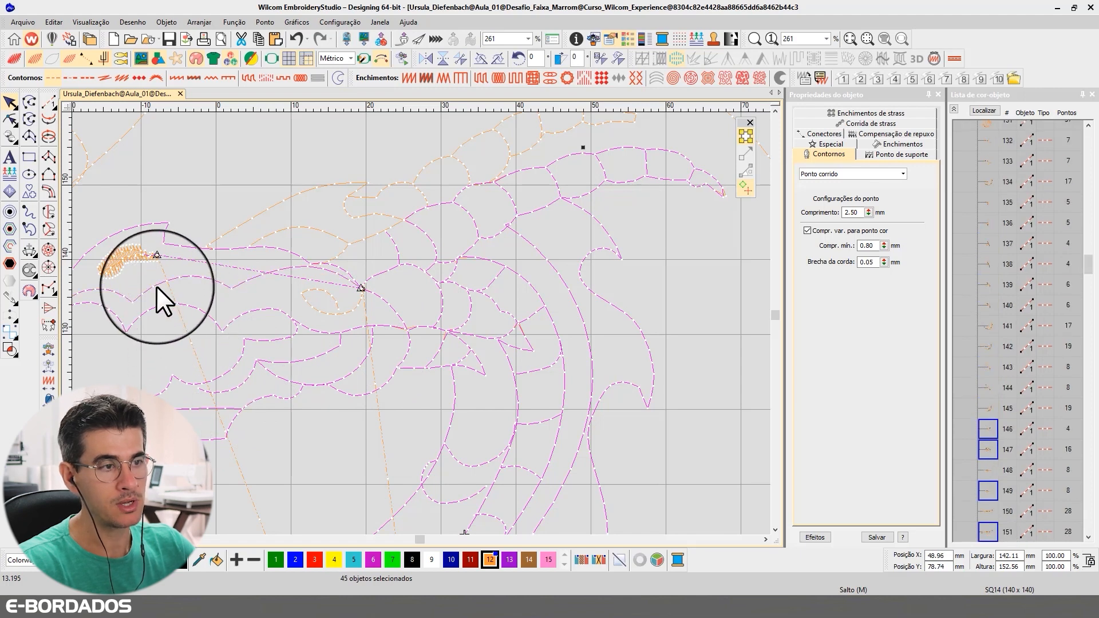
{"action": "left_click", "coordinate": [282, 232], "text": "ctrl"}
{"action": "left_click", "coordinate": [318, 290], "text": "ctrl"}
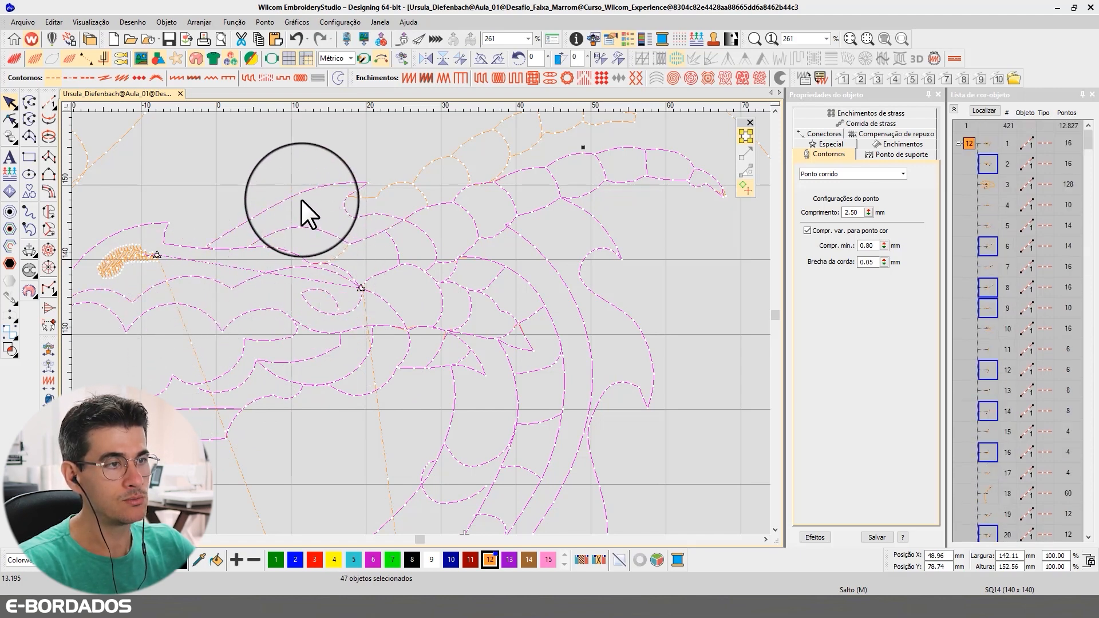
Step: Add the upper horn's outline and its cross segments to the selection
{"action": "left_click", "coordinate": [377, 194], "text": "ctrl"}
{"action": "left_click", "coordinate": [425, 191], "text": "ctrl"}
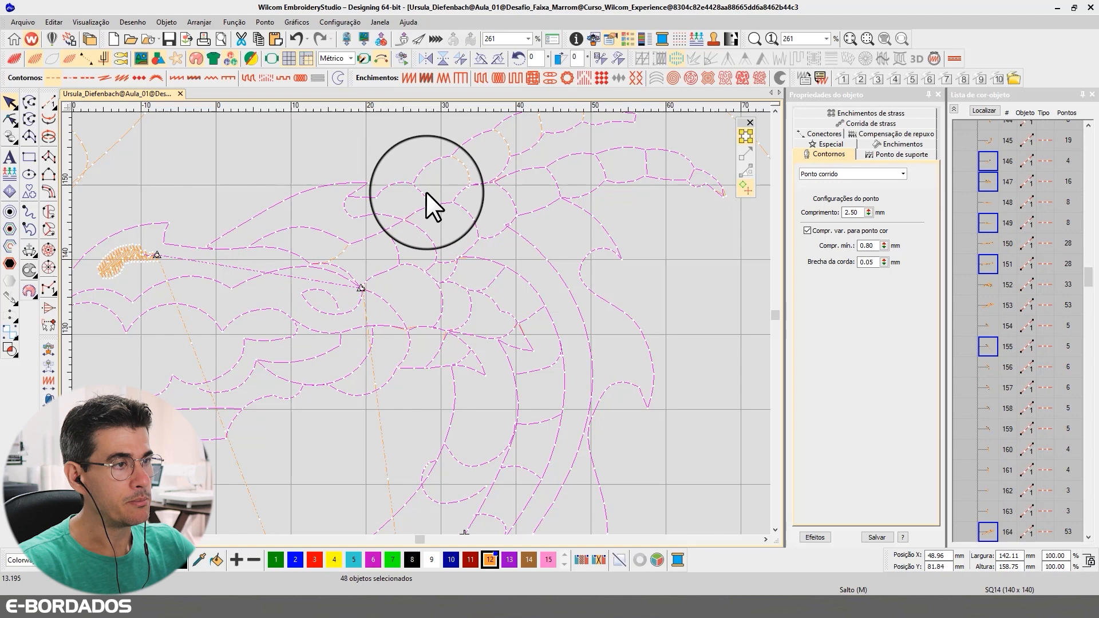
{"action": "left_click", "coordinate": [461, 161], "text": "ctrl"}
{"action": "left_click", "coordinate": [501, 138], "text": "ctrl"}
{"action": "left_click", "coordinate": [540, 131], "text": "ctrl"}
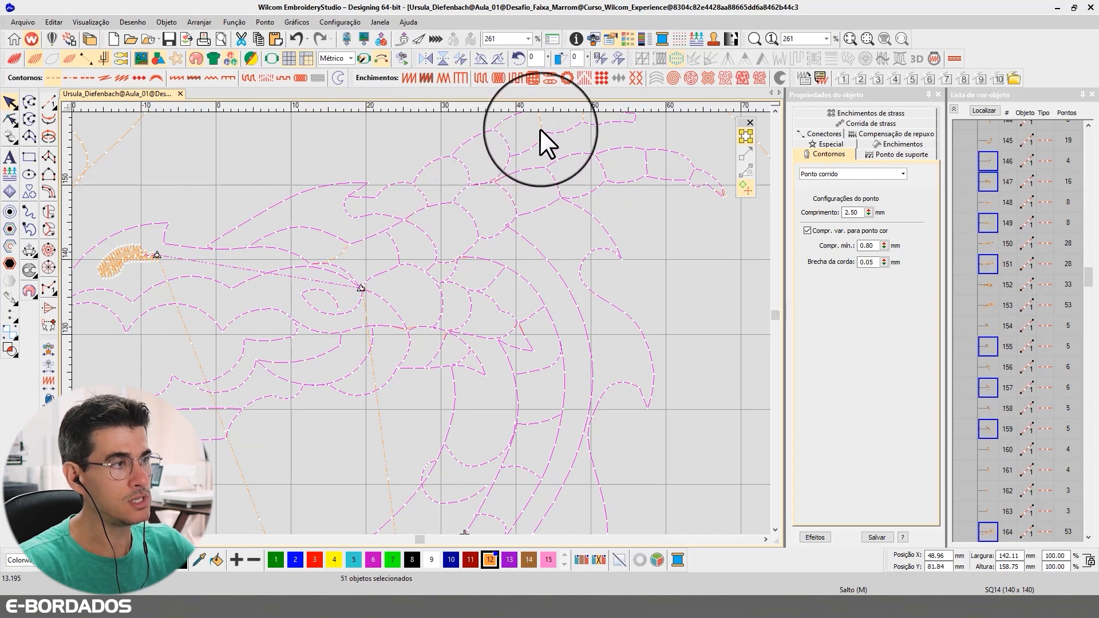
Step: Check the head and neck selection and add the missed short curves at the brow and horns
{"action": "scroll", "coordinate": [415, 329], "scroll_direction": "down", "scroll_amount": 6}
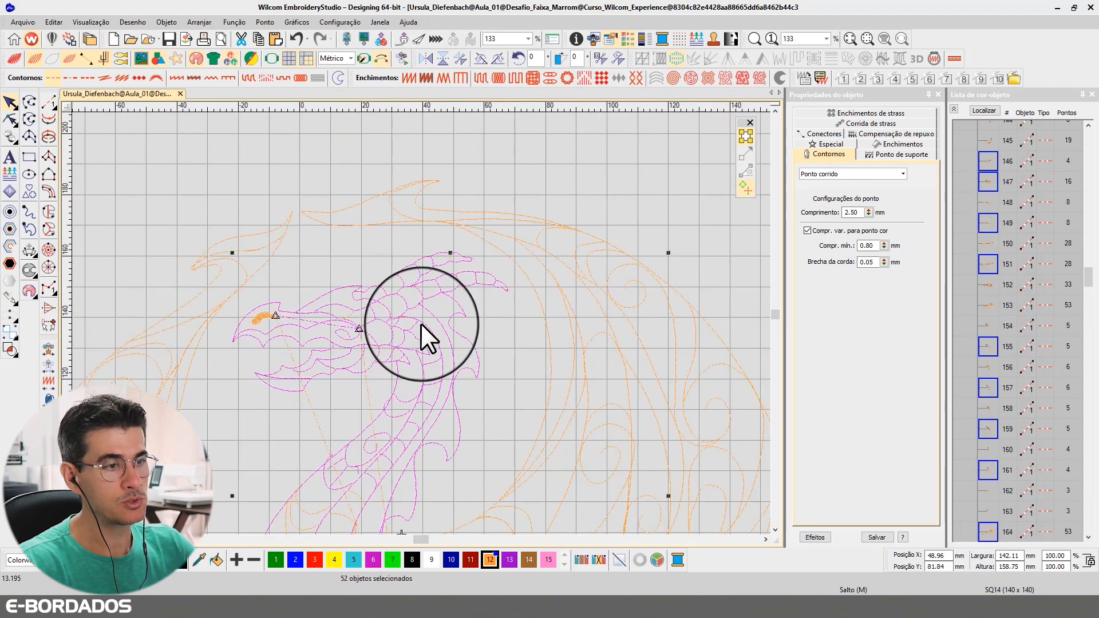
{"action": "scroll", "coordinate": [421, 324], "scroll_direction": "up", "scroll_amount": 3}
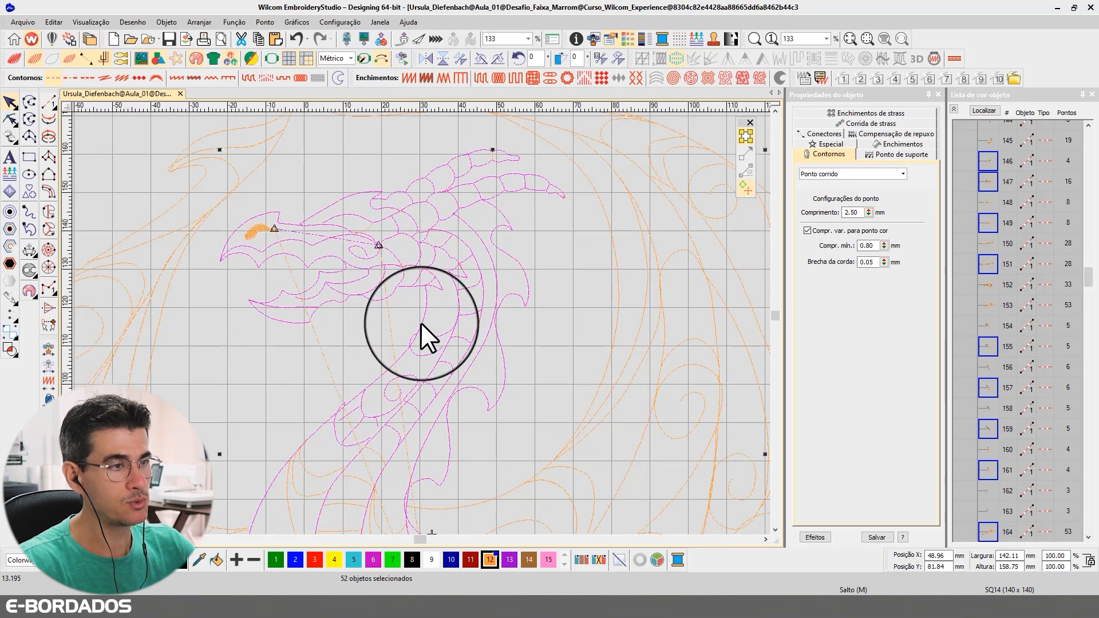
{"action": "scroll", "coordinate": [405, 258], "scroll_direction": "up", "scroll_amount": 3}
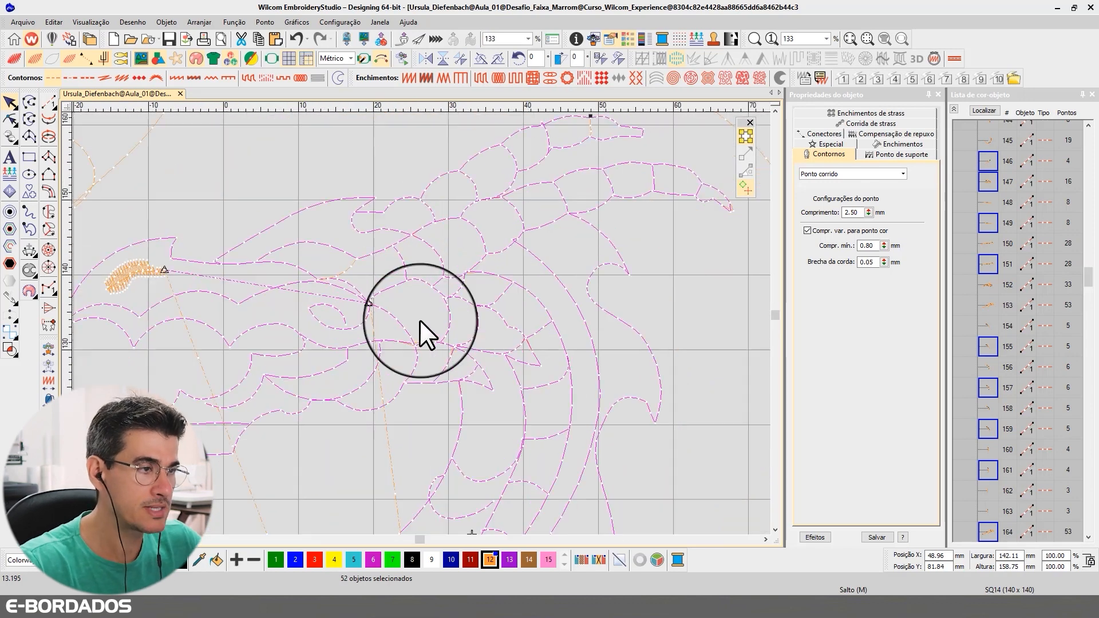
{"action": "left_click", "coordinate": [350, 269], "text": "ctrl"}
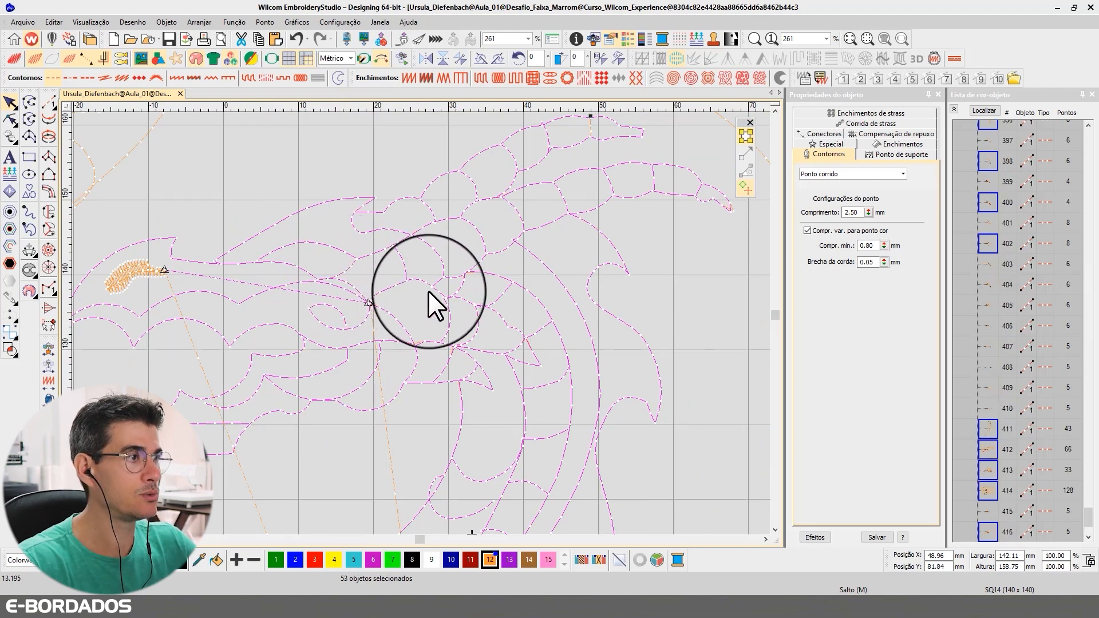
{"action": "left_click", "coordinate": [581, 172], "text": "ctrl"}
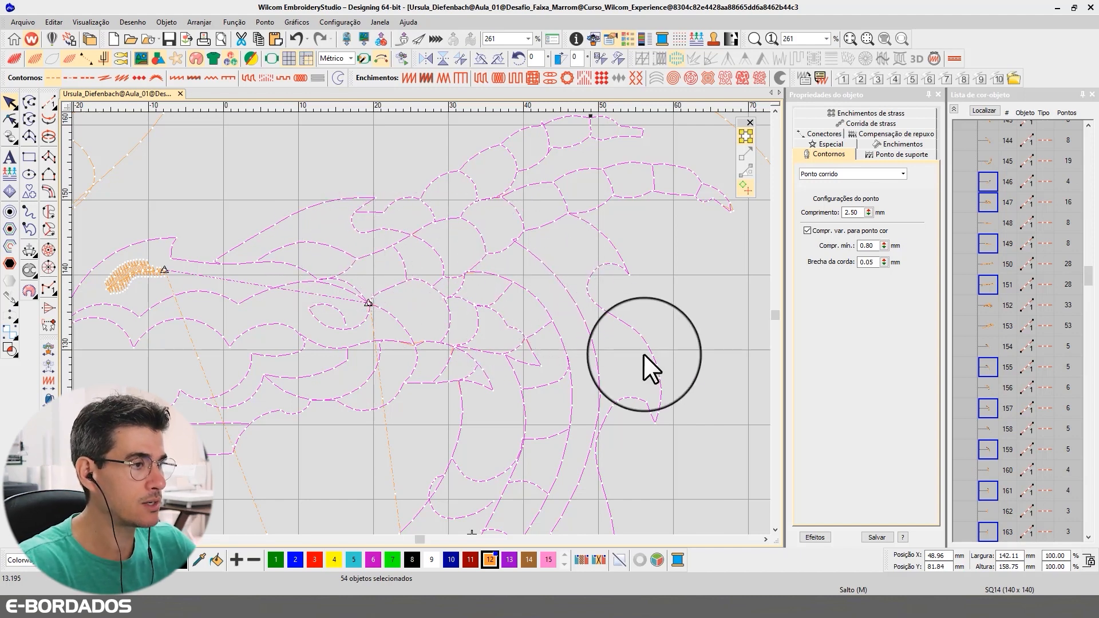
Step: Add the rounded scale curves across the lower part of the neck to the selection
{"action": "left_click", "coordinate": [775, 529]}
{"action": "left_click_drag", "start_coordinate": [775, 529], "coordinate": [775, 530]}
{"action": "left_click", "coordinate": [360, 245], "text": "ctrl"}
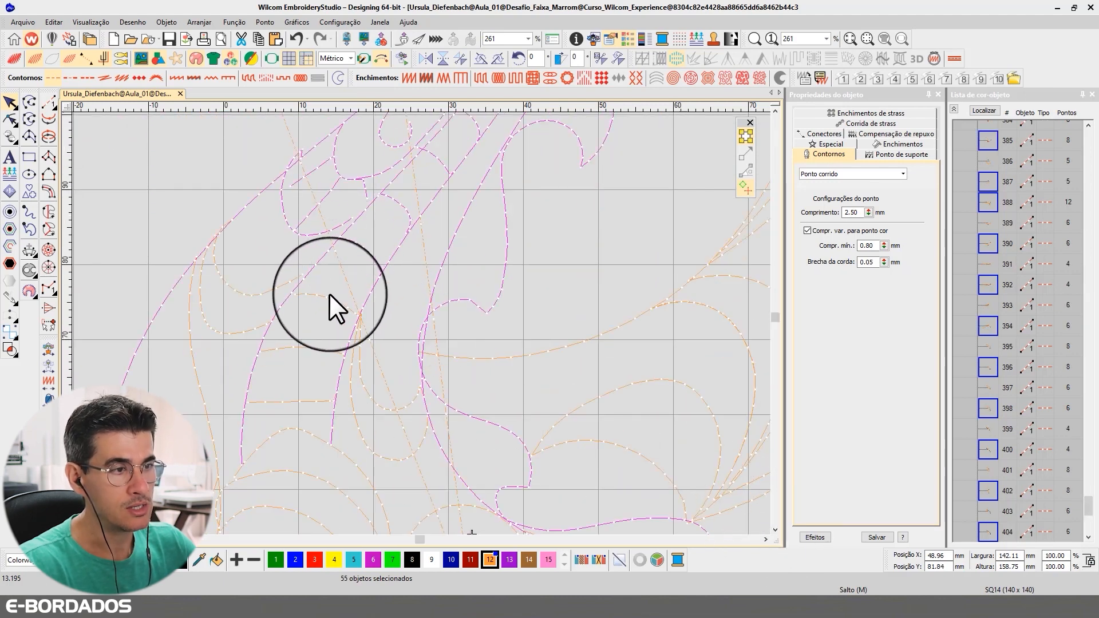
{"action": "left_click", "coordinate": [325, 294], "text": "ctrl"}
{"action": "left_click", "coordinate": [265, 291], "text": "ctrl"}
{"action": "left_click", "coordinate": [233, 331], "text": "ctrl"}
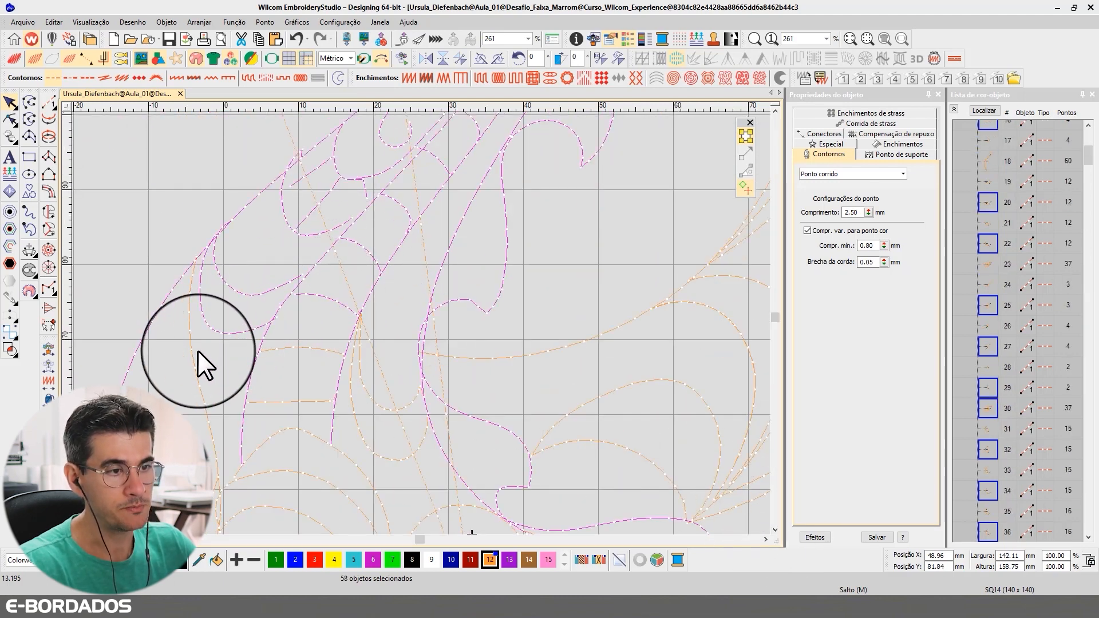
Step: Add the front contour at the neck's base, the straight cross lines and the arched curves below them to the selection
{"action": "left_click", "coordinate": [191, 355], "text": "ctrl"}
{"action": "left_click", "coordinate": [286, 346], "text": "ctrl"}
{"action": "left_click", "coordinate": [291, 403], "text": "ctrl"}
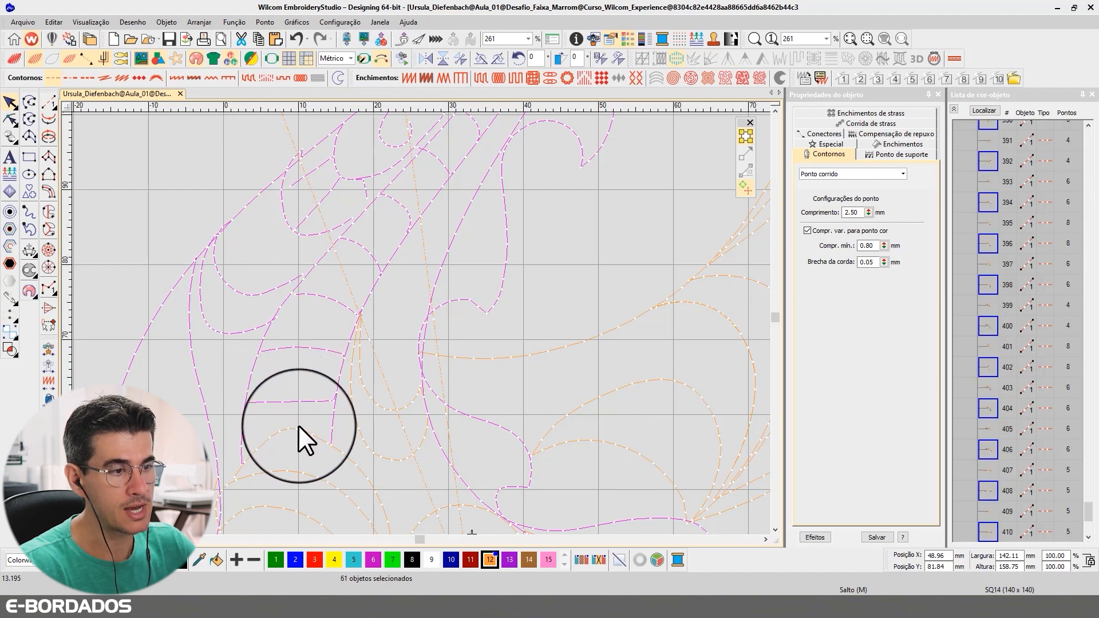
{"action": "left_click", "coordinate": [298, 427], "text": "ctrl"}
{"action": "left_click", "coordinate": [300, 471], "text": "ctrl"}
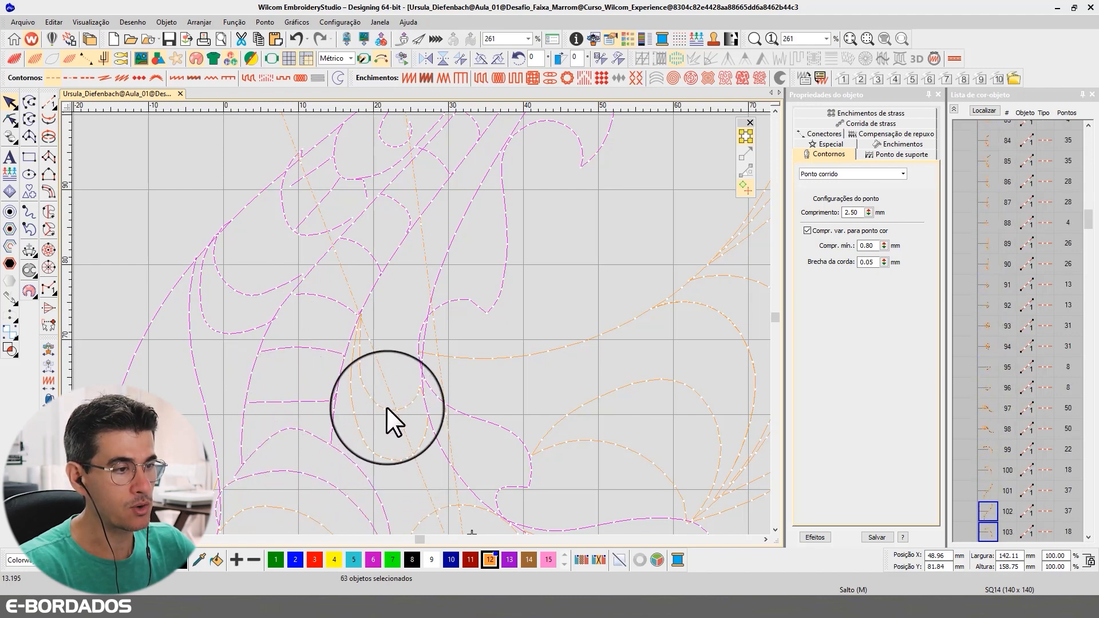
Step: Extend the selection with the loop behind the neck base, the wing outline, and the spirals and curves around the chest
{"action": "left_click", "coordinate": [386, 452], "text": "ctrl"}
{"action": "left_click", "coordinate": [452, 364], "text": "ctrl"}
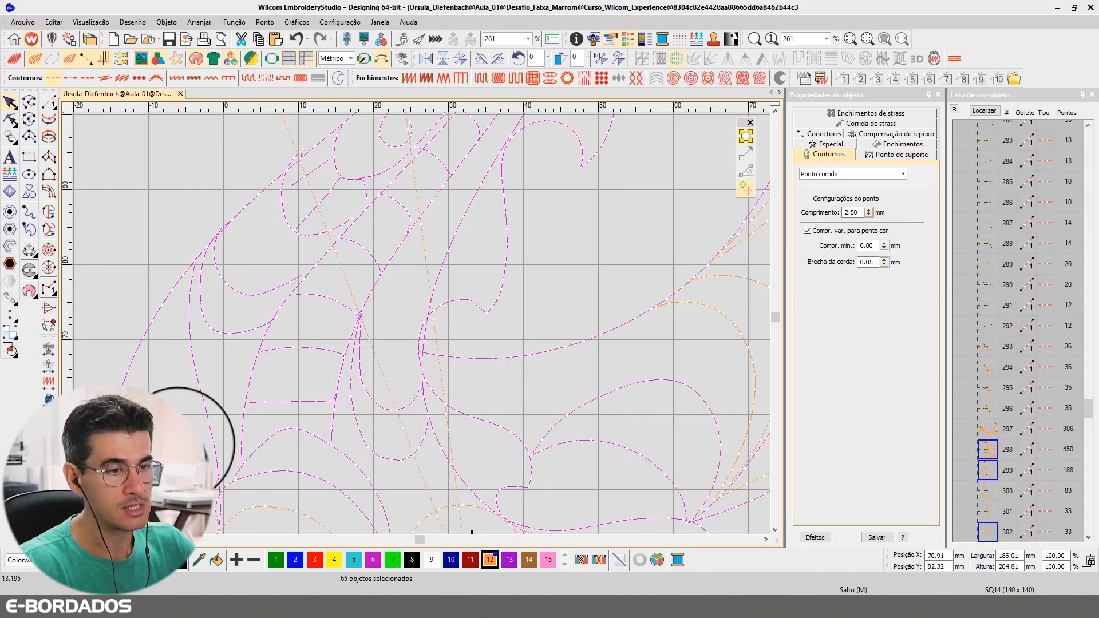
{"action": "left_click", "coordinate": [199, 436], "text": "ctrl"}
{"action": "scroll", "coordinate": [480, 415], "scroll_direction": "down", "scroll_amount": 2}
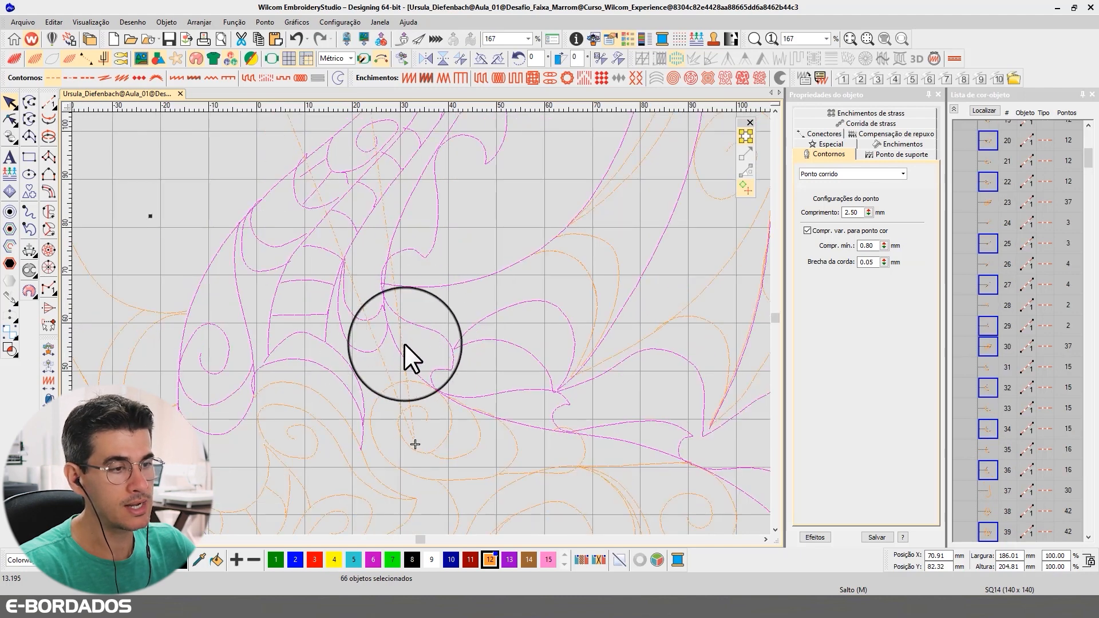
{"action": "left_click", "coordinate": [380, 394], "text": "ctrl"}
{"action": "left_click", "coordinate": [311, 391], "text": "ctrl"}
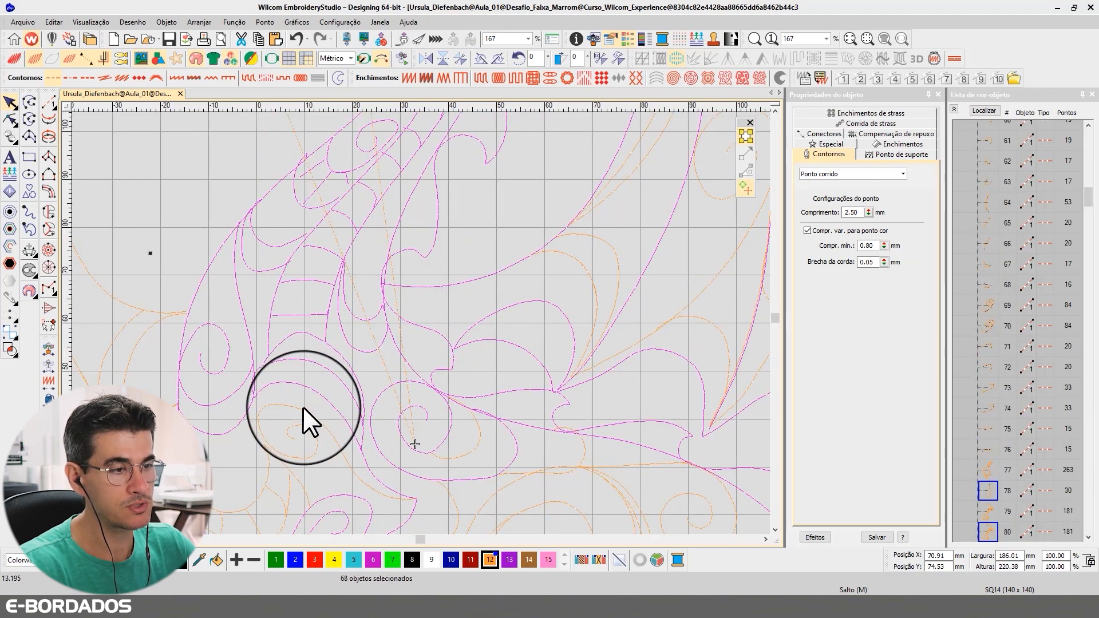
Step: Add the spiral and loop below the neck base and the lower scalloped edge of the left wing to the selection
{"action": "left_click", "coordinate": [303, 407], "text": "ctrl"}
{"action": "left_click", "coordinate": [268, 463], "text": "ctrl"}
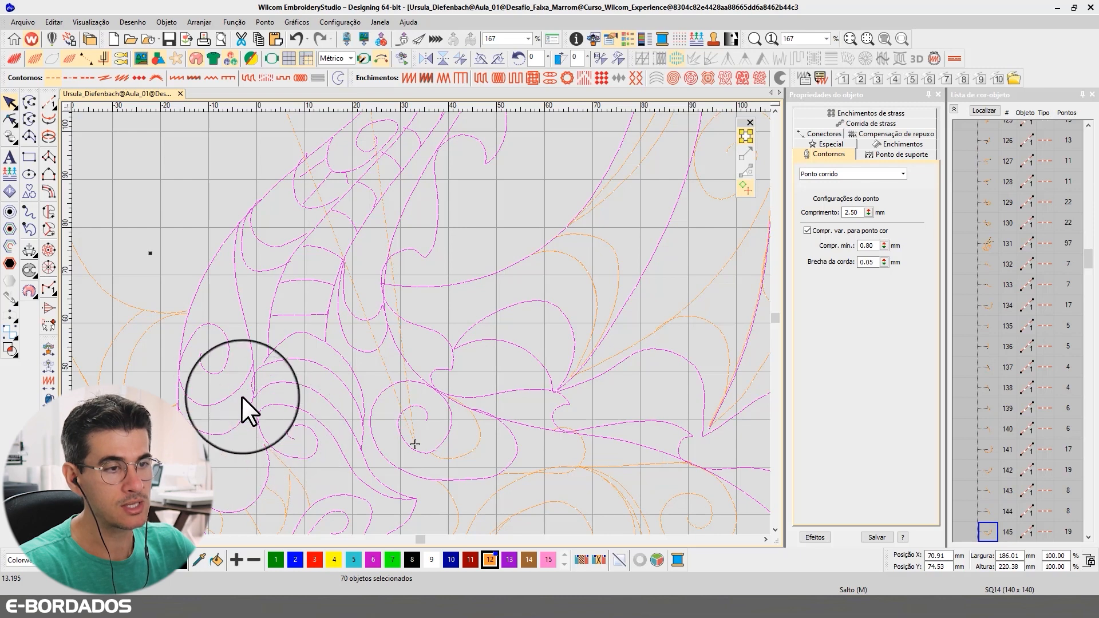
{"action": "scroll", "coordinate": [410, 249], "scroll_direction": "down", "scroll_amount": 2}
{"action": "scroll", "coordinate": [411, 309], "scroll_direction": "up", "scroll_amount": 2}
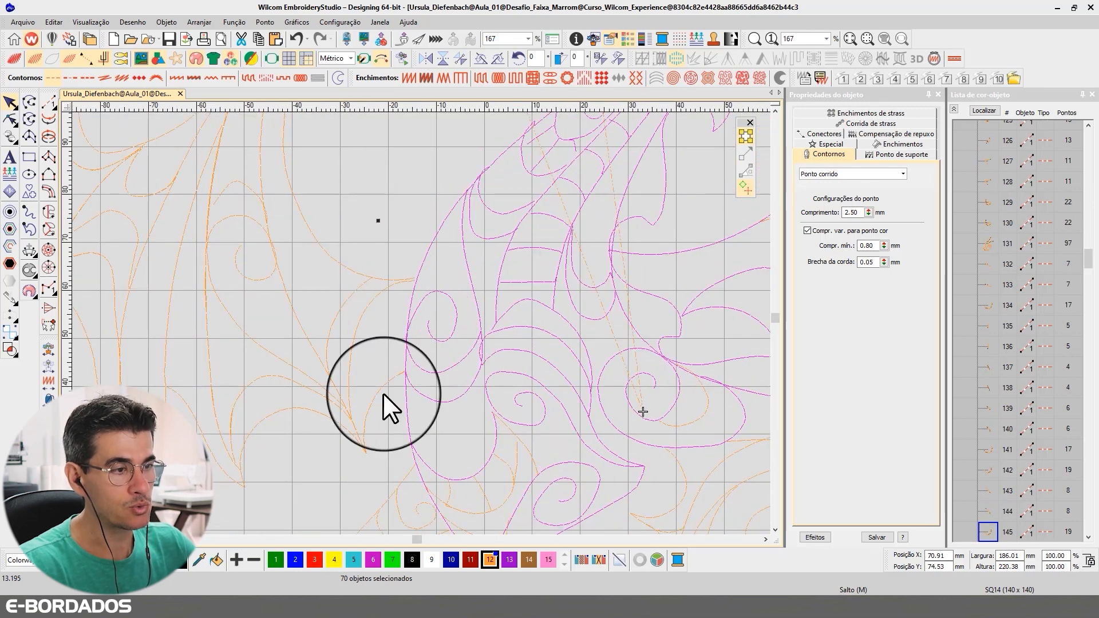
{"action": "left_click", "coordinate": [363, 395], "text": "ctrl"}
{"action": "left_click", "coordinate": [351, 407], "text": "ctrl"}
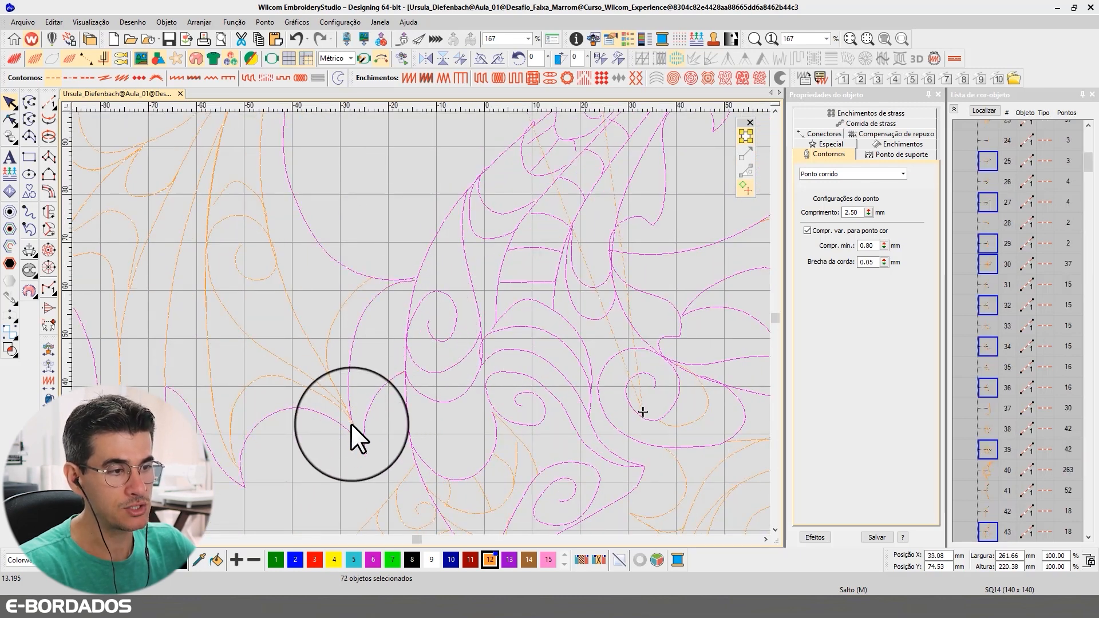
Step: Extend the selection with the pointed membrane curves, spiral and long rib lines in the lower part of the left wing
{"action": "left_click", "coordinate": [347, 421], "text": "ctrl"}
{"action": "left_click", "coordinate": [318, 386], "text": "ctrl"}
{"action": "left_click", "coordinate": [323, 357], "text": "ctrl"}
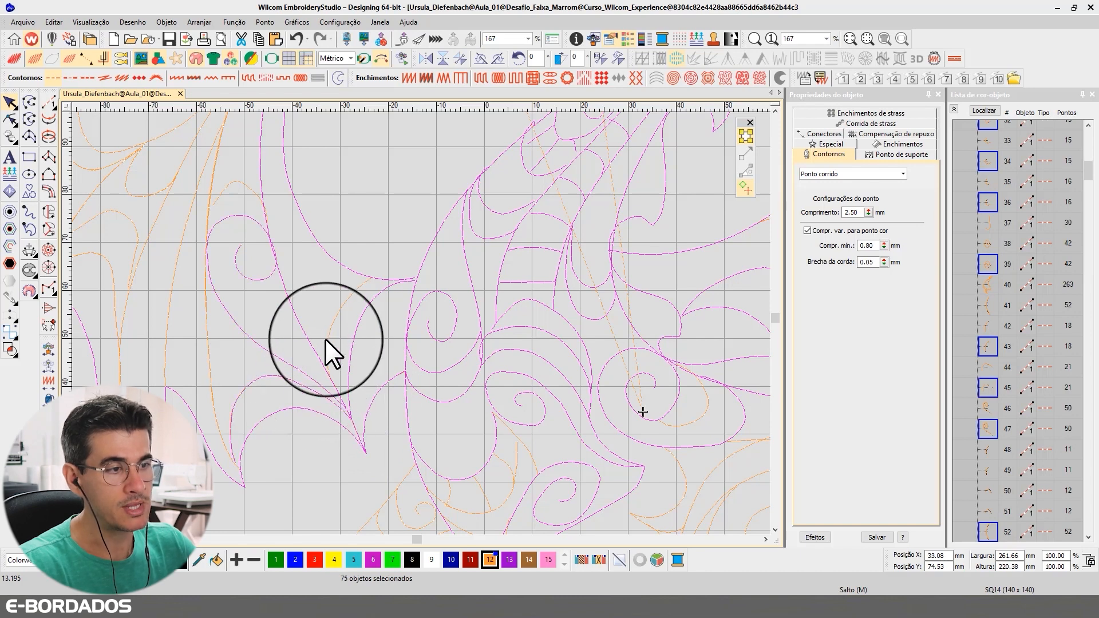
{"action": "left_click", "coordinate": [334, 321], "text": "ctrl"}
{"action": "left_click", "coordinate": [204, 290], "text": "ctrl"}
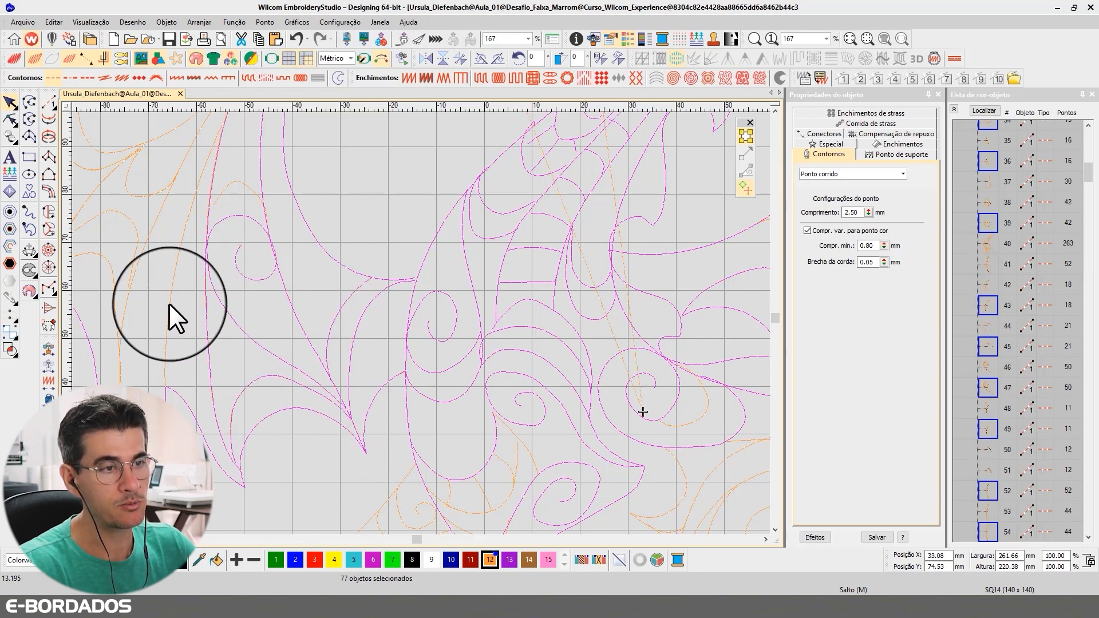
{"action": "left_click", "coordinate": [168, 328], "text": "ctrl"}
Step: Add the membrane arches, large spiral and remaining inner curves along the outer half of the left wing to the selection
{"action": "scroll", "coordinate": [423, 321], "scroll_direction": "down", "scroll_amount": 4}
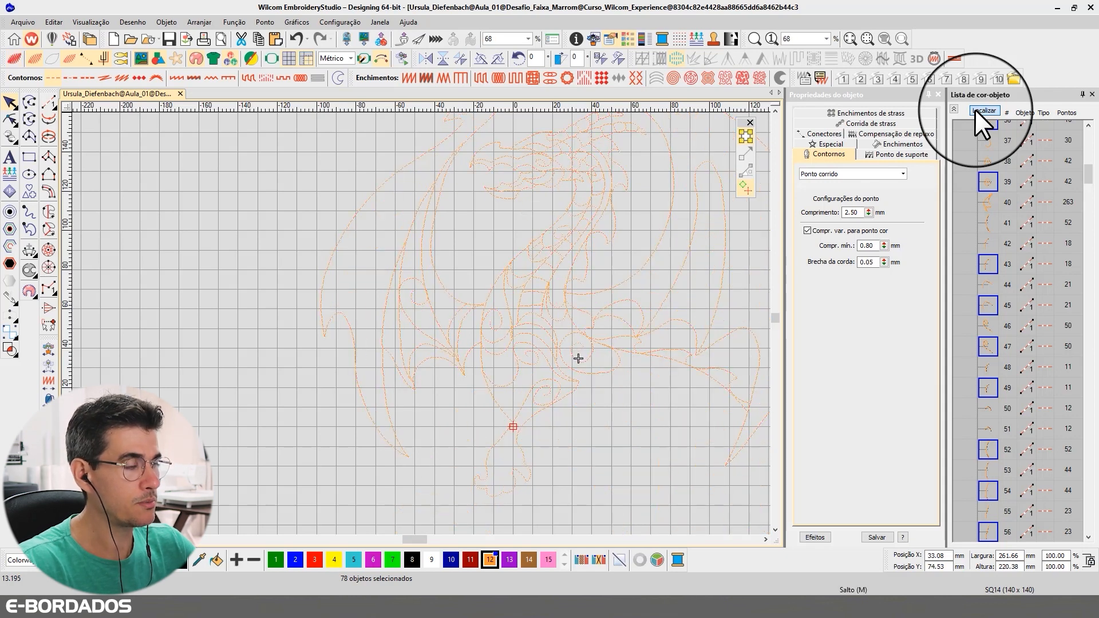
{"action": "scroll", "coordinate": [404, 345], "scroll_direction": "up", "scroll_amount": 3}
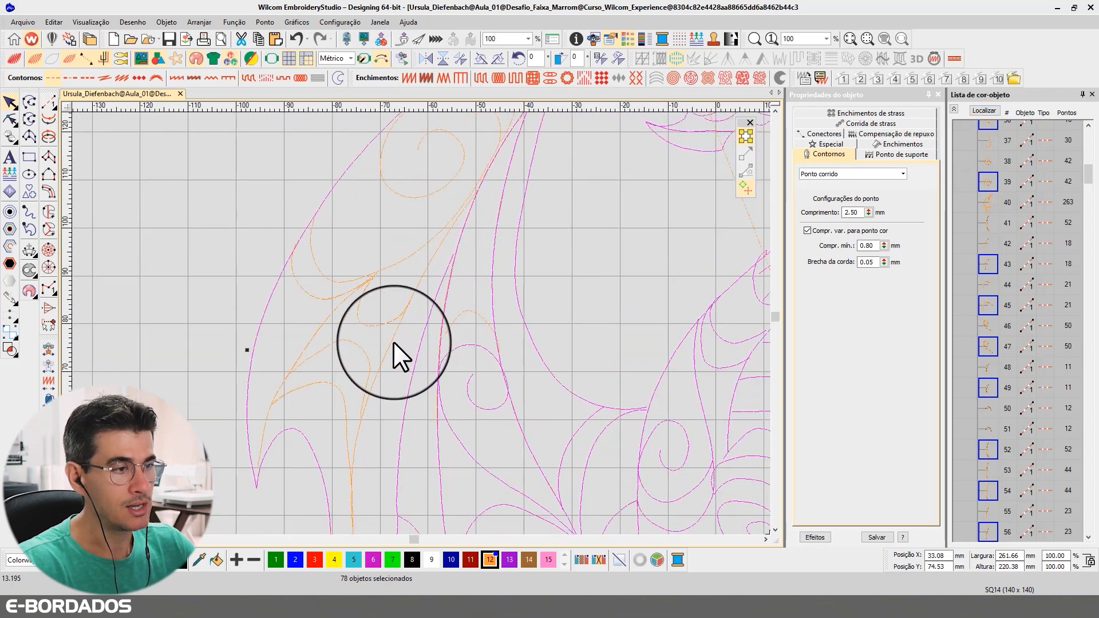
{"action": "left_click", "coordinate": [388, 341], "text": "ctrl"}
{"action": "left_click", "coordinate": [355, 344], "text": "ctrl"}
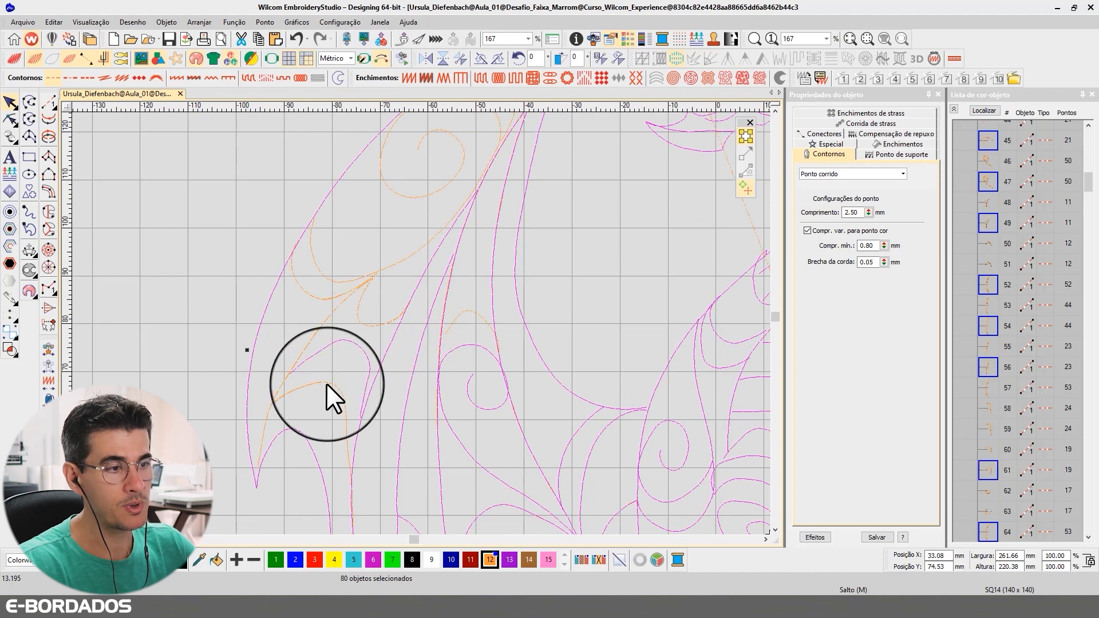
{"action": "left_click", "coordinate": [326, 382], "text": "ctrl"}
{"action": "left_click", "coordinate": [312, 347], "text": "ctrl"}
{"action": "left_click", "coordinate": [358, 340], "text": "ctrl"}
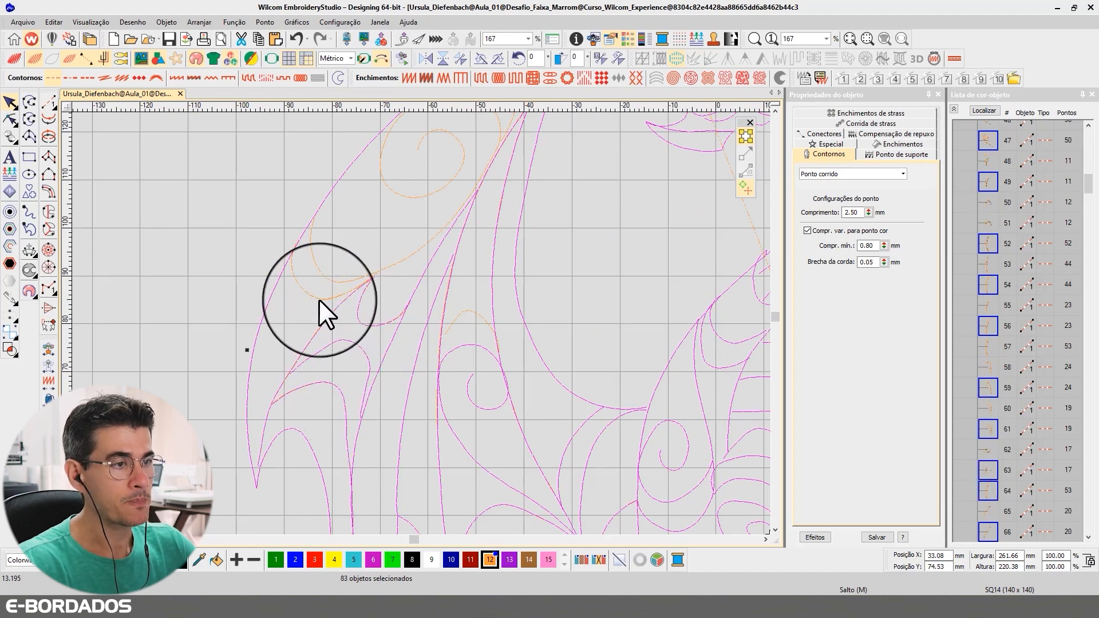
{"action": "left_click", "coordinate": [330, 279], "text": "ctrl"}
{"action": "left_click", "coordinate": [329, 278], "text": "ctrl"}
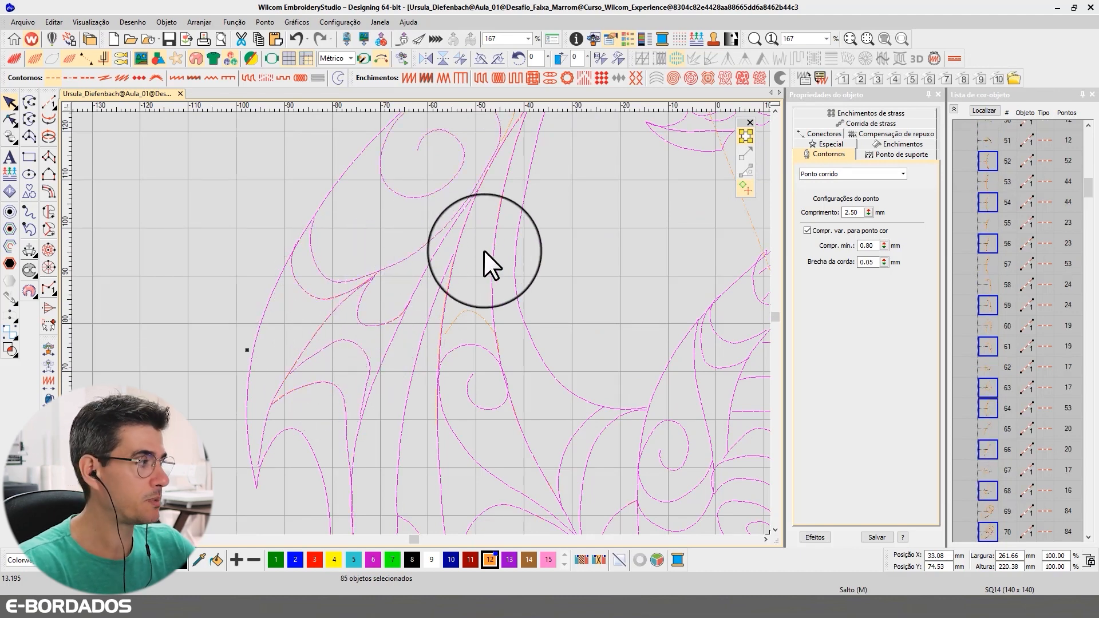
{"action": "left_click", "coordinate": [477, 315], "text": "ctrl"}
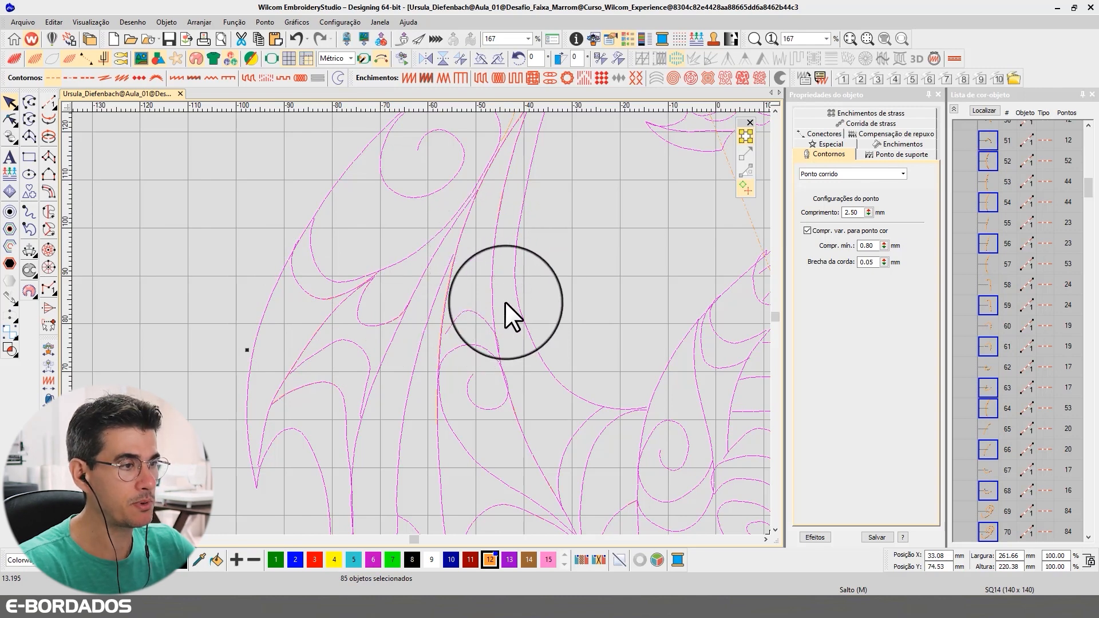
Step: Add the missed curves at the upper joint and claw tip of the left wing to the selection
{"action": "left_click", "coordinate": [775, 110]}
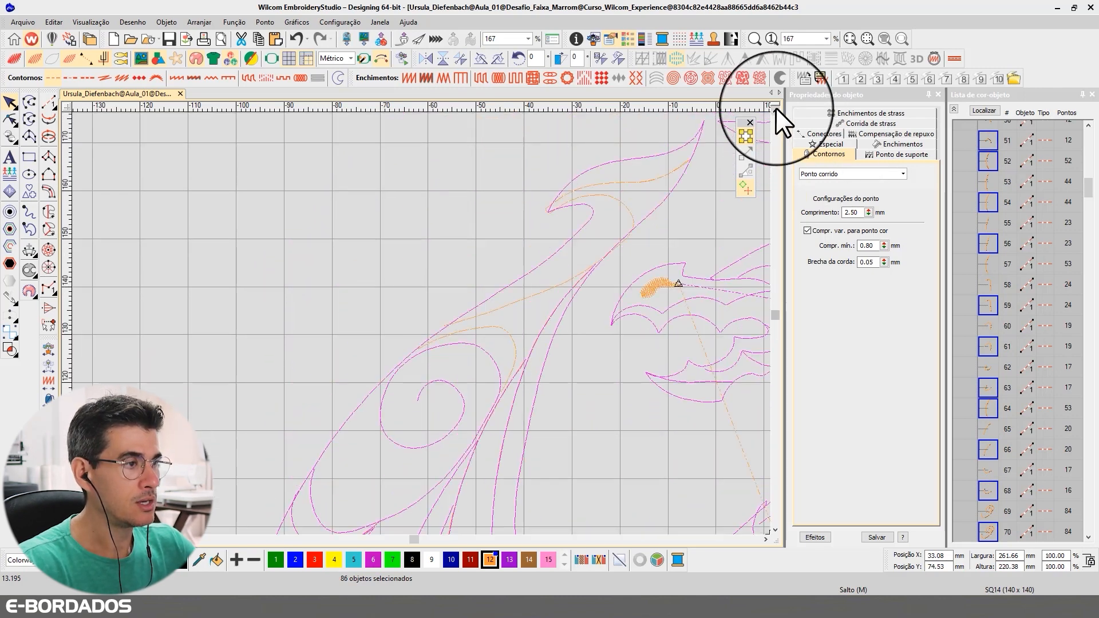
{"action": "left_click", "coordinate": [511, 334], "text": "ctrl"}
{"action": "left_click", "coordinate": [513, 303], "text": "ctrl"}
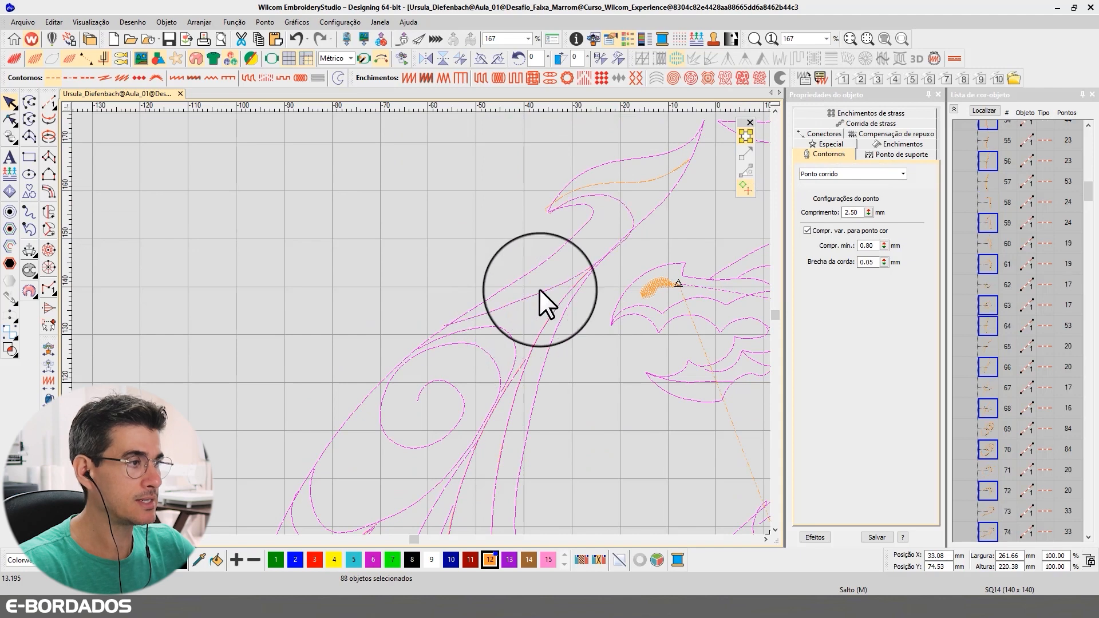
{"action": "left_click", "coordinate": [595, 189], "text": "ctrl"}
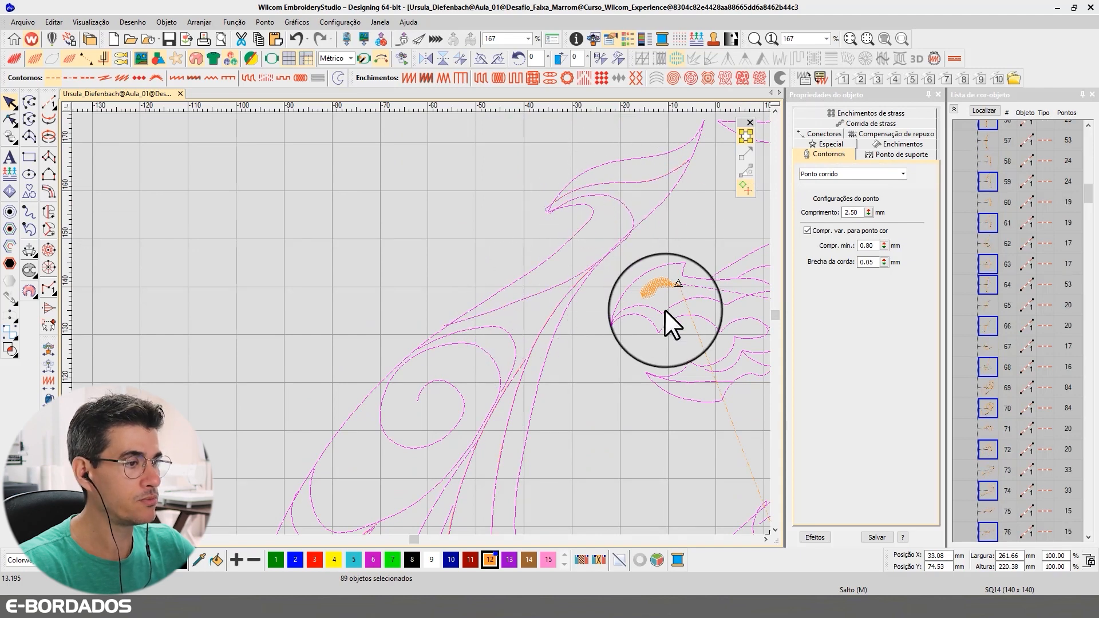
Step: Extend the selection with the claw curve and the uppermost rib lines of the right wing
{"action": "key", "text": "shift+z"}
{"action": "scroll", "coordinate": [650, 267], "scroll_direction": "up", "scroll_amount": 2}
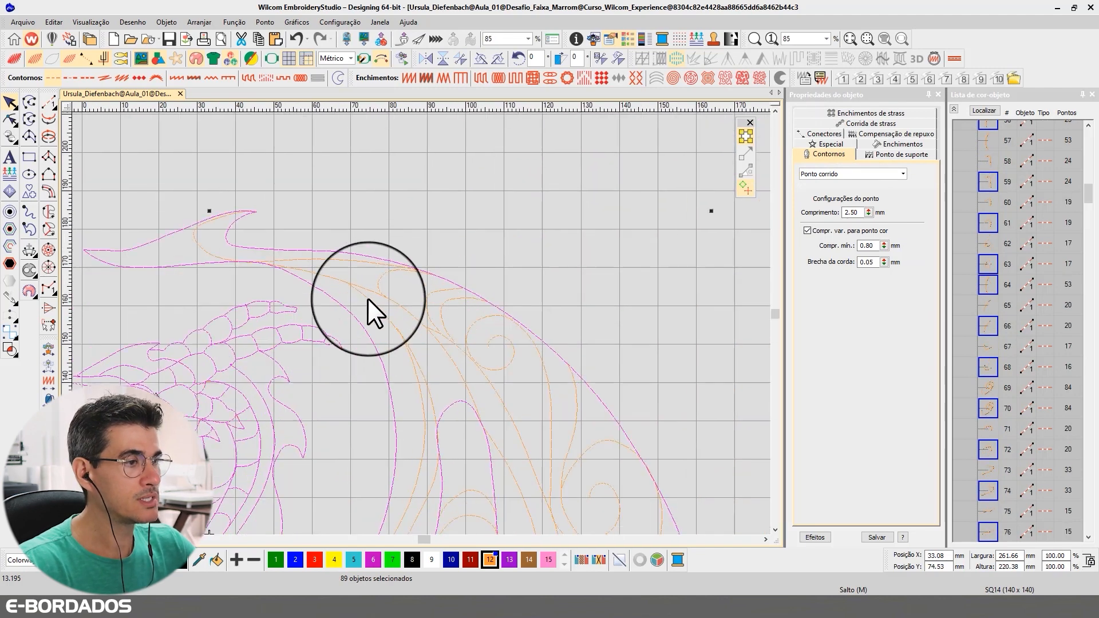
{"action": "left_click", "coordinate": [216, 256], "text": "ctrl"}
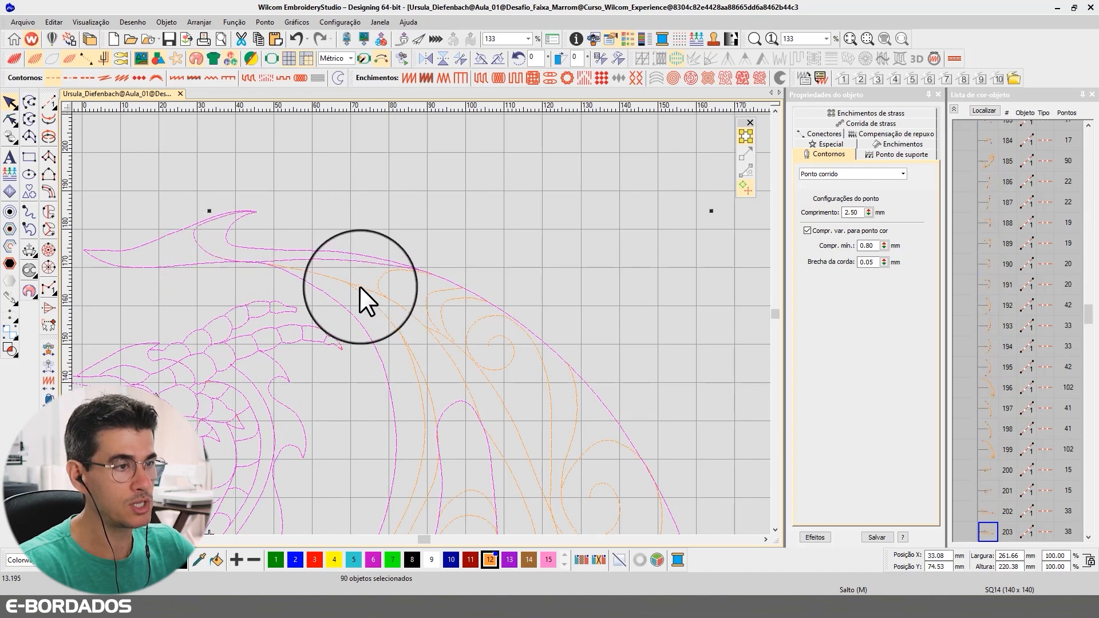
{"action": "left_click", "coordinate": [360, 293], "text": "ctrl"}
{"action": "left_click", "coordinate": [374, 282], "text": "ctrl"}
{"action": "left_click", "coordinate": [426, 296], "text": "ctrl"}
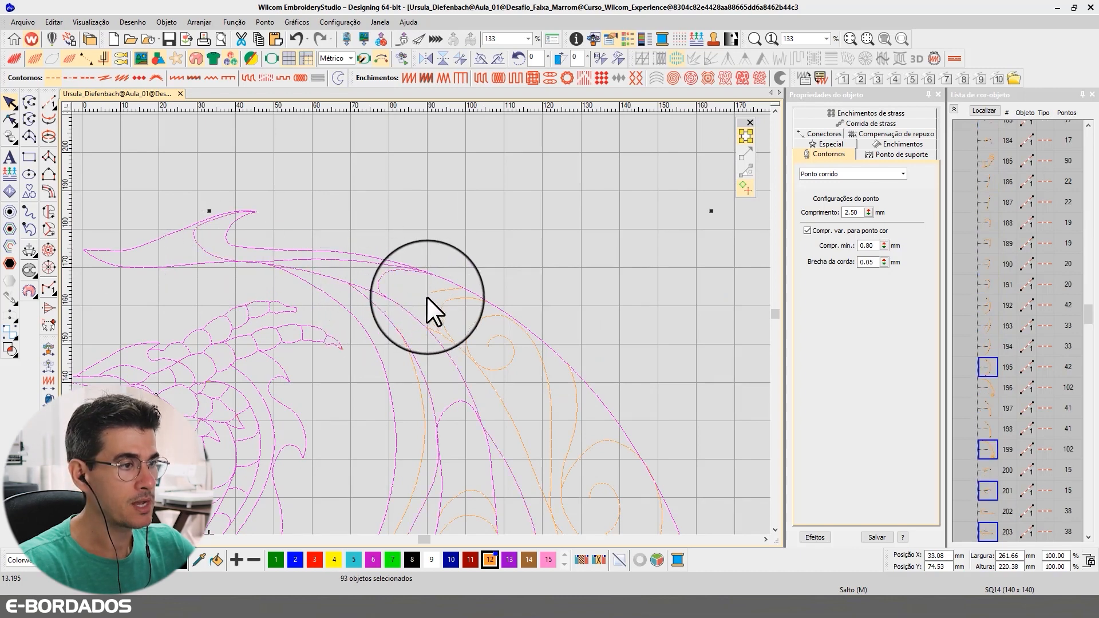
Step: Add the upper spiral, its surrounding curves and the adjoining outer rib lines of the right wing to the selection
{"action": "left_click", "coordinate": [442, 304], "text": "ctrl"}
{"action": "left_click", "coordinate": [479, 320], "text": "ctrl"}
{"action": "left_click", "coordinate": [482, 378], "text": "ctrl"}
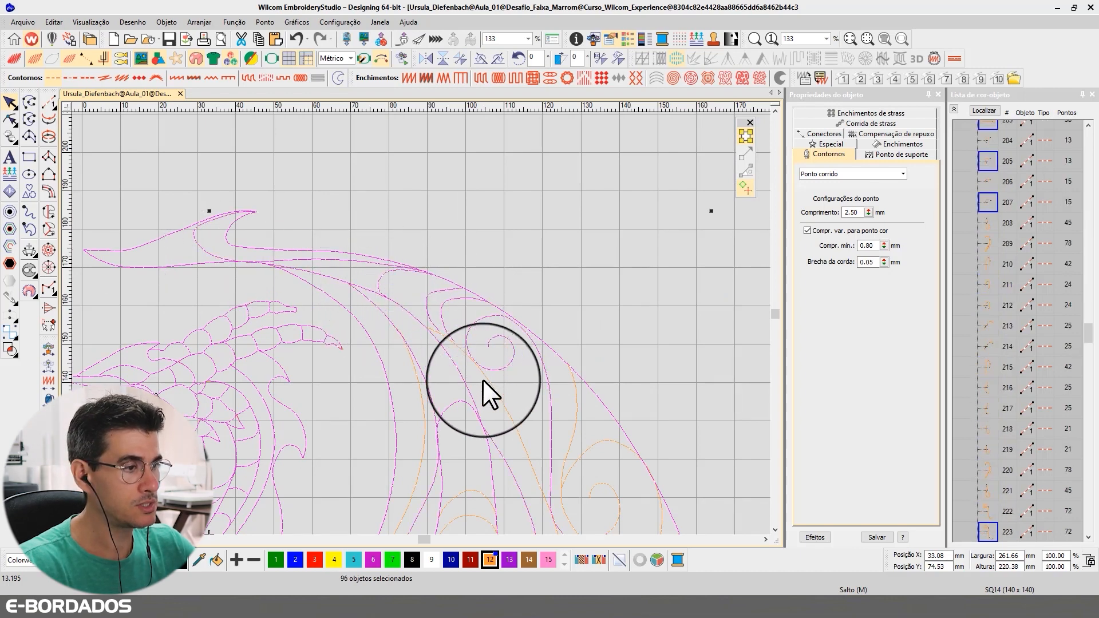
{"action": "left_click", "coordinate": [490, 375], "text": "ctrl"}
{"action": "left_click", "coordinate": [577, 408], "text": "ctrl"}
{"action": "left_click", "coordinate": [598, 440], "text": "ctrl"}
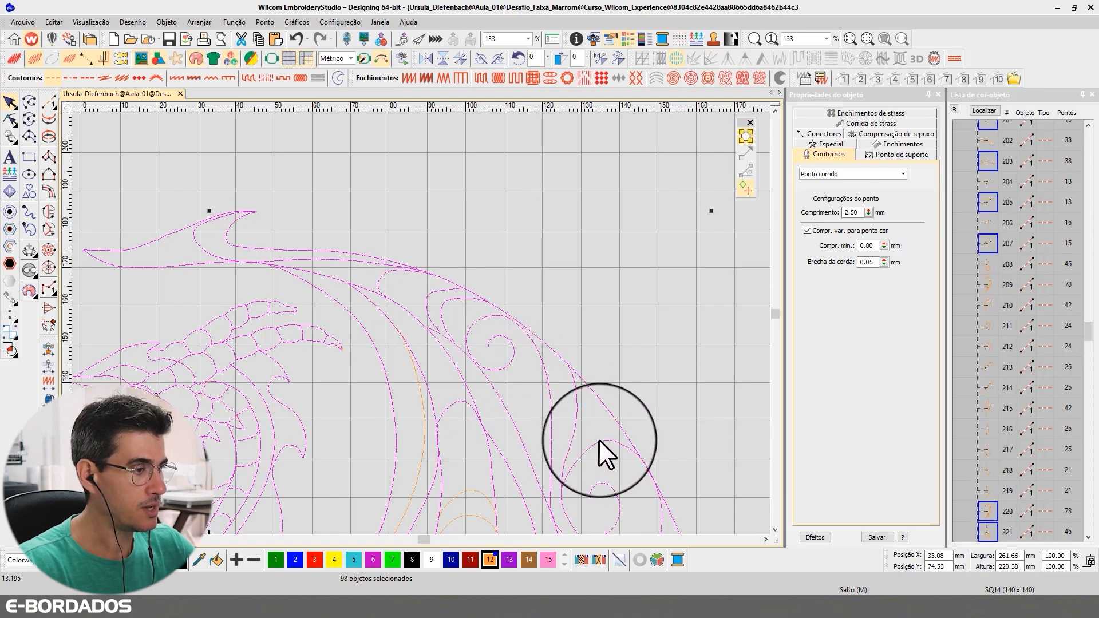
Step: Add the long inner rib and the spiral curves in the middle of the right wing to the selection
{"action": "scroll", "coordinate": [774, 530], "scroll_direction": "down", "scroll_amount": 10}
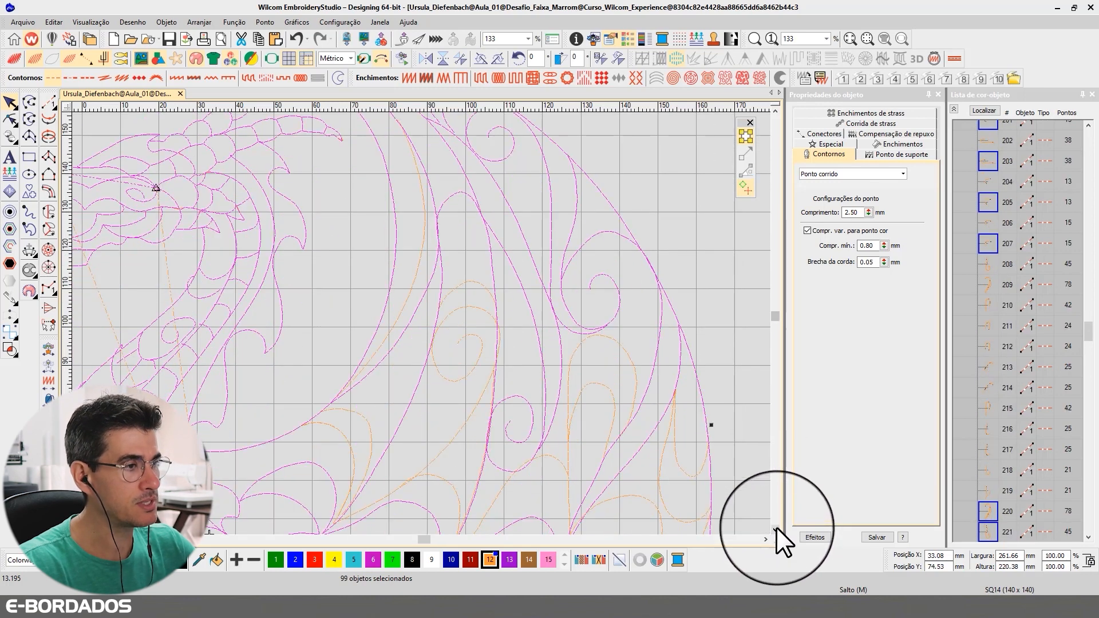
{"action": "left_click", "coordinate": [424, 201], "text": "ctrl"}
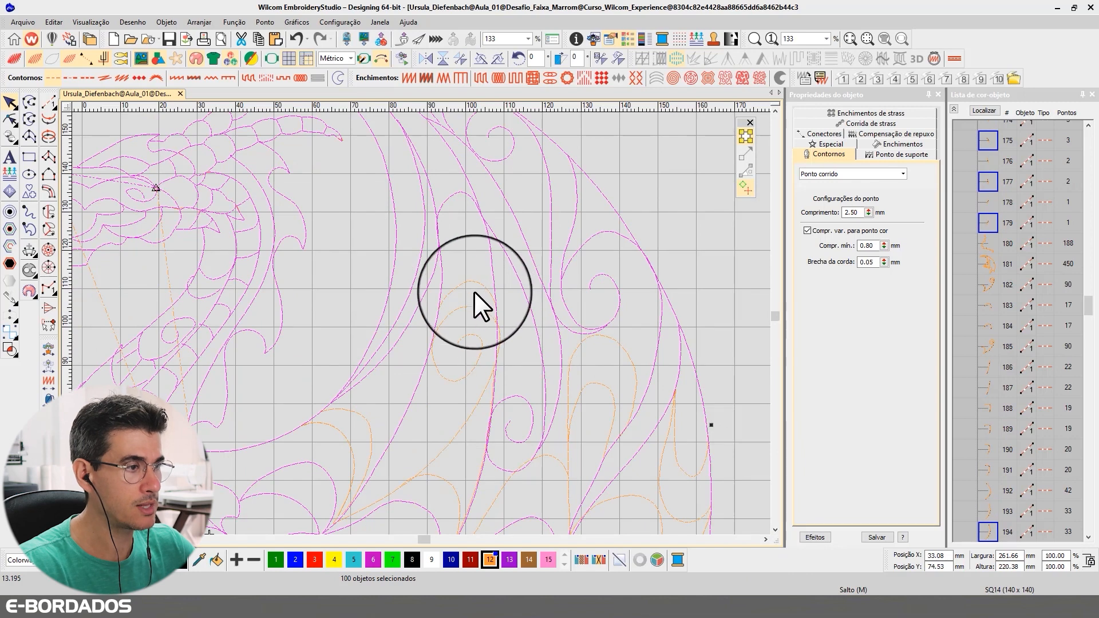
{"action": "left_click", "coordinate": [469, 308], "text": "ctrl"}
{"action": "left_click", "coordinate": [494, 368], "text": "ctrl"}
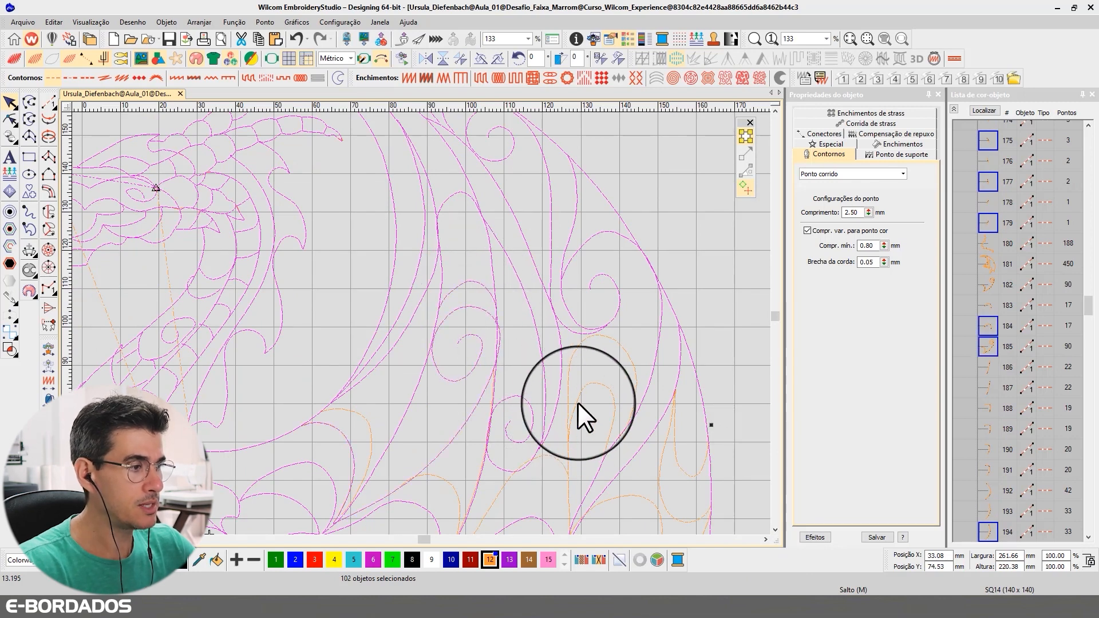
Step: Add the nested loops and the narrow curve near the right wing's outer edge to the selection
{"action": "left_click", "coordinate": [578, 402], "text": "ctrl"}
{"action": "left_click", "coordinate": [567, 362], "text": "ctrl"}
{"action": "left_click", "coordinate": [674, 424], "text": "ctrl"}
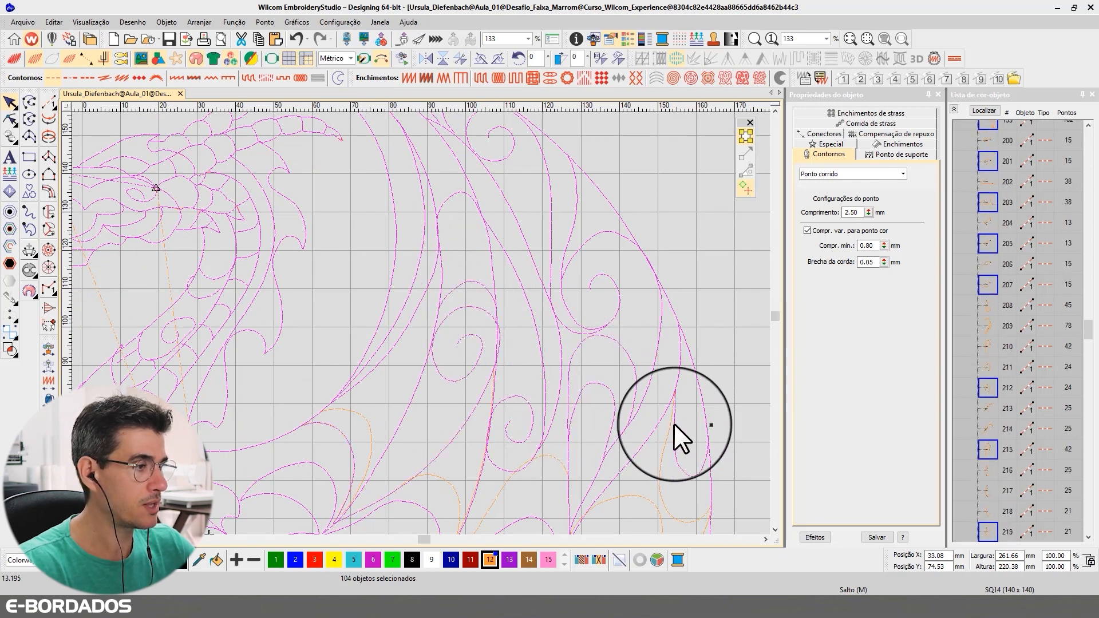
{"action": "left_click", "coordinate": [667, 444], "text": "ctrl"}
Step: Extend the selection with the arched membrane curves, large spiral and lower tip curves at the bottom of the right wing
{"action": "left_click", "coordinate": [775, 530]}
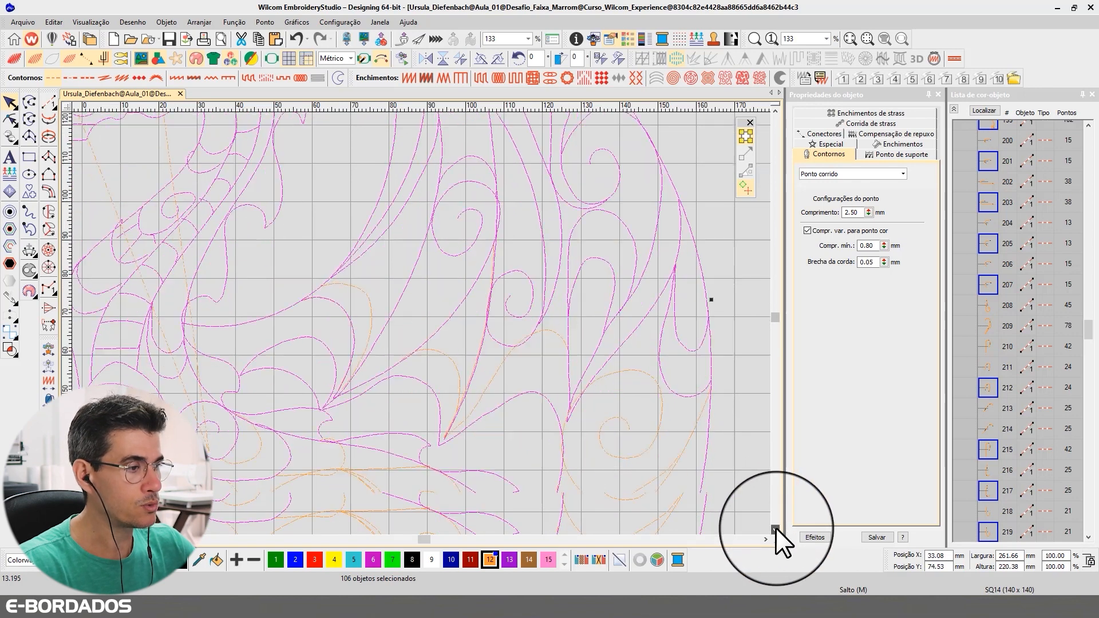
{"action": "left_click", "coordinate": [775, 529]}
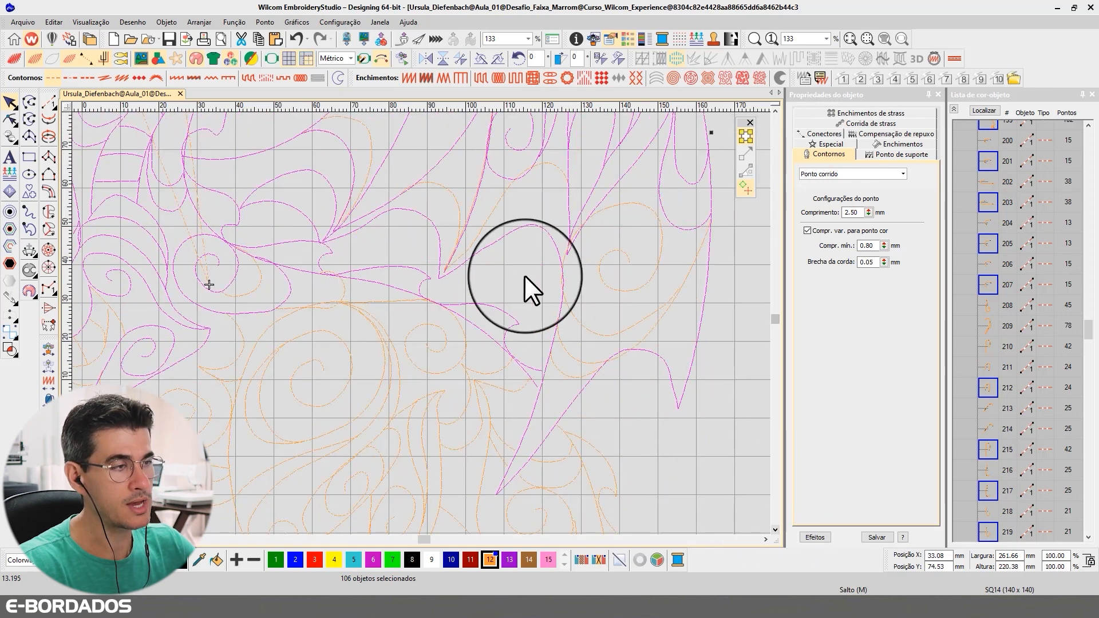
{"action": "left_click", "coordinate": [373, 151], "text": "ctrl"}
{"action": "left_click", "coordinate": [437, 184], "text": "ctrl"}
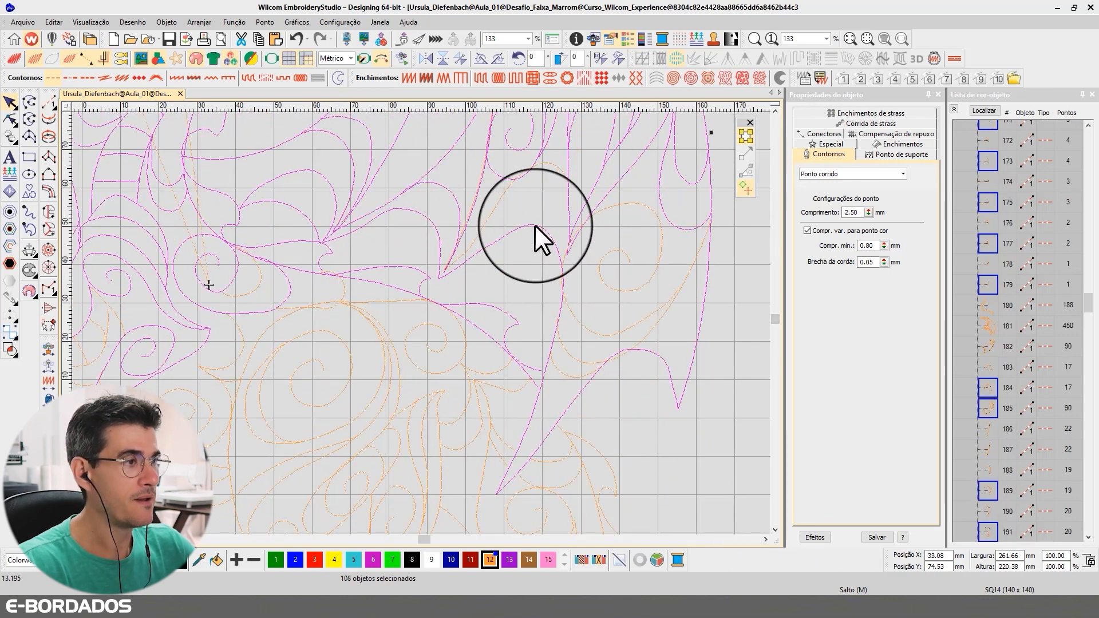
{"action": "left_click", "coordinate": [506, 192], "text": "ctrl"}
{"action": "left_click", "coordinate": [614, 209], "text": "ctrl"}
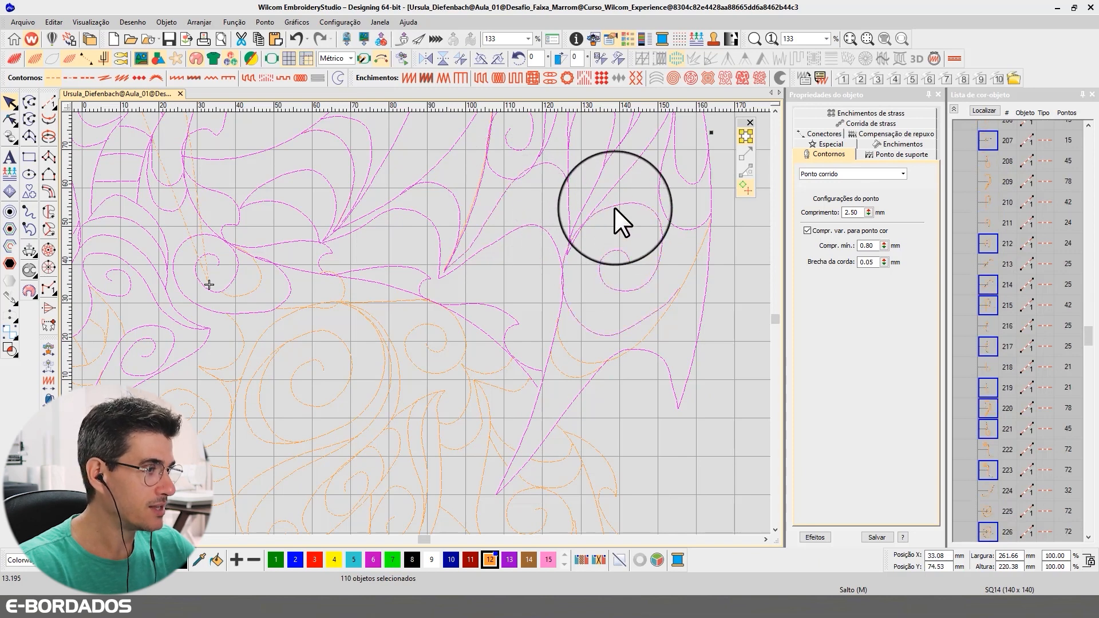
{"action": "left_click", "coordinate": [667, 315], "text": "ctrl"}
{"action": "left_click", "coordinate": [569, 374], "text": "ctrl"}
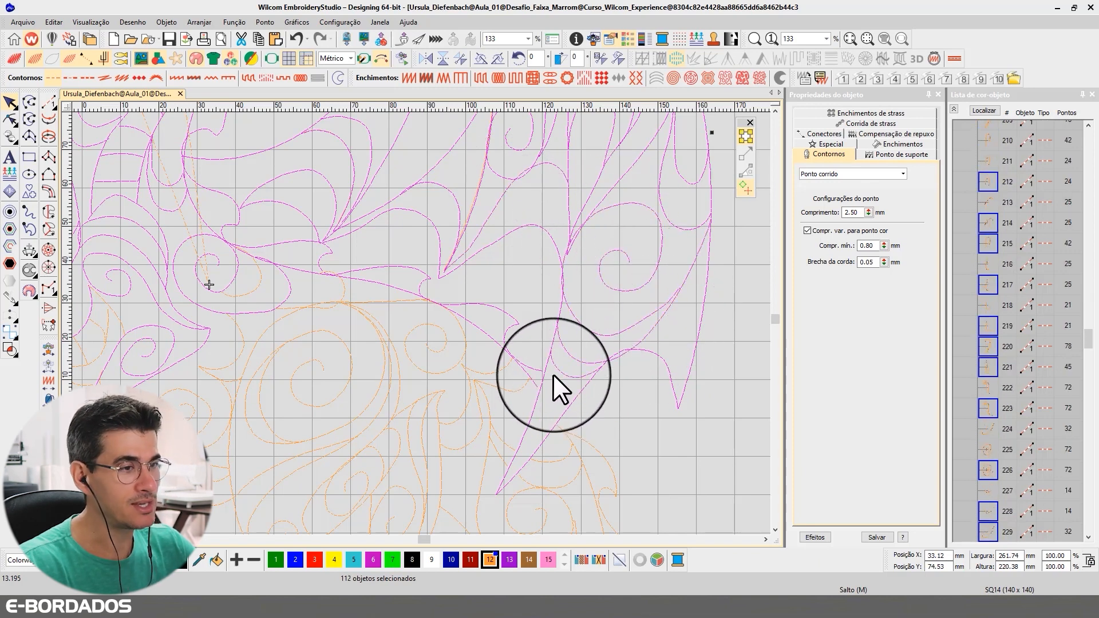
Step: Add the remaining chest curve, the body contour, the large thigh spiral and the smaller spiral behind it to the selection
{"action": "left_click", "coordinate": [261, 281], "text": "ctrl"}
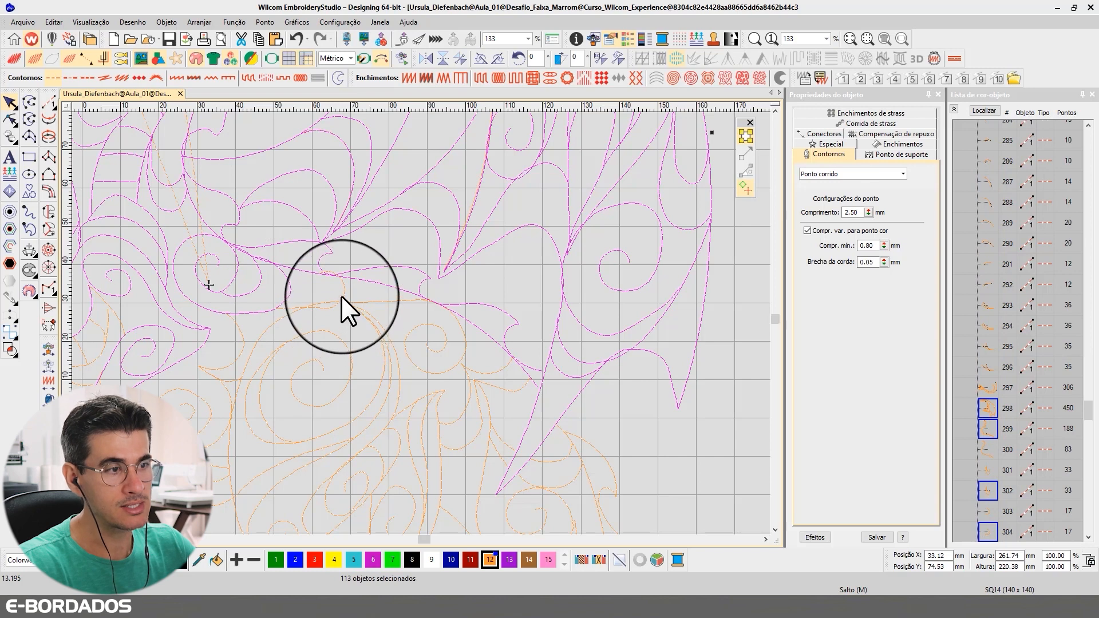
{"action": "left_click", "coordinate": [346, 301], "text": "ctrl"}
{"action": "left_click", "coordinate": [377, 318], "text": "ctrl"}
{"action": "left_click", "coordinate": [382, 367], "text": "ctrl"}
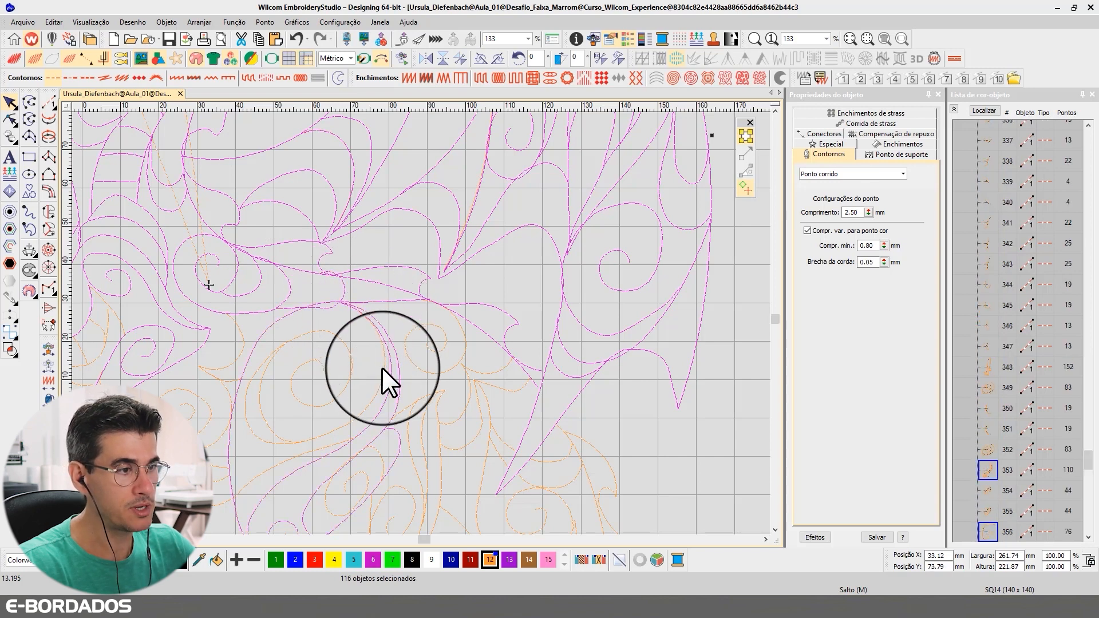
{"action": "left_click", "coordinate": [381, 370], "text": "ctrl"}
{"action": "left_click", "coordinate": [432, 351], "text": "ctrl"}
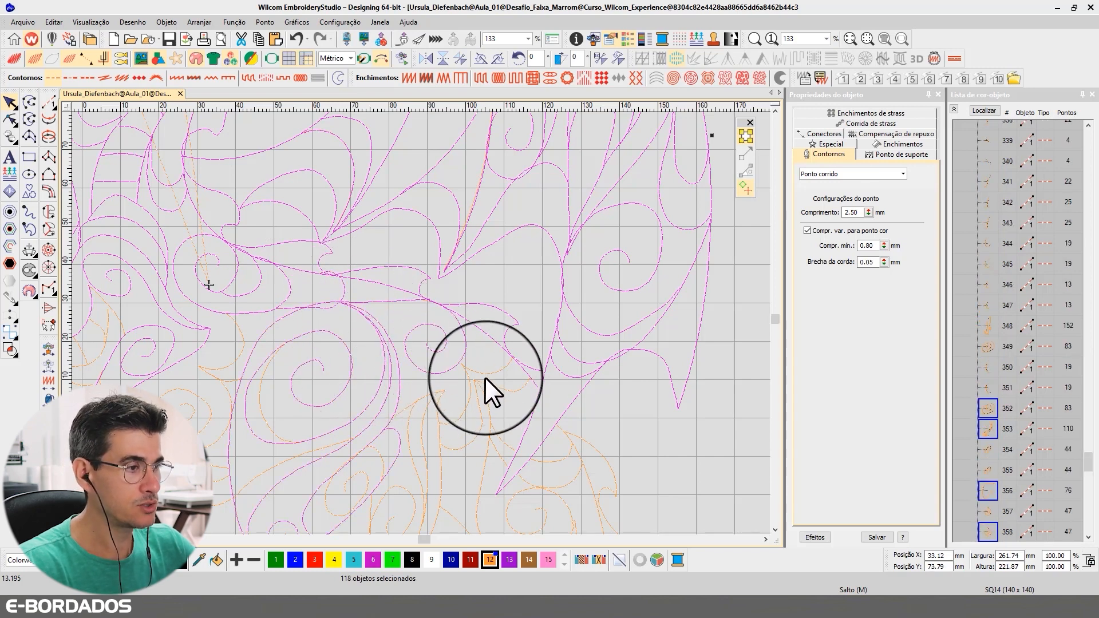
Step: Add the pointed curves behind the thigh and the spiral curves at the base of the tail to the selection
{"action": "left_click", "coordinate": [484, 373], "text": "ctrl"}
{"action": "left_click", "coordinate": [498, 430], "text": "ctrl"}
{"action": "left_click", "coordinate": [498, 460], "text": "ctrl"}
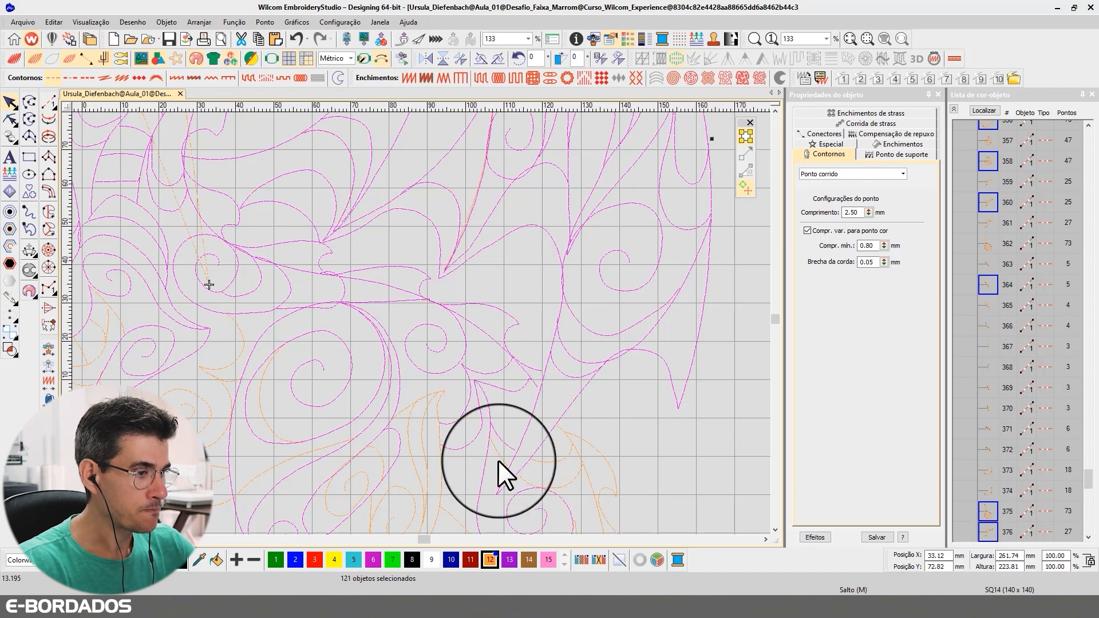
{"action": "left_click", "coordinate": [505, 454], "text": "ctrl"}
{"action": "left_click", "coordinate": [564, 458], "text": "ctrl"}
Step: Add the pointed and curved outlines at the top of the tail, below the right wing, to the selection
{"action": "left_click", "coordinate": [583, 437], "text": "ctrl"}
{"action": "left_click", "coordinate": [582, 468], "text": "ctrl"}
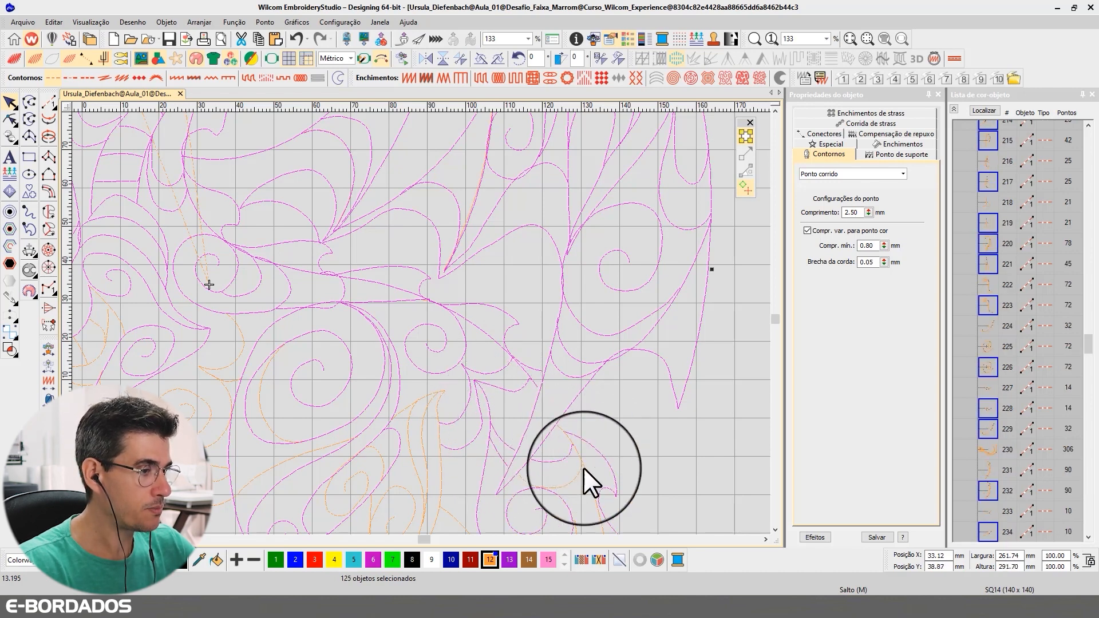
{"action": "left_click", "coordinate": [582, 461], "text": "ctrl"}
{"action": "left_click", "coordinate": [575, 477], "text": "ctrl"}
Step: Add the tall pointed curve and the spiral outlines of the rear hind leg beside the tail to the selection
{"action": "left_click", "coordinate": [776, 529]}
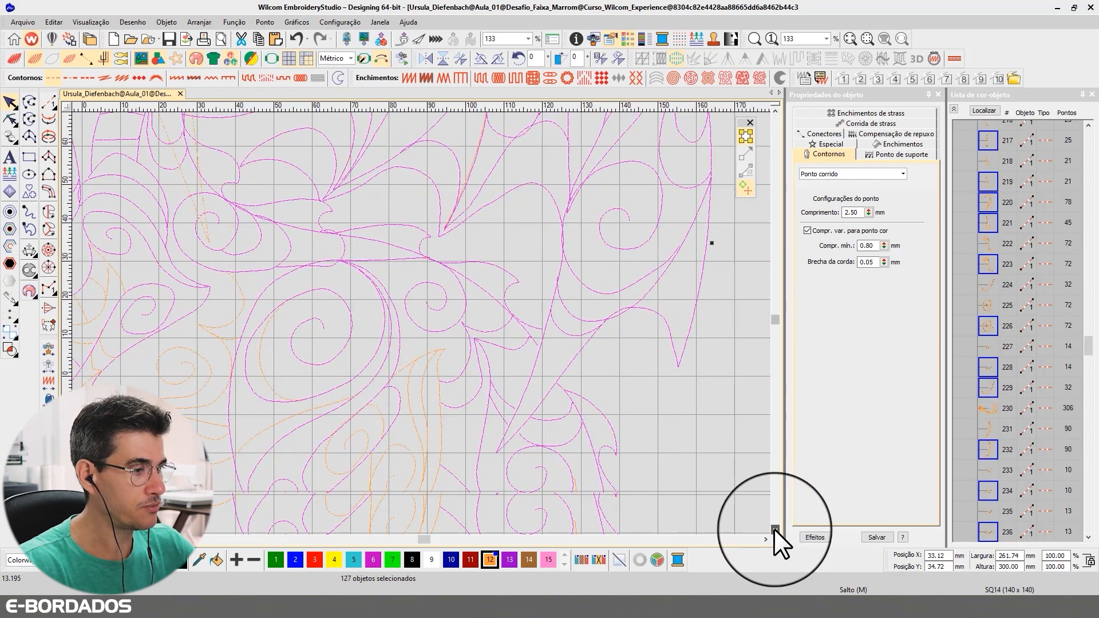
{"action": "left_click", "coordinate": [438, 270], "text": "ctrl"}
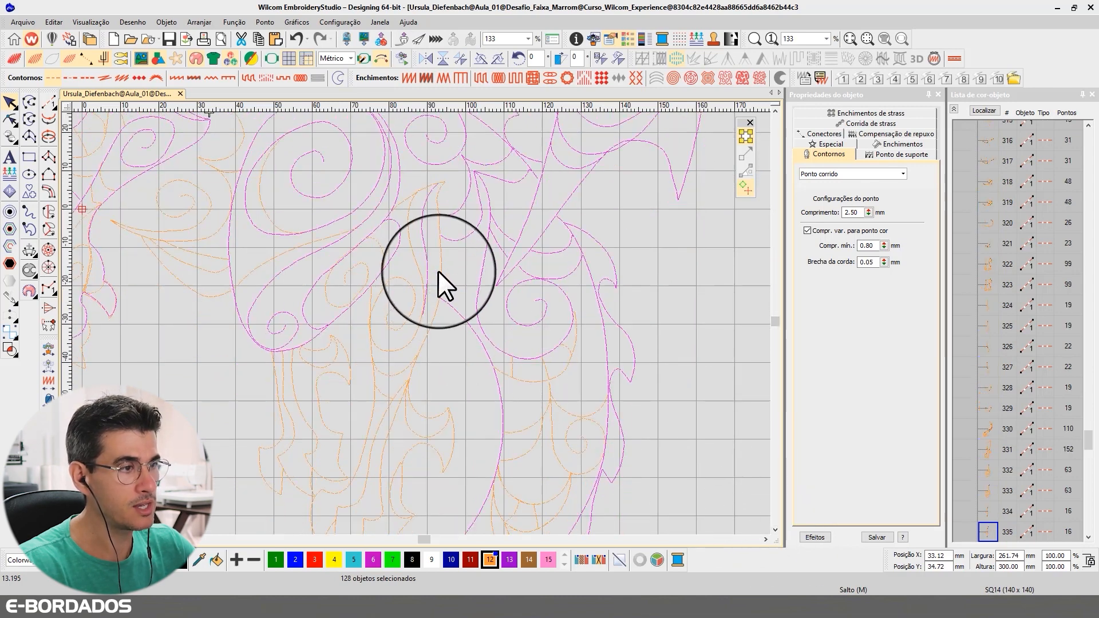
{"action": "left_click", "coordinate": [424, 261], "text": "ctrl"}
{"action": "left_click", "coordinate": [389, 255], "text": "ctrl"}
{"action": "left_click", "coordinate": [358, 278], "text": "ctrl"}
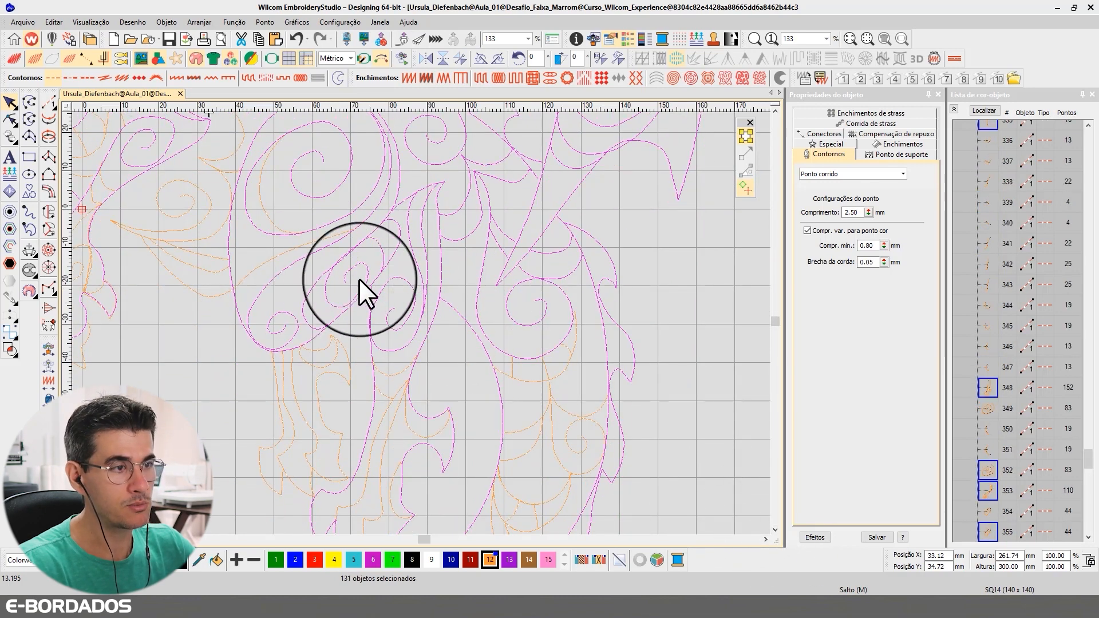
Step: Extend the selection with the pointed belly curves, the small belly spiral and the short curves above it
{"action": "left_click", "coordinate": [289, 252], "text": "ctrl"}
{"action": "left_click", "coordinate": [276, 224], "text": "ctrl"}
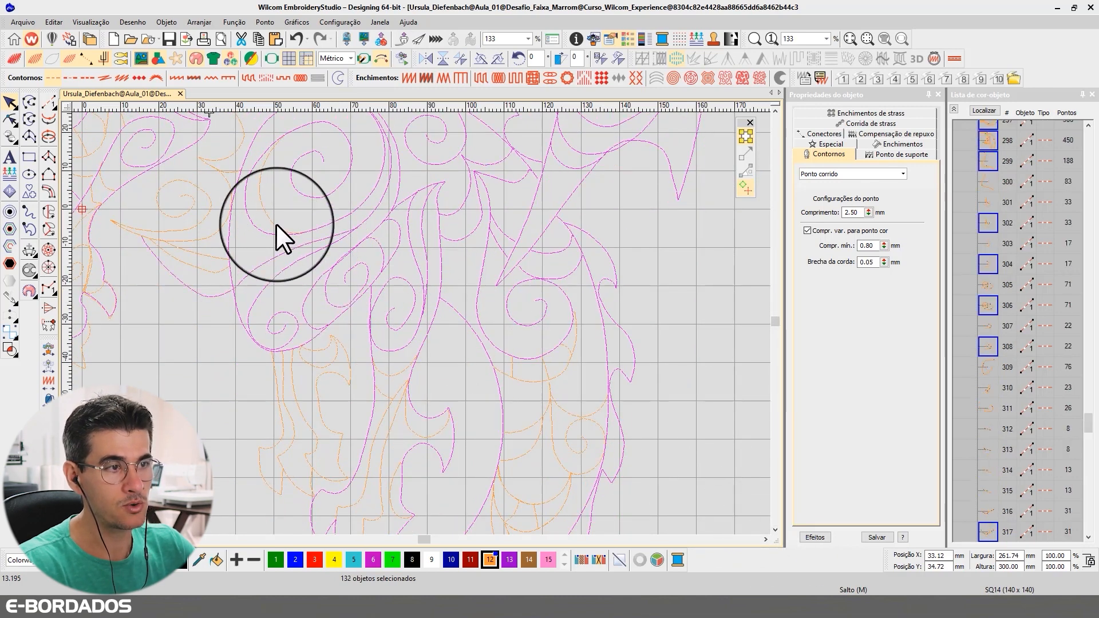
{"action": "left_click", "coordinate": [194, 254], "text": "ctrl"}
{"action": "left_click", "coordinate": [200, 242], "text": "ctrl"}
{"action": "left_click", "coordinate": [197, 225], "text": "ctrl"}
{"action": "left_click", "coordinate": [221, 166], "text": "ctrl"}
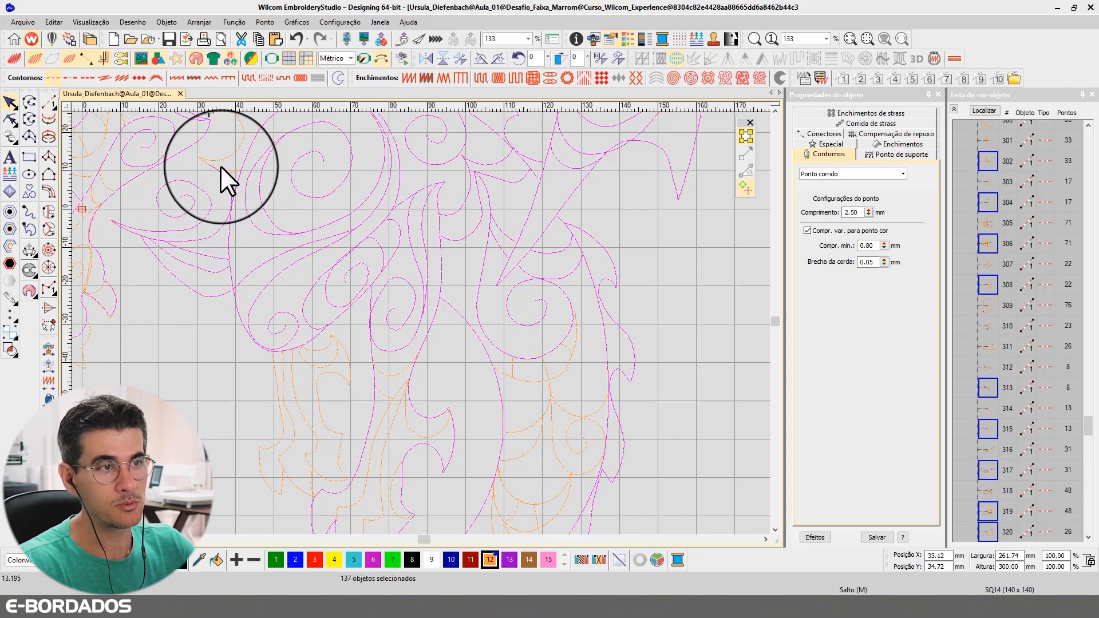
{"action": "left_click", "coordinate": [229, 164], "text": "ctrl"}
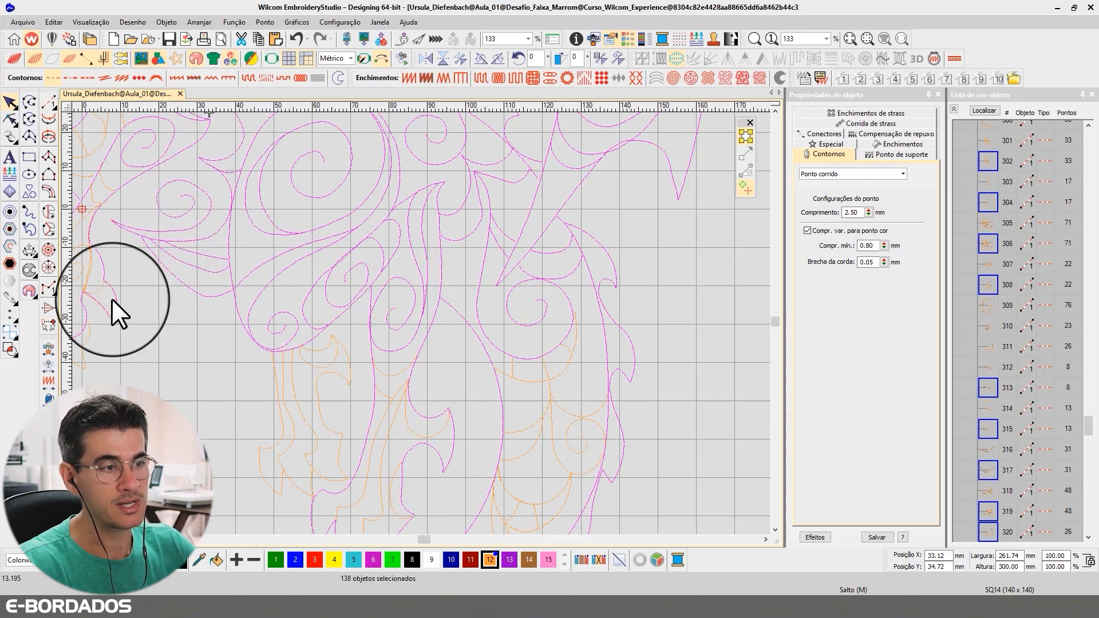
Step: Add the lower leg and claw outlines beneath the small thigh spiral to the selection
{"action": "left_click", "coordinate": [334, 370], "text": "ctrl"}
{"action": "left_click", "coordinate": [302, 409], "text": "ctrl"}
{"action": "left_click", "coordinate": [299, 408], "text": "ctrl"}
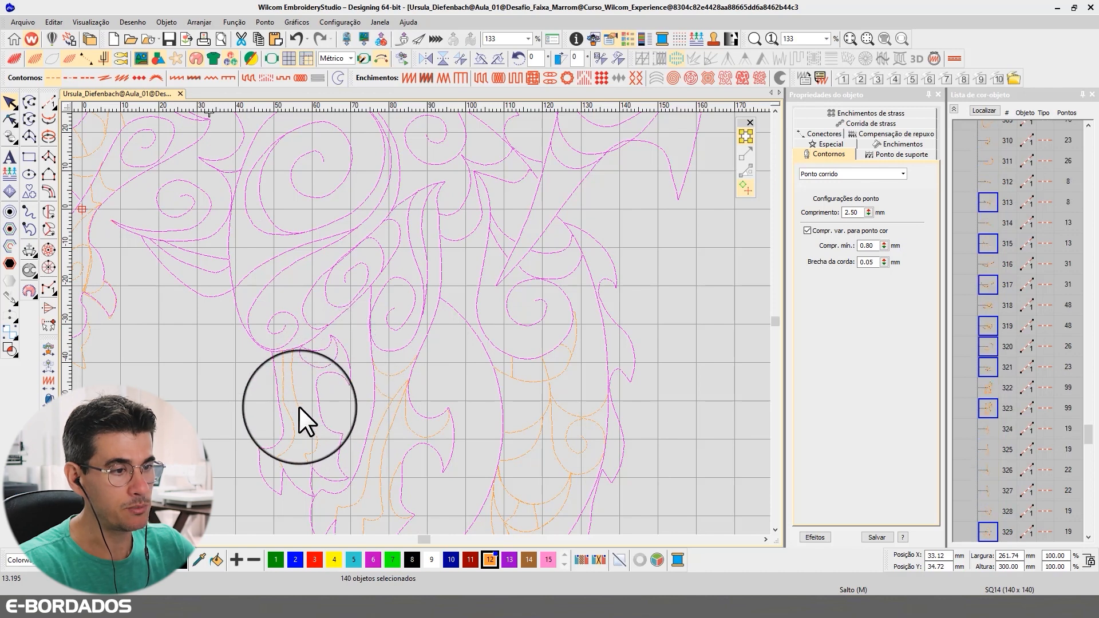
{"action": "left_click", "coordinate": [288, 412], "text": "ctrl"}
Step: Add the inner curves and claw lines of the second hind leg, nearest the tail, to the selection
{"action": "left_click", "coordinate": [399, 408], "text": "ctrl"}
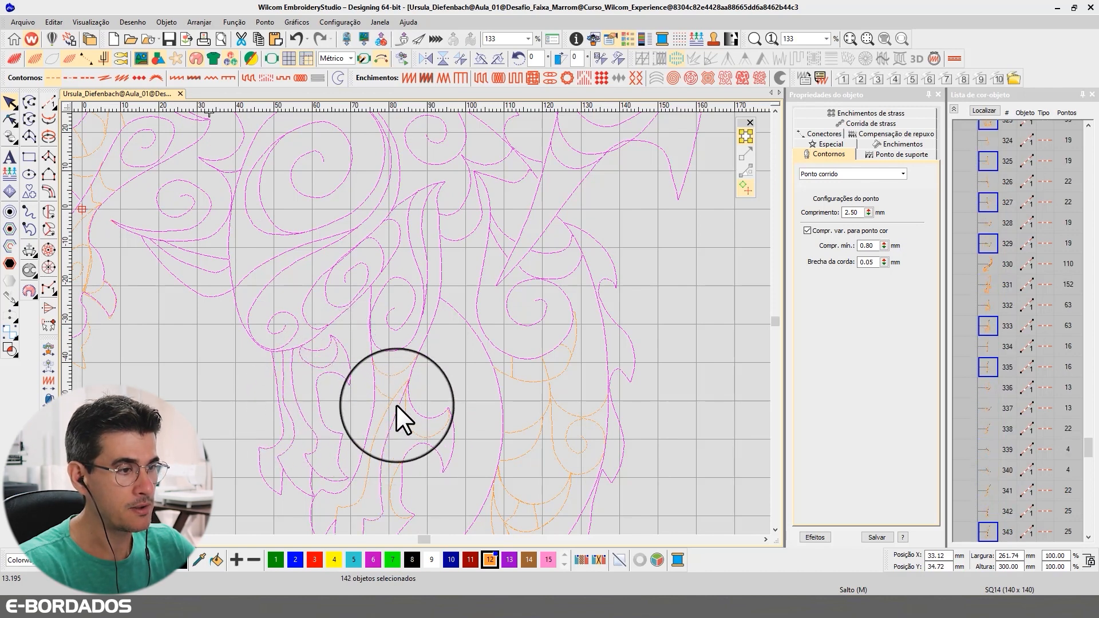
{"action": "left_click", "coordinate": [392, 404], "text": "ctrl"}
{"action": "left_click", "coordinate": [388, 392], "text": "ctrl"}
{"action": "left_click", "coordinate": [426, 441], "text": "ctrl"}
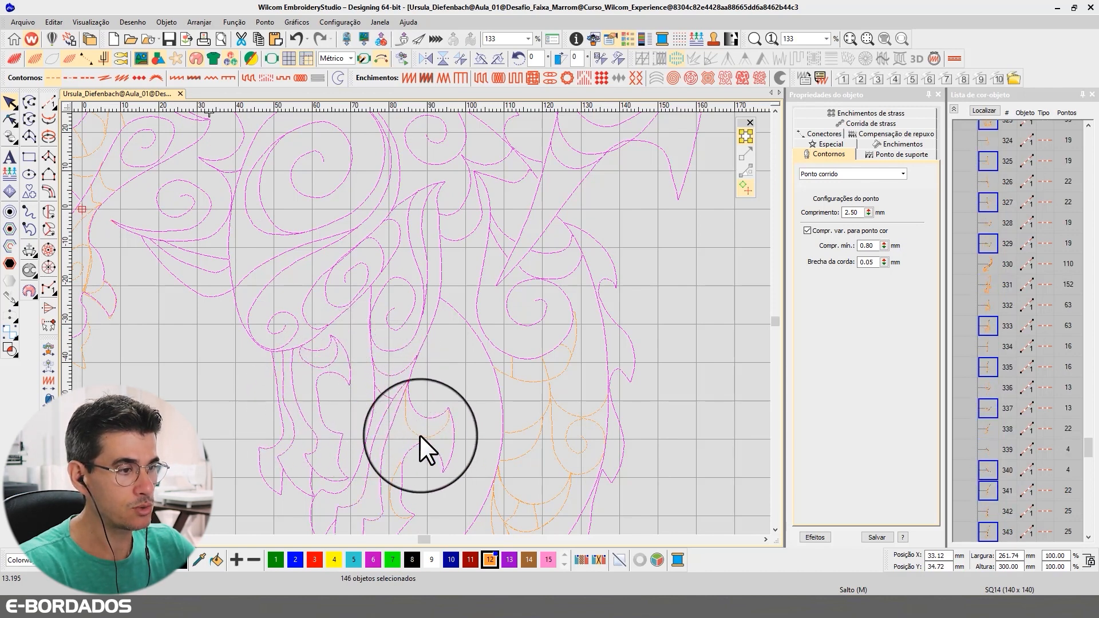
{"action": "left_click", "coordinate": [403, 480], "text": "ctrl"}
{"action": "left_click", "coordinate": [440, 471], "text": "ctrl"}
Step: Extend the selection with the arched segment curves and small spiral inside the upper part of the tail
{"action": "left_click", "coordinate": [514, 432], "text": "ctrl"}
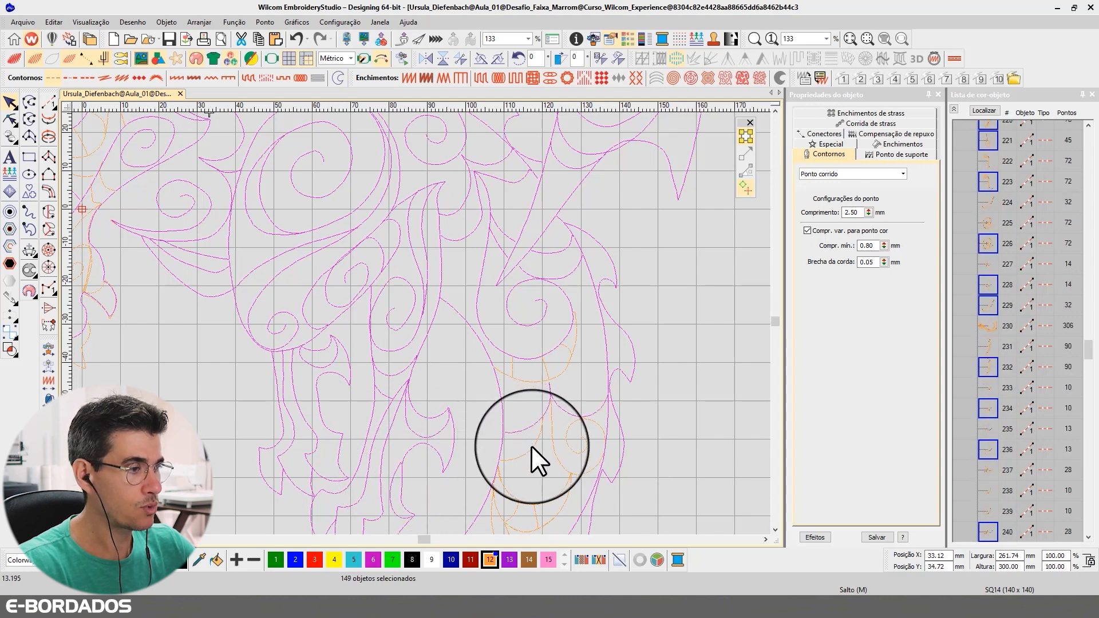
{"action": "left_click", "coordinate": [559, 448], "text": "ctrl"}
{"action": "left_click", "coordinate": [559, 427], "text": "ctrl"}
{"action": "left_click", "coordinate": [566, 347], "text": "ctrl"}
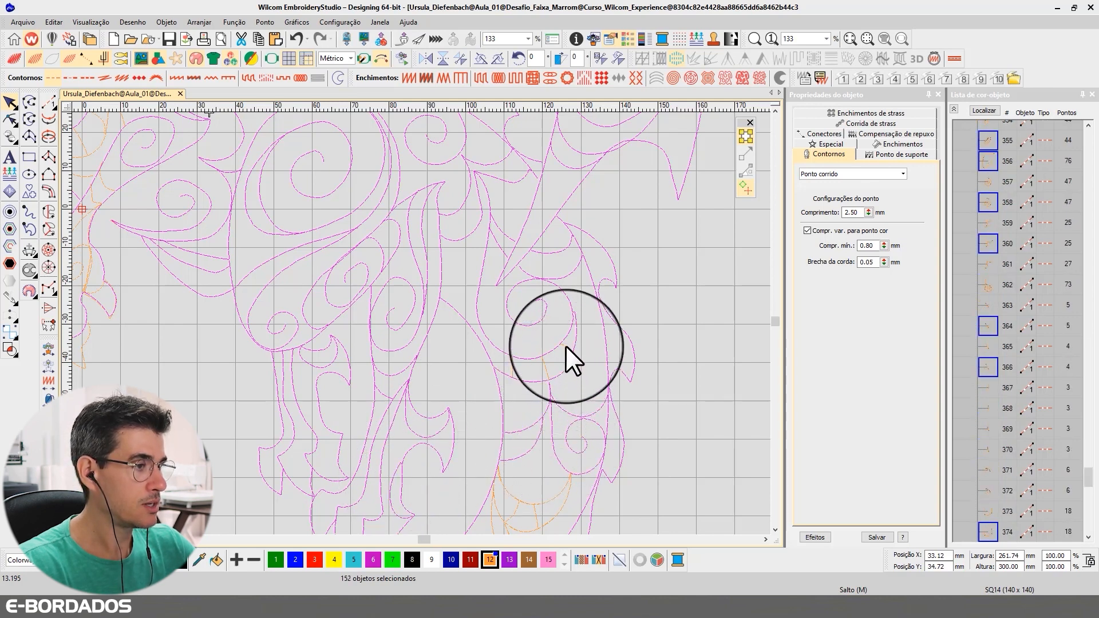
{"action": "left_click", "coordinate": [547, 368], "text": "ctrl"}
{"action": "left_click", "coordinate": [523, 366], "text": "ctrl"}
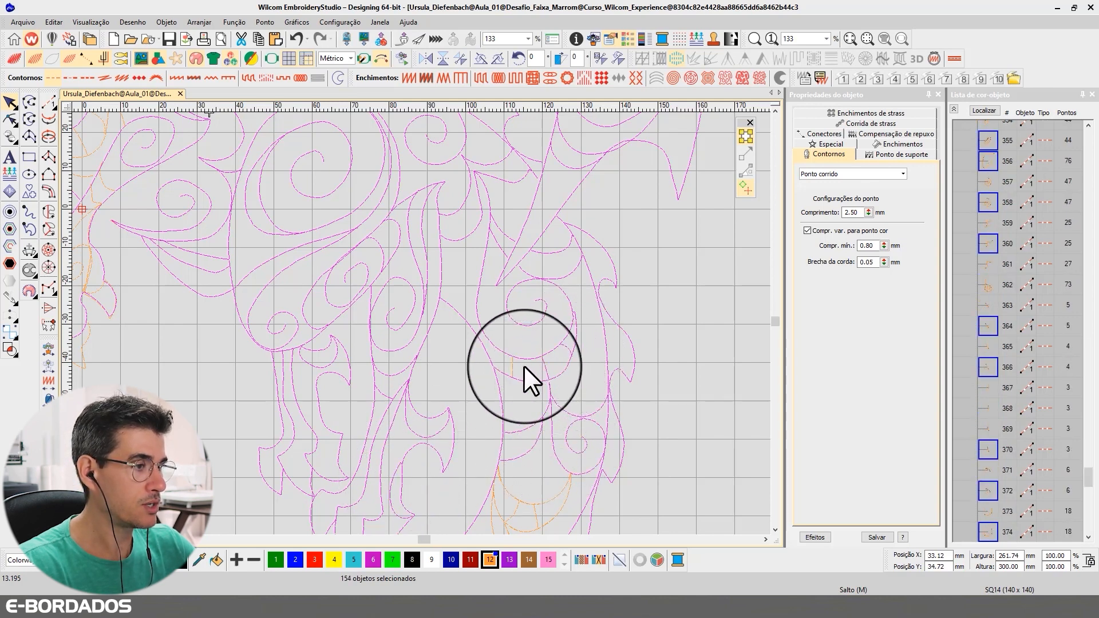
Step: Add the arched cross curves and the lines below them, where the tail starts to bend, to the selection
{"action": "left_click", "coordinate": [775, 530]}
{"action": "left_click", "coordinate": [539, 300], "text": "ctrl"}
{"action": "left_click", "coordinate": [539, 294], "text": "ctrl"}
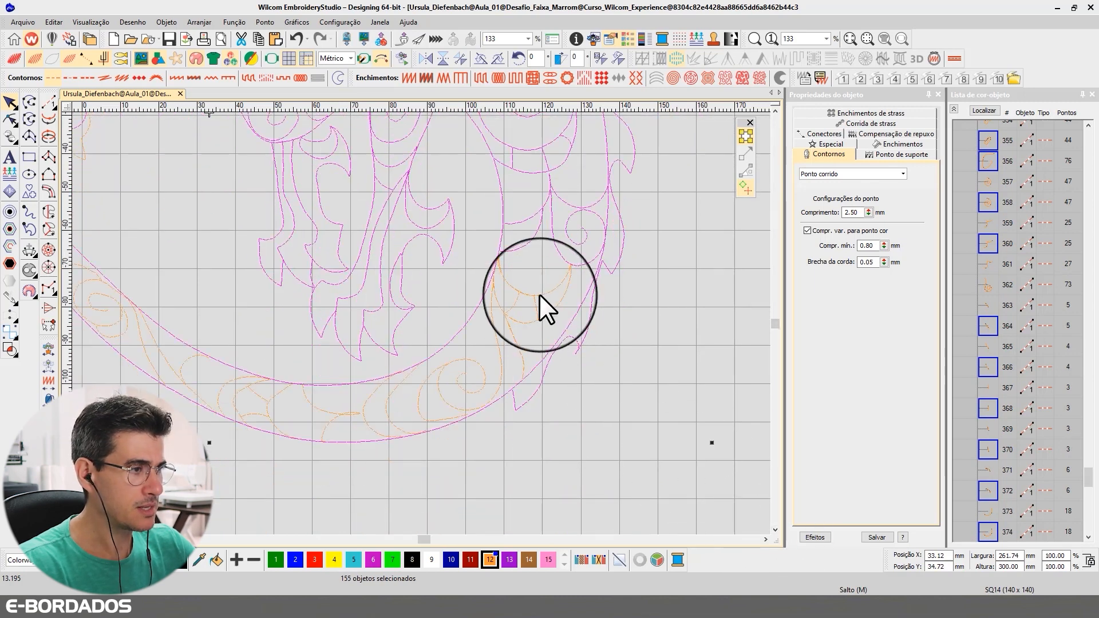
{"action": "left_click", "coordinate": [538, 306], "text": "ctrl"}
{"action": "left_click", "coordinate": [523, 323], "text": "ctrl"}
{"action": "left_click", "coordinate": [514, 340], "text": "ctrl"}
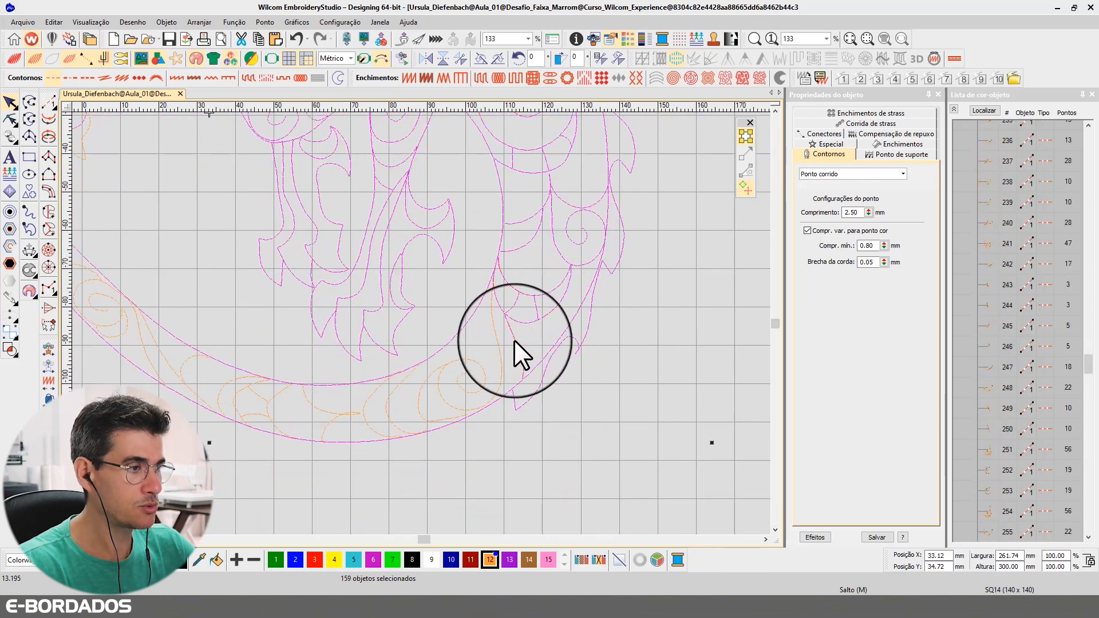
Step: Add the large spiral and the adjoining inner curves along the tail's lower bend to the selection
{"action": "left_click", "coordinate": [496, 342], "text": "ctrl"}
{"action": "left_click", "coordinate": [457, 369], "text": "ctrl"}
{"action": "left_click", "coordinate": [421, 393], "text": "ctrl"}
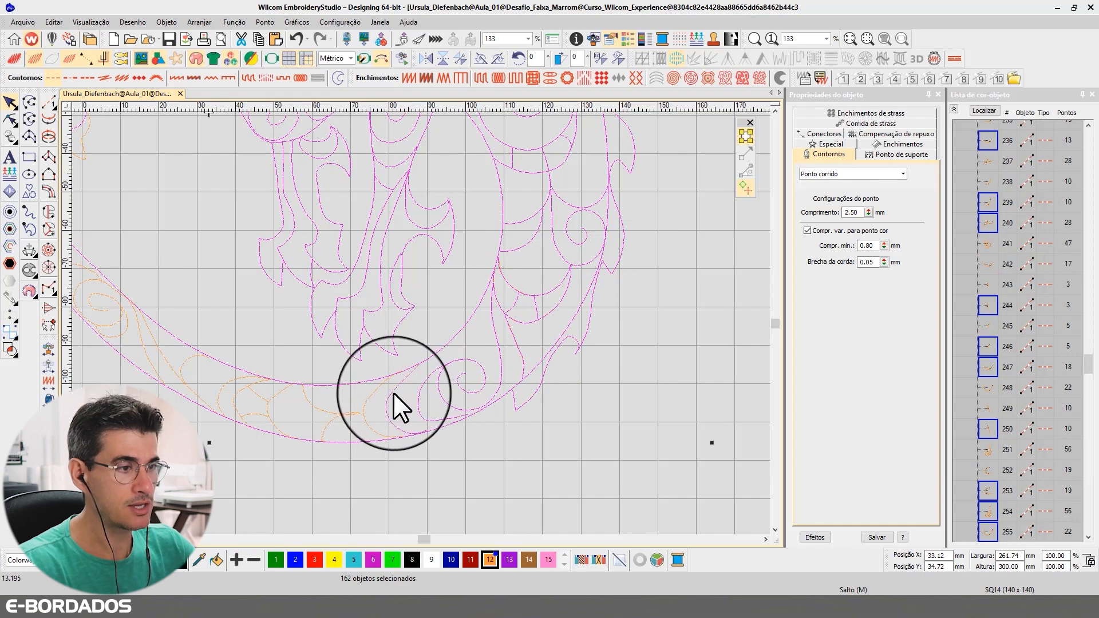
{"action": "left_click", "coordinate": [393, 393], "text": "ctrl"}
{"action": "left_click", "coordinate": [376, 392], "text": "ctrl"}
{"action": "left_click", "coordinate": [354, 410], "text": "ctrl"}
Step: Extend the selection with the small branching curves, the rounded curve and the next spiral along the tail
{"action": "left_click", "coordinate": [267, 406], "text": "ctrl"}
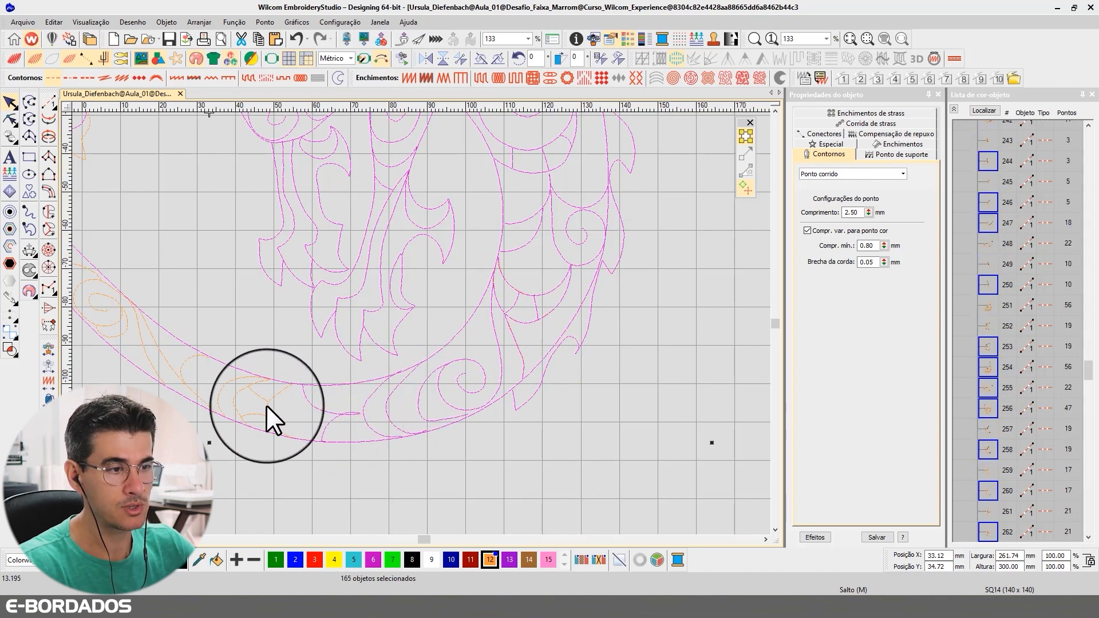
{"action": "left_click", "coordinate": [261, 396], "text": "ctrl"}
{"action": "left_click", "coordinate": [253, 407], "text": "ctrl"}
{"action": "left_click", "coordinate": [240, 396], "text": "ctrl"}
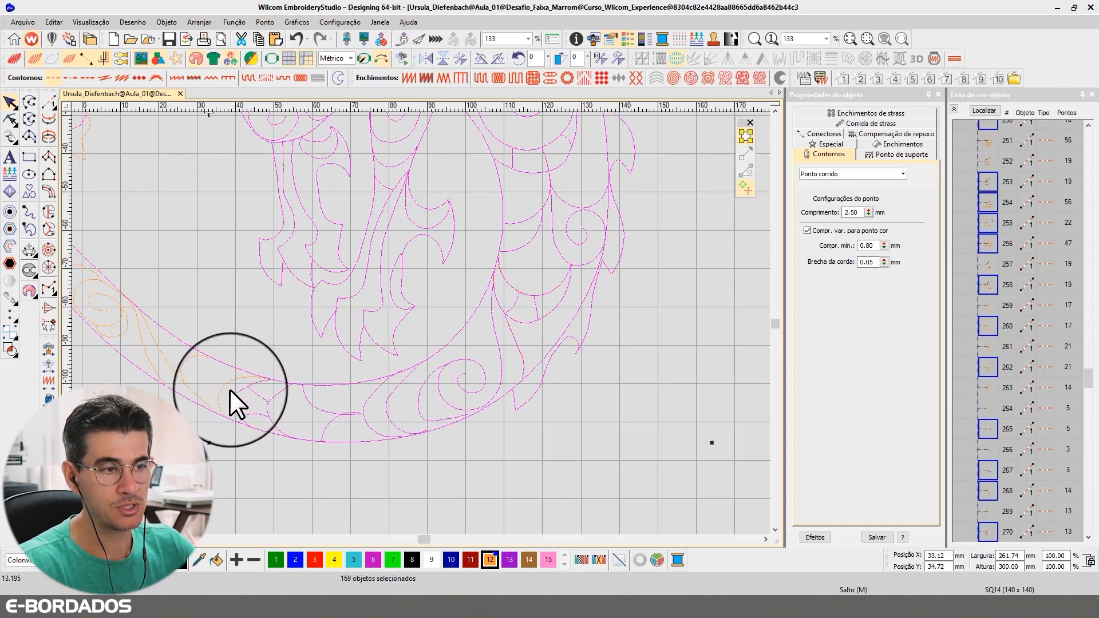
{"action": "left_click", "coordinate": [208, 384], "text": "ctrl"}
{"action": "left_click", "coordinate": [187, 387], "text": "ctrl"}
{"action": "left_click", "coordinate": [182, 388], "text": "ctrl"}
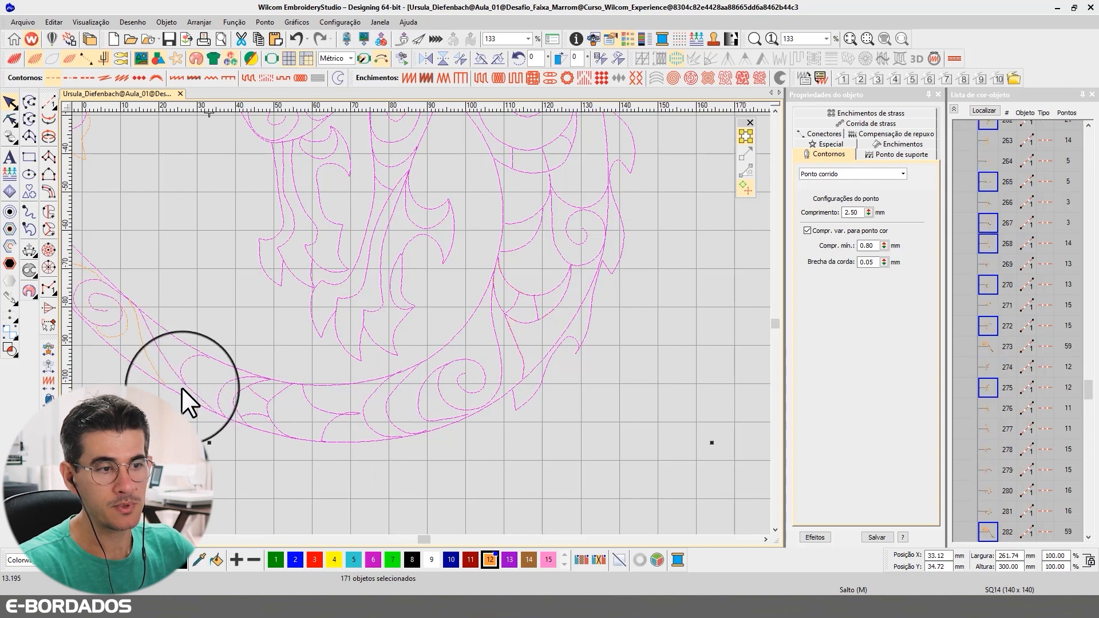
Step: Add the long curves beside the tail's second spiral and the rounded curves beyond it to the selection
{"action": "scroll", "coordinate": [421, 319], "scroll_direction": "left", "scroll_amount": 3}
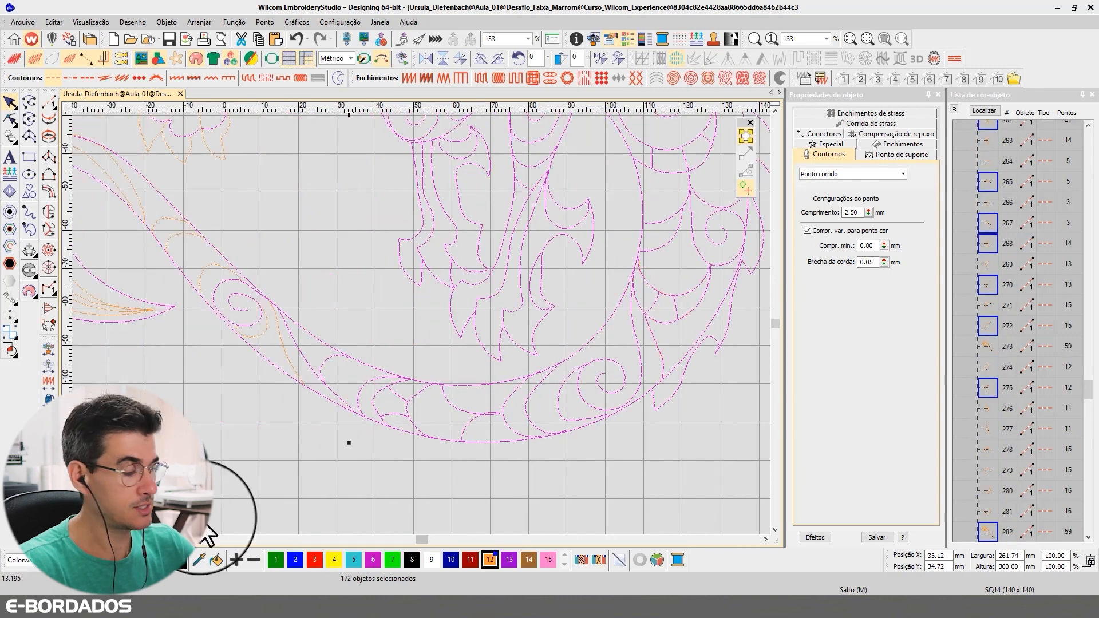
{"action": "left_click", "coordinate": [279, 331], "text": "ctrl"}
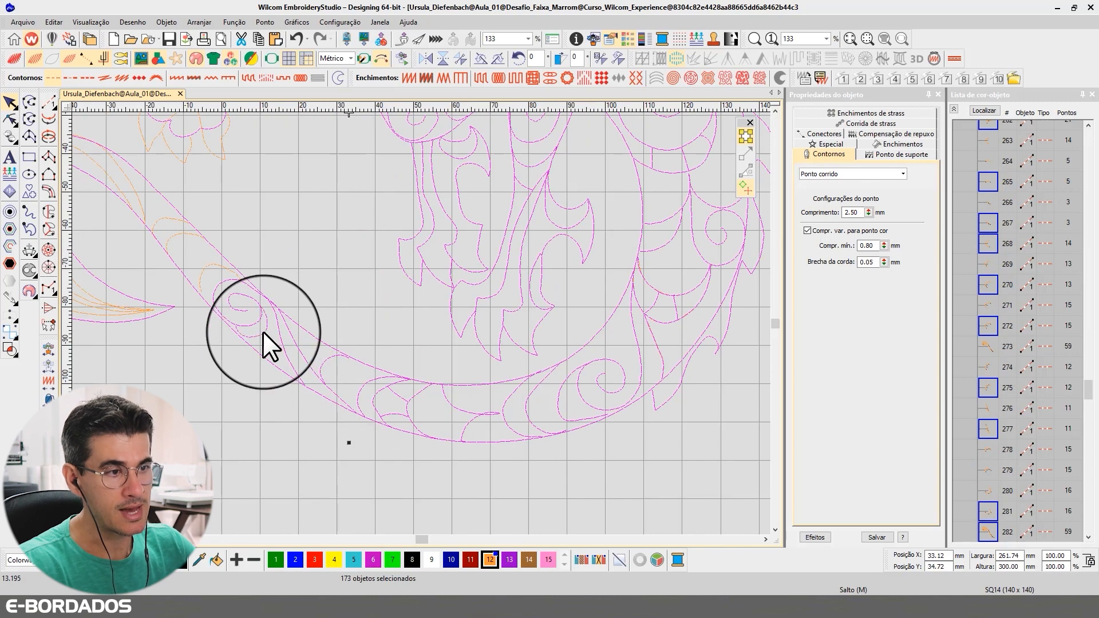
{"action": "left_click", "coordinate": [262, 332], "text": "ctrl"}
{"action": "left_click", "coordinate": [205, 271], "text": "ctrl"}
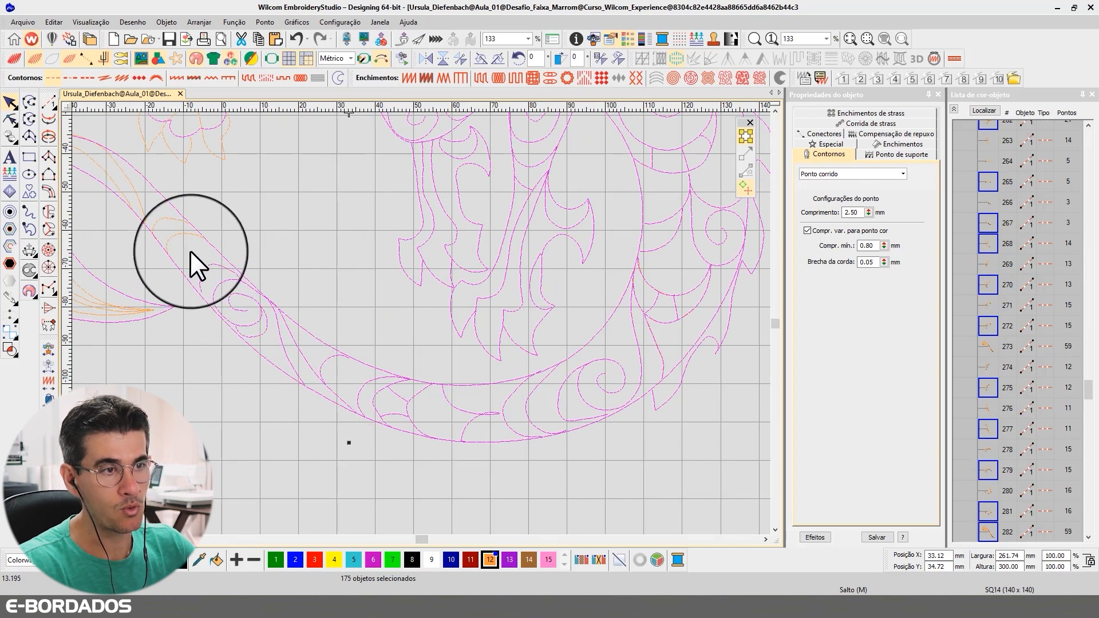
{"action": "left_click", "coordinate": [166, 222], "text": "ctrl"}
Step: Add the inner lines of the pointed tail tip and the curves inside the tail's final bend to the selection
{"action": "scroll", "coordinate": [147, 368], "scroll_direction": "left", "scroll_amount": 3}
{"action": "scroll", "coordinate": [238, 429], "scroll_direction": "left", "scroll_amount": 3}
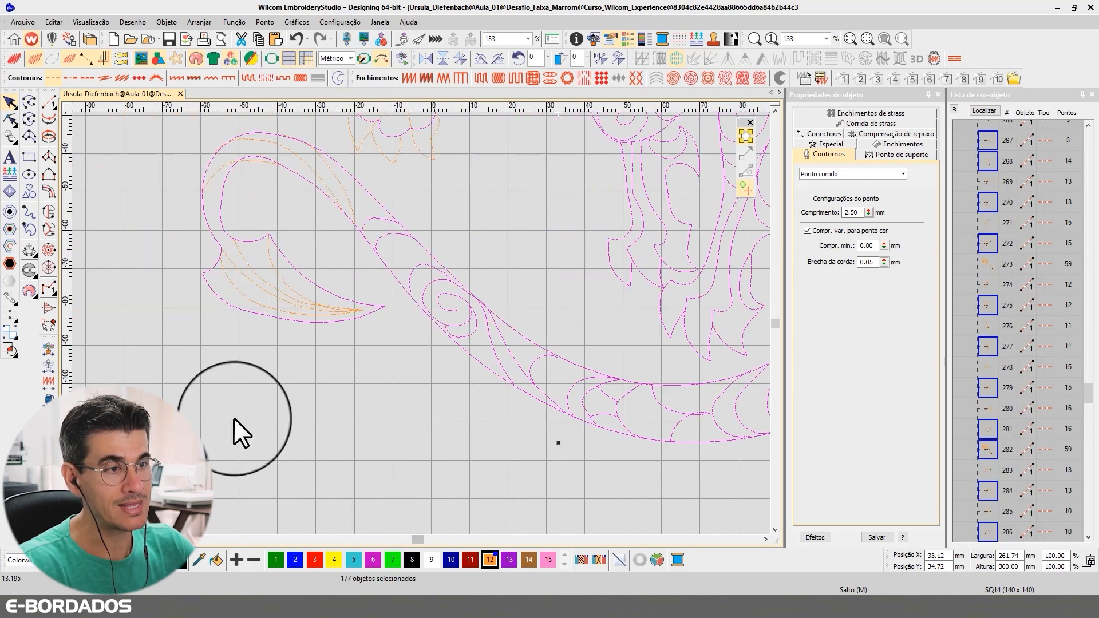
{"action": "left_click", "coordinate": [293, 293], "text": "ctrl"}
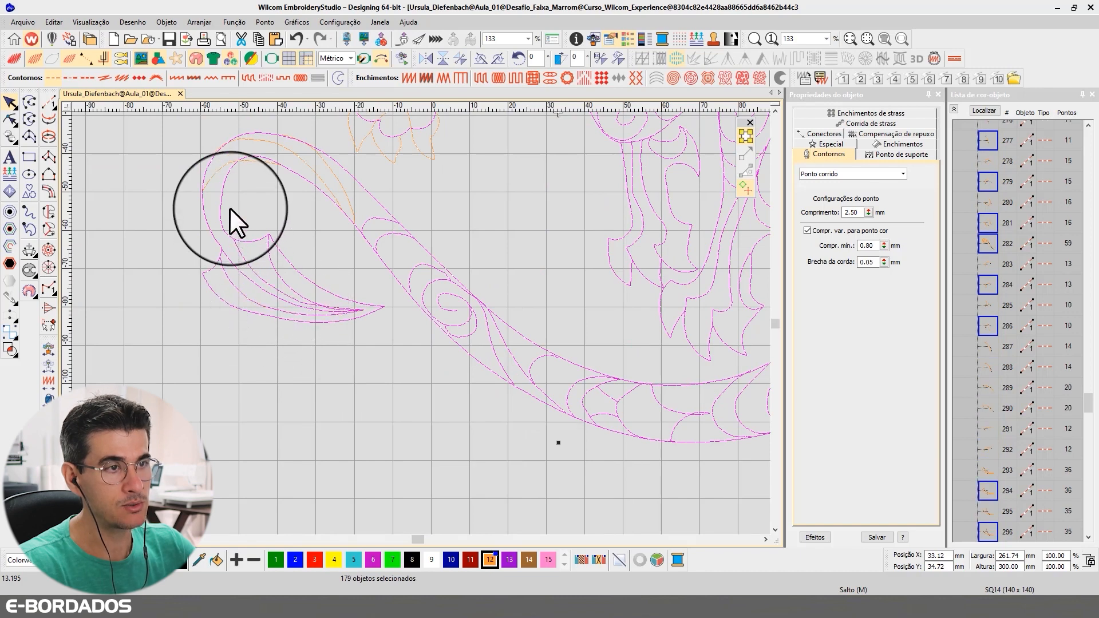
{"action": "left_click", "coordinate": [215, 173], "text": "ctrl"}
{"action": "left_click", "coordinate": [269, 141], "text": "ctrl"}
{"action": "left_click", "coordinate": [270, 141], "text": "ctrl"}
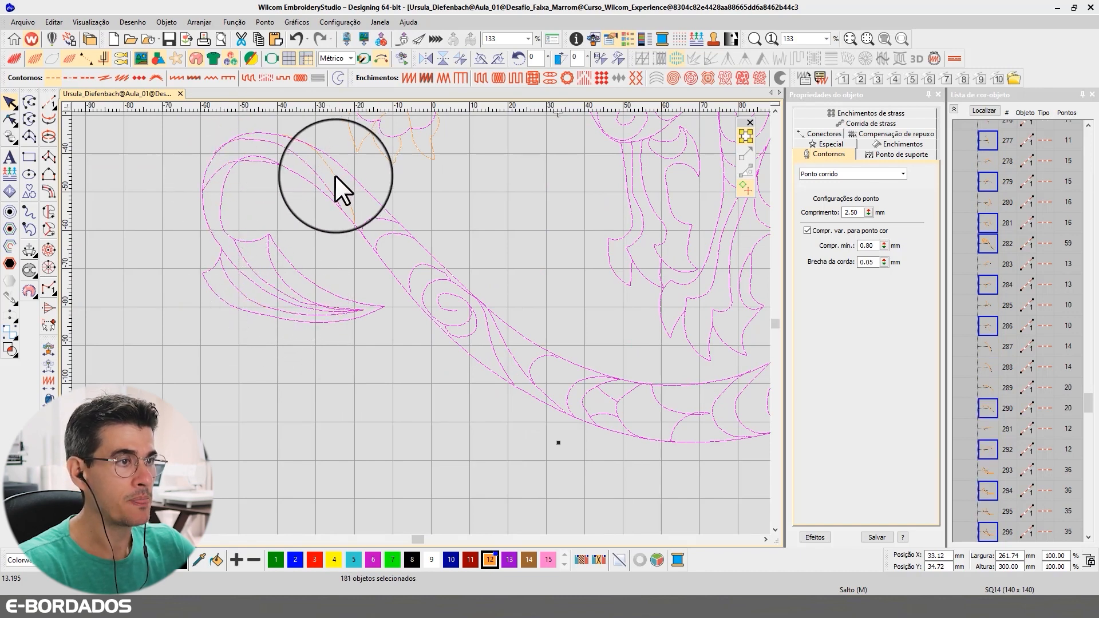
Step: Add the inner curves, claw outlines and upper joint curves of the foreleg nearest the belly to the selection
{"action": "left_click", "coordinate": [775, 111]}
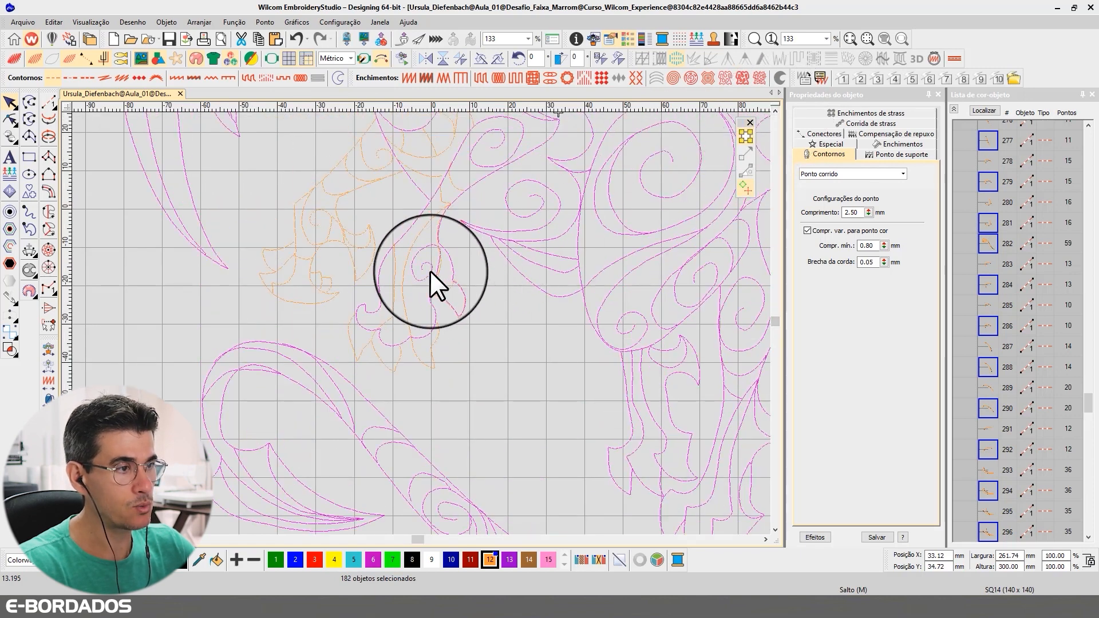
{"action": "left_click", "coordinate": [430, 271], "text": "ctrl"}
{"action": "left_click", "coordinate": [404, 298], "text": "ctrl"}
{"action": "left_click", "coordinate": [374, 343], "text": "ctrl"}
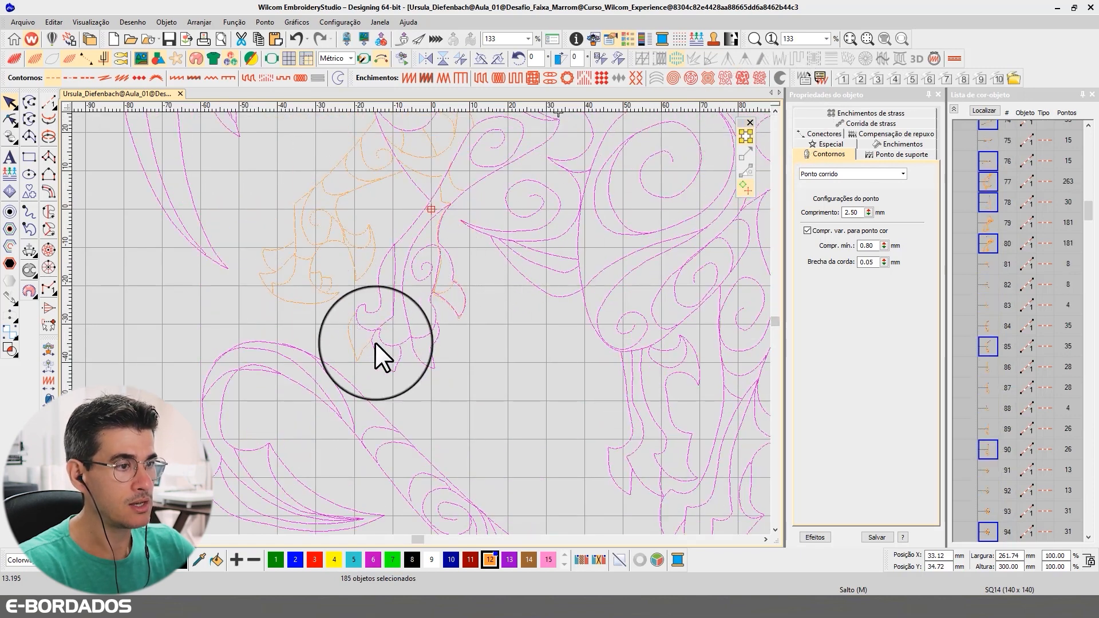
{"action": "left_click", "coordinate": [366, 347], "text": "ctrl"}
{"action": "left_click", "coordinate": [449, 291], "text": "ctrl"}
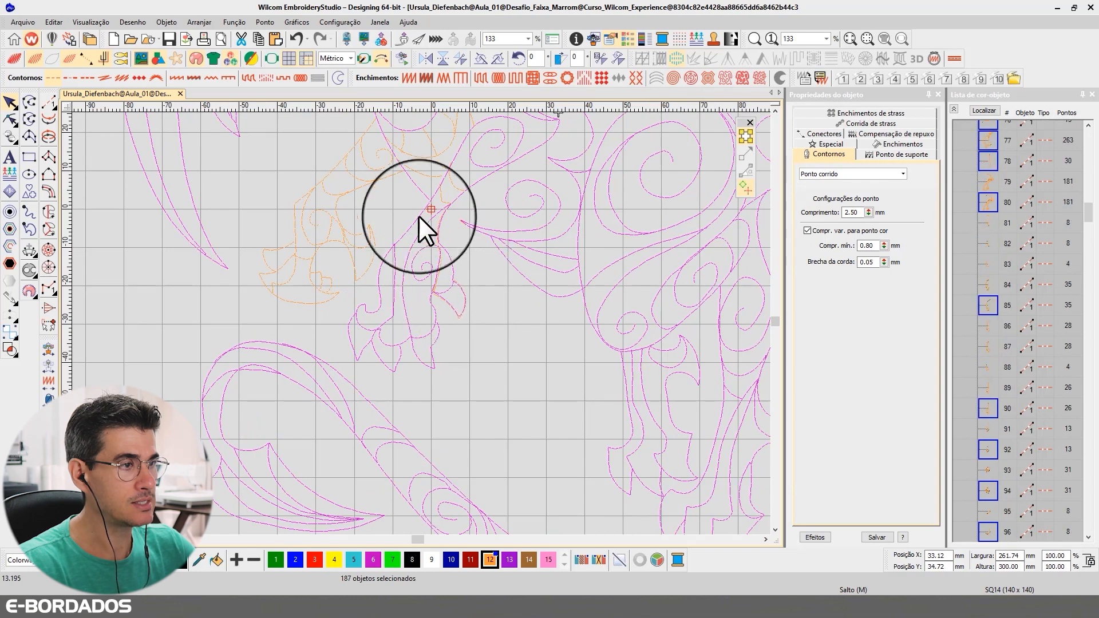
{"action": "left_click", "coordinate": [447, 189], "text": "ctrl"}
{"action": "left_click", "coordinate": [454, 182], "text": "ctrl"}
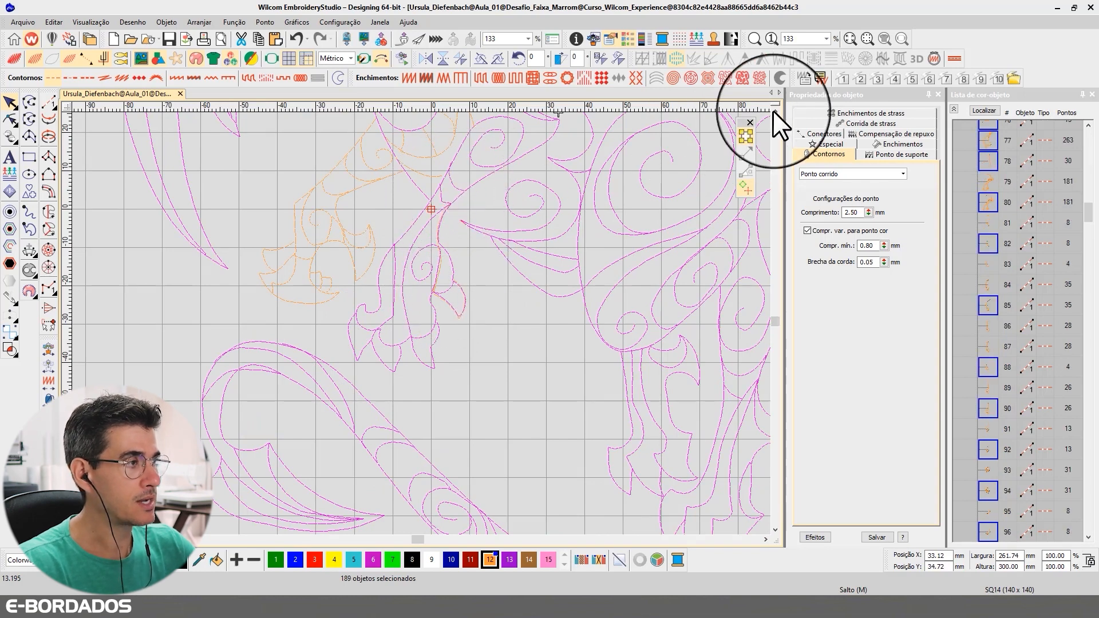
Step: Extend the selection with the pointed curve and the arched curves at the top of the other foreleg
{"action": "left_click", "coordinate": [776, 110]}
{"action": "left_click", "coordinate": [775, 110]}
{"action": "left_click", "coordinate": [775, 110]}
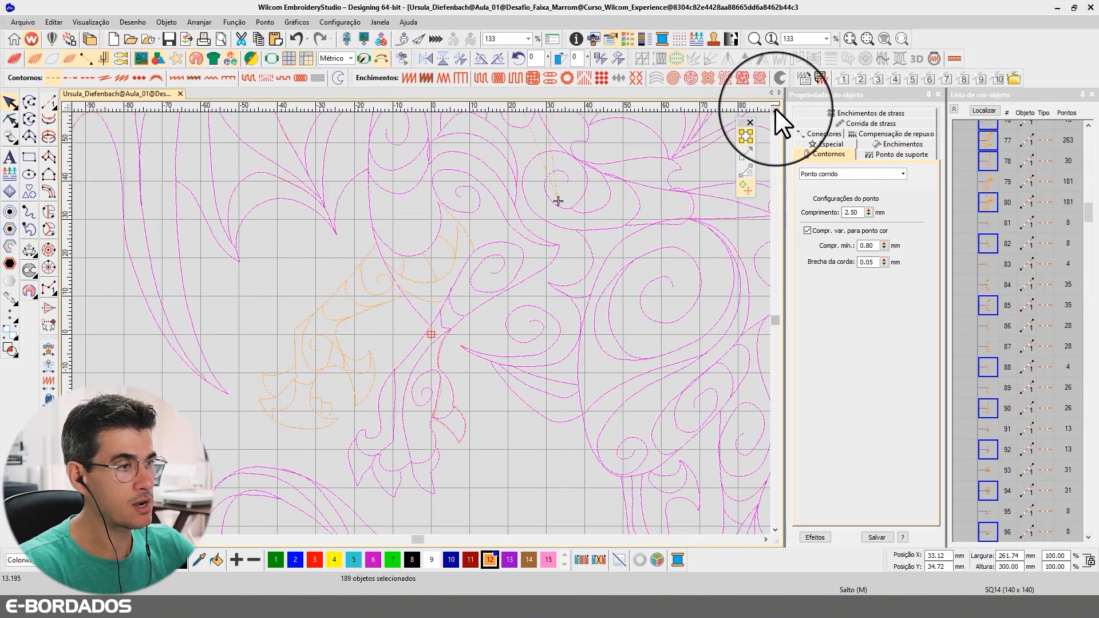
{"action": "left_click", "coordinate": [475, 232], "text": "ctrl"}
{"action": "left_click", "coordinate": [468, 231], "text": "ctrl"}
{"action": "left_click", "coordinate": [432, 264], "text": "ctrl"}
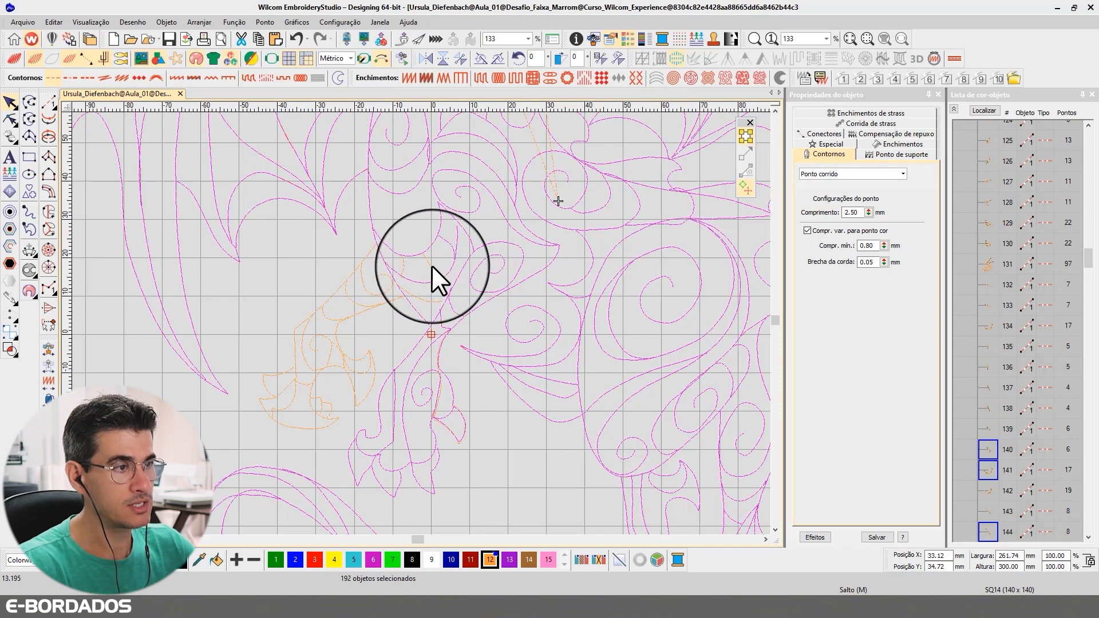
{"action": "left_click", "coordinate": [430, 265], "text": "ctrl"}
{"action": "left_click", "coordinate": [401, 263], "text": "ctrl"}
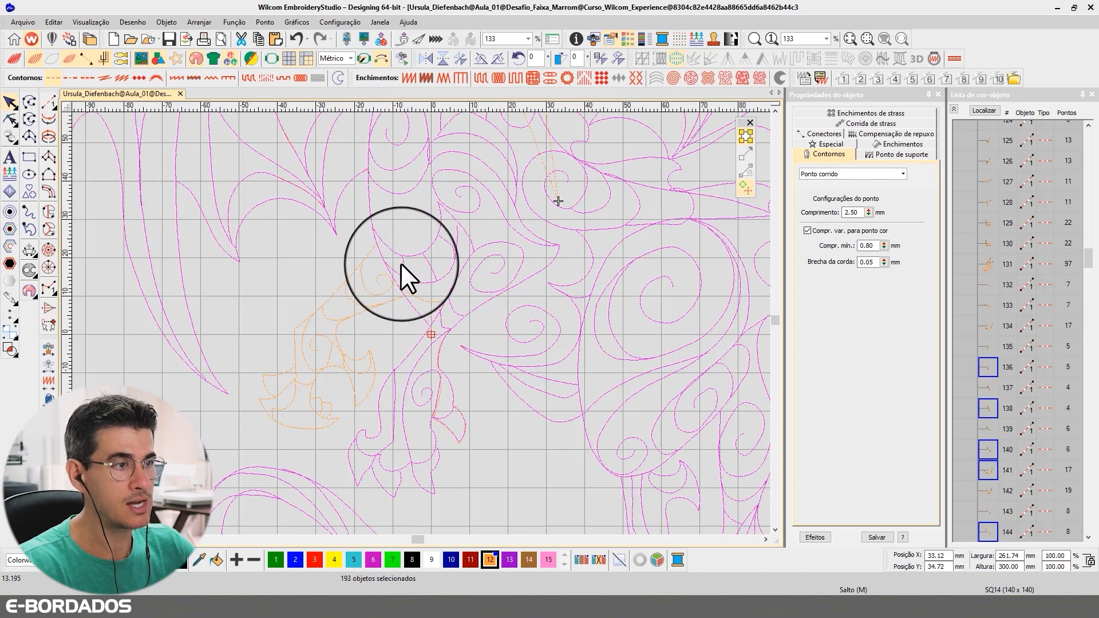
Step: Add the middle foreleg outlines, the small spiral between them and the rear claw outline to the selection
{"action": "left_click", "coordinate": [408, 299], "text": "ctrl"}
{"action": "left_click", "coordinate": [382, 302], "text": "ctrl"}
{"action": "left_click", "coordinate": [362, 305], "text": "ctrl"}
{"action": "left_click", "coordinate": [340, 316], "text": "ctrl"}
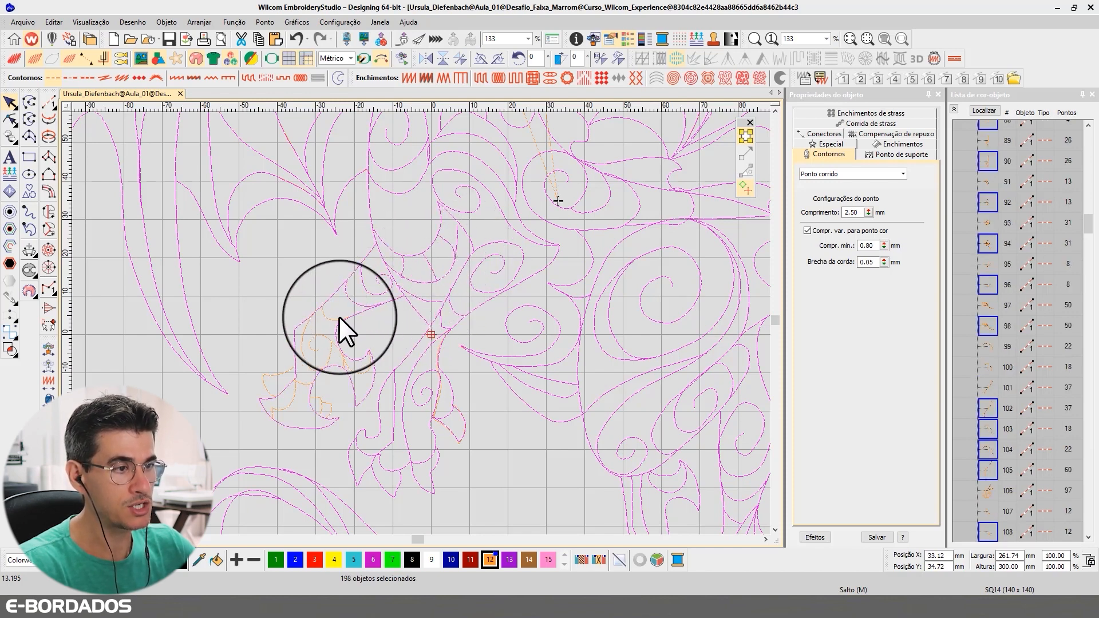
Step: Add the lower leg curves, inner claw outline and small foot curves of the outer foreleg to the selection
{"action": "left_click", "coordinate": [315, 336], "text": "ctrl"}
{"action": "left_click", "coordinate": [304, 339], "text": "ctrl"}
{"action": "left_click", "coordinate": [322, 341], "text": "ctrl"}
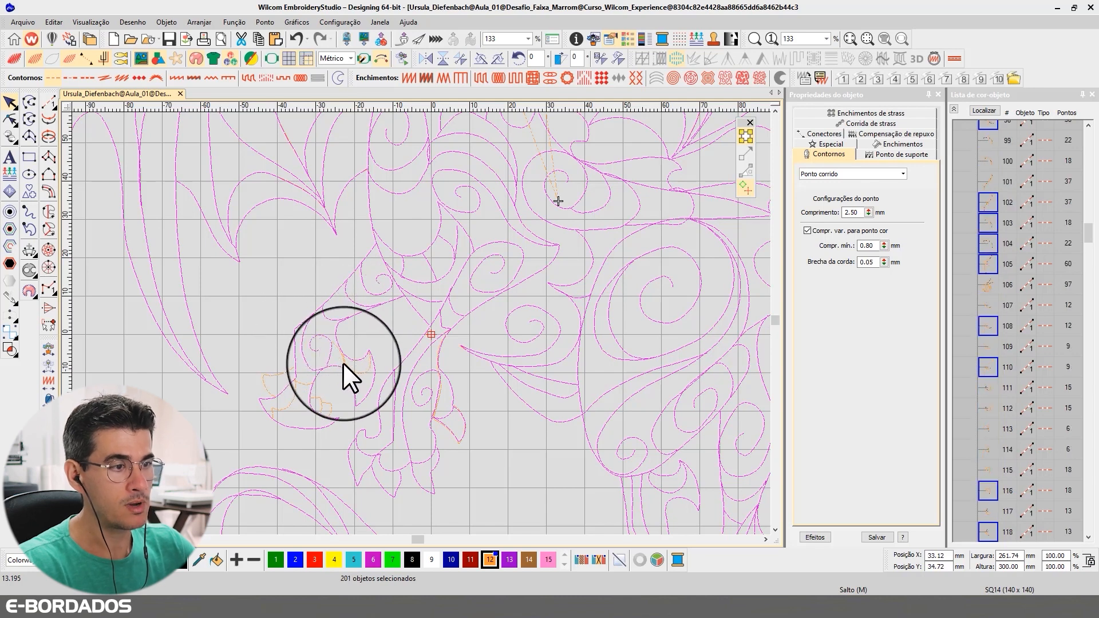
{"action": "left_click", "coordinate": [352, 368], "text": "ctrl"}
{"action": "left_click", "coordinate": [328, 399], "text": "ctrl"}
{"action": "left_click", "coordinate": [327, 404], "text": "ctrl"}
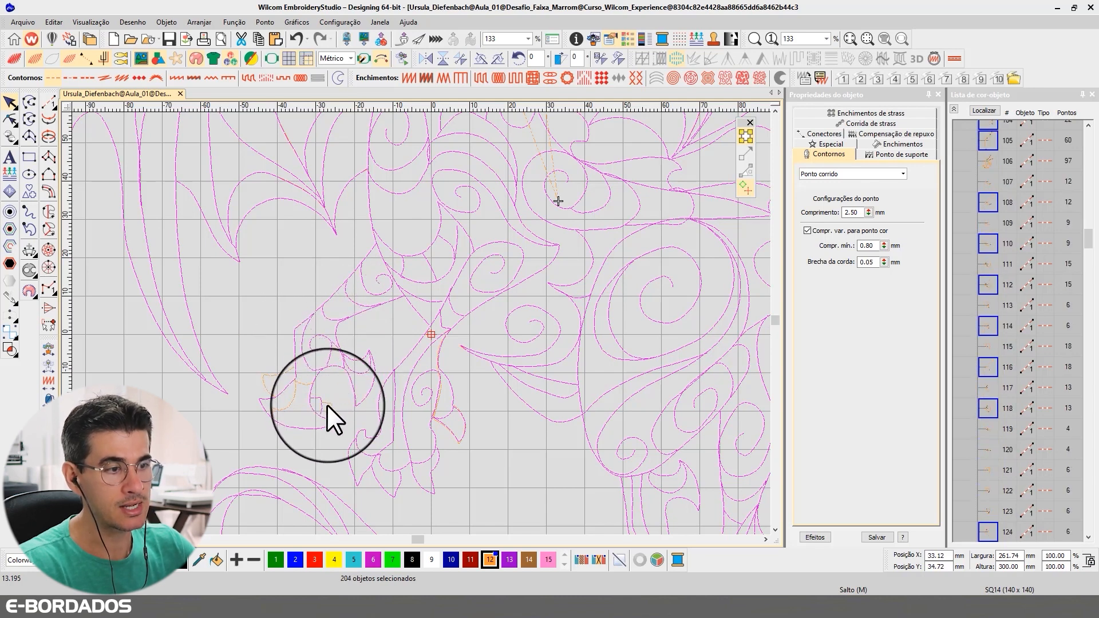
Step: Extend the selection with the remaining foot spiral and front claw outlines of the outer foreleg
{"action": "left_click", "coordinate": [311, 399], "text": "ctrl"}
{"action": "left_click", "coordinate": [272, 388], "text": "ctrl"}
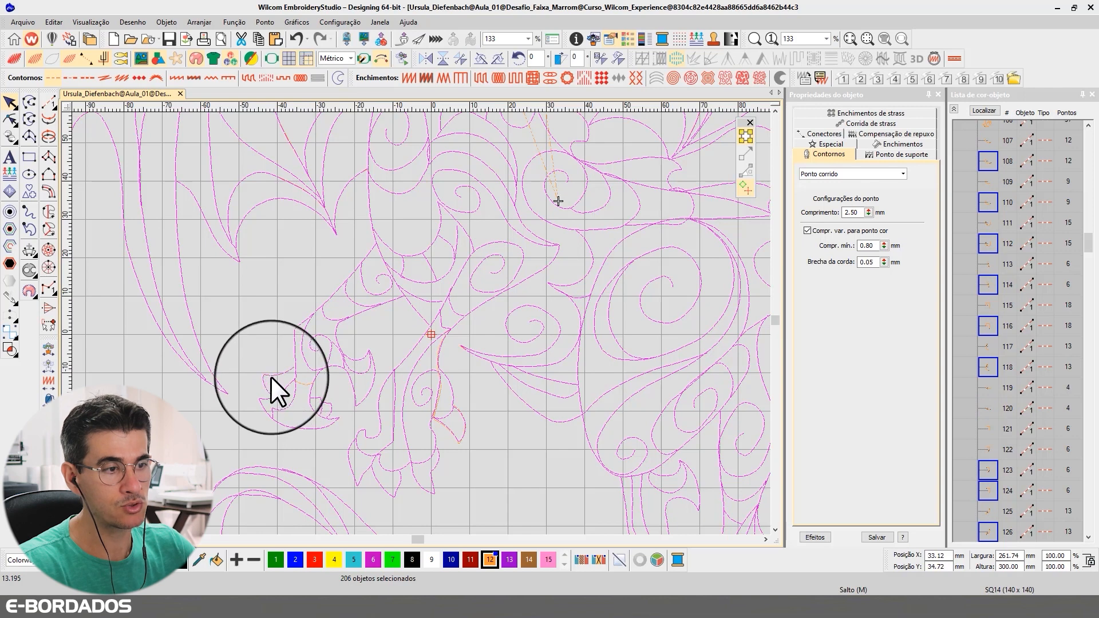
{"action": "left_click", "coordinate": [271, 384], "text": "ctrl"}
{"action": "left_click", "coordinate": [305, 397], "text": "ctrl"}
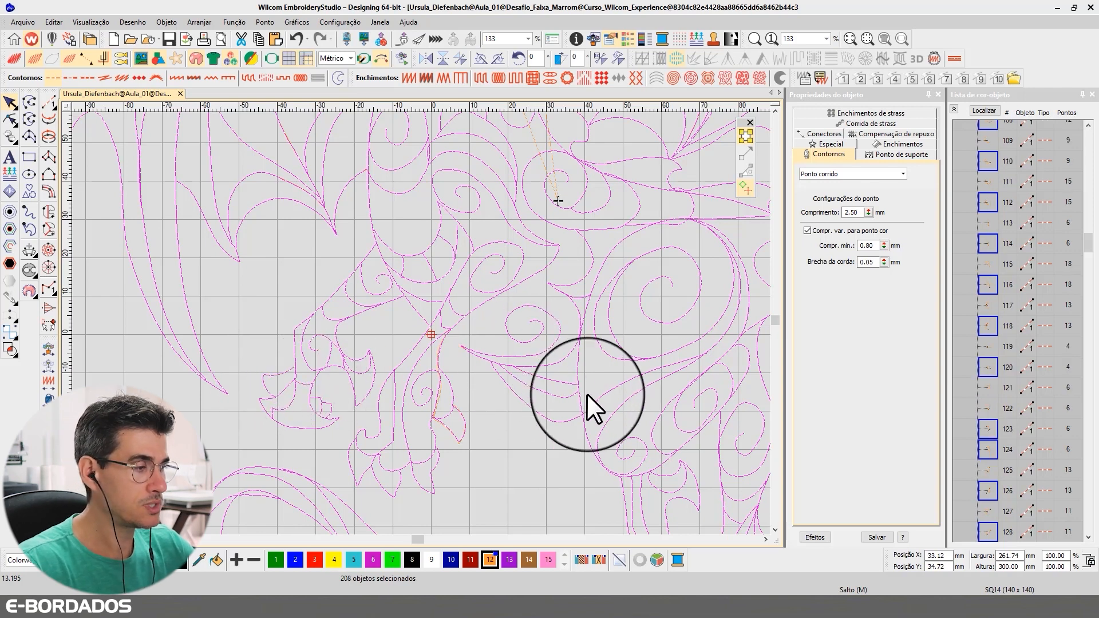
Step: Check the tail, hind legs, wings and neck closely for outlines missing from the selection
{"action": "scroll", "coordinate": [422, 322], "scroll_direction": "down", "scroll_amount": 4}
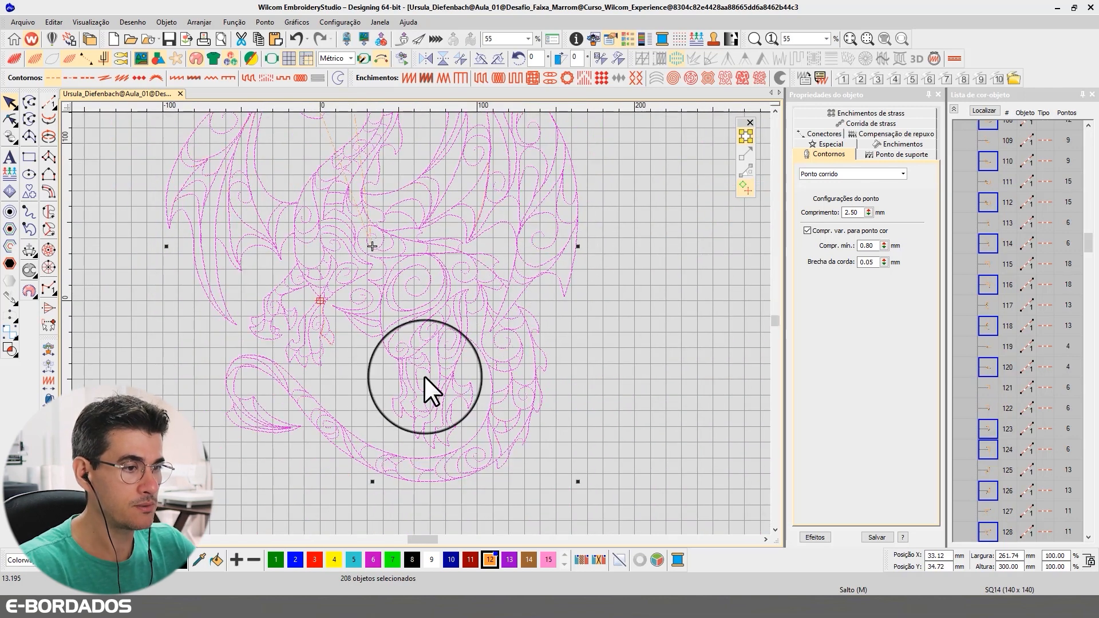
{"action": "scroll", "coordinate": [343, 328], "scroll_direction": "up", "scroll_amount": 4}
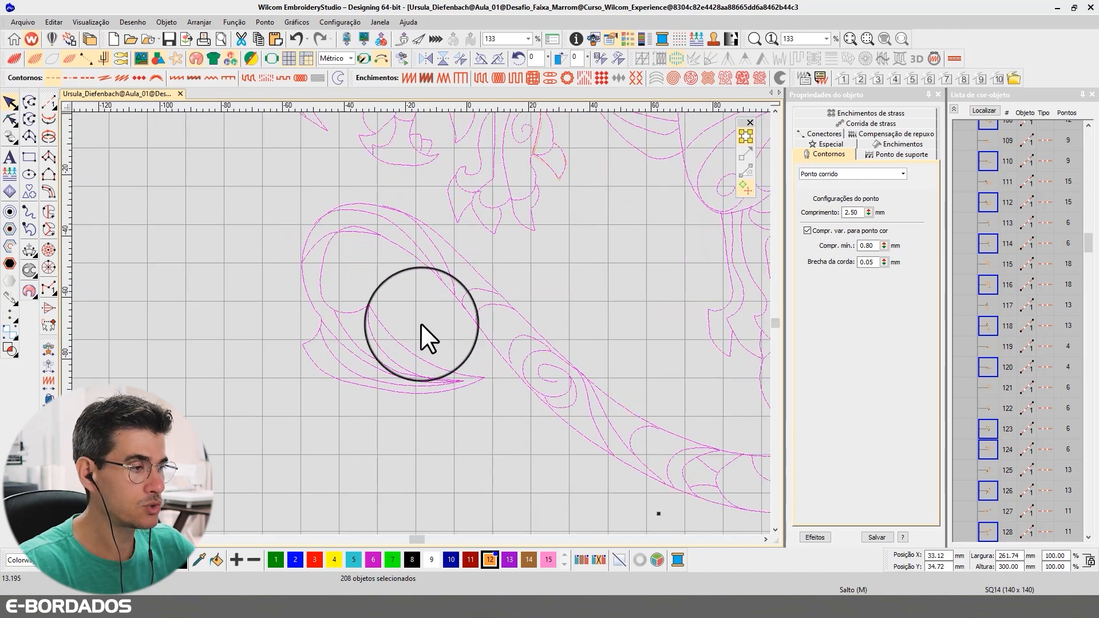
{"action": "scroll", "coordinate": [435, 321], "scroll_direction": "up", "scroll_amount": 2}
{"action": "scroll", "coordinate": [450, 327], "scroll_direction": "down", "scroll_amount": 2}
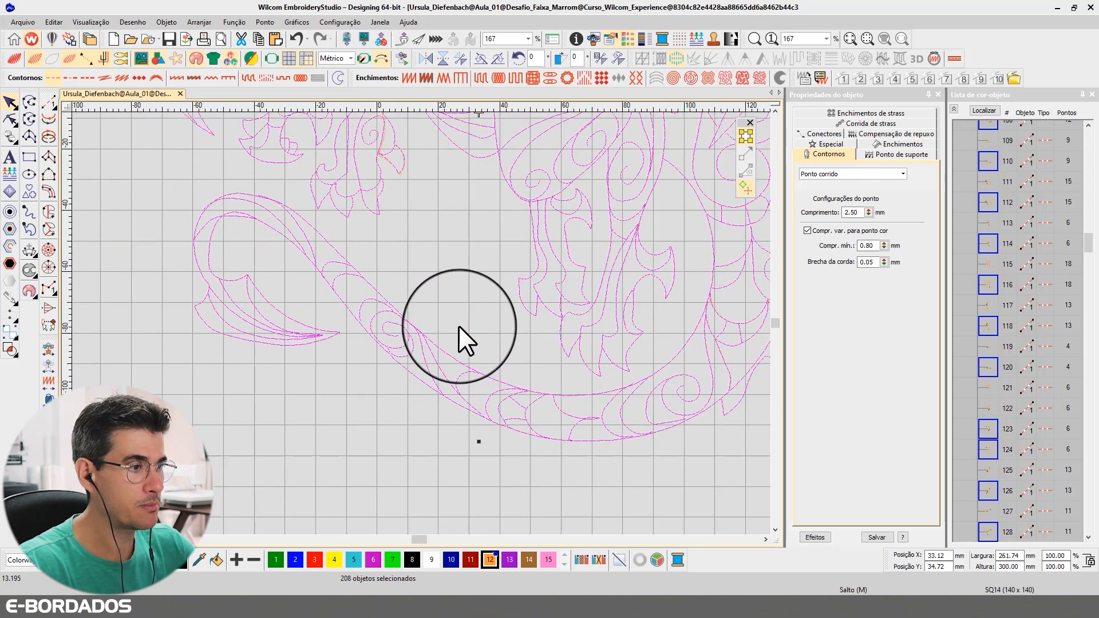
{"action": "scroll", "coordinate": [636, 401], "scroll_direction": "up", "scroll_amount": 2}
{"action": "scroll", "coordinate": [499, 293], "scroll_direction": "down", "scroll_amount": 2}
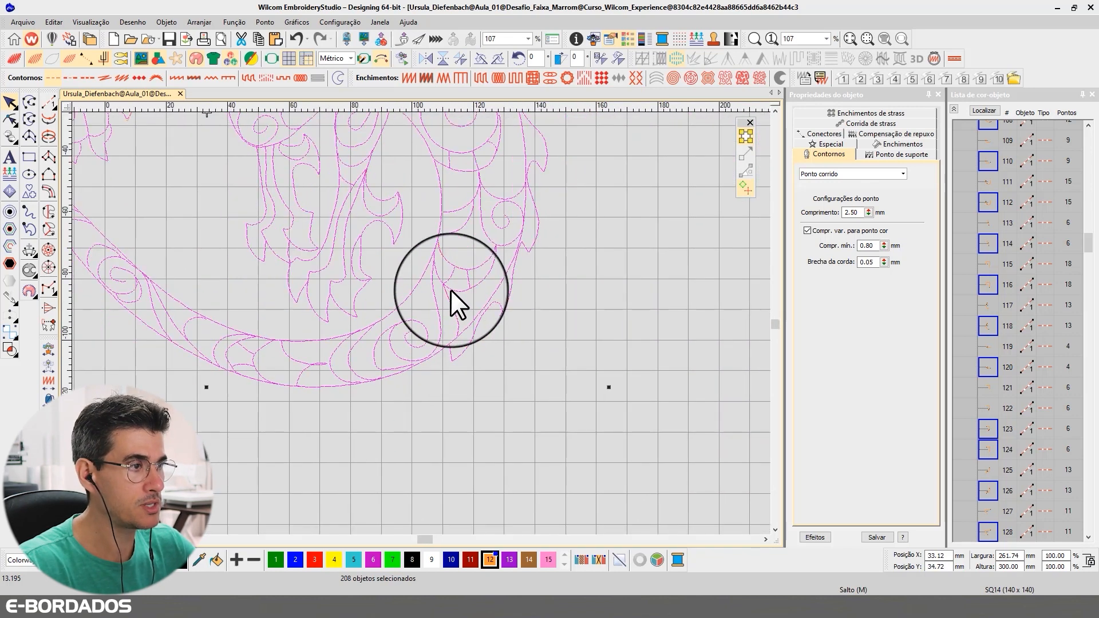
{"action": "scroll", "coordinate": [419, 336], "scroll_direction": "down", "scroll_amount": 2}
{"action": "scroll", "coordinate": [421, 324], "scroll_direction": "up", "scroll_amount": 1}
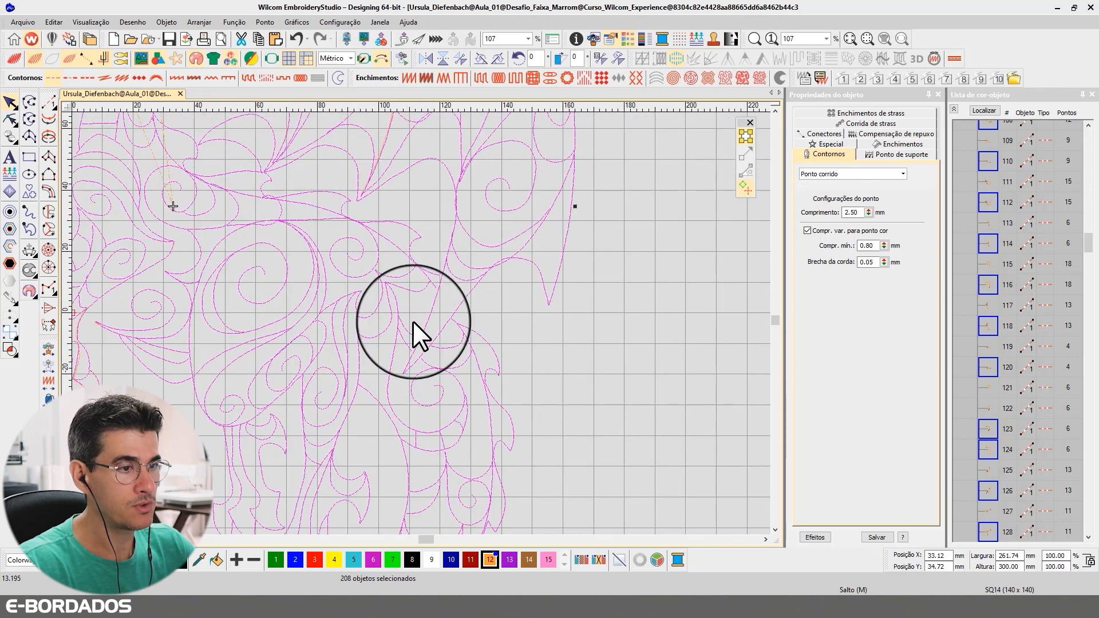
{"action": "scroll", "coordinate": [423, 320], "scroll_direction": "down", "scroll_amount": 2}
{"action": "scroll", "coordinate": [427, 310], "scroll_direction": "up", "scroll_amount": 1}
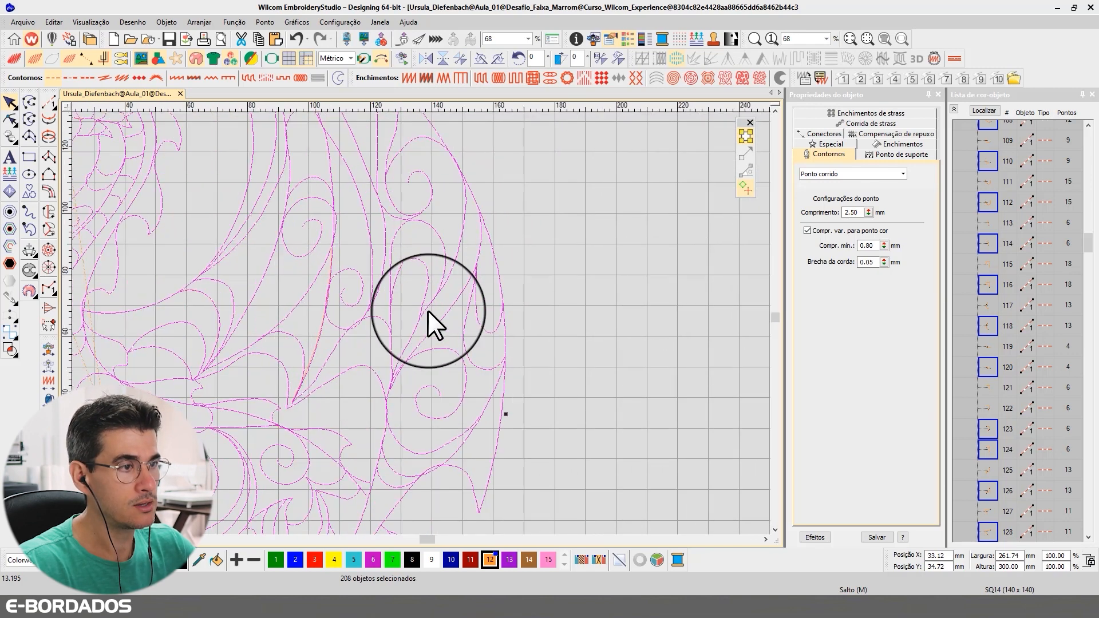
{"action": "scroll", "coordinate": [394, 327], "scroll_direction": "up", "scroll_amount": 1}
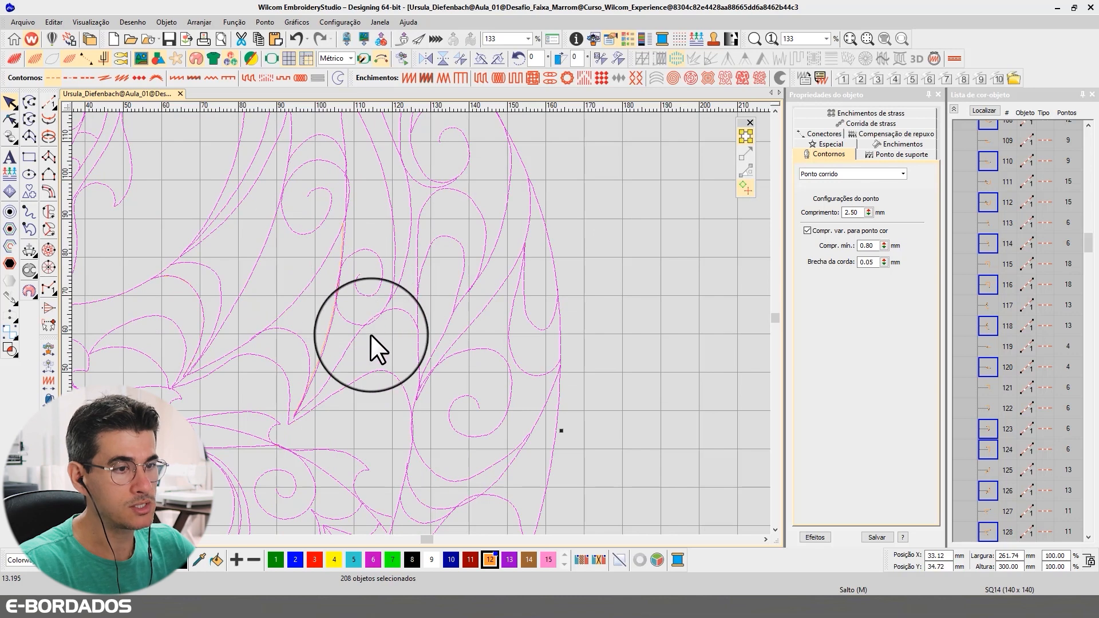
{"action": "scroll", "coordinate": [367, 332], "scroll_direction": "down", "scroll_amount": 1}
{"action": "scroll", "coordinate": [169, 332], "scroll_direction": "down", "scroll_amount": 1}
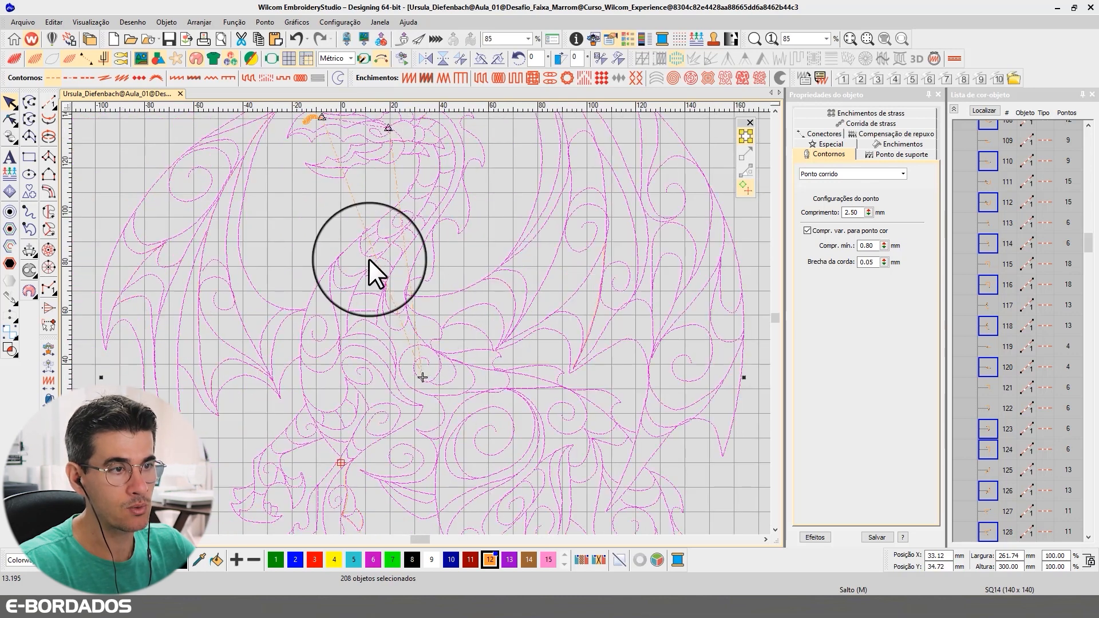
{"action": "scroll", "coordinate": [421, 322], "scroll_direction": "up", "scroll_amount": 4}
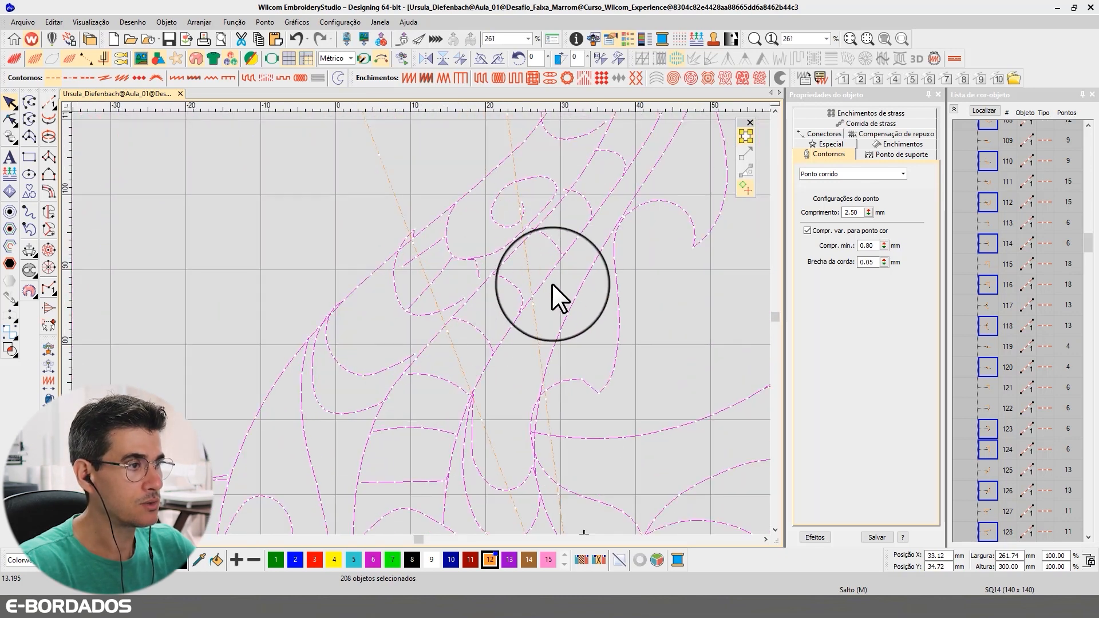
{"action": "scroll", "coordinate": [434, 301], "scroll_direction": "down", "scroll_amount": 2}
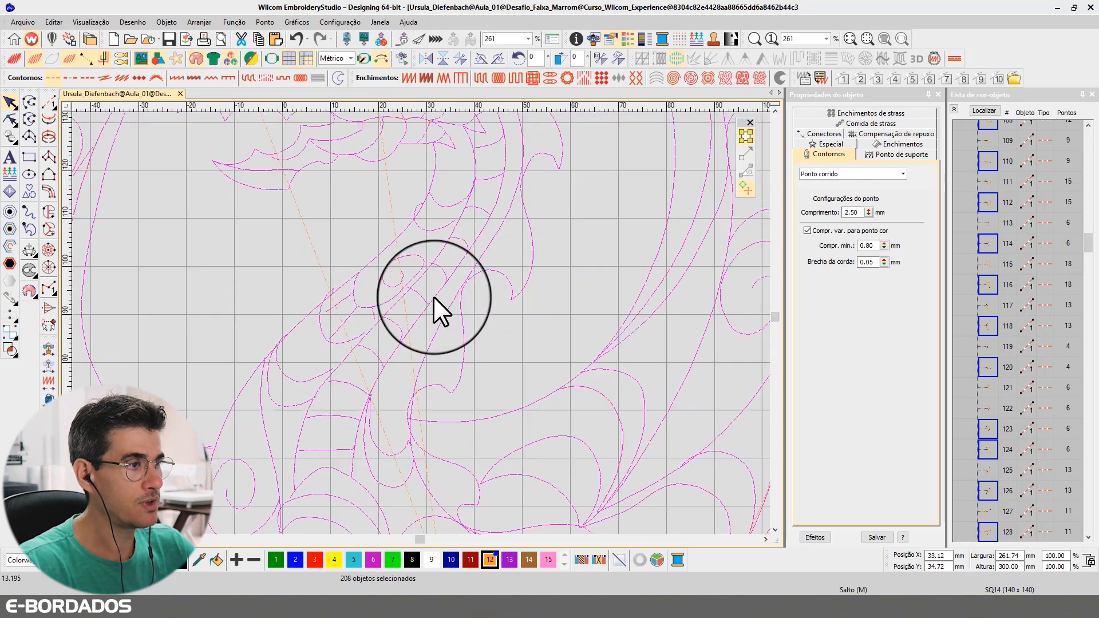
Step: Hide the connector lines and check the head, neck, both wings and lower body for unselected outlines
{"action": "left_click", "coordinate": [86, 58]}
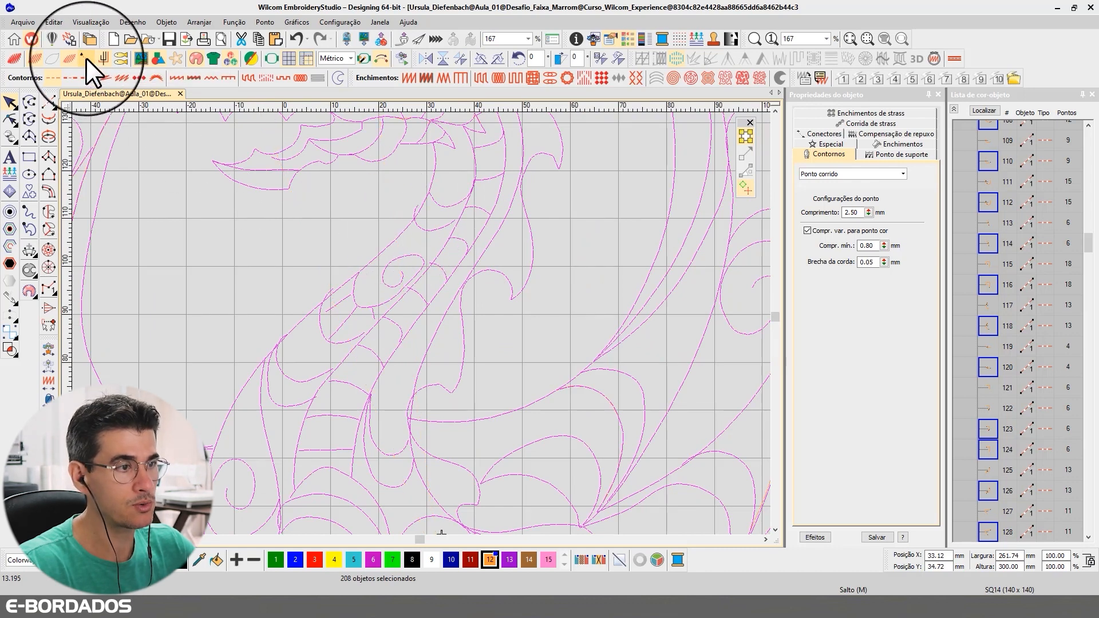
{"action": "scroll", "coordinate": [427, 324], "scroll_direction": "down", "scroll_amount": 2}
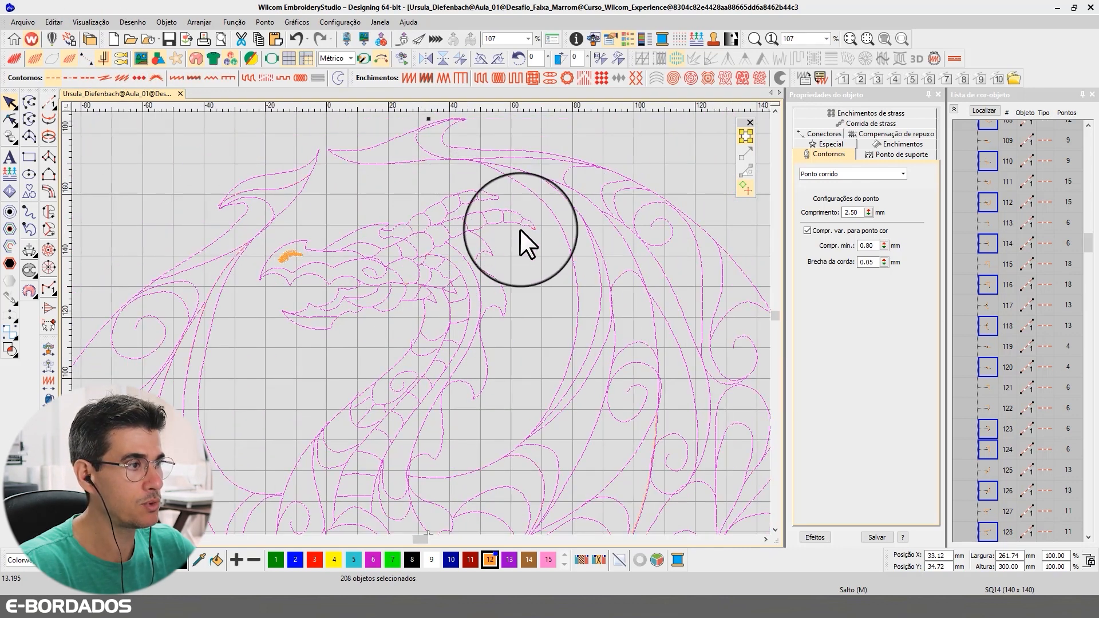
{"action": "scroll", "coordinate": [422, 322], "scroll_direction": "up", "scroll_amount": 2}
{"action": "scroll", "coordinate": [380, 319], "scroll_direction": "down", "scroll_amount": 2}
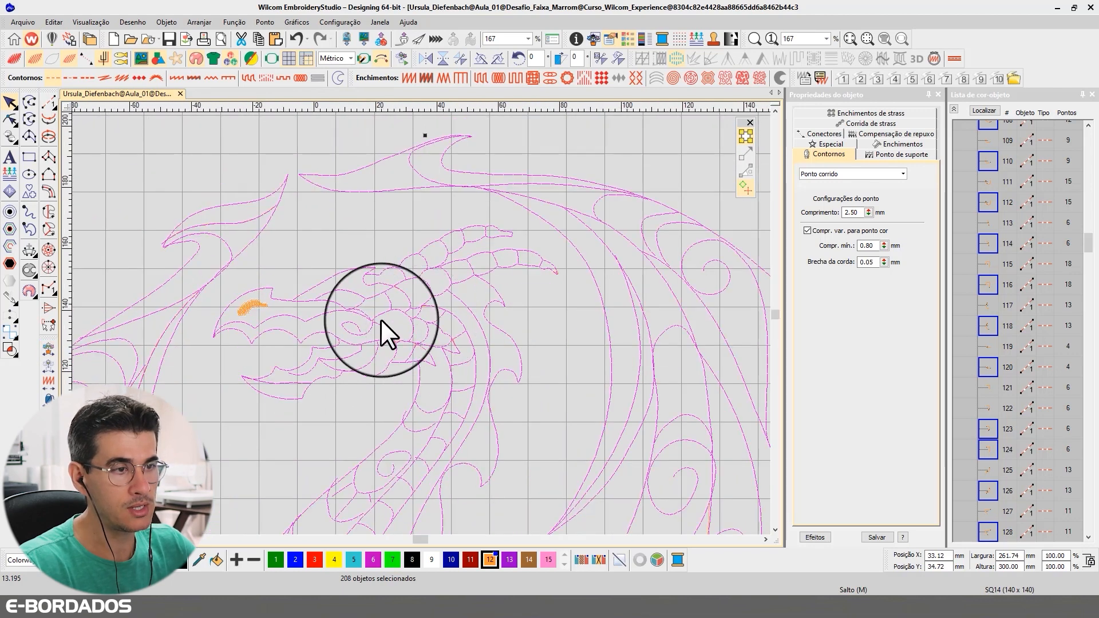
{"action": "scroll", "coordinate": [421, 323], "scroll_direction": "down", "scroll_amount": 2}
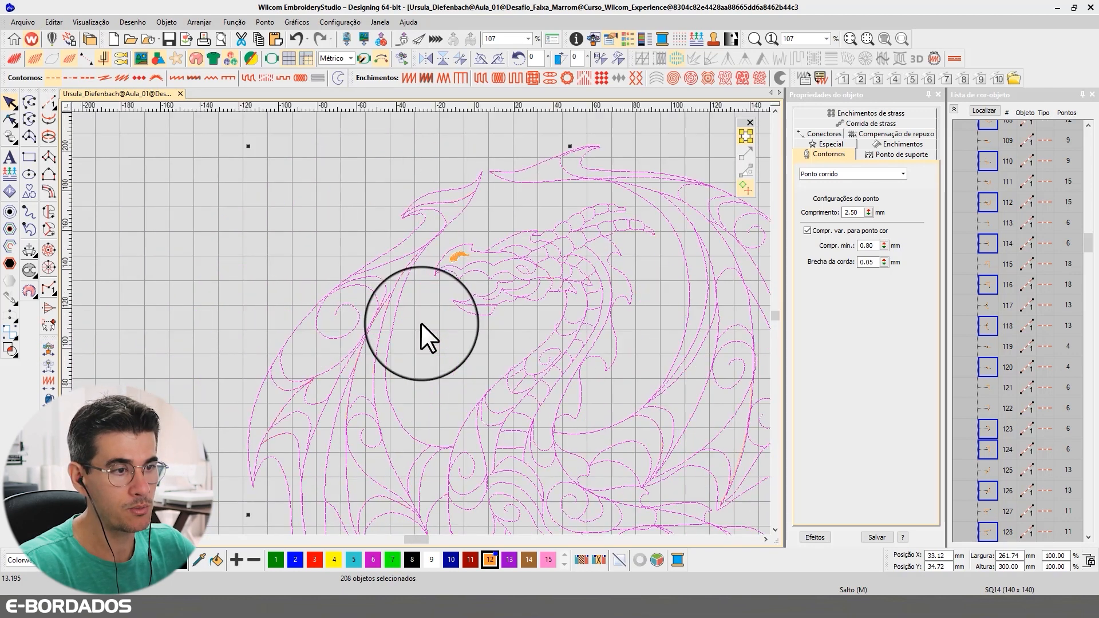
{"action": "scroll", "coordinate": [420, 323], "scroll_direction": "up", "scroll_amount": 2}
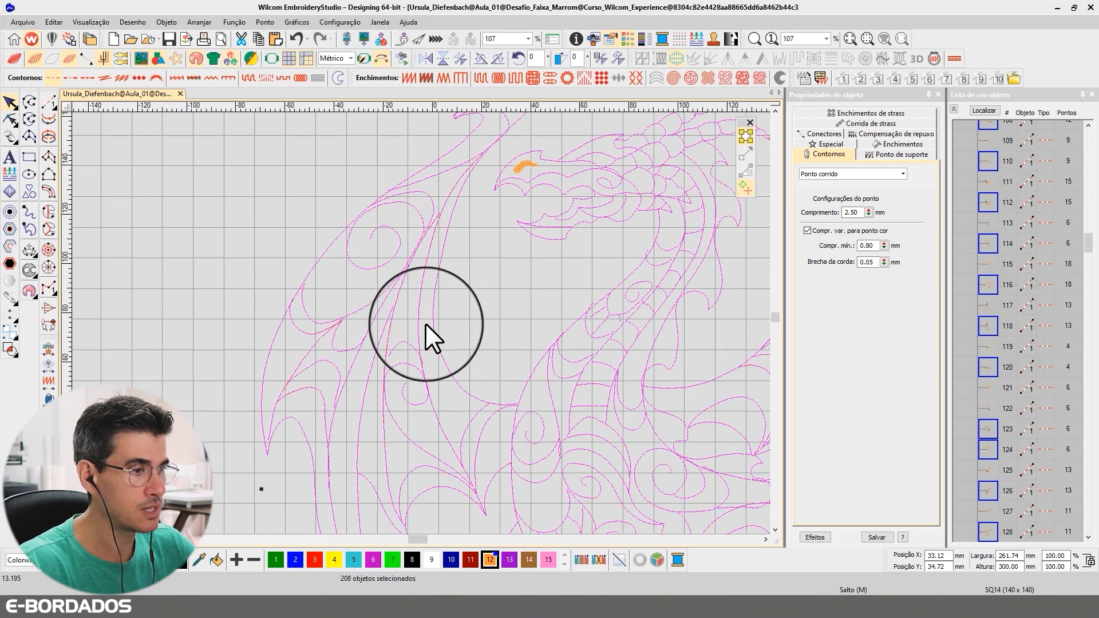
{"action": "scroll", "coordinate": [425, 324], "scroll_direction": "down", "scroll_amount": 2}
{"action": "scroll", "coordinate": [423, 321], "scroll_direction": "up", "scroll_amount": 2}
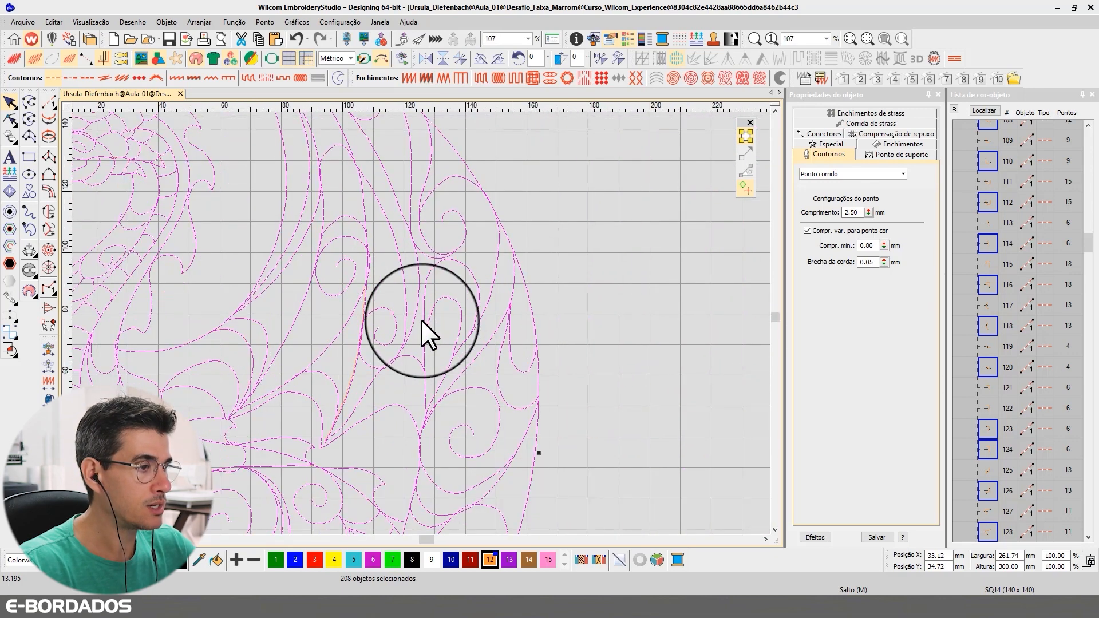
{"action": "scroll", "coordinate": [381, 319], "scroll_direction": "down", "scroll_amount": 1}
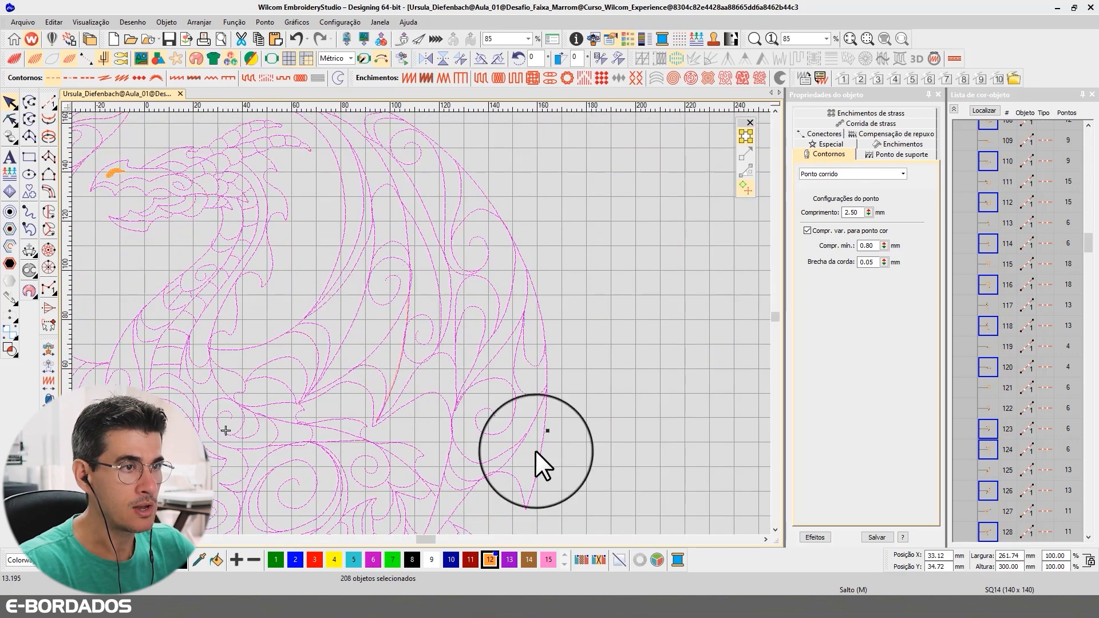
{"action": "left_click", "coordinate": [776, 530]}
{"action": "left_click", "coordinate": [775, 530]}
{"action": "left_click", "coordinate": [776, 529]}
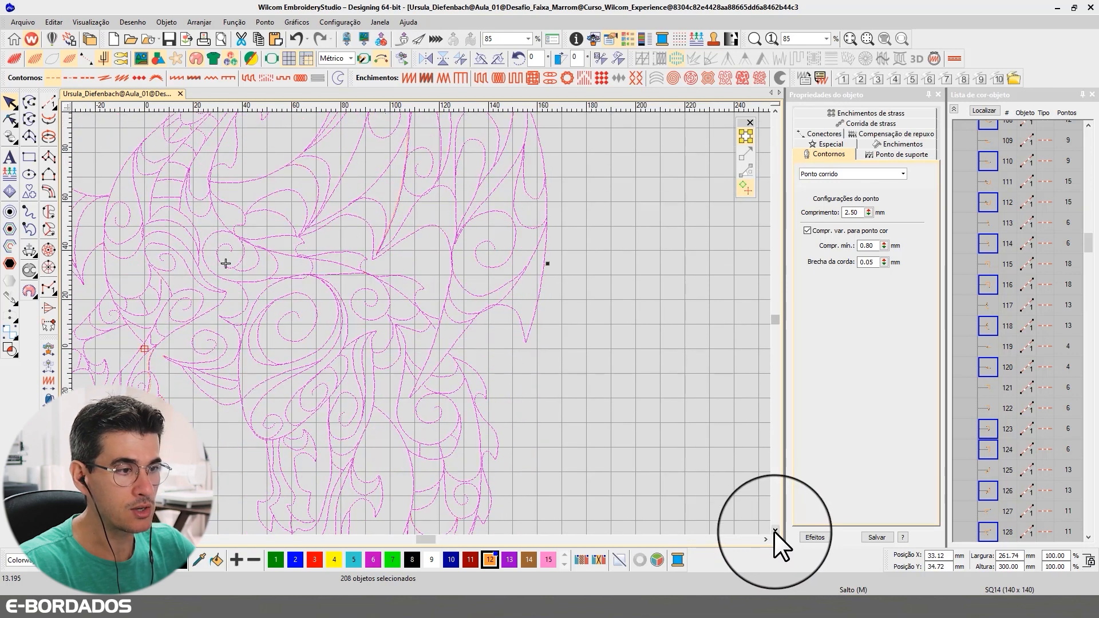
{"action": "left_click", "coordinate": [775, 530]}
{"action": "left_click", "coordinate": [775, 530]}
{"action": "left_click", "coordinate": [776, 530]}
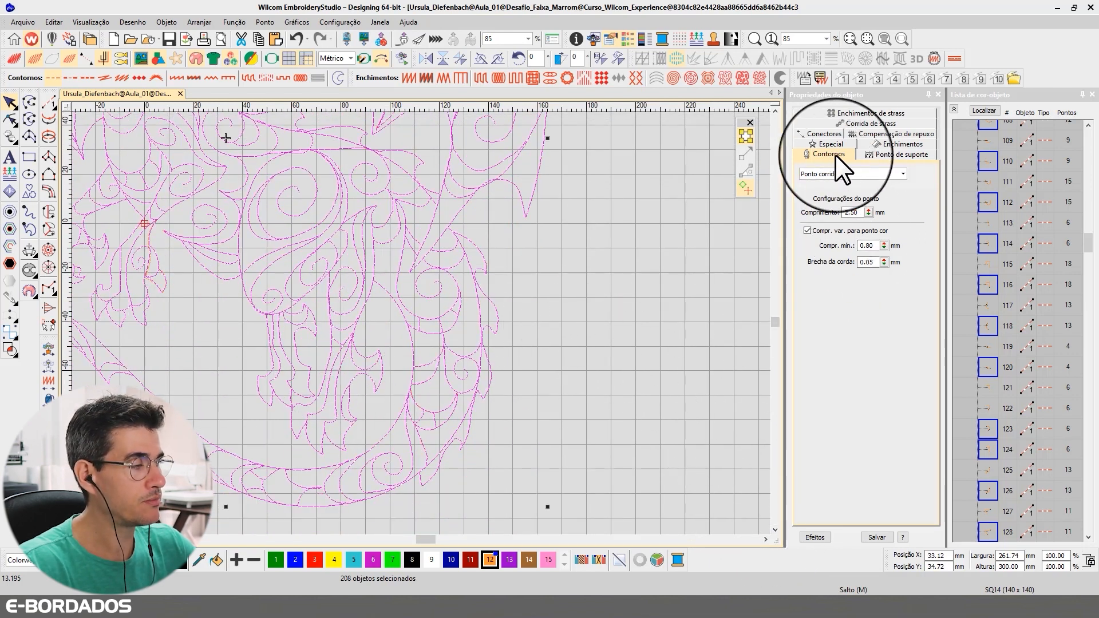
Step: Change the selected outlines to the Corrida tripla stitch type with a stitch count of 7
{"action": "left_click", "coordinate": [814, 175]}
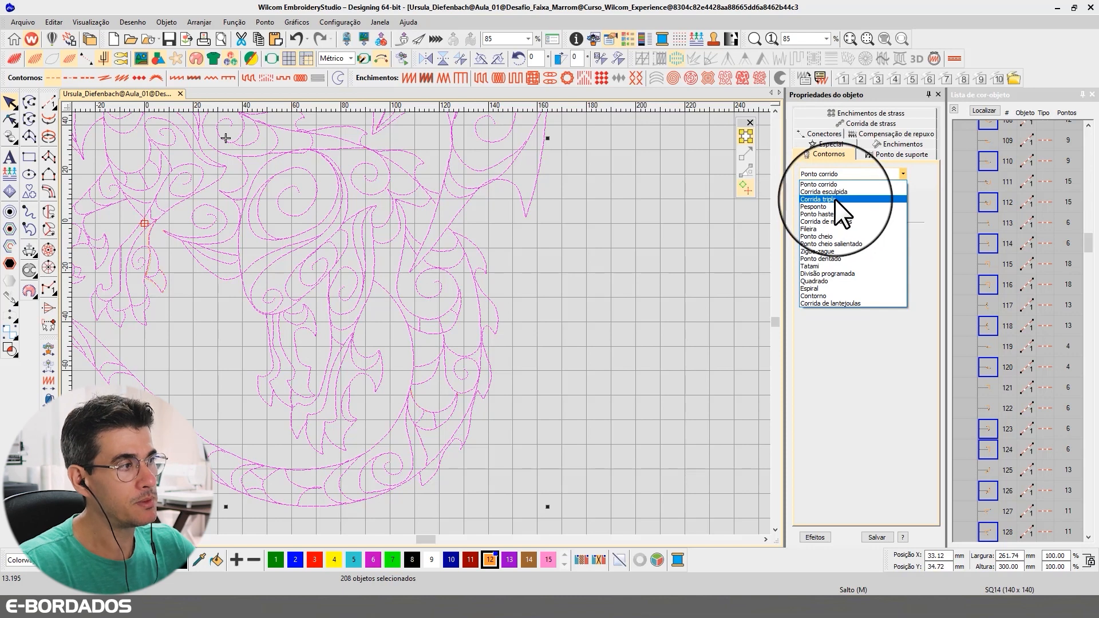
{"action": "left_click", "coordinate": [835, 199]}
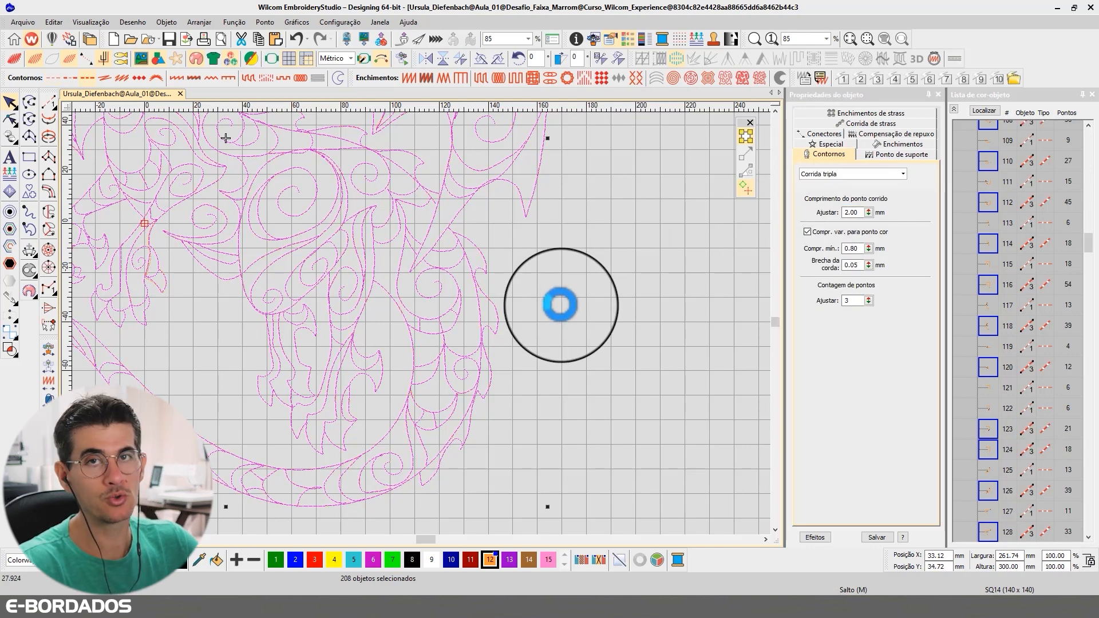
{"action": "left_click", "coordinate": [824, 174]}
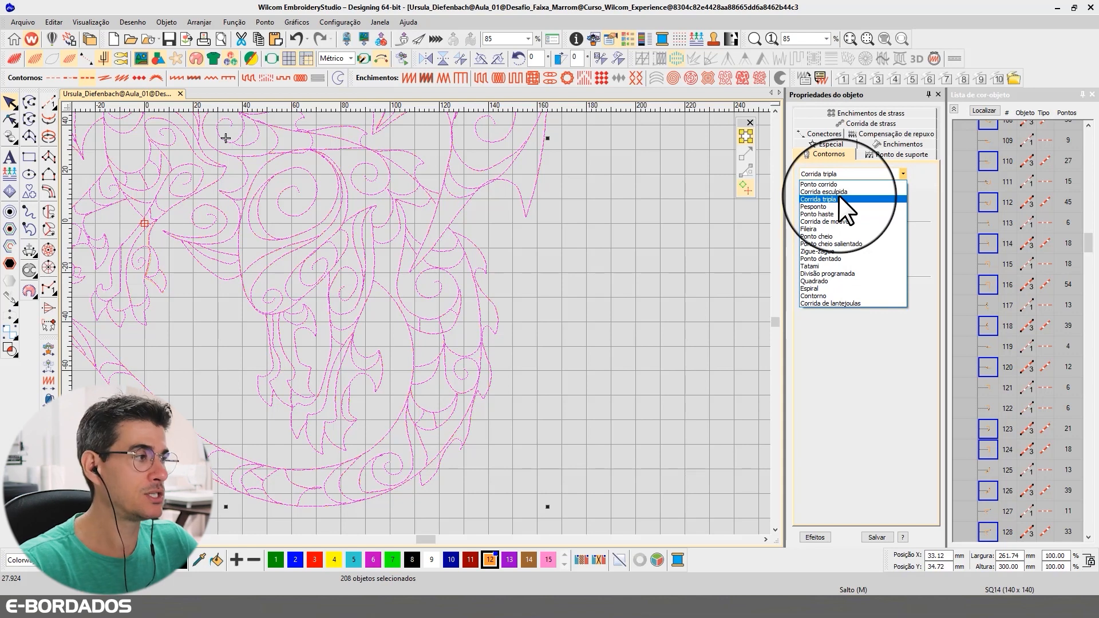
{"action": "left_click", "coordinate": [838, 195]}
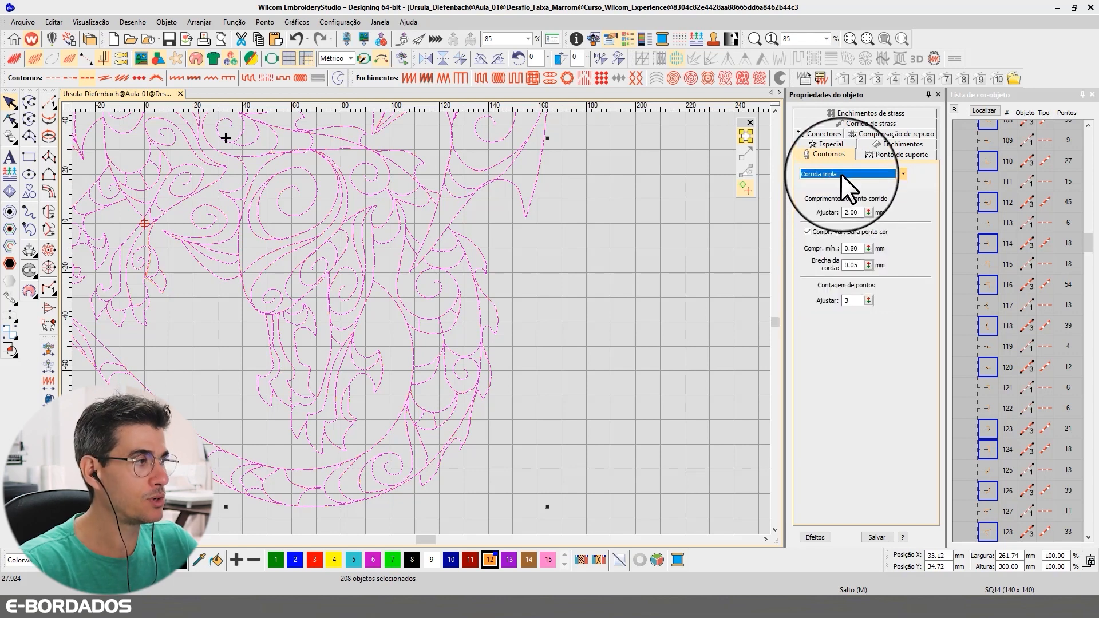
{"action": "left_click", "coordinate": [856, 301]}
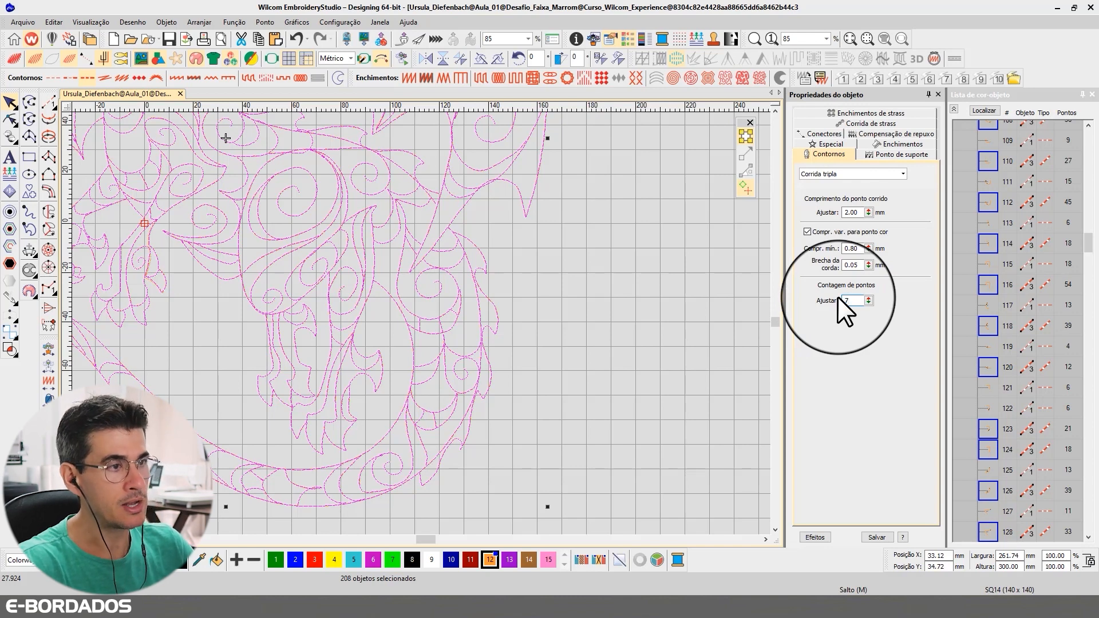
{"action": "type", "text": "7"}
{"action": "key", "text": "Return"}
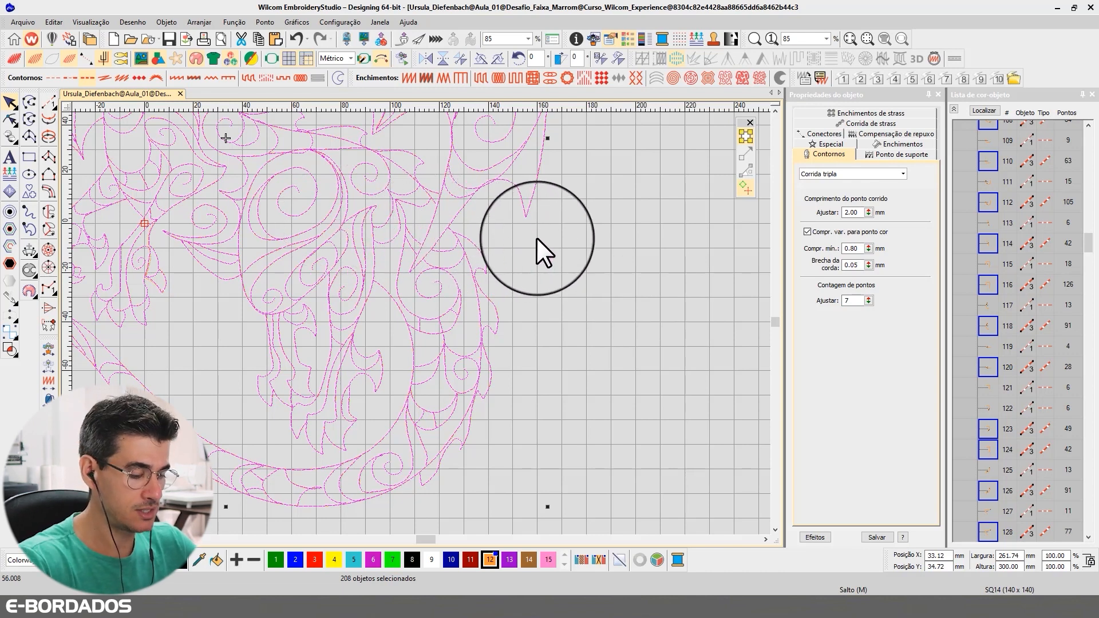
Step: Travel backwards through the dragon's stitches in 1000-stitch jumps to the start of the design
{"action": "left_click", "coordinate": [50, 451]}
{"action": "left_click", "coordinate": [51, 451]}
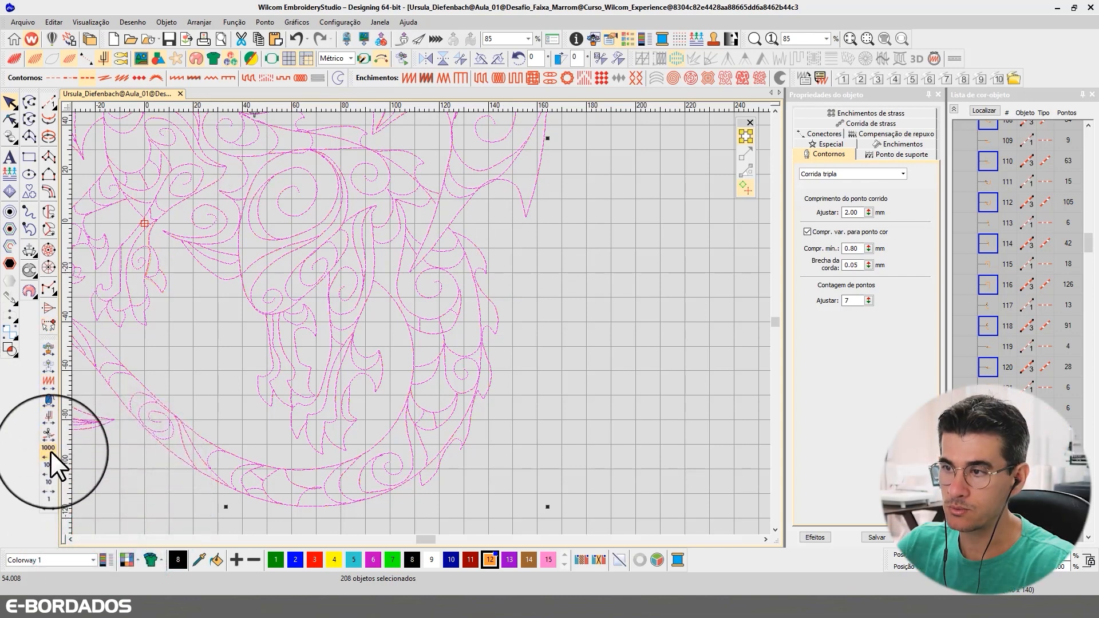
{"action": "left_click", "coordinate": [51, 450]}
{"action": "left_click", "coordinate": [50, 451]}
{"action": "left_click", "coordinate": [50, 450]}
{"action": "left_click", "coordinate": [50, 451]}
{"action": "left_click", "coordinate": [50, 450]}
{"action": "left_click", "coordinate": [51, 450]}
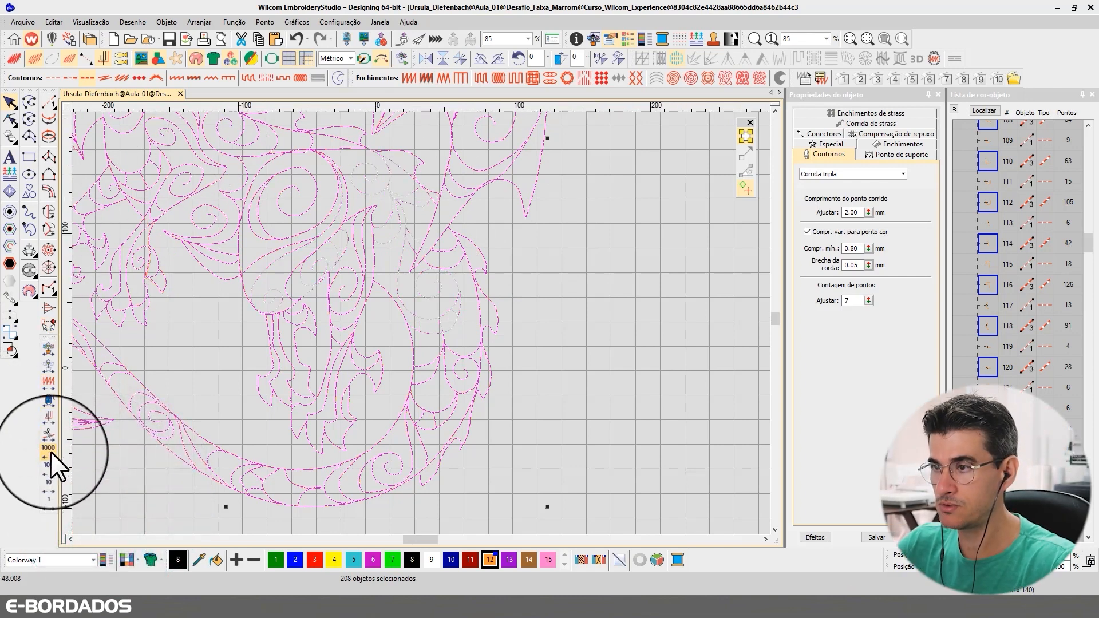
{"action": "key", "text": "0"}
{"action": "left_click", "coordinate": [51, 452]}
{"action": "left_click", "coordinate": [51, 452]}
{"action": "left_click", "coordinate": [50, 451]}
{"action": "left_click", "coordinate": [50, 452]}
{"action": "left_click", "coordinate": [51, 452]}
{"action": "left_click", "coordinate": [51, 451]}
{"action": "left_click_drag", "start_coordinate": [51, 449], "coordinate": [50, 449]}
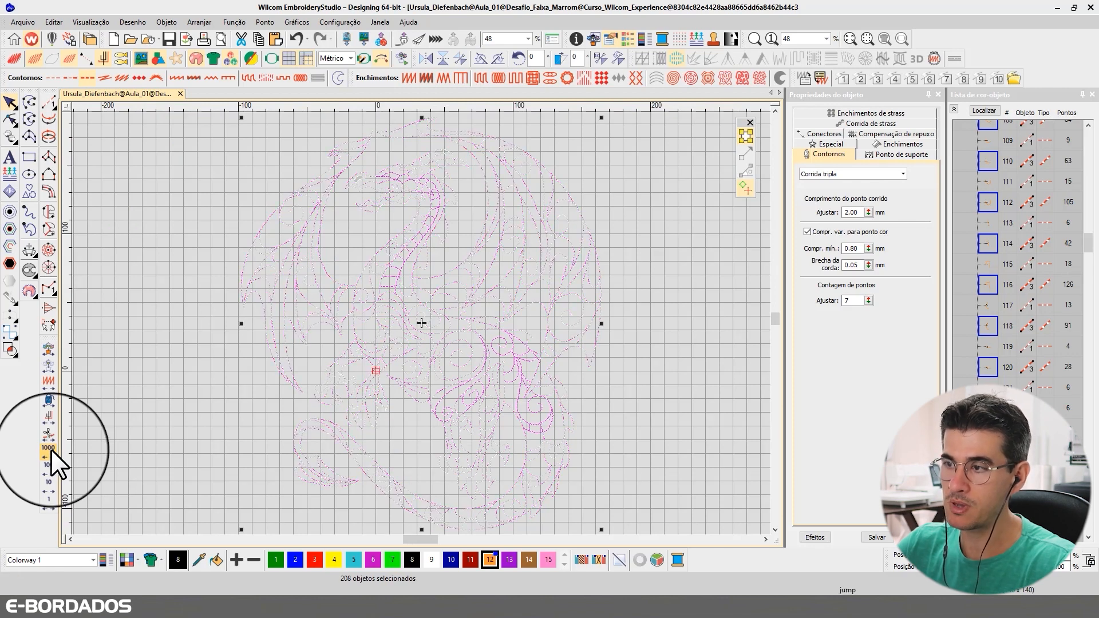
Step: Clear the outline selection, travel 1000 stitches forward from the design's start and look closely at the neck outlines
{"action": "key", "text": "Escape"}
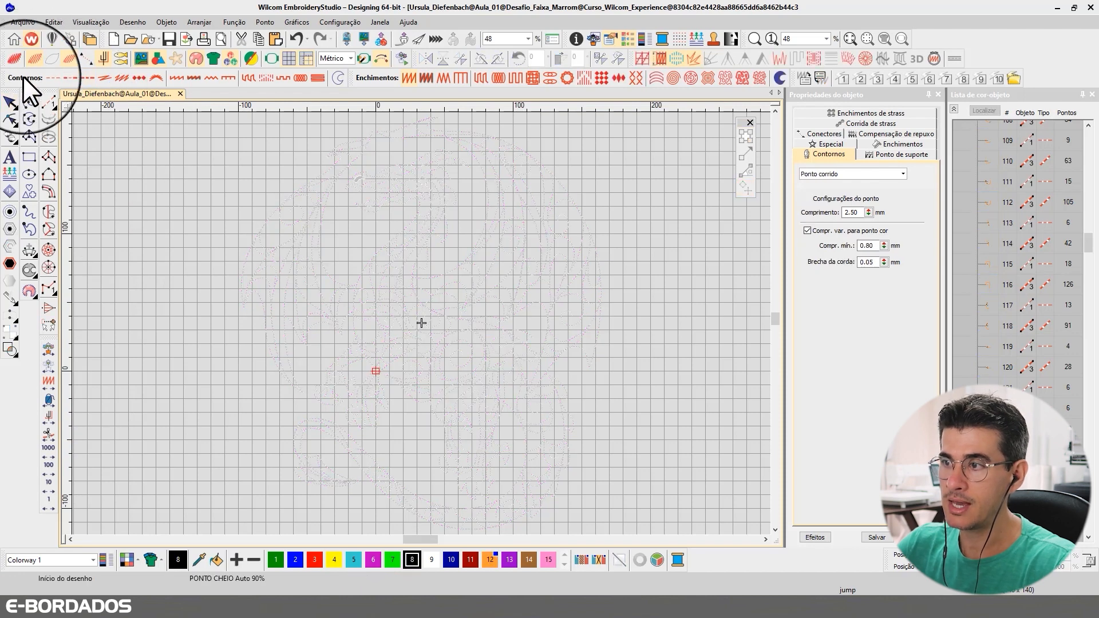
{"action": "left_click", "coordinate": [52, 451]}
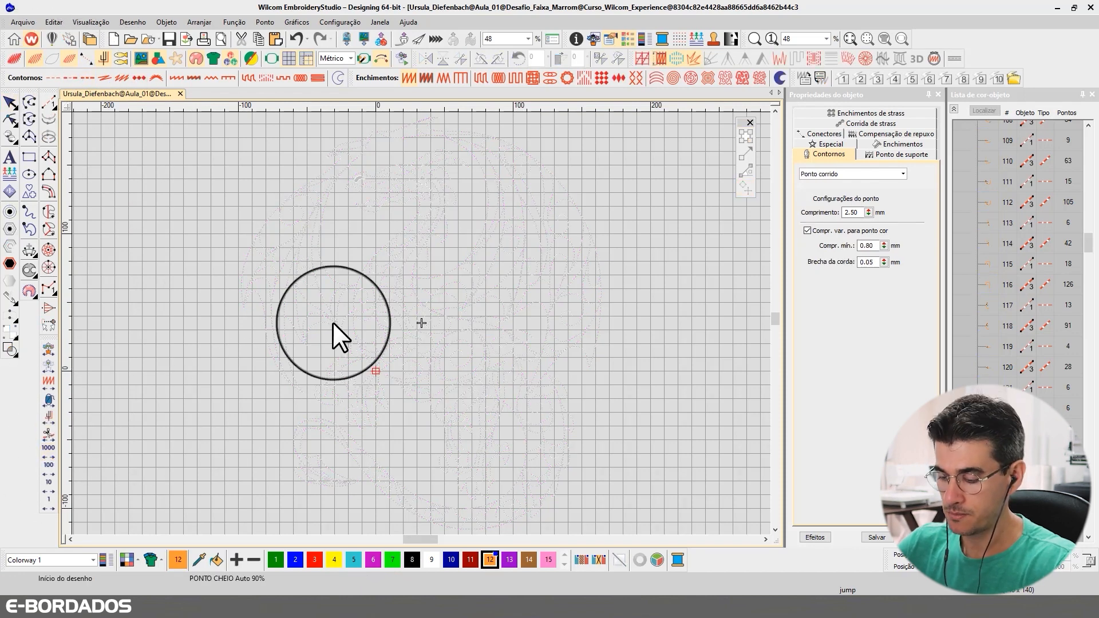
{"action": "key", "text": "b"}
{"action": "left_click_drag", "start_coordinate": [265, 147], "coordinate": [584, 449]}
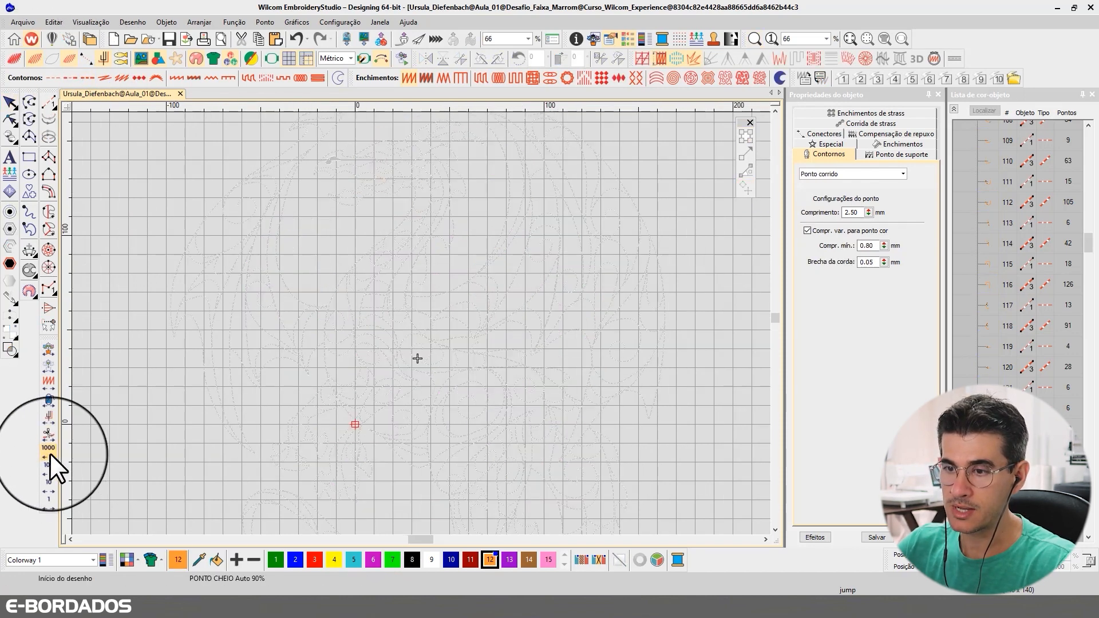
{"action": "left_click", "coordinate": [50, 454]}
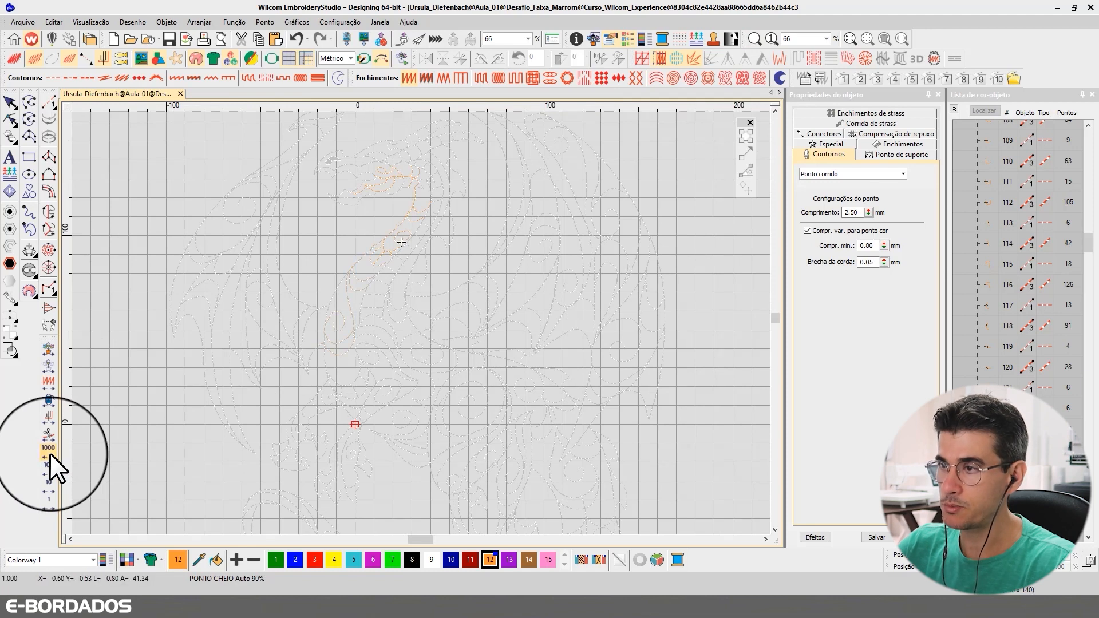
{"action": "key", "text": "b"}
{"action": "left_click_drag", "start_coordinate": [298, 209], "coordinate": [459, 388]}
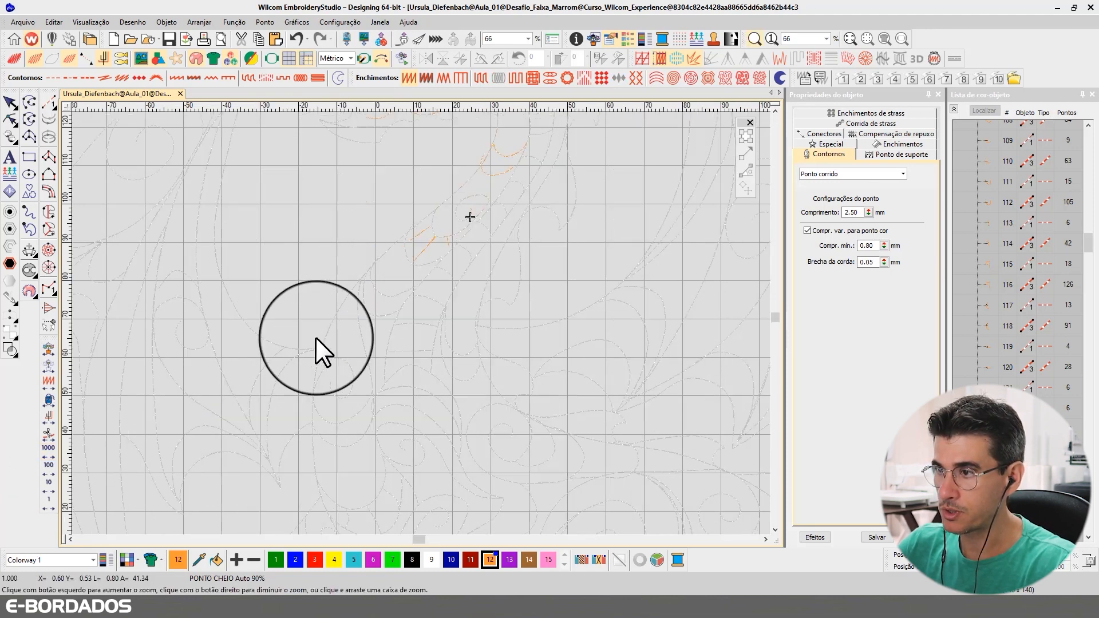
{"action": "left_click_drag", "start_coordinate": [380, 135], "coordinate": [564, 312]}
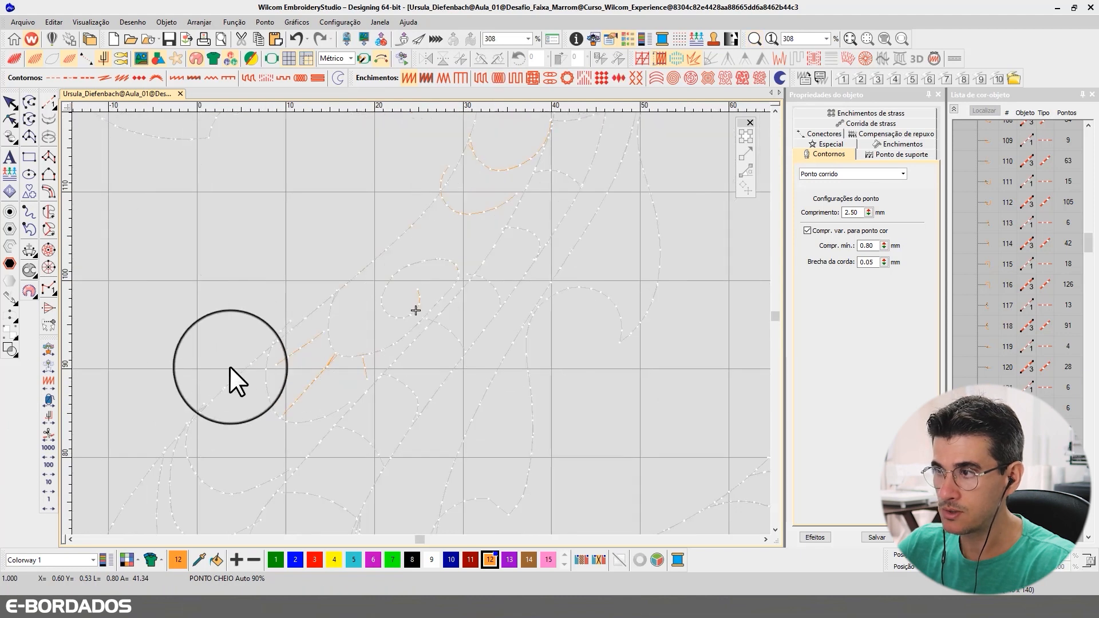
Step: Travel forward in 10-stitch jumps through the spiral and the rounded outline around it on the dragon's neck
{"action": "left_click", "coordinate": [44, 487]}
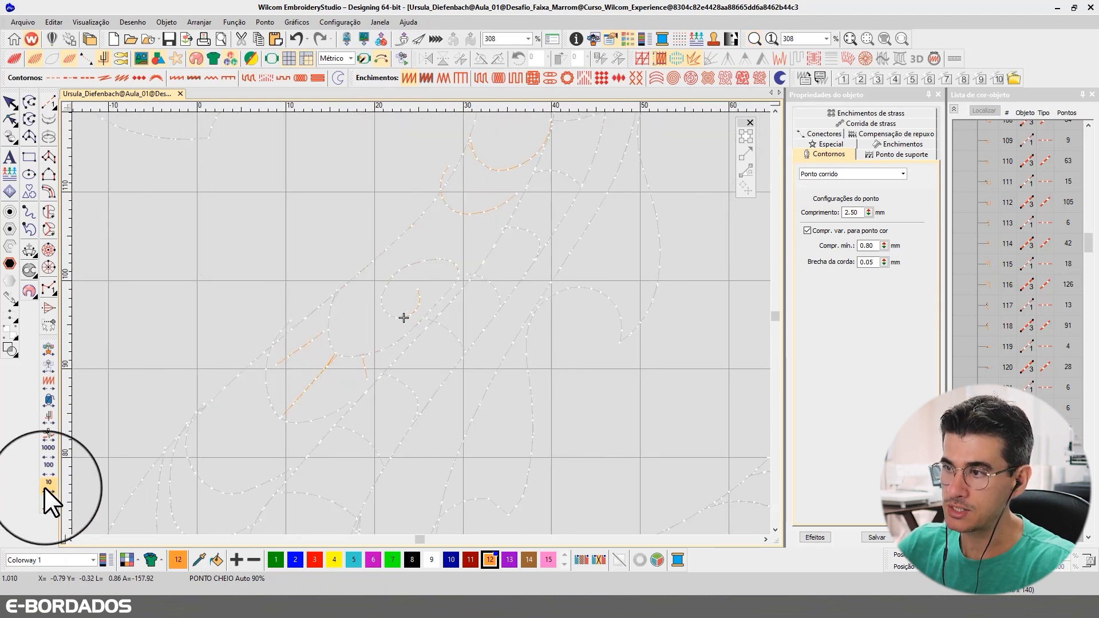
{"action": "right_click", "coordinate": [44, 487]}
{"action": "right_click", "coordinate": [44, 487]}
{"action": "right_click", "coordinate": [44, 487]}
{"action": "right_click", "coordinate": [44, 487]}
{"action": "right_click", "coordinate": [43, 486]}
{"action": "right_click", "coordinate": [44, 486]}
{"action": "right_click", "coordinate": [44, 487]}
{"action": "right_click", "coordinate": [44, 486]}
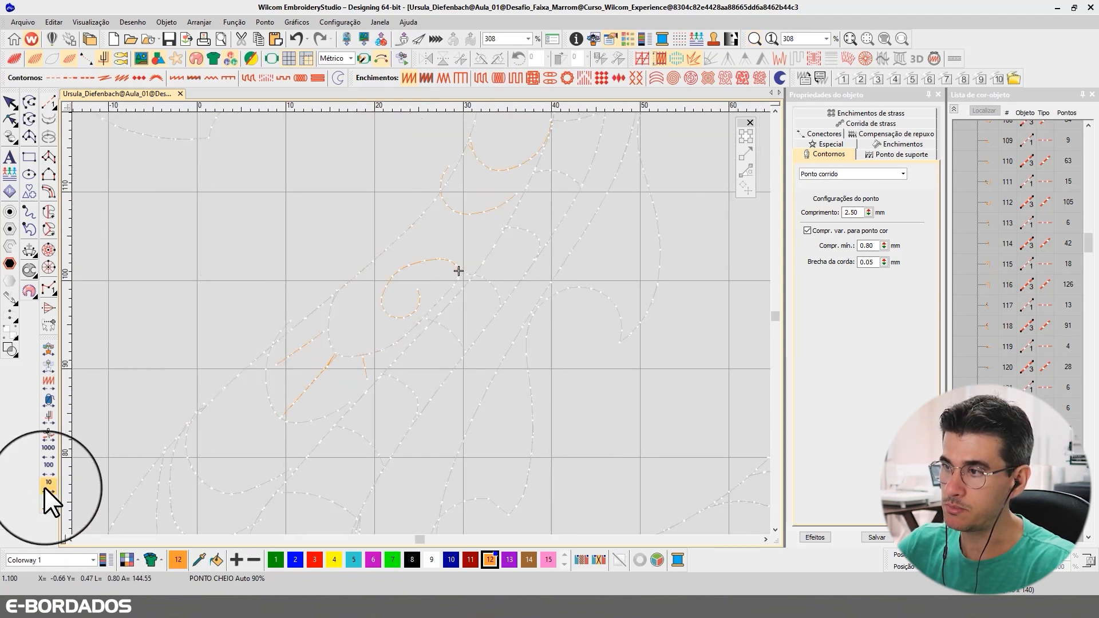
{"action": "right_click", "coordinate": [44, 486]}
{"action": "right_click", "coordinate": [44, 487]}
{"action": "right_click", "coordinate": [44, 486]}
{"action": "right_click", "coordinate": [43, 487]}
{"action": "right_click", "coordinate": [44, 487]}
{"action": "right_click", "coordinate": [44, 487]}
{"action": "right_click", "coordinate": [44, 487]}
{"action": "right_click", "coordinate": [44, 486]}
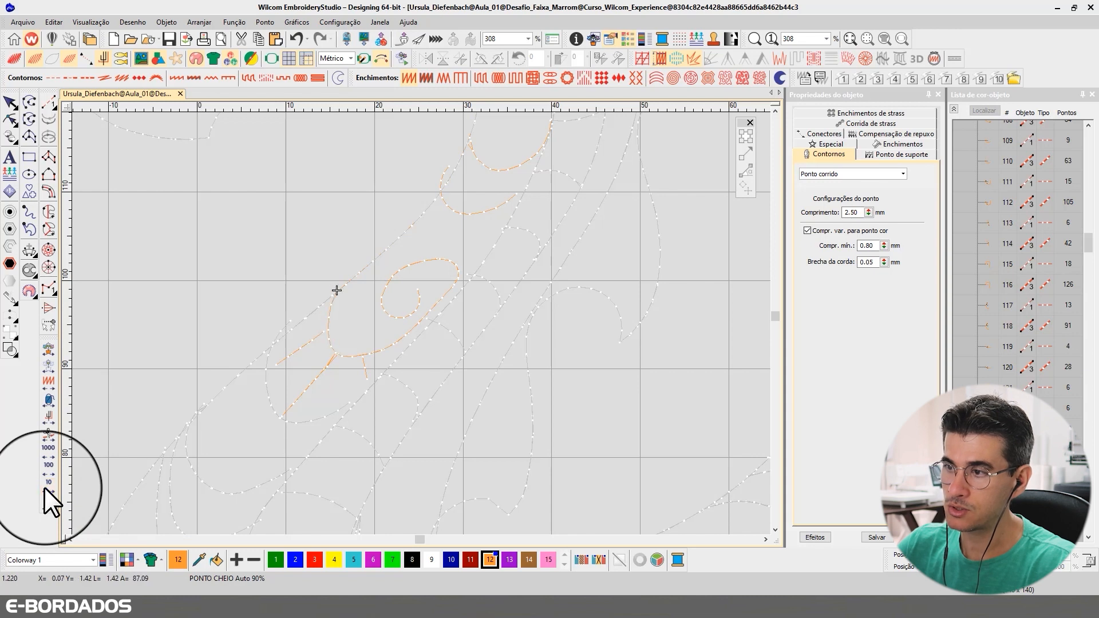
Step: Travel backwards one stitch at a time along the rounded neck outline just below the spiral scale
{"action": "right_click", "coordinate": [44, 500]}
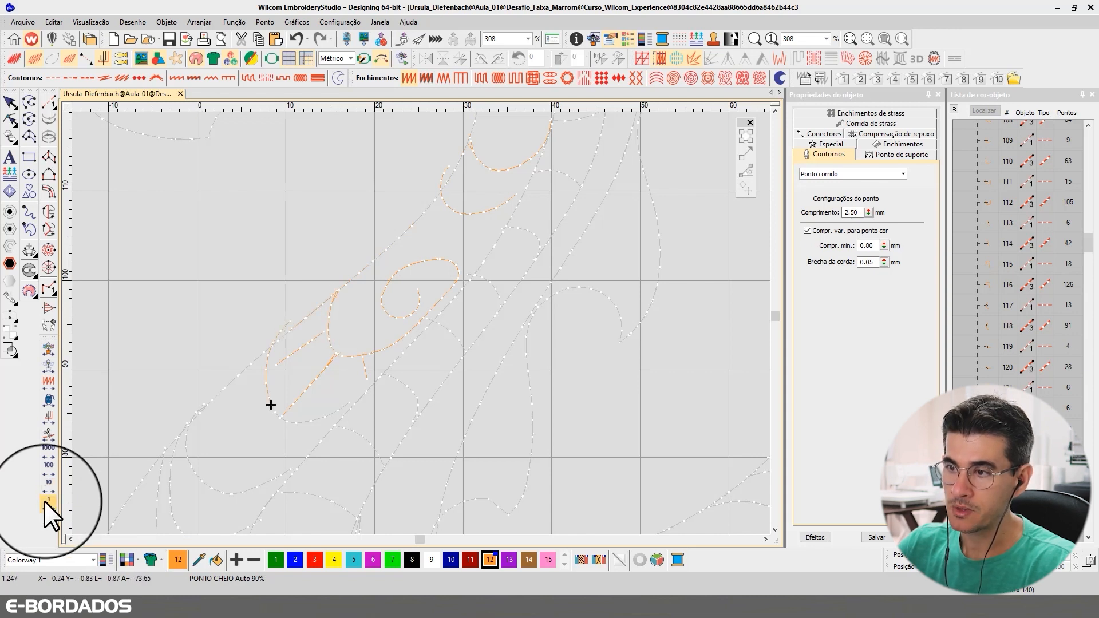
{"action": "left_click", "coordinate": [44, 501]}
{"action": "left_click", "coordinate": [44, 500]}
{"action": "left_click", "coordinate": [44, 501]}
{"action": "left_click", "coordinate": [44, 502]}
{"action": "left_click", "coordinate": [44, 502]}
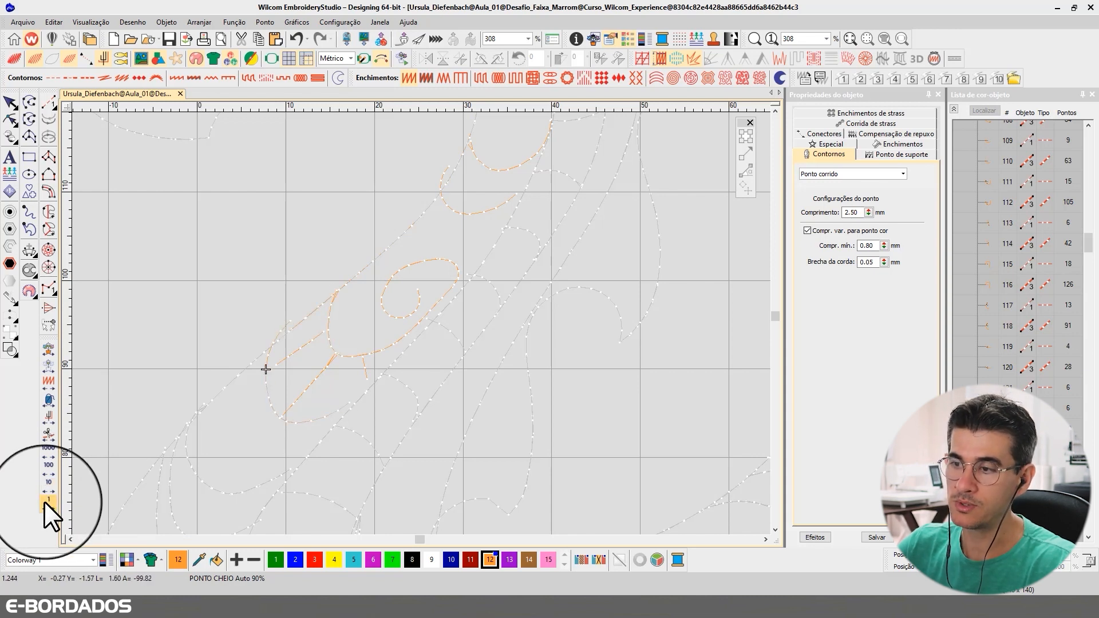
{"action": "left_click", "coordinate": [44, 502]}
{"action": "left_click", "coordinate": [44, 502]}
{"action": "left_click", "coordinate": [44, 501]}
Step: Travel forward stitch by stitch along the rounded scale below the spiral to examine its repeated triple-run passes
{"action": "right_click", "coordinate": [44, 502]}
{"action": "right_click", "coordinate": [45, 501]}
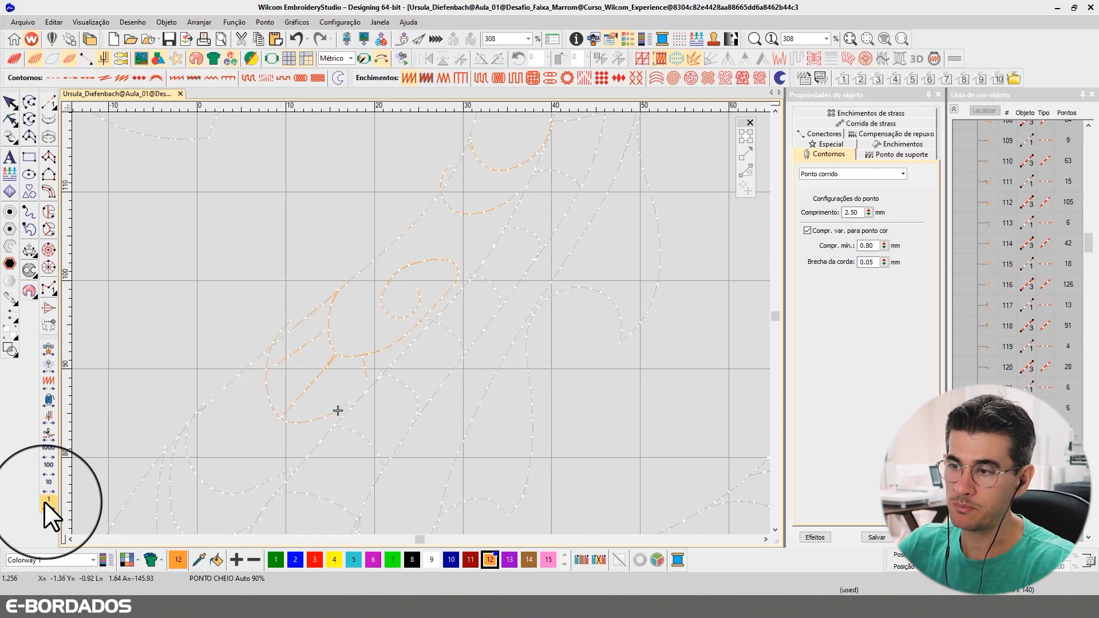
{"action": "right_click", "coordinate": [44, 502]}
{"action": "right_click", "coordinate": [45, 502]}
{"action": "right_click", "coordinate": [43, 502]}
{"action": "right_click", "coordinate": [44, 501]}
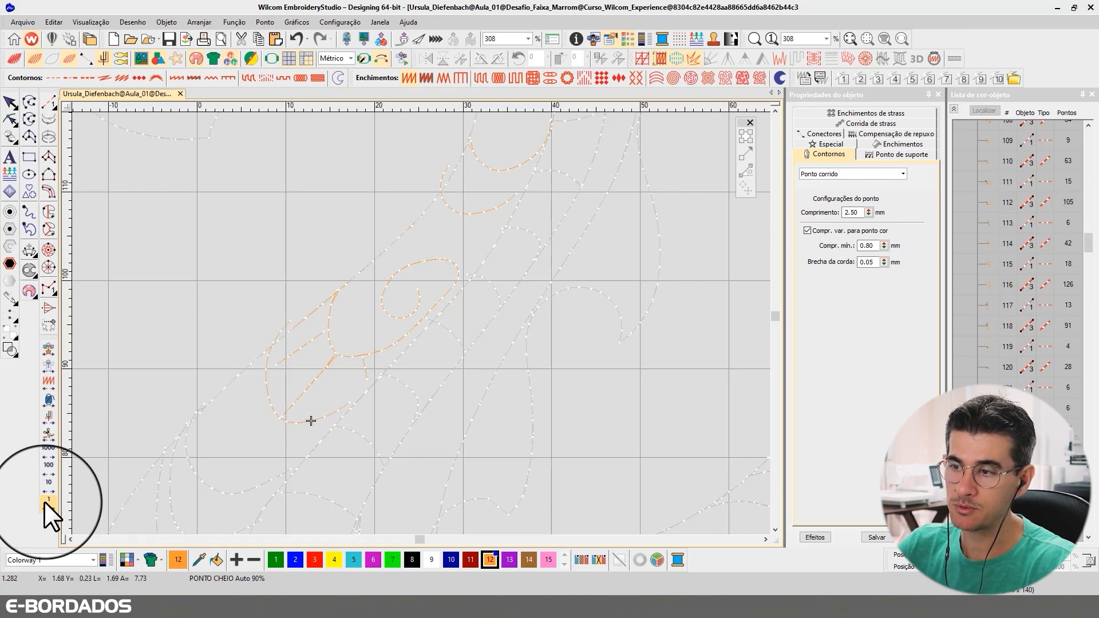
{"action": "right_click", "coordinate": [43, 502]}
{"action": "right_click", "coordinate": [44, 501]}
{"action": "right_click", "coordinate": [43, 502]}
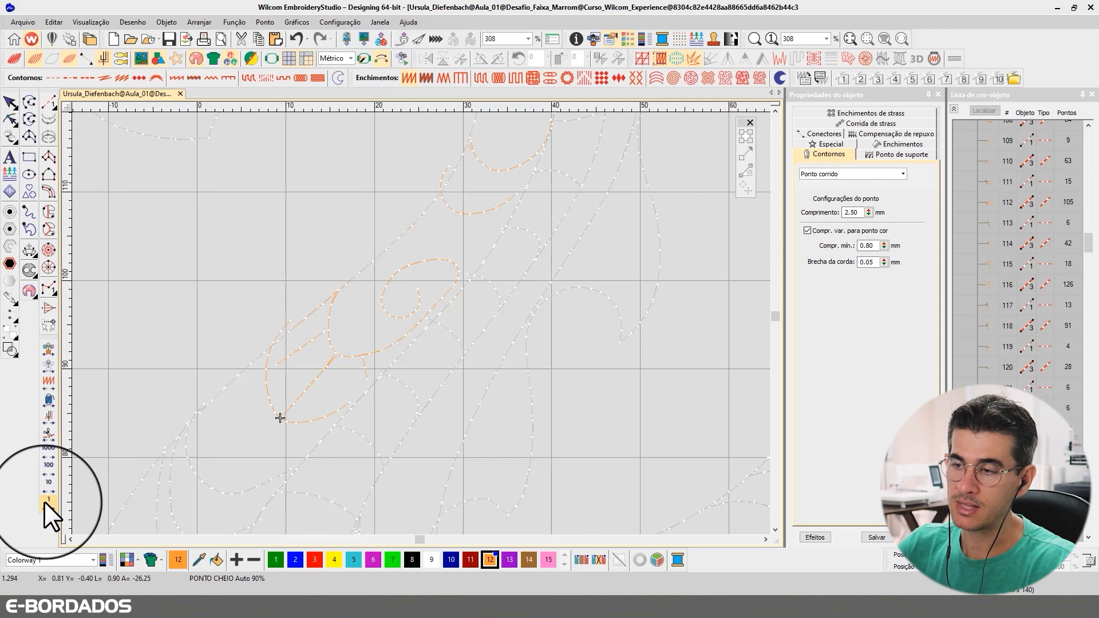
{"action": "right_click", "coordinate": [44, 502]}
{"action": "right_click", "coordinate": [44, 502]}
{"action": "right_click", "coordinate": [44, 502]}
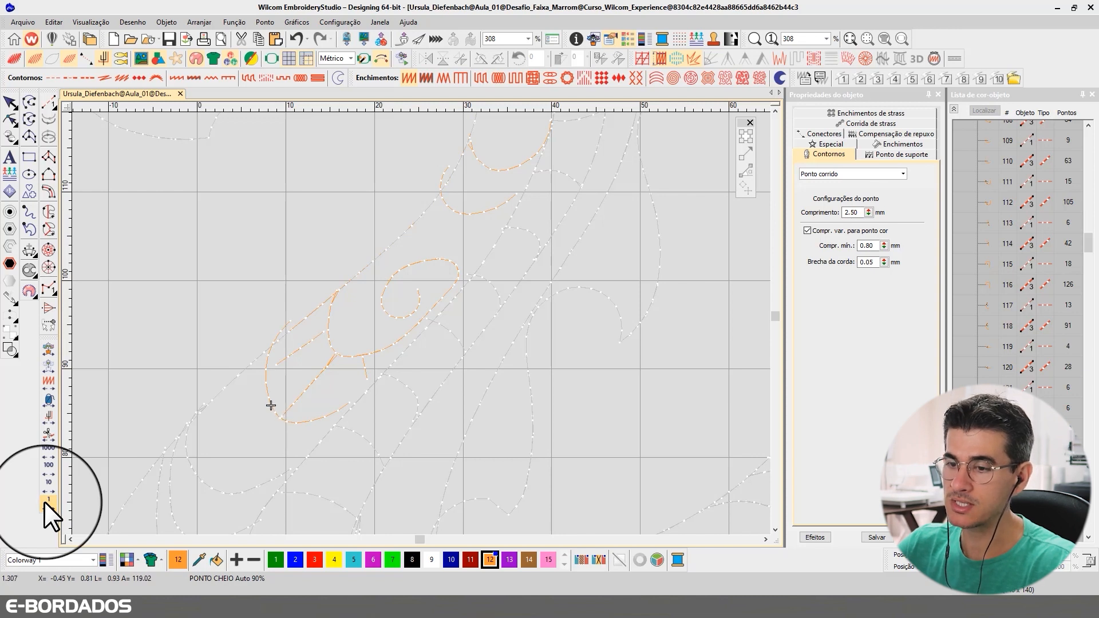
{"action": "right_click", "coordinate": [44, 501]}
{"action": "right_click", "coordinate": [44, 501]}
{"action": "right_click", "coordinate": [44, 502]}
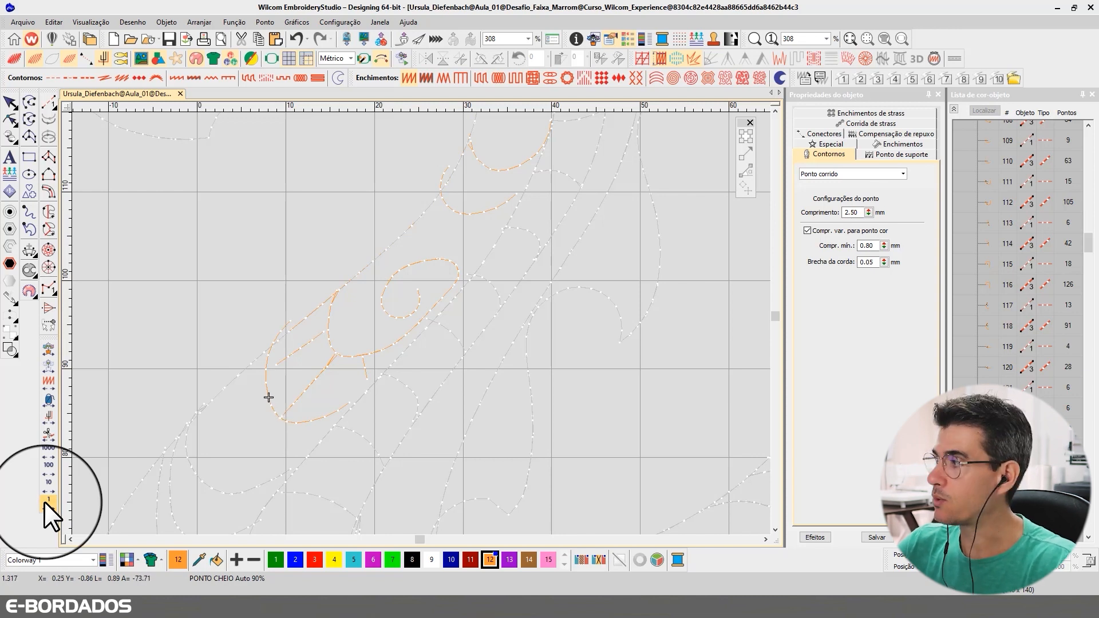
{"action": "right_click", "coordinate": [43, 502]}
{"action": "right_click", "coordinate": [44, 501]}
{"action": "right_click", "coordinate": [44, 501]}
{"action": "right_click", "coordinate": [43, 501]}
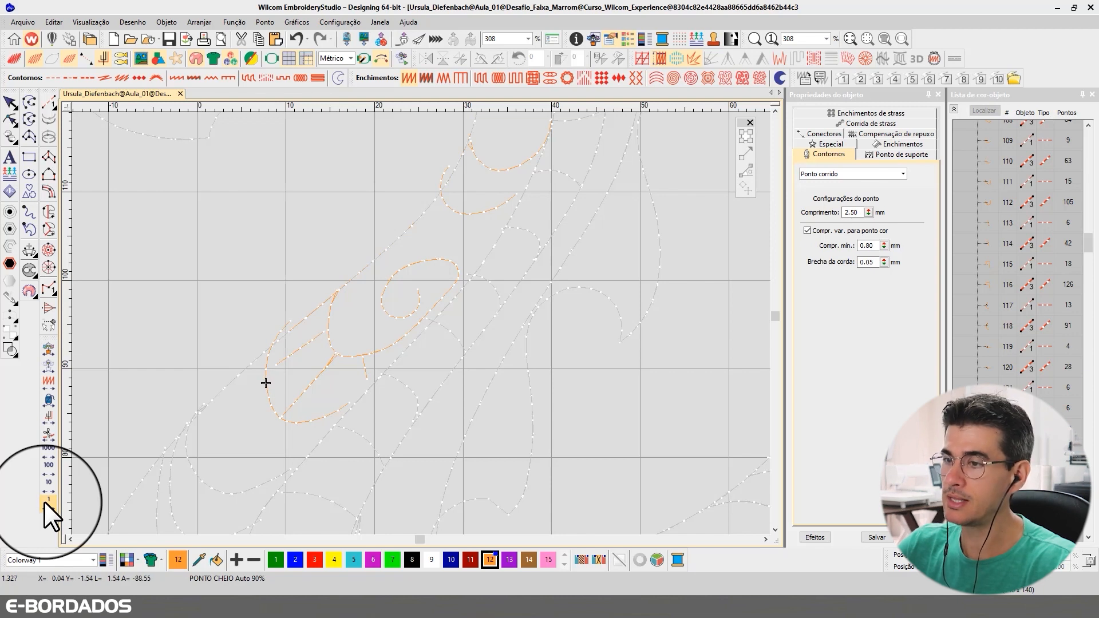
{"action": "right_click", "coordinate": [44, 501]}
{"action": "right_click", "coordinate": [43, 501]}
{"action": "right_click", "coordinate": [44, 502]}
{"action": "right_click", "coordinate": [44, 501]}
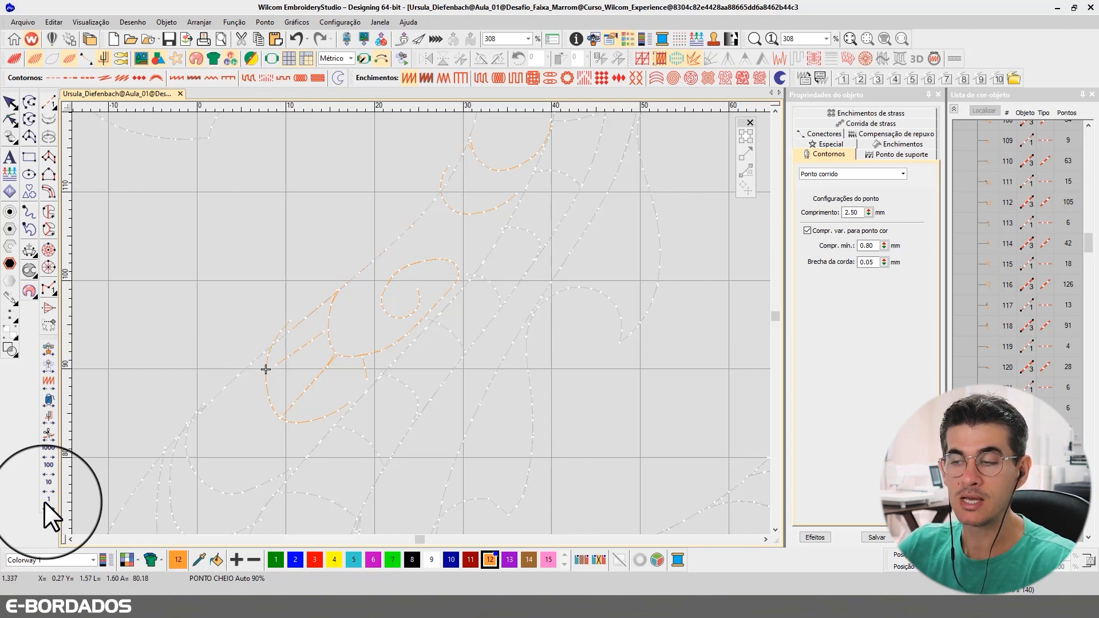
{"action": "right_click", "coordinate": [44, 501]}
{"action": "right_click", "coordinate": [44, 502]}
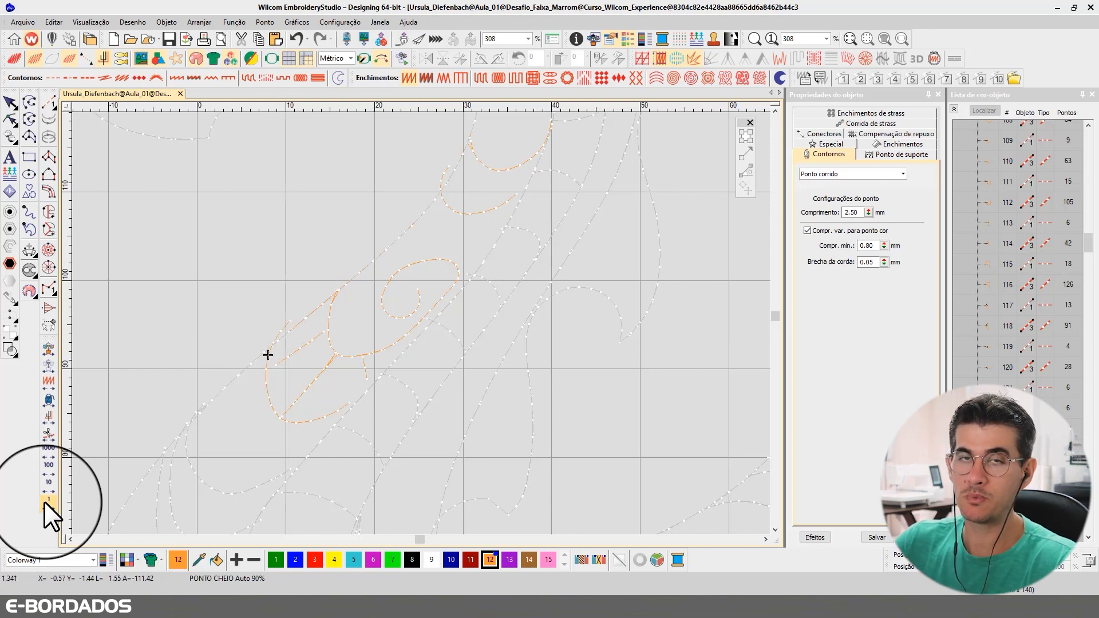
{"action": "right_click", "coordinate": [44, 501]}
{"action": "right_click", "coordinate": [44, 502]}
{"action": "right_click", "coordinate": [45, 502]}
{"action": "right_click", "coordinate": [44, 501]}
{"action": "right_click", "coordinate": [43, 502]}
{"action": "right_click", "coordinate": [44, 501]}
{"action": "right_click", "coordinate": [44, 502]}
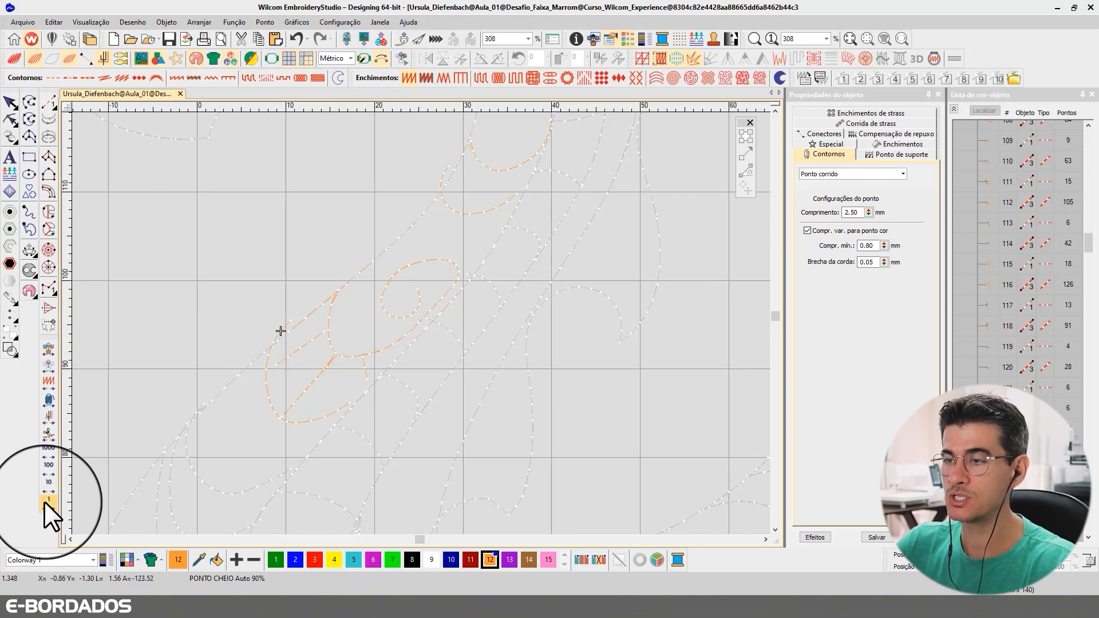
Step: Continue stitch by stitch from the rounded scale along the connecting neck line to the next scale below it
{"action": "right_click", "coordinate": [44, 502]}
{"action": "right_click", "coordinate": [44, 501]}
{"action": "right_click", "coordinate": [44, 501]}
{"action": "right_click", "coordinate": [44, 501]}
{"action": "right_click", "coordinate": [44, 501]}
{"action": "right_click", "coordinate": [44, 502]}
{"action": "right_click", "coordinate": [44, 502]}
{"action": "right_click", "coordinate": [44, 502]}
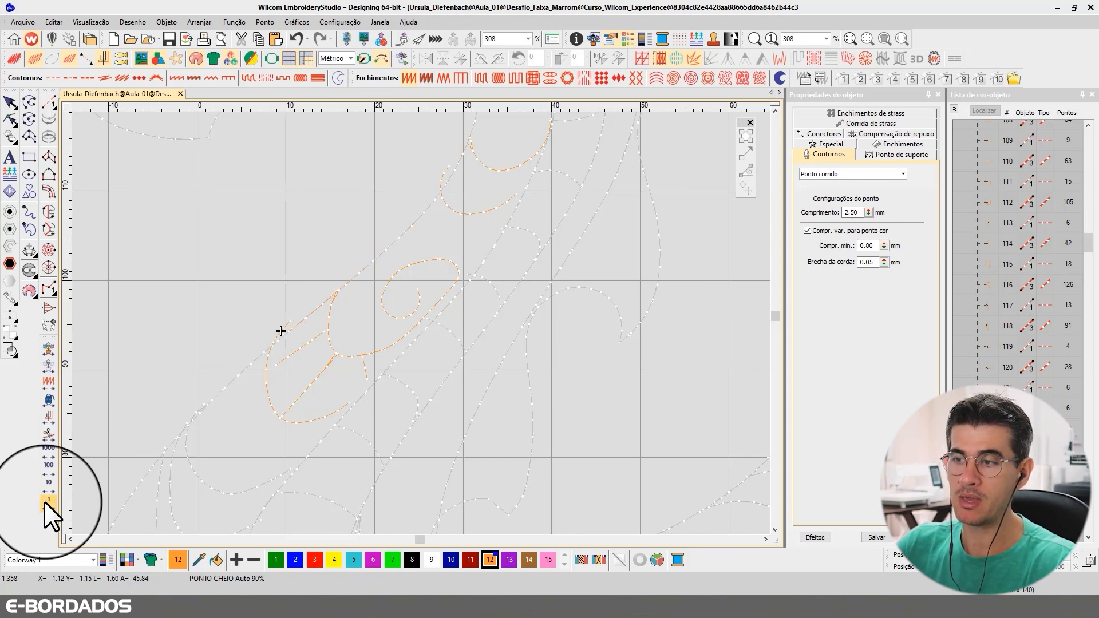
{"action": "right_click", "coordinate": [43, 501]}
{"action": "right_click", "coordinate": [44, 501]}
{"action": "right_click", "coordinate": [43, 502]}
{"action": "right_click", "coordinate": [44, 501]}
{"action": "right_click", "coordinate": [43, 501]}
{"action": "right_click", "coordinate": [44, 502]}
{"action": "right_click", "coordinate": [43, 502]}
{"action": "right_click", "coordinate": [44, 502]}
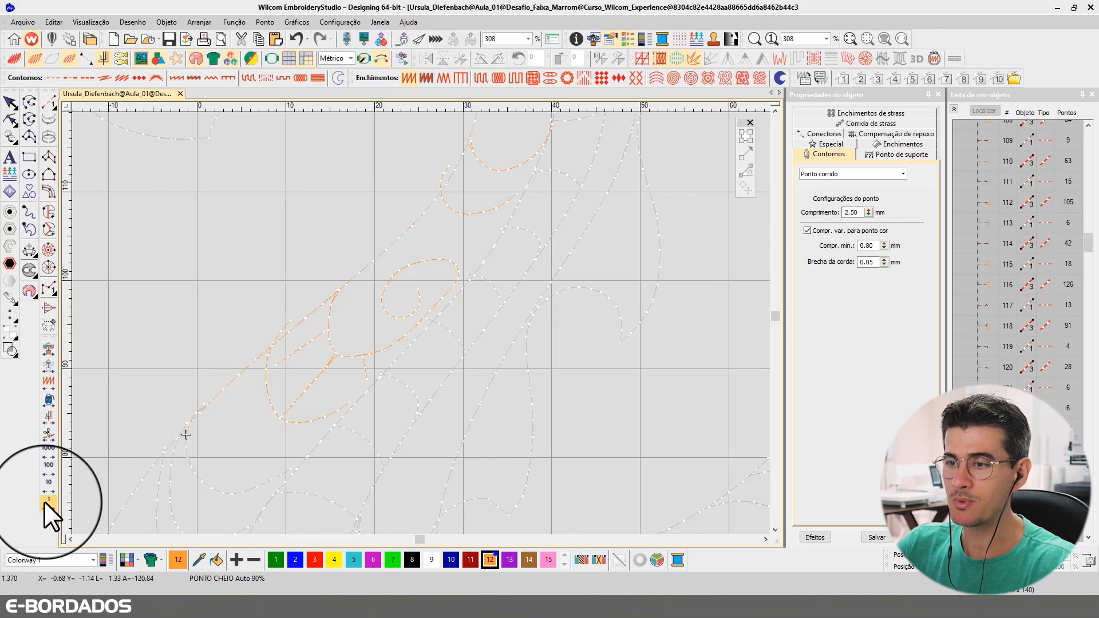
{"action": "right_click", "coordinate": [44, 501]}
{"action": "right_click", "coordinate": [44, 501]}
{"action": "right_click", "coordinate": [44, 501]}
{"action": "right_click", "coordinate": [44, 502]}
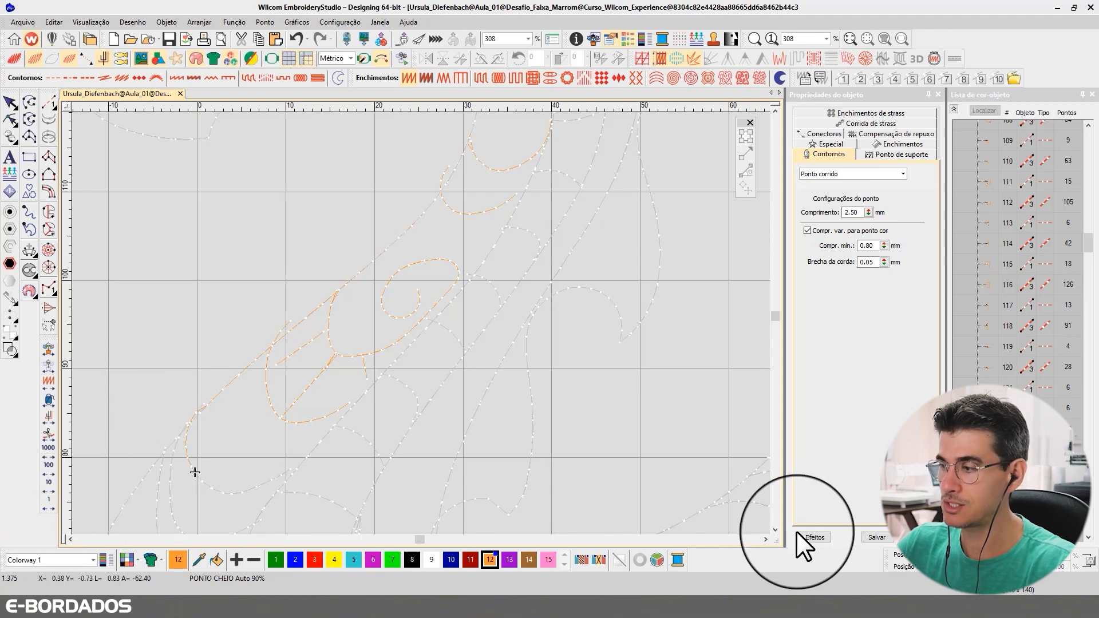
Step: Travel forward in 10-stitch jumps through the next two rounded scales at the lower end of the neck
{"action": "left_click", "coordinate": [775, 530]}
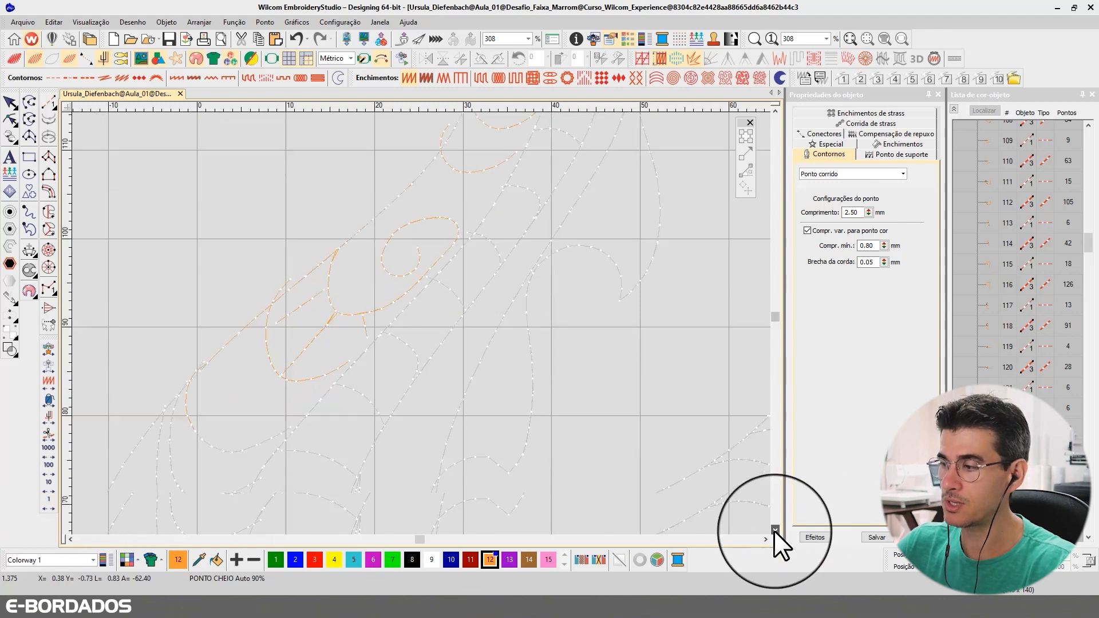
{"action": "left_click", "coordinate": [48, 481]}
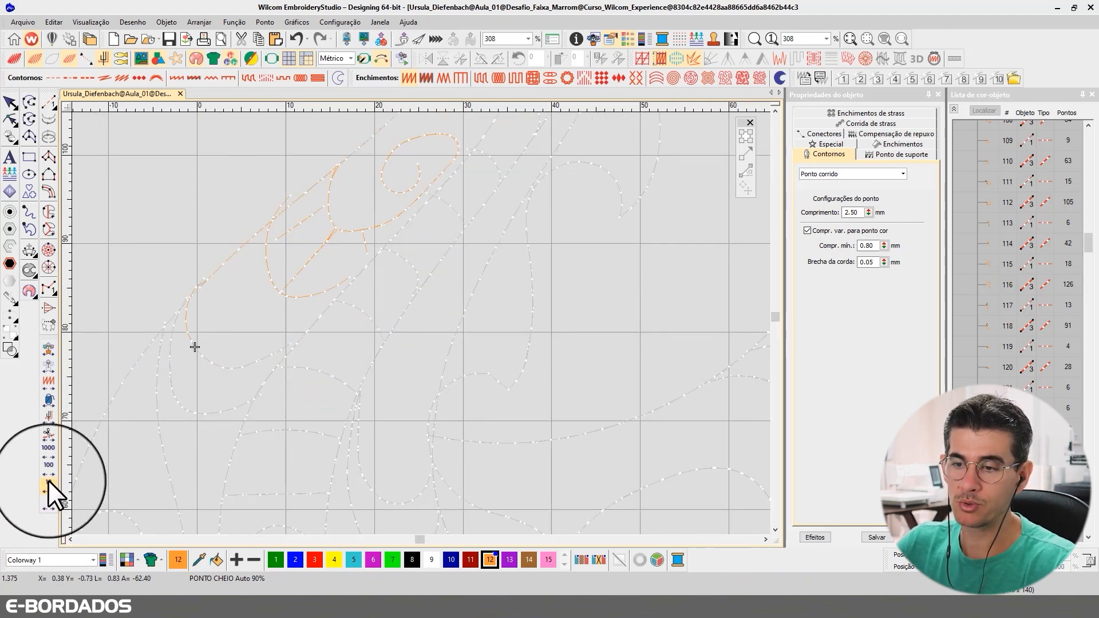
{"action": "right_click", "coordinate": [48, 481]}
{"action": "right_click", "coordinate": [48, 480]}
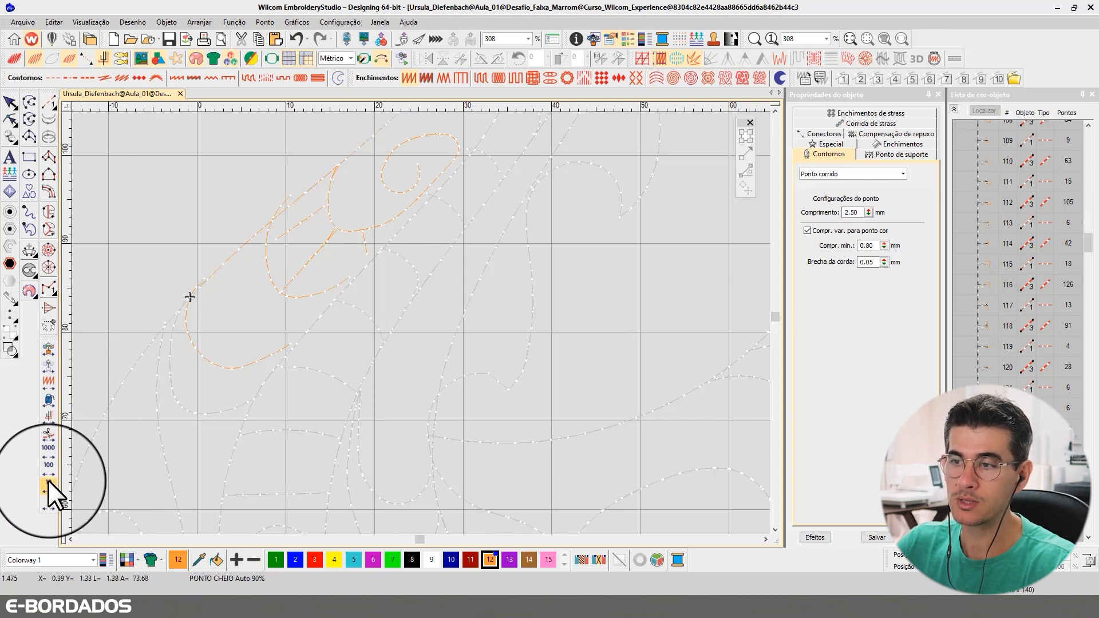
{"action": "right_click", "coordinate": [48, 480]}
{"action": "right_click", "coordinate": [49, 480]}
{"action": "right_click", "coordinate": [48, 480]}
{"action": "right_click", "coordinate": [48, 480]}
{"action": "right_click", "coordinate": [48, 480]}
{"action": "right_click", "coordinate": [48, 480]}
{"action": "right_click", "coordinate": [48, 480]}
{"action": "right_click", "coordinate": [49, 480]}
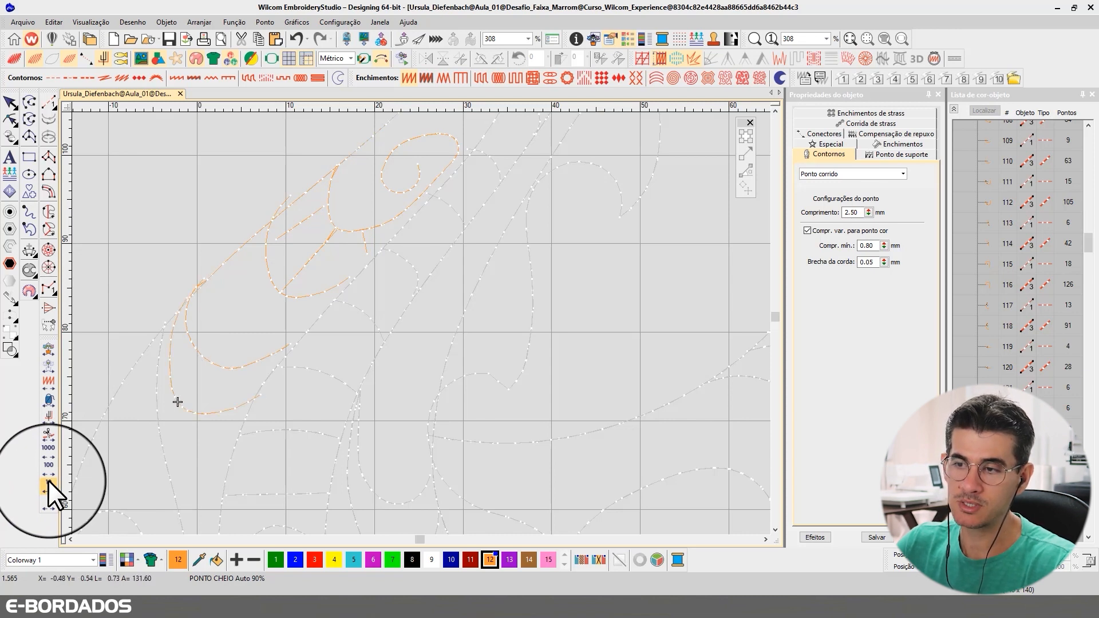
{"action": "right_click", "coordinate": [49, 480]}
{"action": "right_click", "coordinate": [48, 480]}
{"action": "right_click", "coordinate": [48, 480]}
{"action": "right_click", "coordinate": [48, 480]}
{"action": "right_click", "coordinate": [48, 480]}
{"action": "right_click", "coordinate": [48, 480]}
{"action": "right_click", "coordinate": [48, 480]}
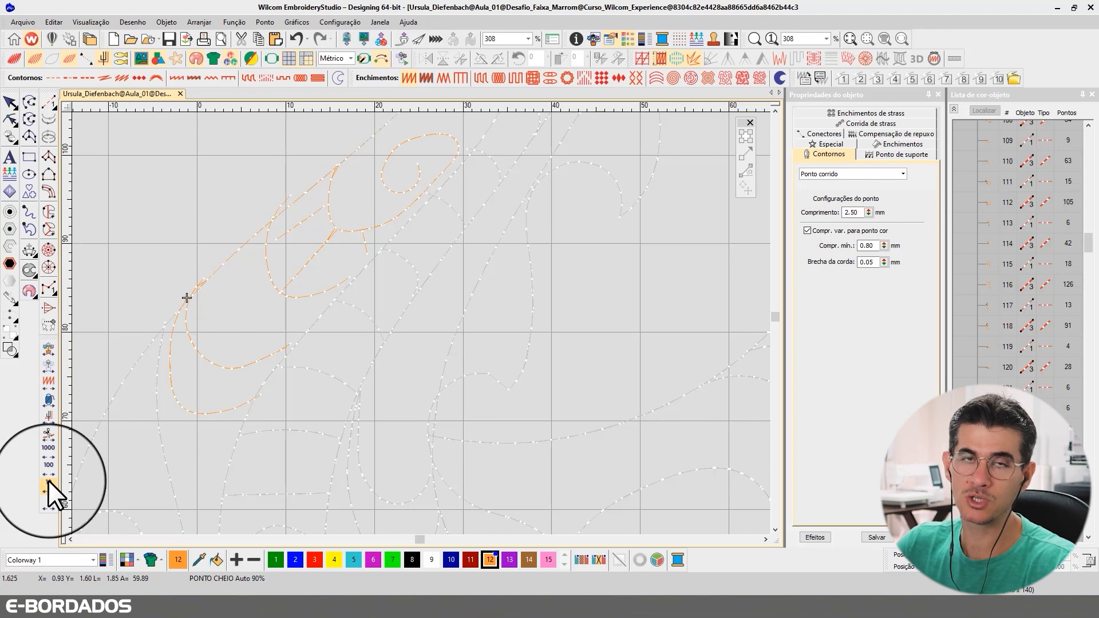
{"action": "right_click", "coordinate": [48, 479]}
{"action": "right_click", "coordinate": [48, 480]}
{"action": "right_click", "coordinate": [48, 480]}
Step: Examine the spiral outline below the neck closely, travelling forward through its repeated passes in 10-stitch jumps
{"action": "scroll", "coordinate": [171, 445], "scroll_direction": "down", "scroll_amount": 2}
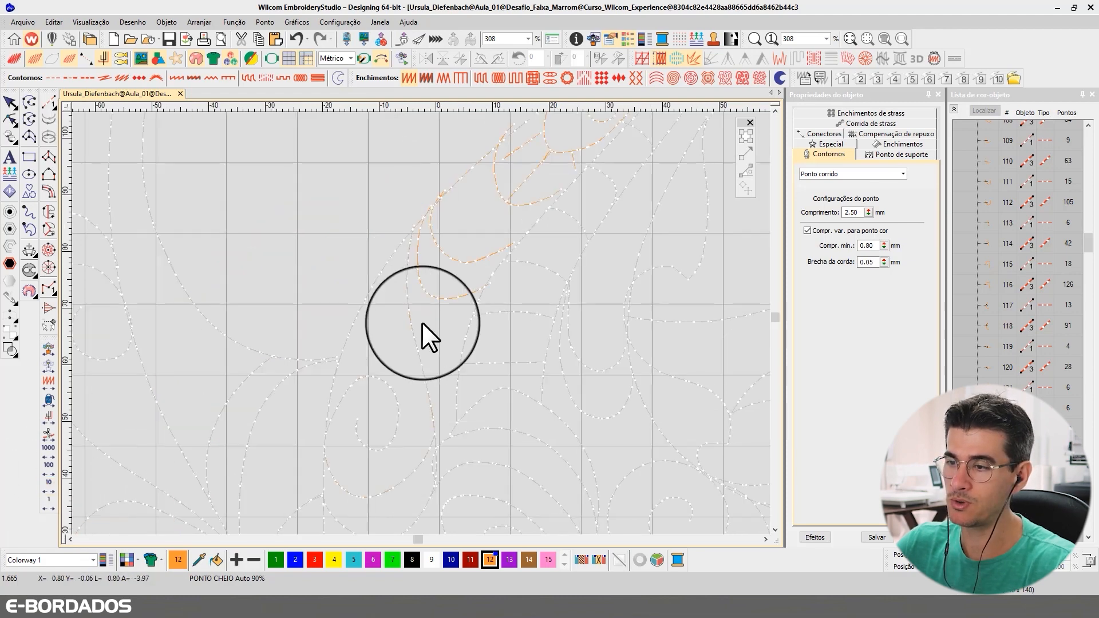
{"action": "key", "text": "b"}
{"action": "left_click", "coordinate": [395, 421]}
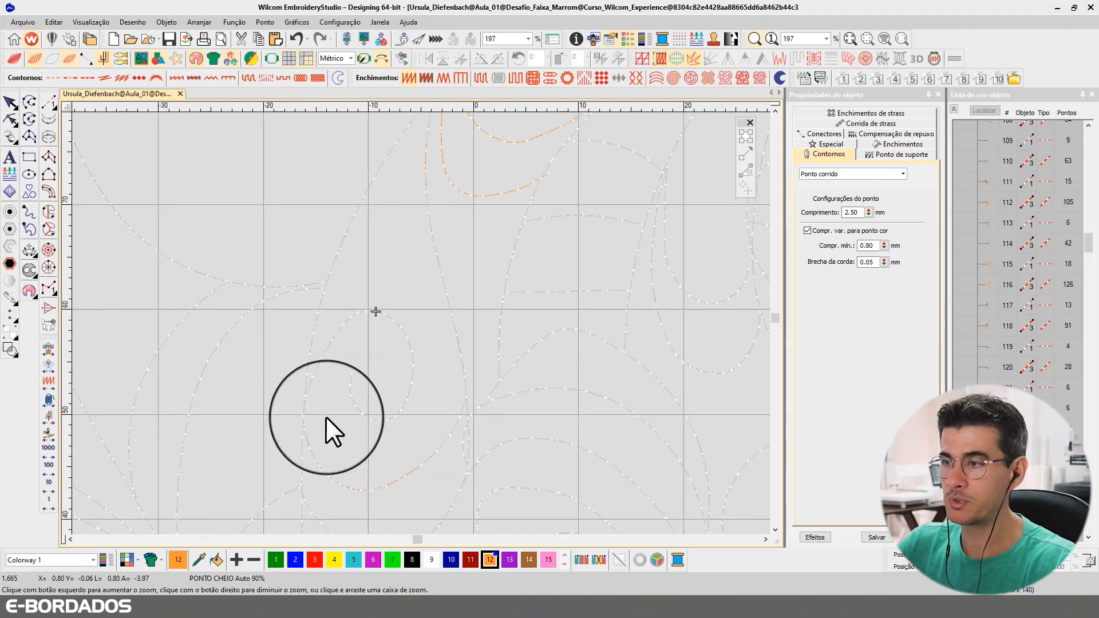
{"action": "right_click", "coordinate": [48, 490]}
{"action": "right_click", "coordinate": [48, 490]}
{"action": "right_click", "coordinate": [48, 490]}
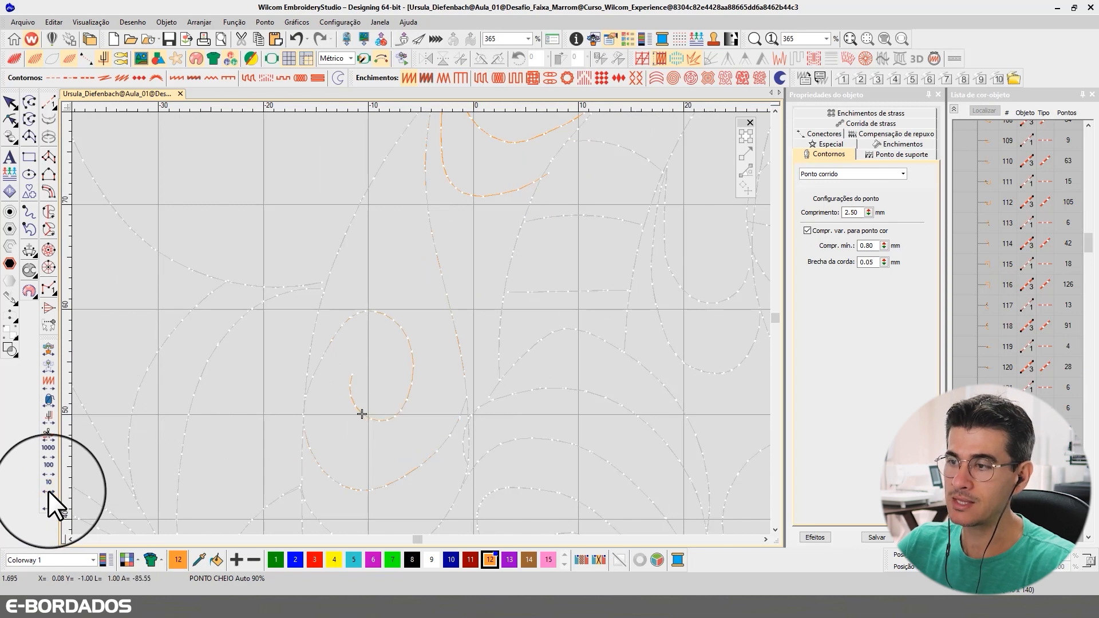
{"action": "right_click", "coordinate": [48, 490]}
{"action": "right_click", "coordinate": [48, 491]}
{"action": "right_click", "coordinate": [49, 490]}
{"action": "right_click", "coordinate": [49, 490]}
{"action": "right_click", "coordinate": [49, 490]}
{"action": "right_click", "coordinate": [49, 490]}
{"action": "right_click", "coordinate": [48, 489]}
{"action": "right_click", "coordinate": [48, 490]}
{"action": "right_click", "coordinate": [48, 490]}
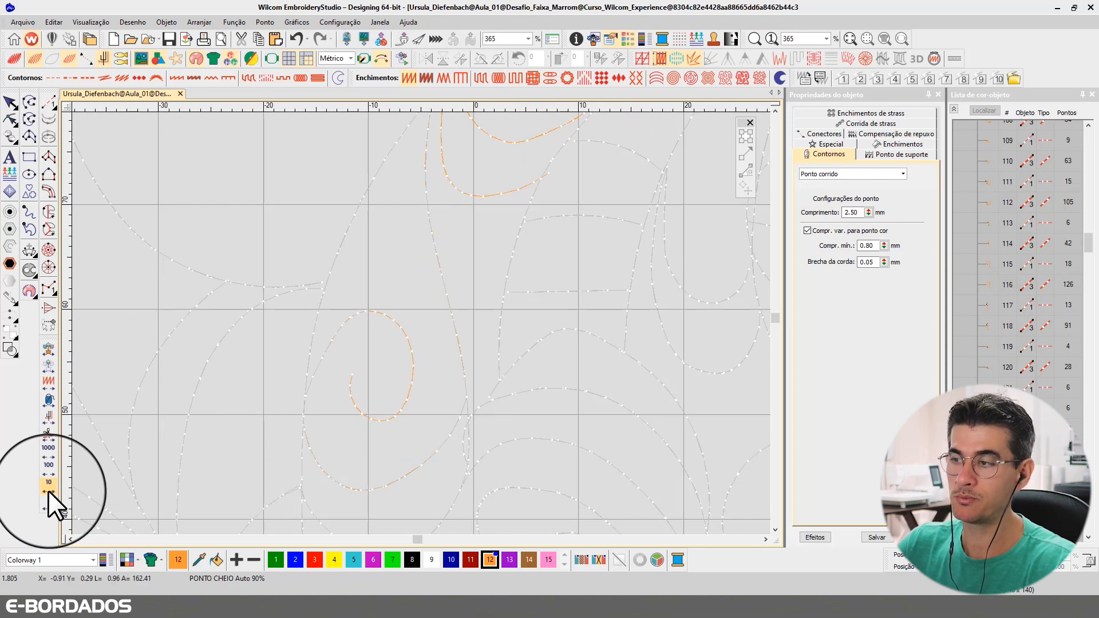
{"action": "right_click", "coordinate": [49, 490]}
{"action": "right_click", "coordinate": [48, 490]}
{"action": "right_click", "coordinate": [48, 491]}
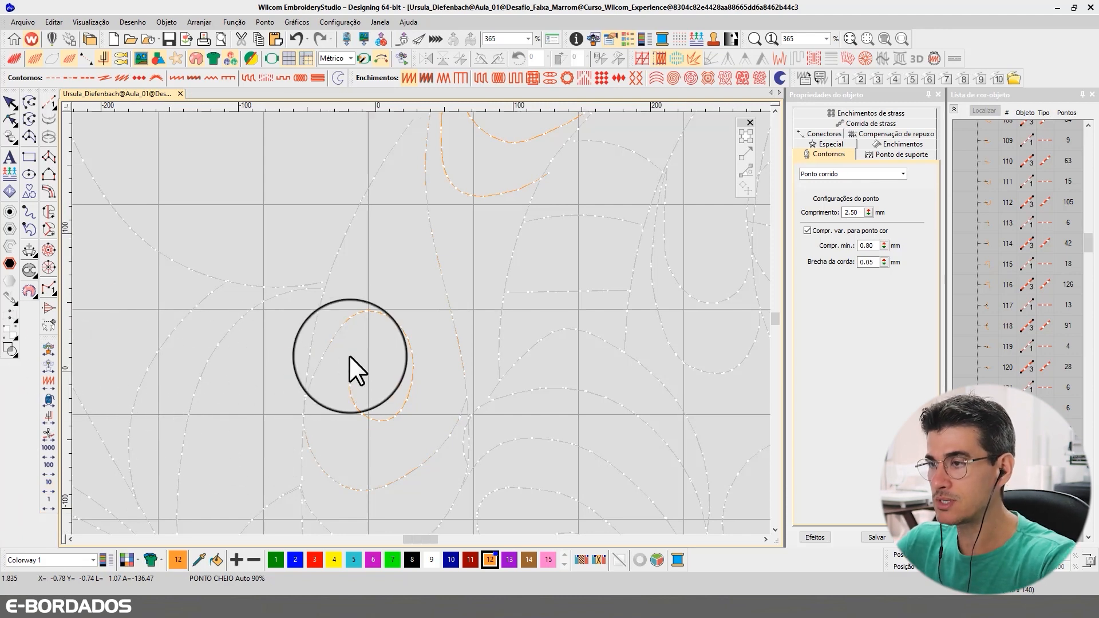
Step: Travel through the whole dragon design in 1000-stitch jumps to its last stitch, then restore the full stitch display
{"action": "key", "text": "0"}
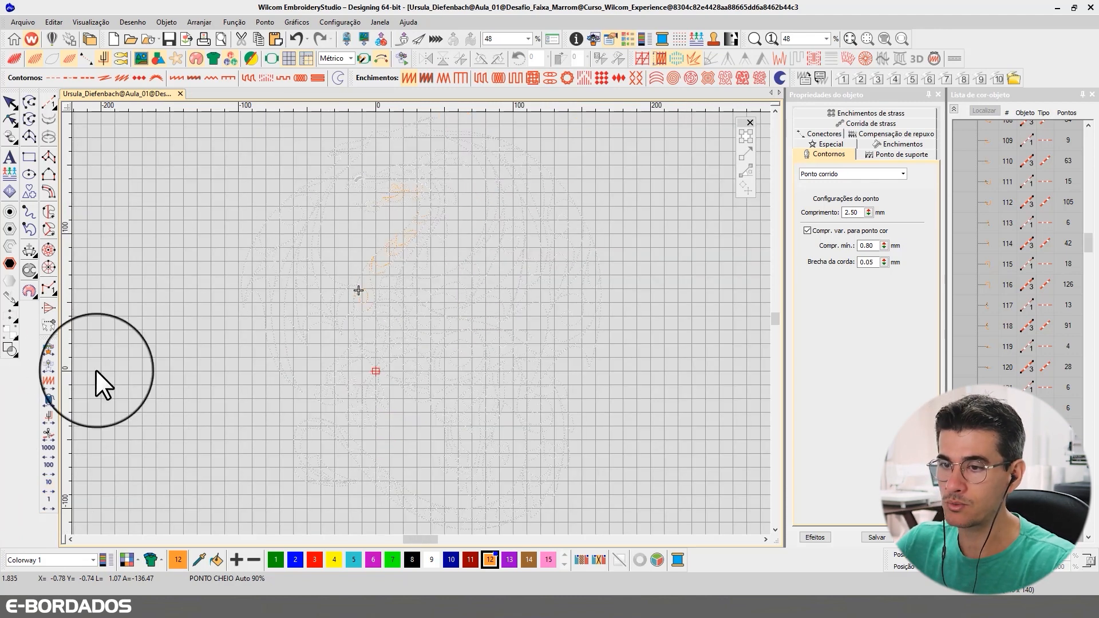
{"action": "right_click", "coordinate": [51, 448]}
{"action": "right_click", "coordinate": [50, 448]}
{"action": "right_click", "coordinate": [51, 447]}
{"action": "right_click", "coordinate": [50, 447]}
{"action": "right_click", "coordinate": [50, 447]}
{"action": "right_click", "coordinate": [50, 447]}
{"action": "right_click", "coordinate": [51, 448]}
{"action": "right_click", "coordinate": [50, 448]}
{"action": "right_click", "coordinate": [50, 448]}
{"action": "right_click", "coordinate": [51, 448]}
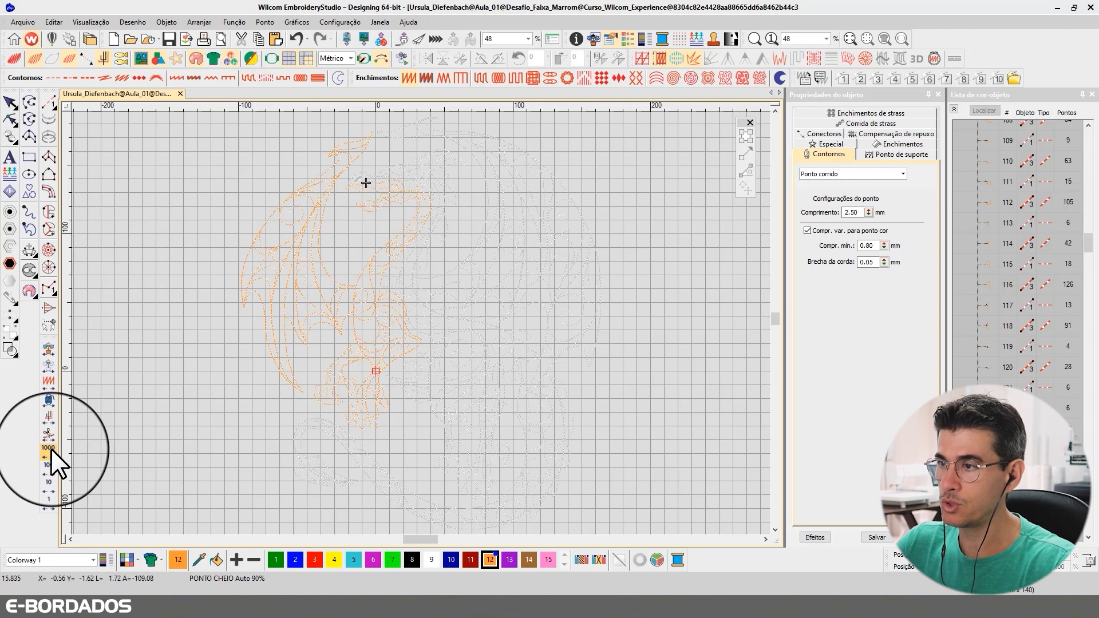
{"action": "right_click", "coordinate": [51, 449]}
{"action": "right_click", "coordinate": [51, 449]}
{"action": "right_click", "coordinate": [51, 449]}
{"action": "right_click", "coordinate": [51, 449]}
{"action": "right_click", "coordinate": [51, 449]}
{"action": "right_click", "coordinate": [52, 450]}
{"action": "right_click", "coordinate": [52, 450]}
{"action": "right_click", "coordinate": [52, 450]}
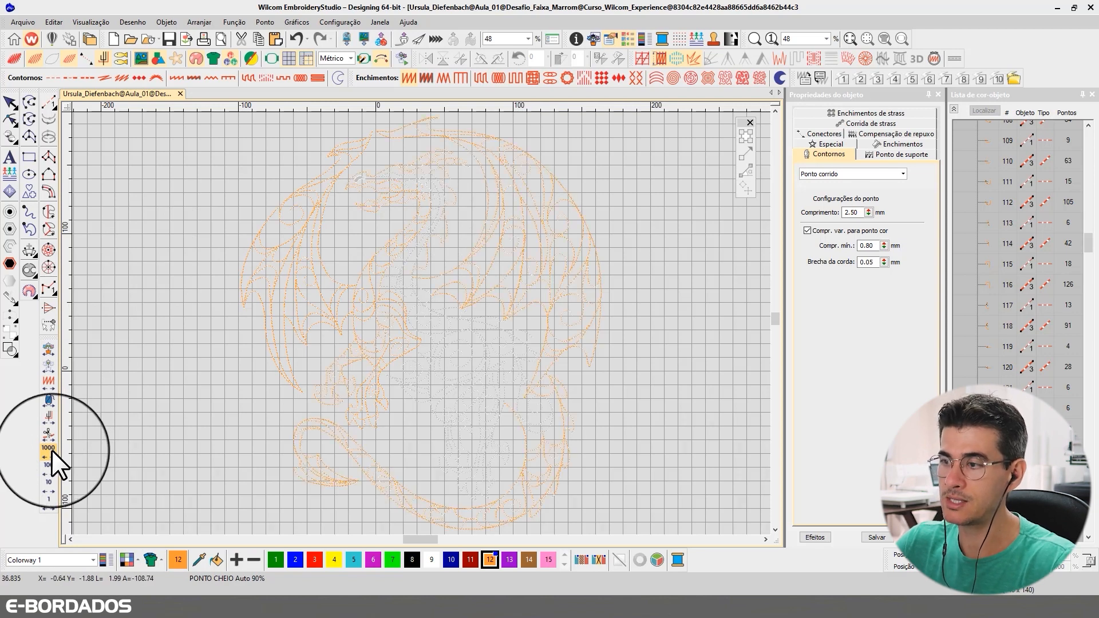
{"action": "right_click", "coordinate": [51, 450]}
{"action": "right_click", "coordinate": [52, 449]}
{"action": "right_click", "coordinate": [52, 450]}
{"action": "right_click", "coordinate": [52, 450]}
{"action": "right_click", "coordinate": [52, 450]}
{"action": "right_click", "coordinate": [51, 450]}
{"action": "right_click", "coordinate": [52, 450]}
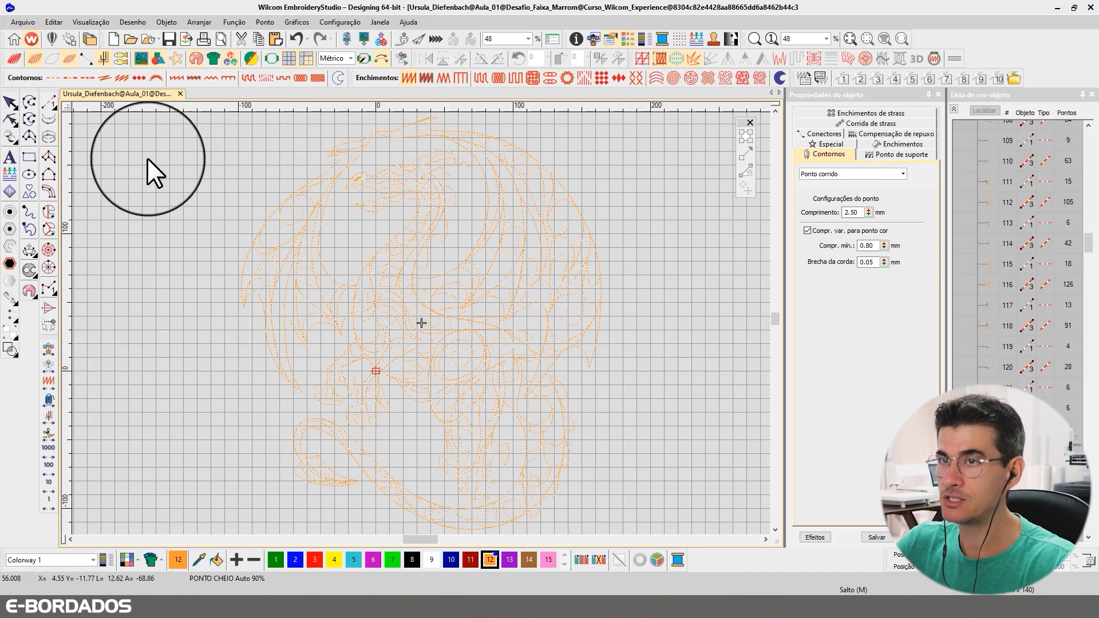
{"action": "left_click", "coordinate": [17, 58]}
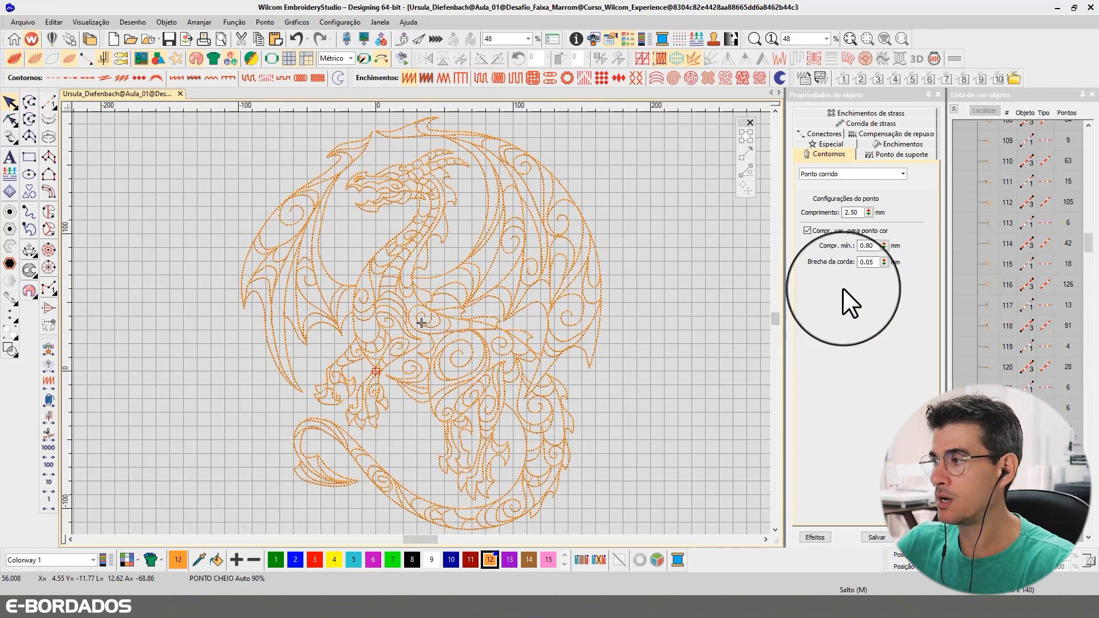
Step: Select all objects with stitch type Corrida tripla and set their stitch count to 5
{"action": "left_click", "coordinate": [953, 109]}
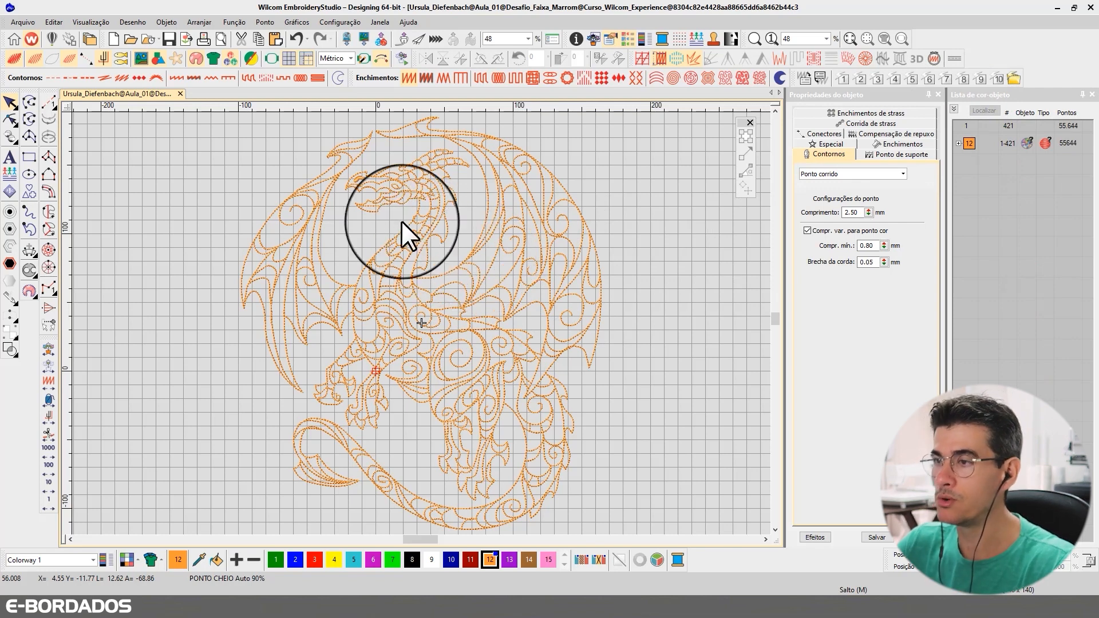
{"action": "left_click", "coordinate": [49, 22]}
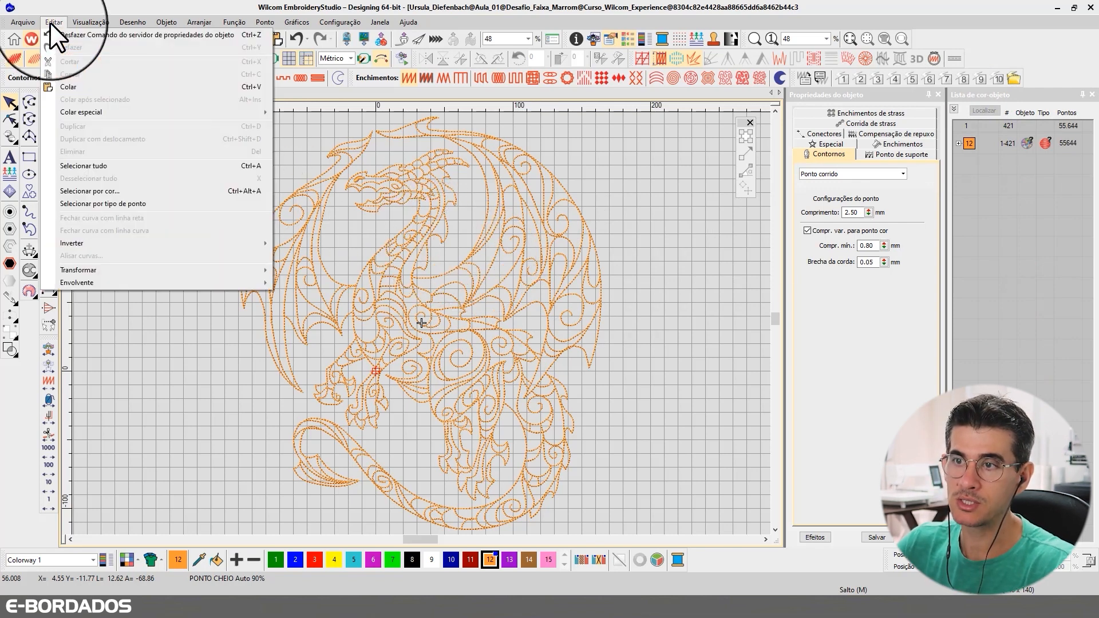
{"action": "left_click", "coordinate": [126, 205]}
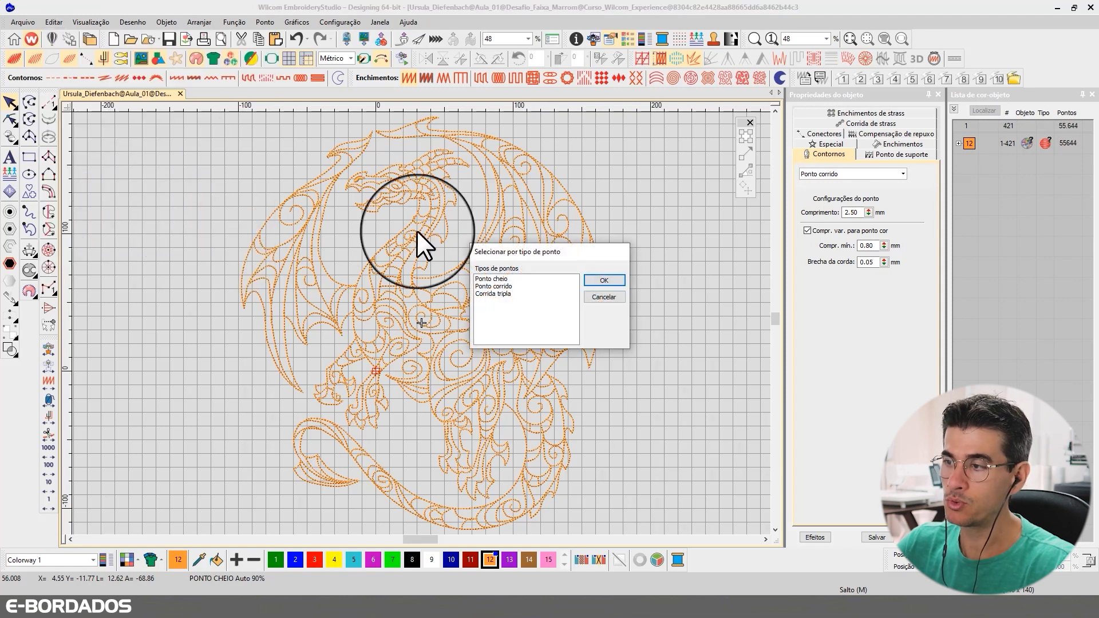
{"action": "left_click", "coordinate": [501, 293]}
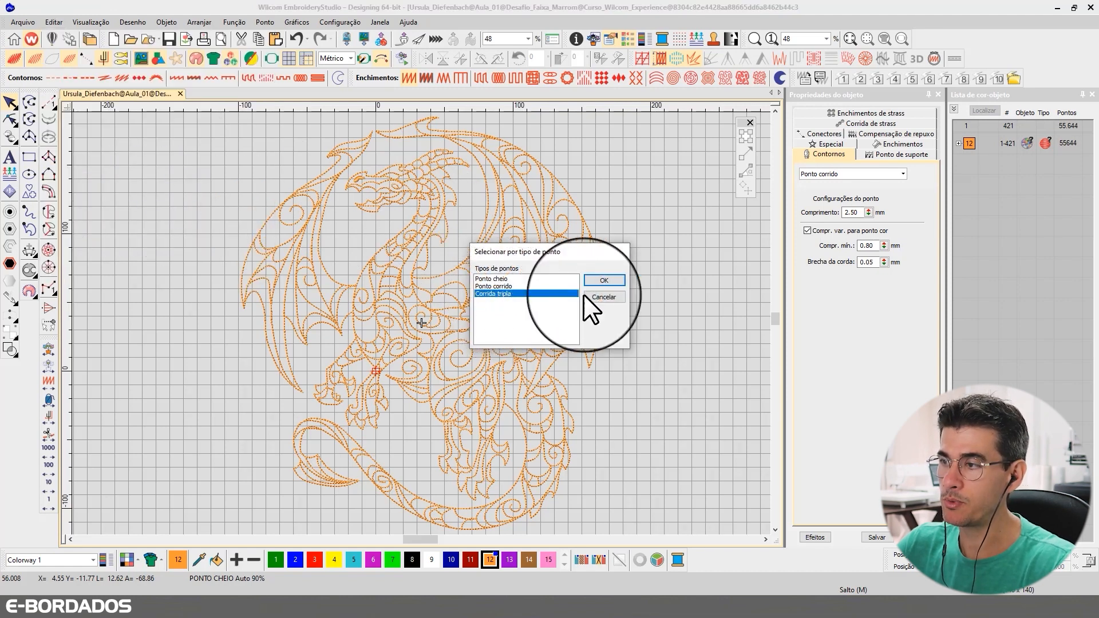
{"action": "left_click", "coordinate": [604, 280]}
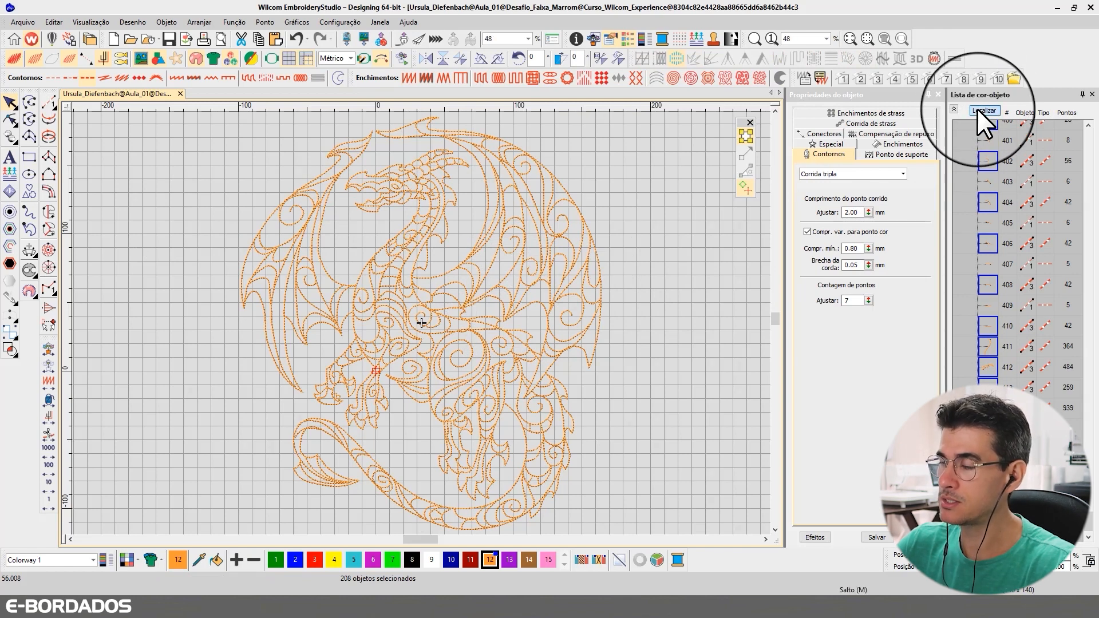
{"action": "left_click", "coordinate": [847, 301]}
{"action": "type", "text": "5"}
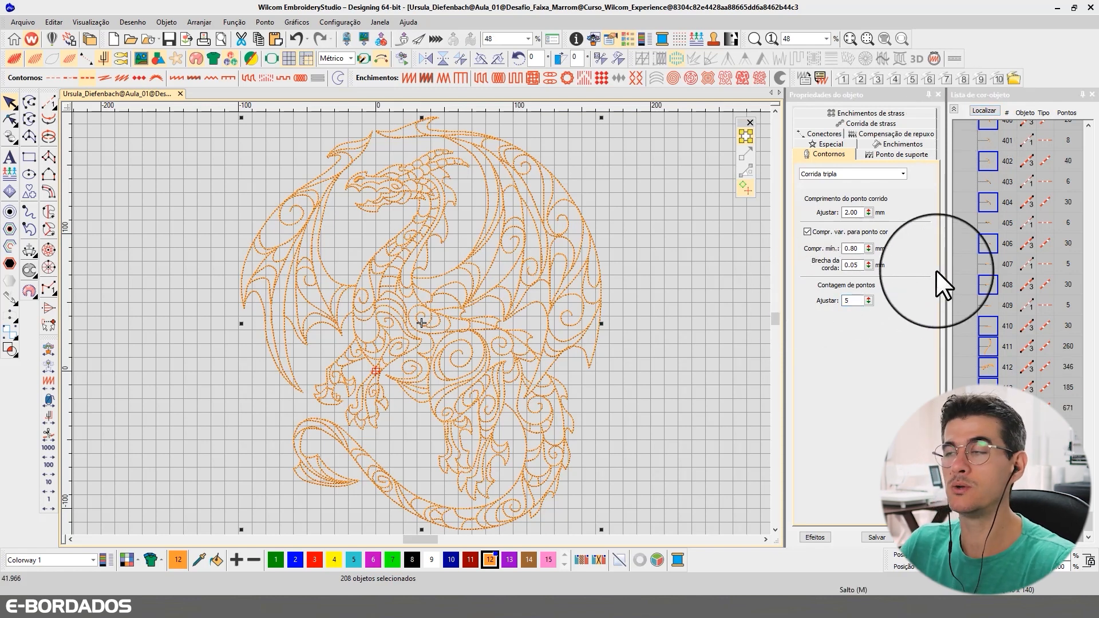
Step: Set the selected triple-run outlines' stitch length to 3.50 mm and their minimum length to 2.50 mm
{"action": "left_click_drag", "start_coordinate": [858, 299], "coordinate": [812, 298]}
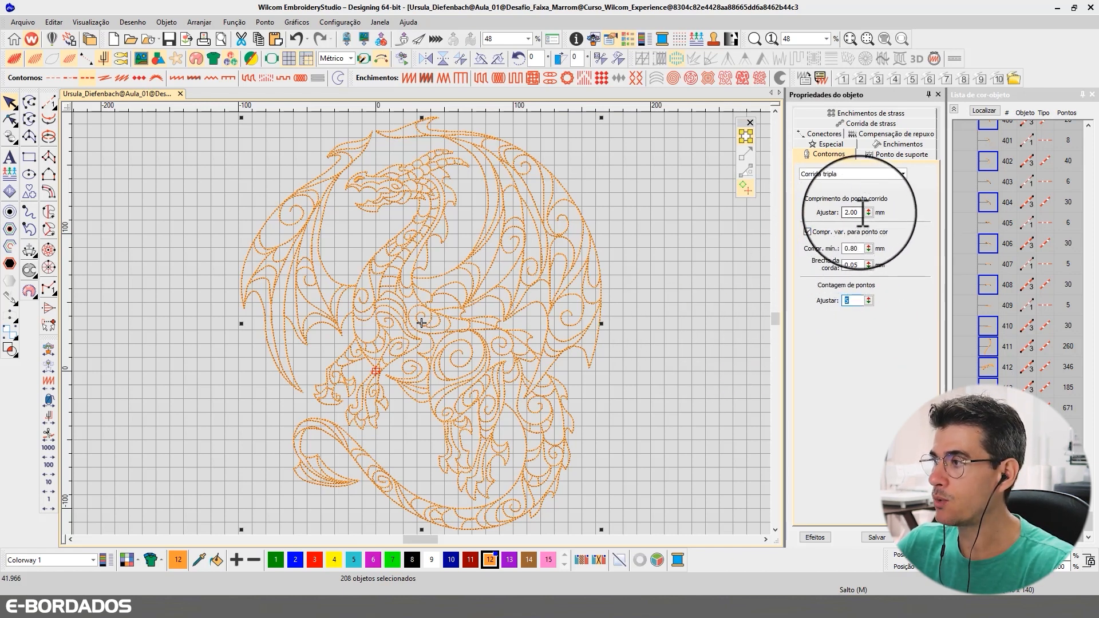
{"action": "left_click_drag", "start_coordinate": [863, 212], "coordinate": [831, 207]}
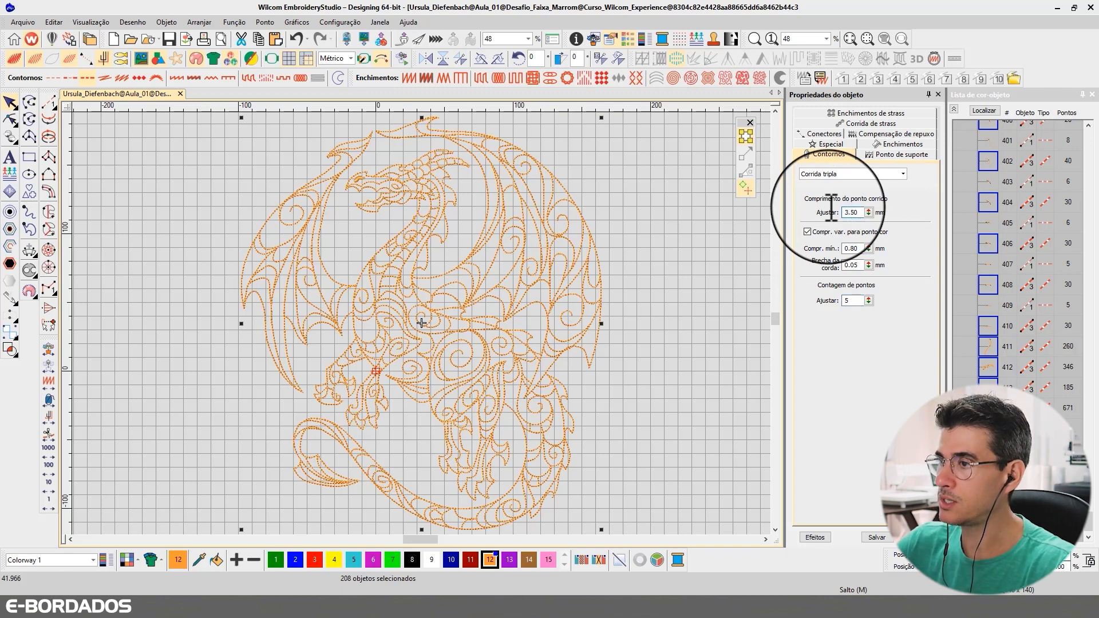
{"action": "left_click_drag", "start_coordinate": [861, 247], "coordinate": [820, 244]}
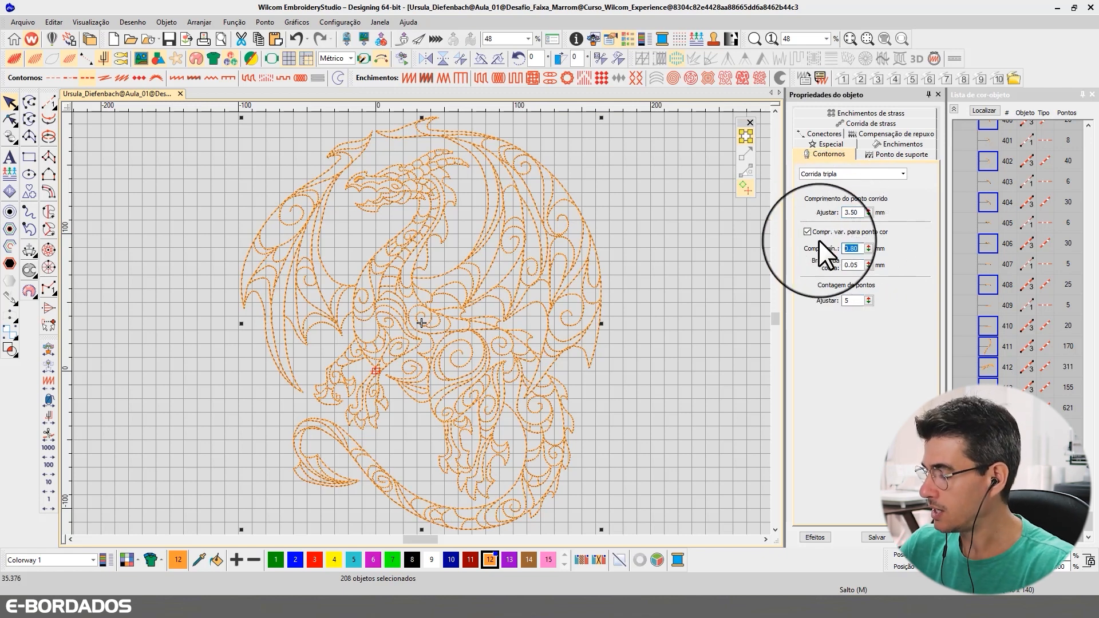
{"action": "type", "text": "2.50"}
{"action": "key", "text": "Return"}
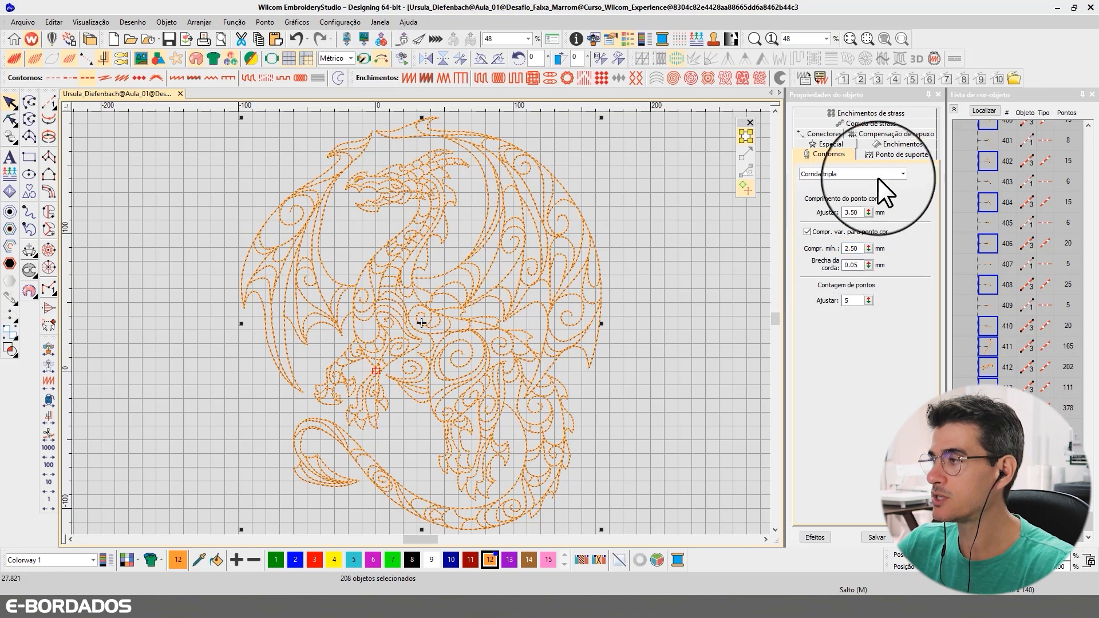
Step: Set the outlines' minimum stitch length to 3.00 mm and collapse the colour-object list to show the design's total stitch count
{"action": "left_click_drag", "start_coordinate": [858, 248], "coordinate": [820, 243]}
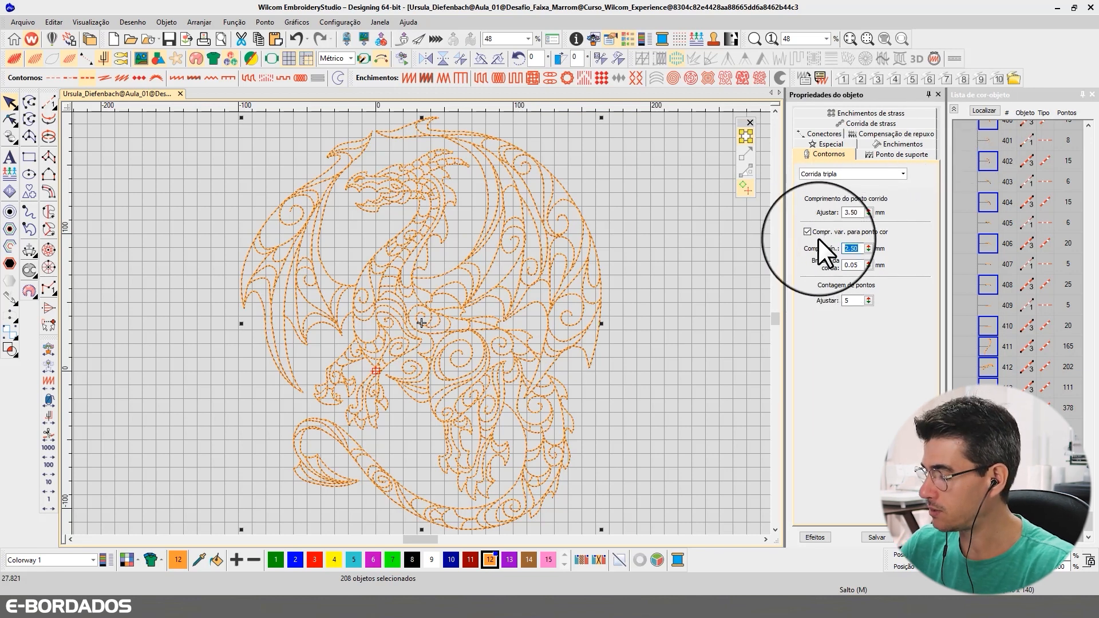
{"action": "type", "text": "3.00"}
{"action": "key", "text": "Return"}
{"action": "scroll", "coordinate": [421, 322], "scroll_direction": "up", "scroll_amount": 2}
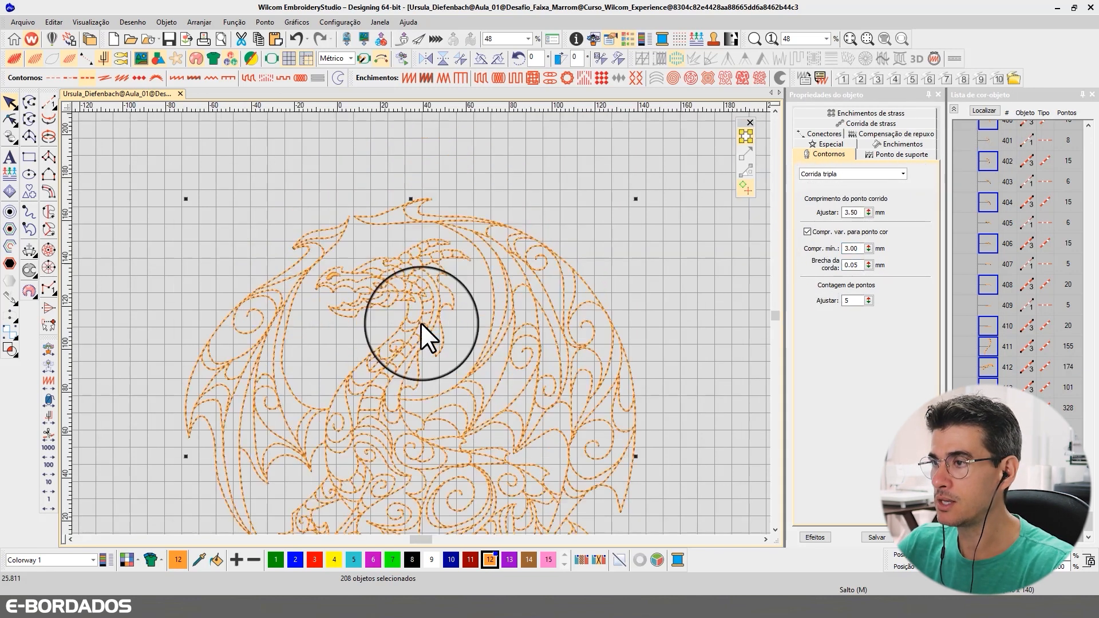
{"action": "scroll", "coordinate": [421, 323], "scroll_direction": "up", "scroll_amount": 2}
{"action": "double_click", "coordinate": [842, 248]}
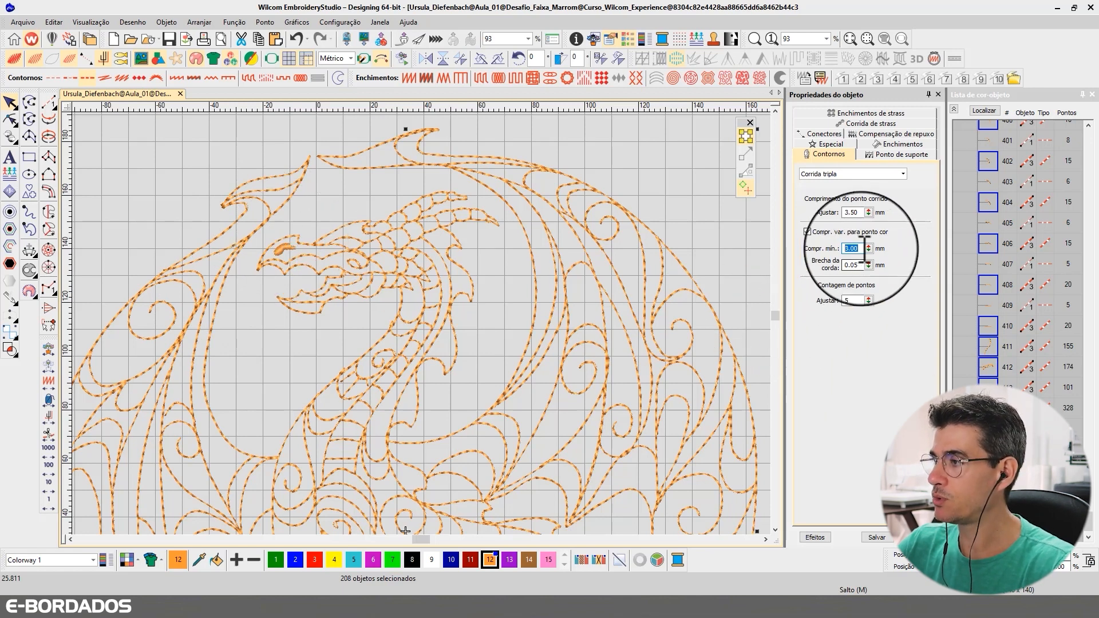
{"action": "left_click_drag", "start_coordinate": [861, 249], "coordinate": [812, 249]}
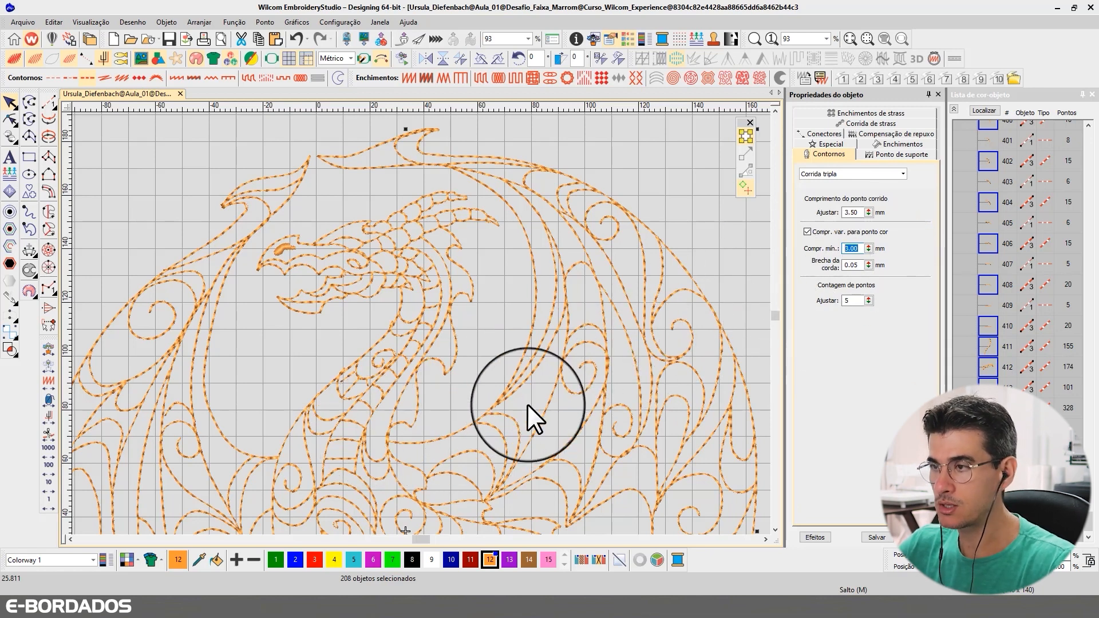
{"action": "left_click", "coordinate": [954, 109]}
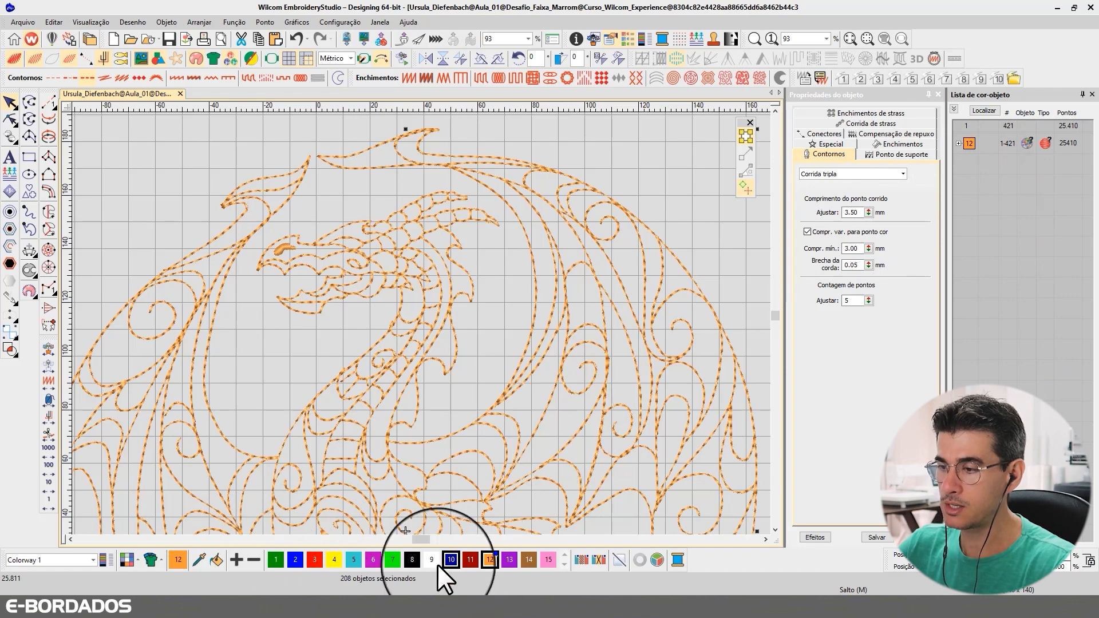
Step: Try recolouring only the selected Corrida tripla outlines with black, colour 8, then undo the recolouring
{"action": "left_click", "coordinate": [413, 559]}
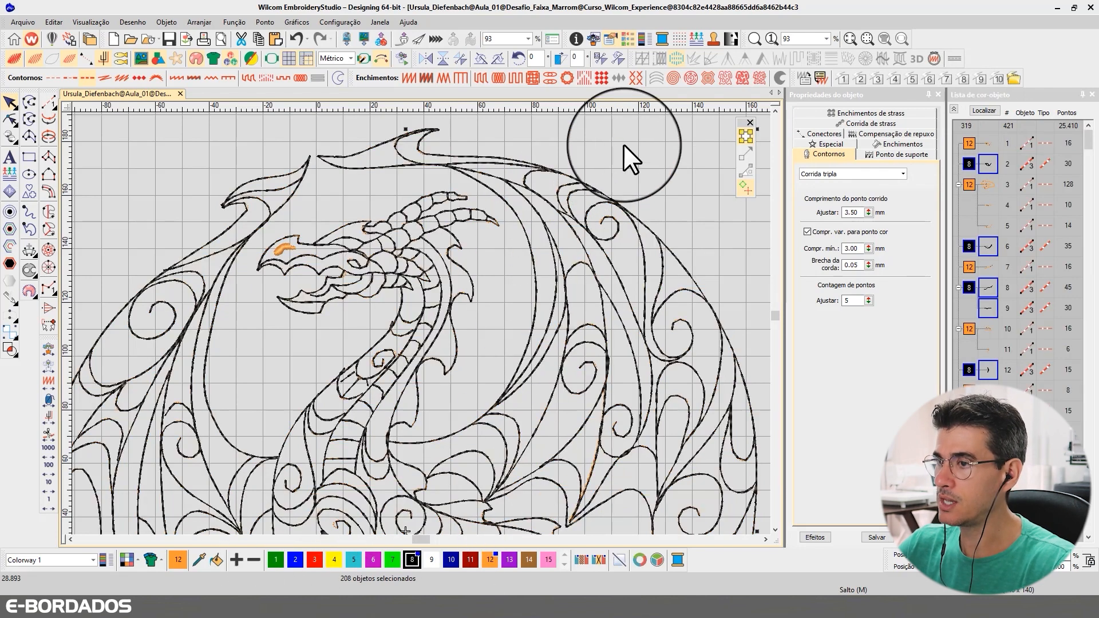
{"action": "key", "text": "ctrl+z"}
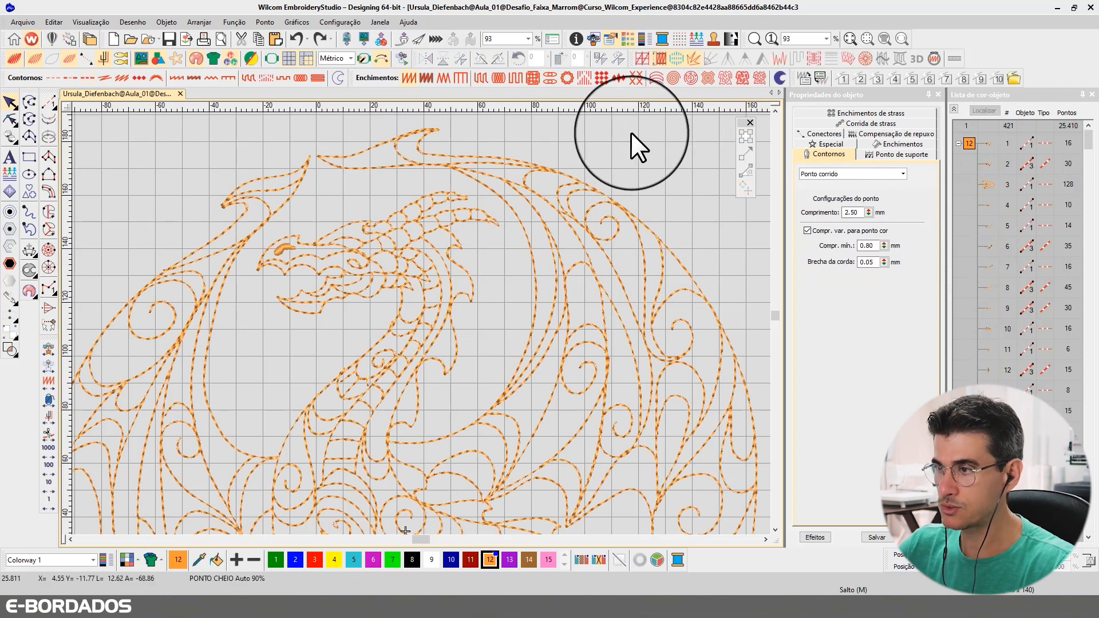
Step: Recolour every object in the design with black, colour 8, and collapse the colour-object list
{"action": "key", "text": "ctrl+a"}
{"action": "left_click", "coordinate": [417, 560]}
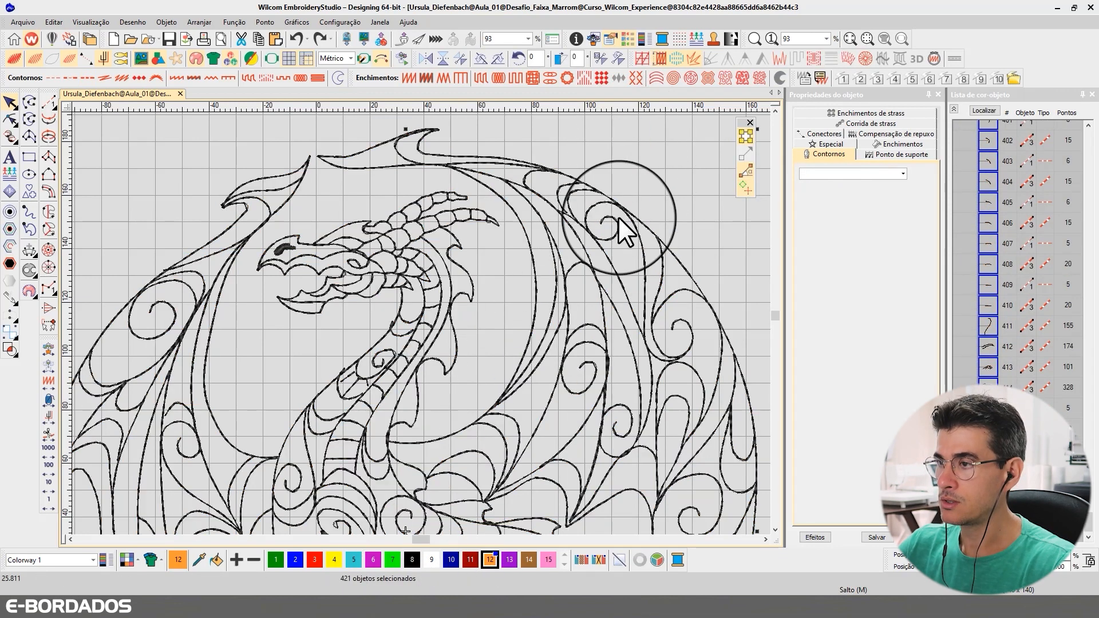
{"action": "key", "text": "1"}
{"action": "key", "text": "Escape"}
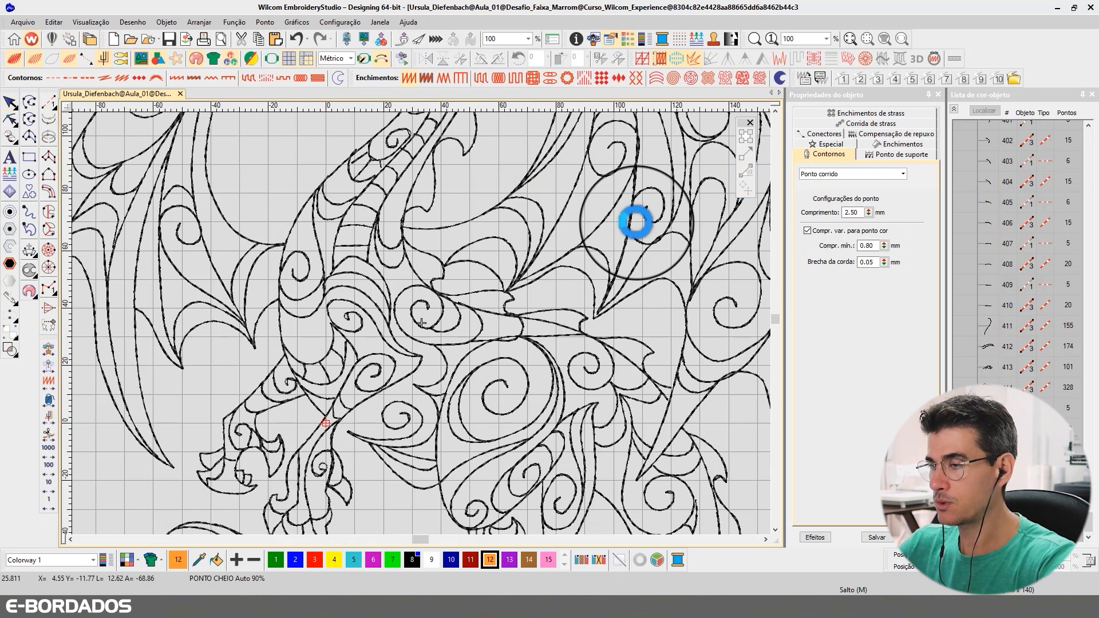
{"action": "key", "text": "0"}
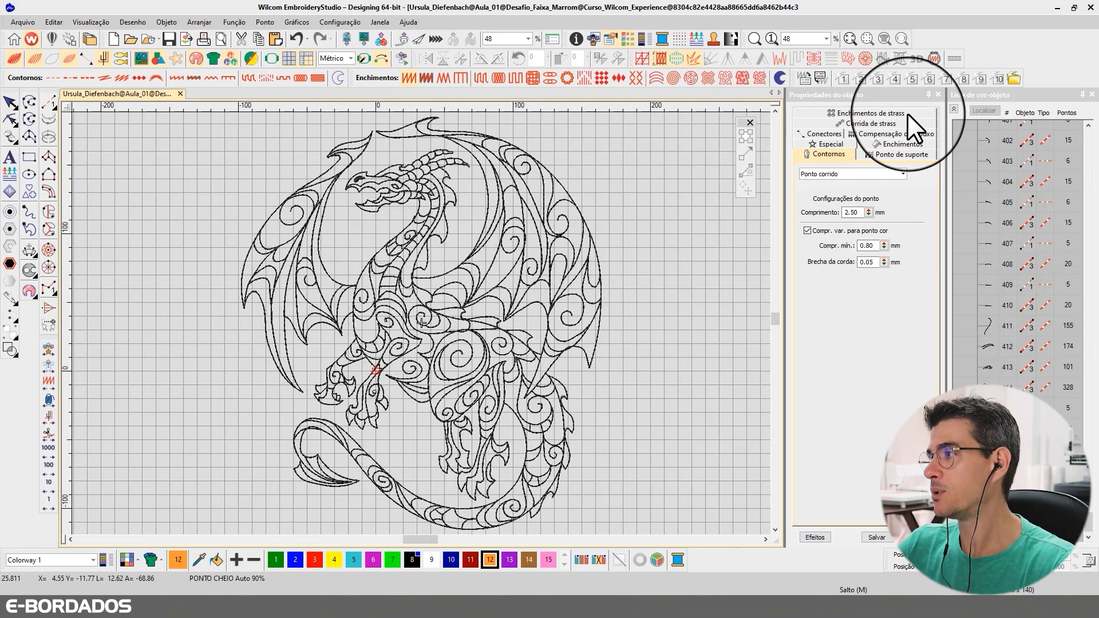
{"action": "left_click", "coordinate": [952, 111]}
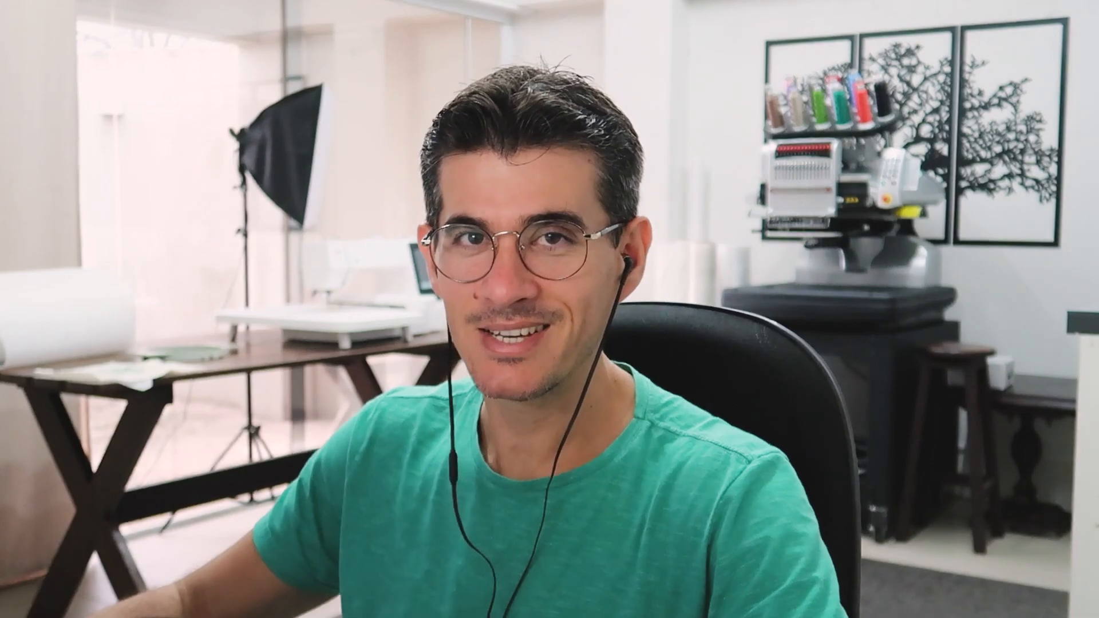